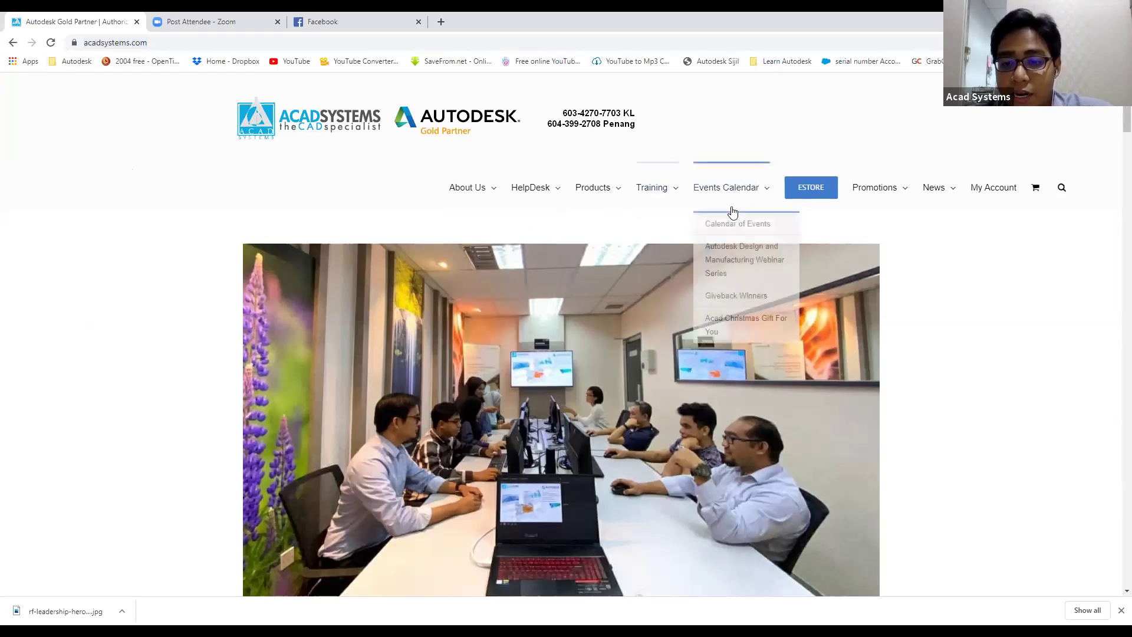
# Open the Product Design & Manufacturing Collection page in a separate tab, examine its subscription and pricing details, and close it
pyautogui.moveTo(667, 164)
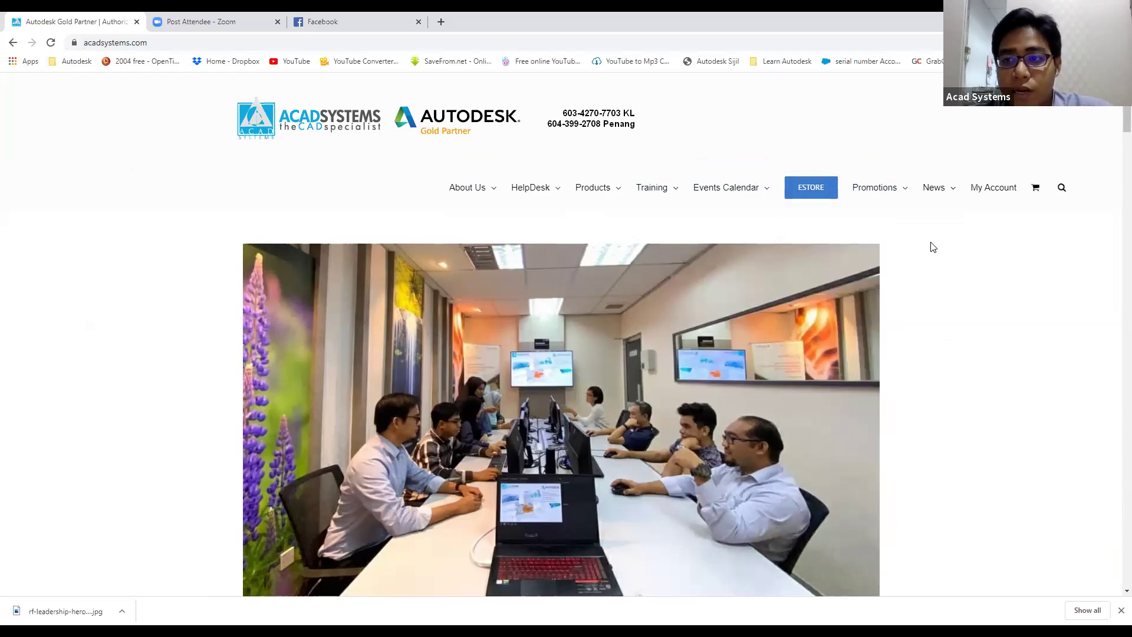
pyautogui.moveTo(593, 186)
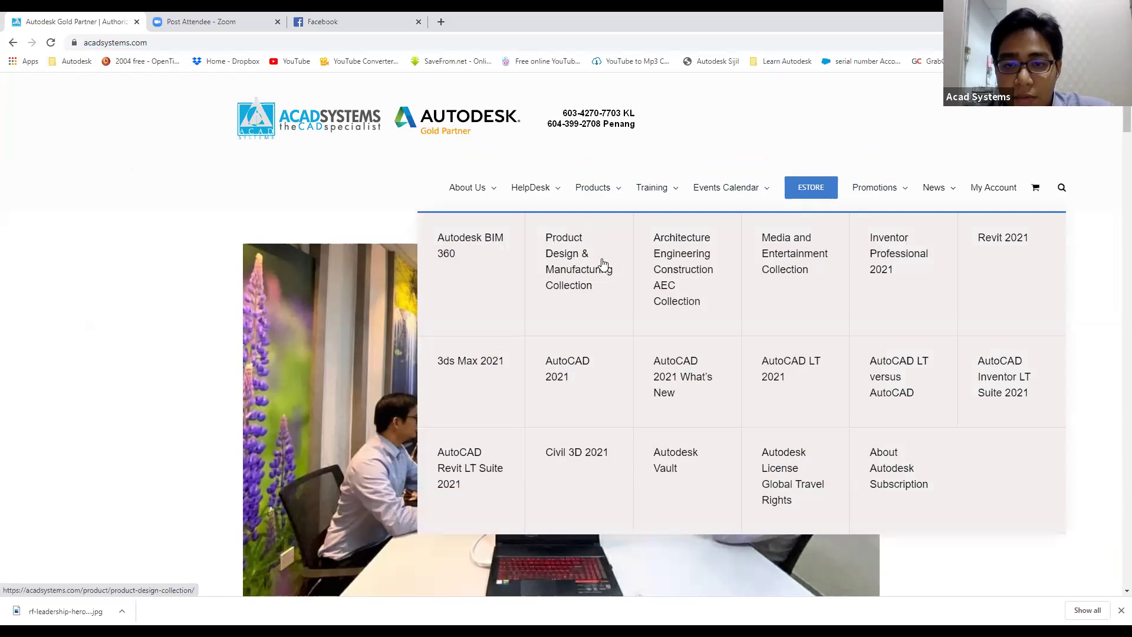
pyautogui.rightClick(576, 265)
pyautogui.click(584, 270)
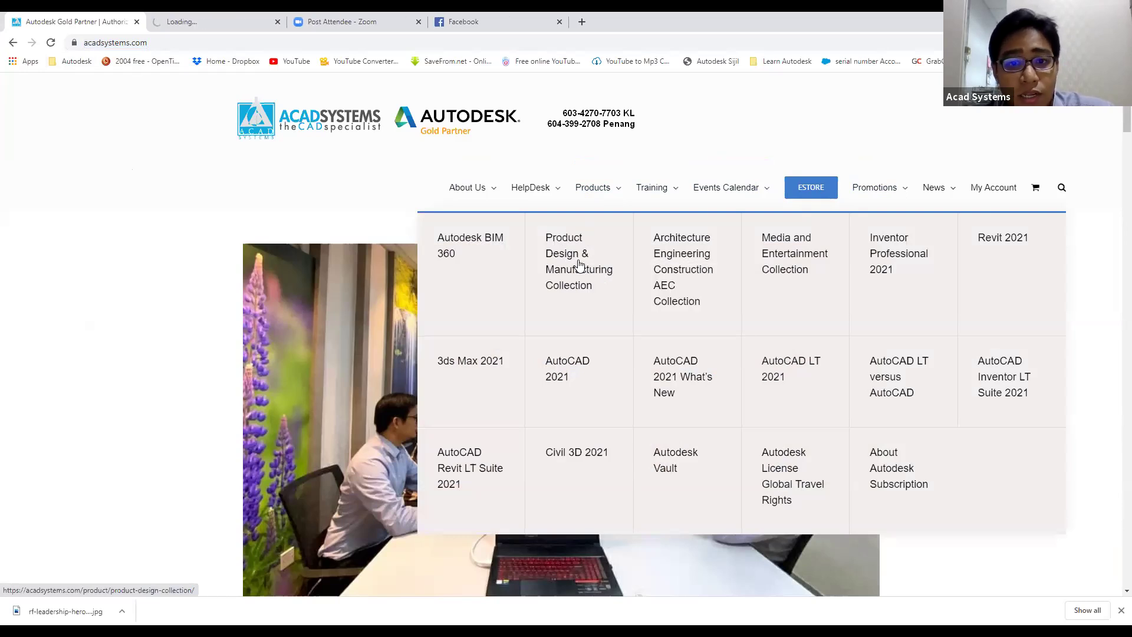
pyautogui.click(235, 19)
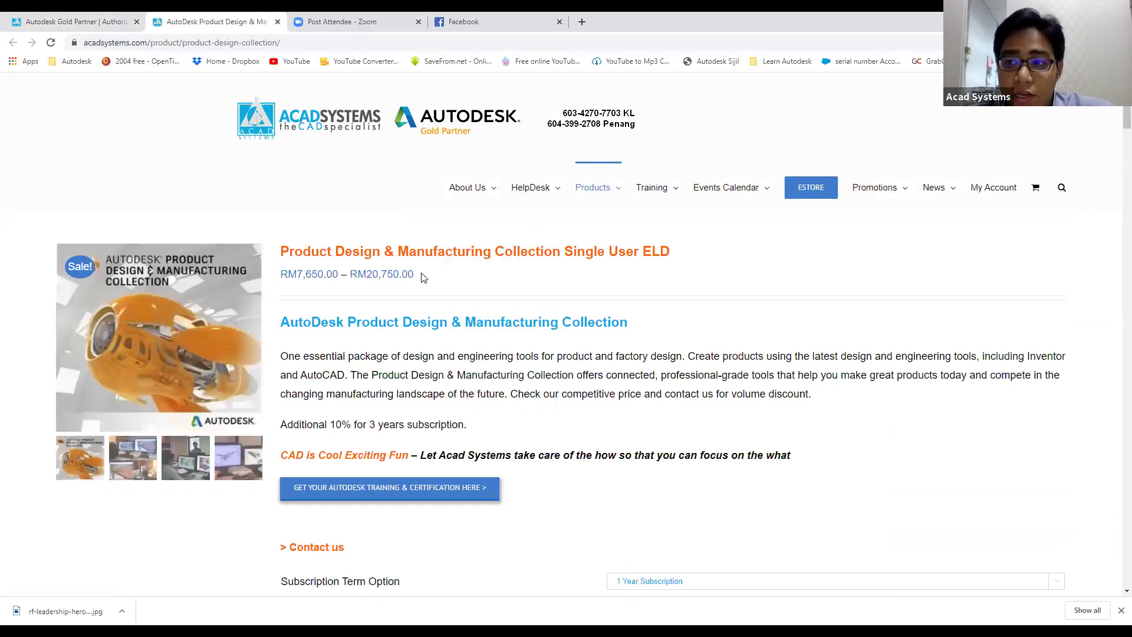
pyautogui.scroll(-2, 423, 278)
pyautogui.scroll(-6, 423, 276)
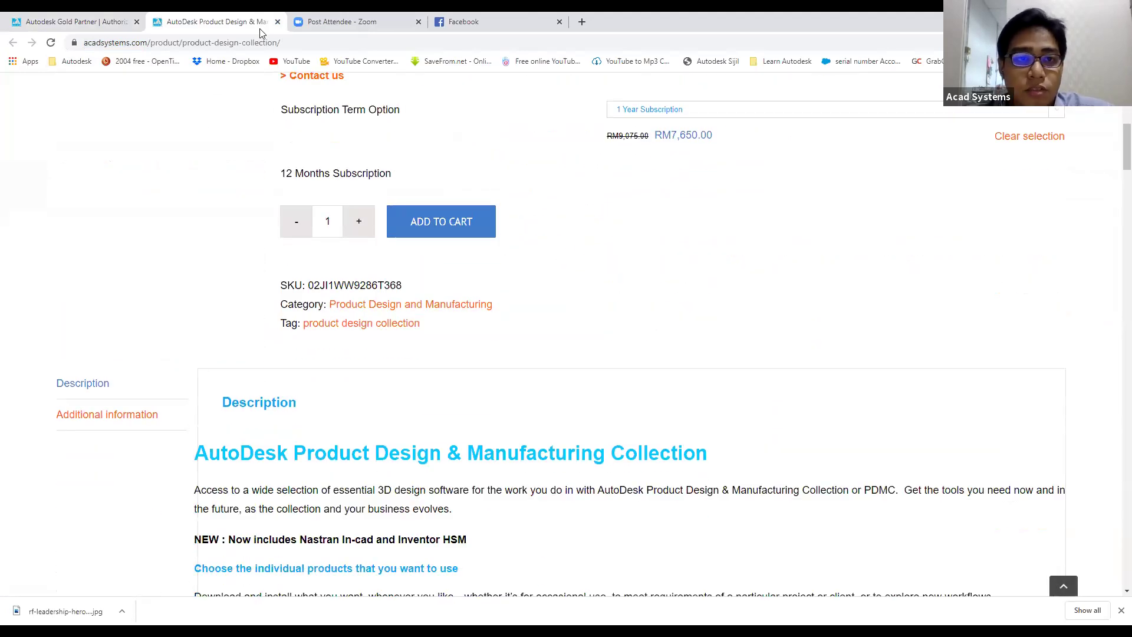
pyautogui.click(277, 22)
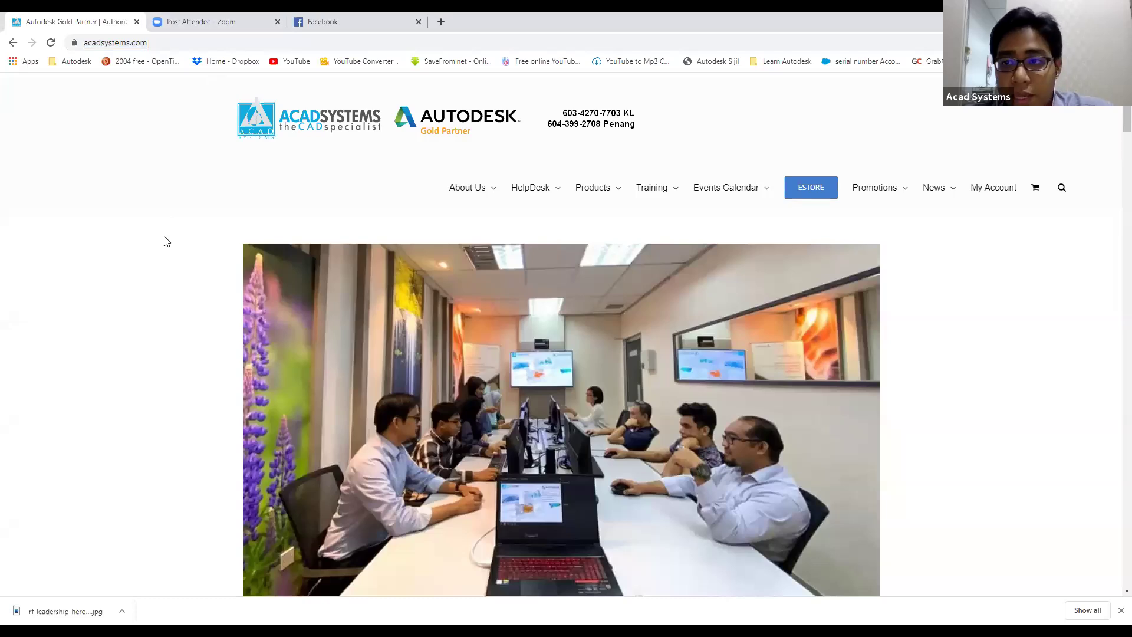
# Look through the home page's company introduction, Autodesk promotions and news, and contact form
pyautogui.scroll(-2, 165, 241)
pyautogui.scroll(-3, 165, 240)
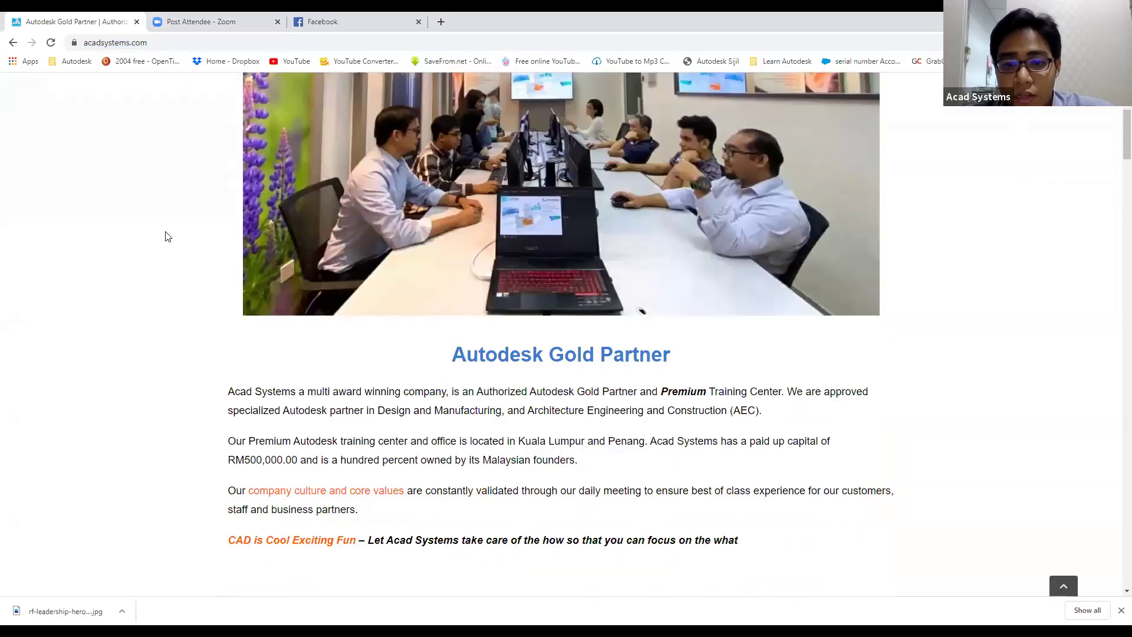
pyautogui.scroll(-1, 168, 236)
pyautogui.scroll(-1, 167, 233)
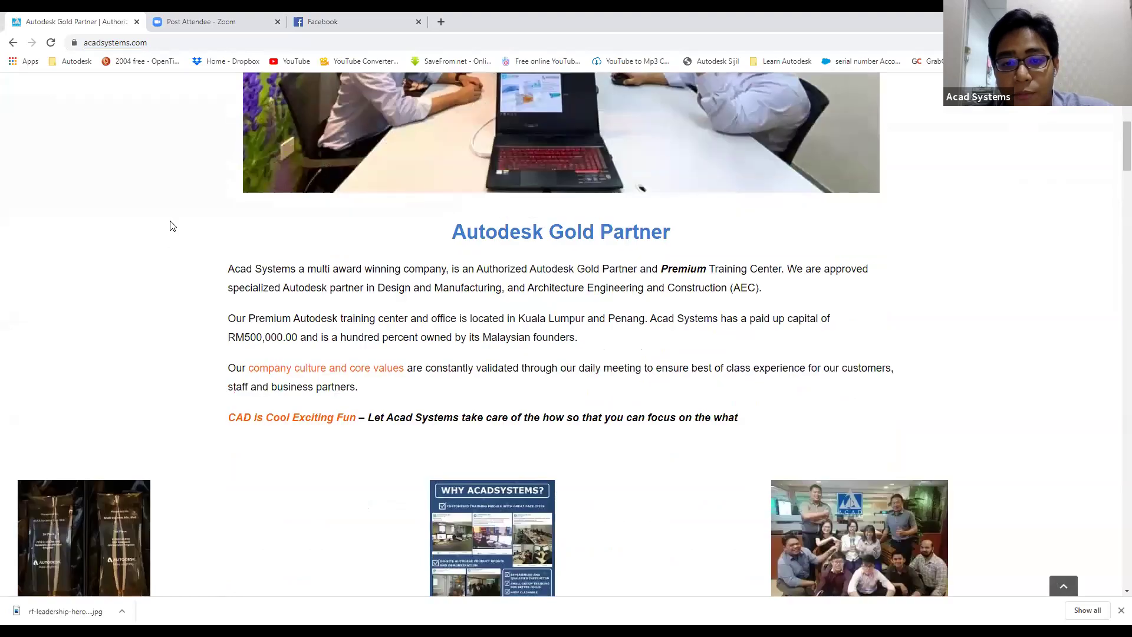
pyautogui.scroll(-2, 171, 228)
pyautogui.scroll(-2, 170, 224)
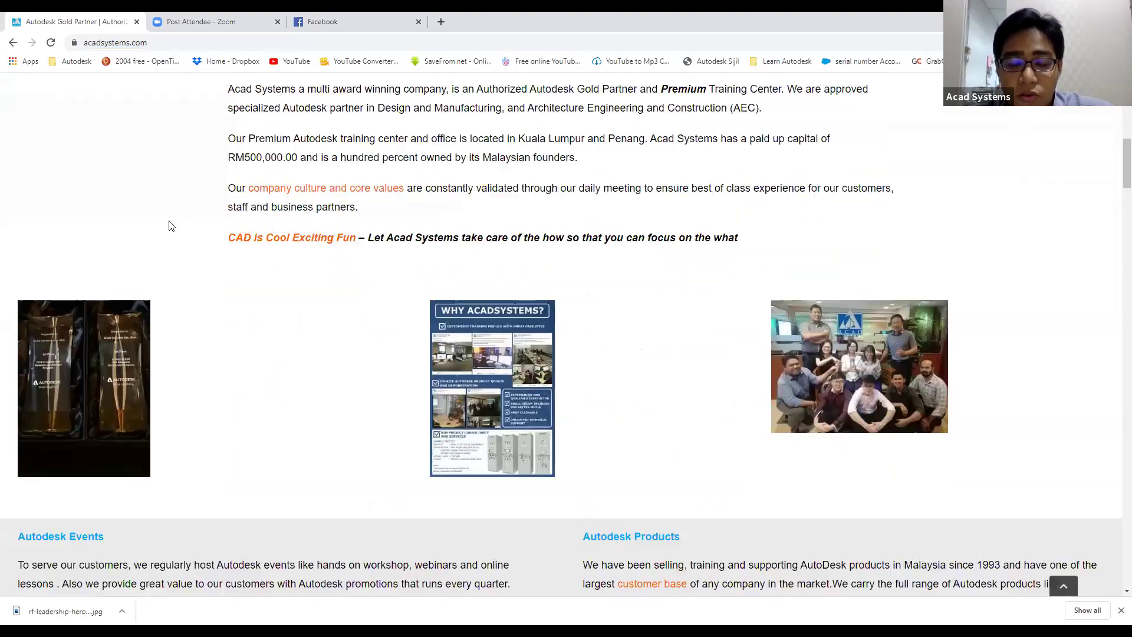
pyautogui.scroll(-2, 175, 222)
pyautogui.scroll(-8, 365, 218)
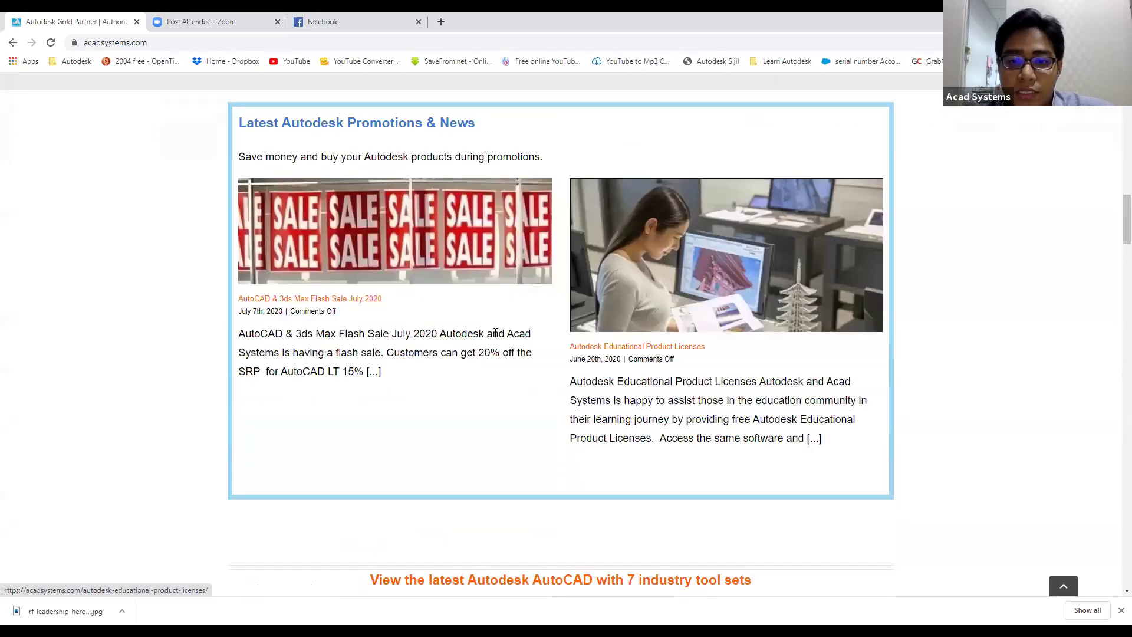
pyautogui.scroll(-5, 480, 374)
pyautogui.scroll(-8, 476, 367)
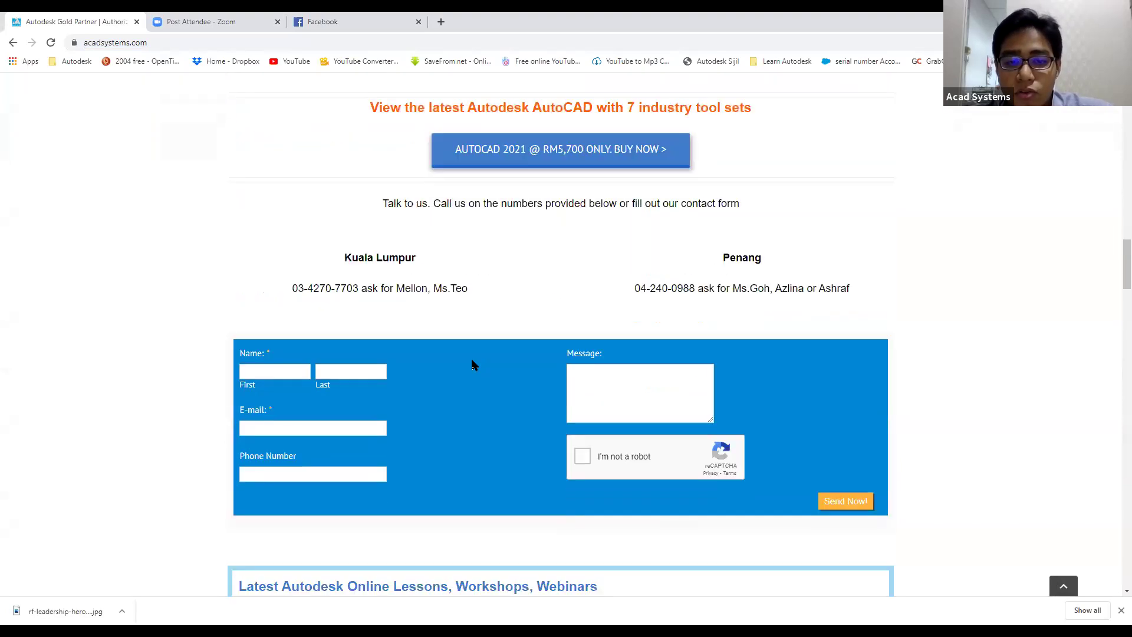
# Examine the latest Autodesk online lessons, workshops and webinars on the home page, and return to its beginning
pyautogui.scroll(-2, 563, 270)
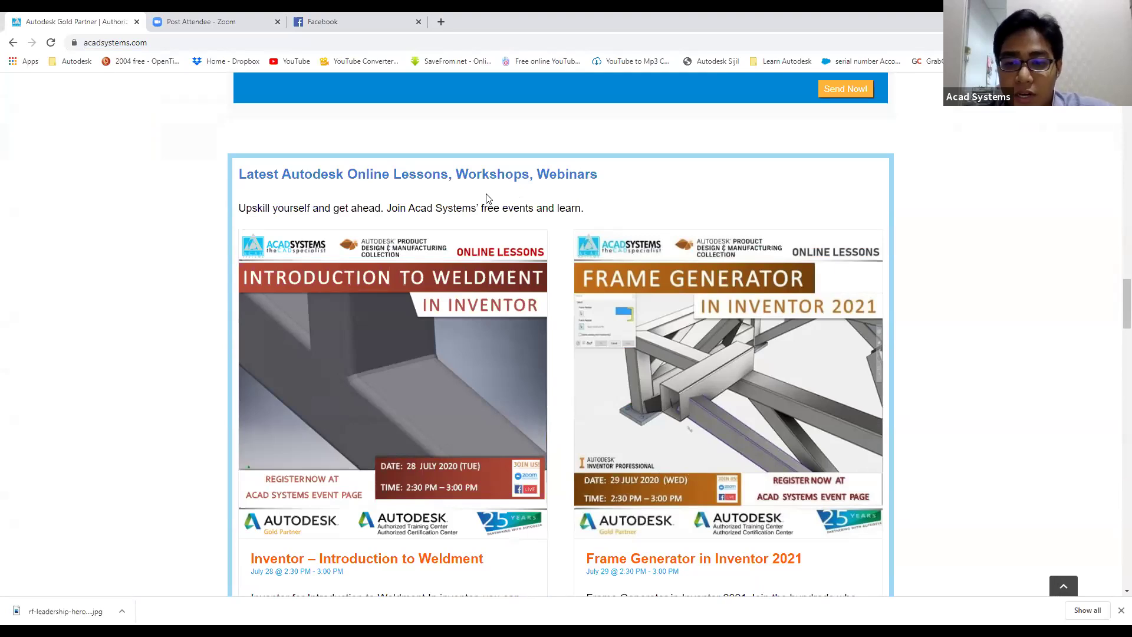
pyautogui.scroll(-1, 648, 247)
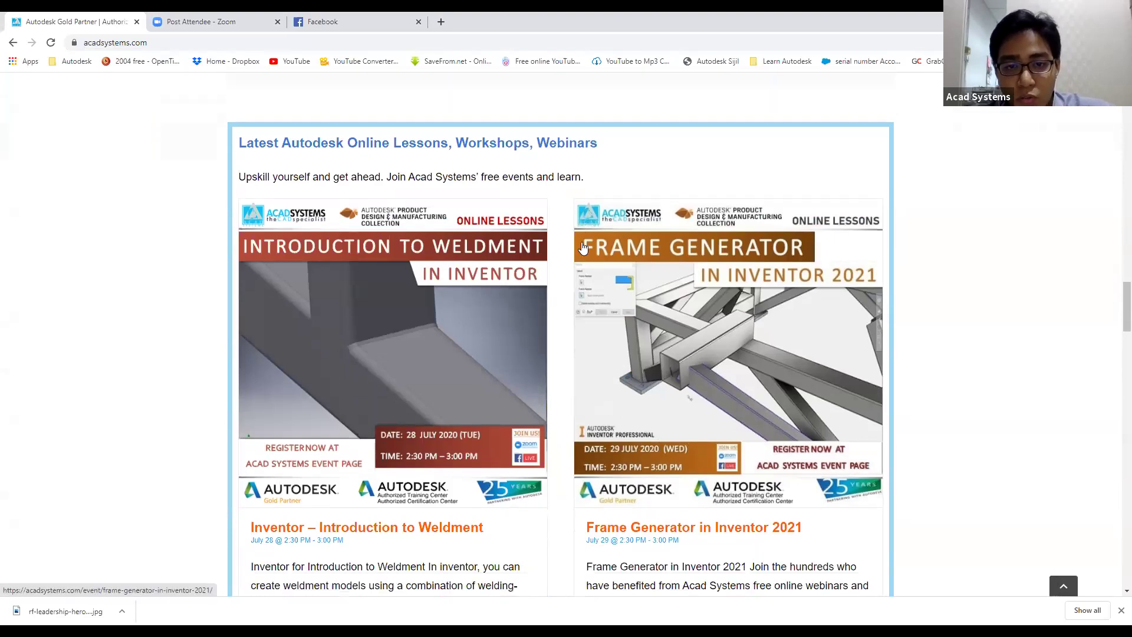
pyautogui.scroll(-1, 577, 231)
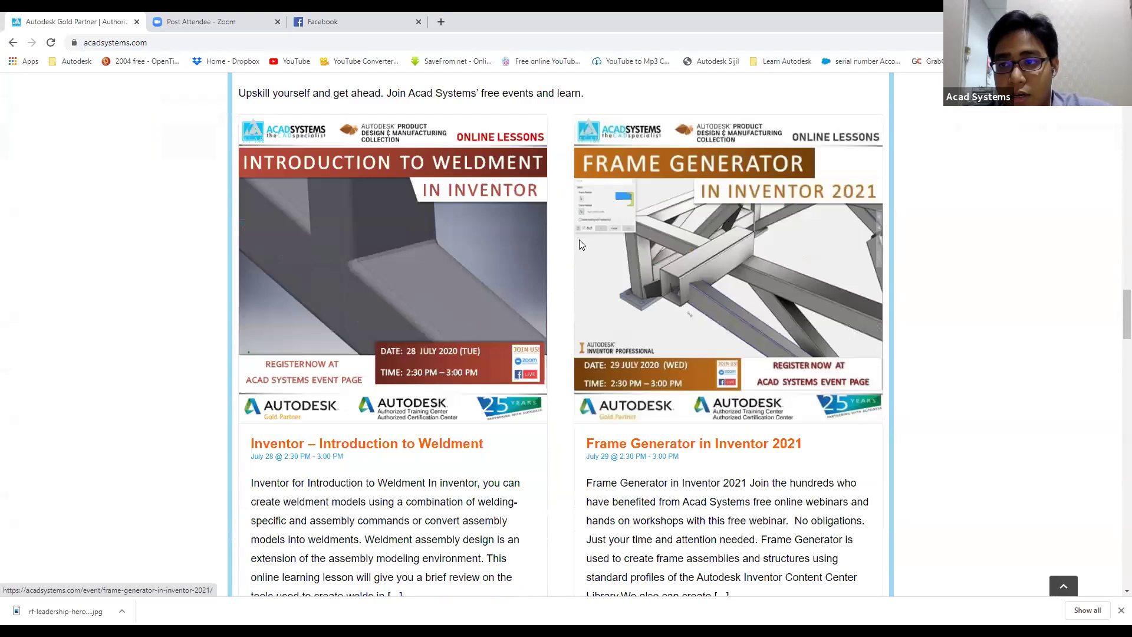
pyautogui.scroll(-3, 627, 300)
pyautogui.scroll(-1, 1117, 326)
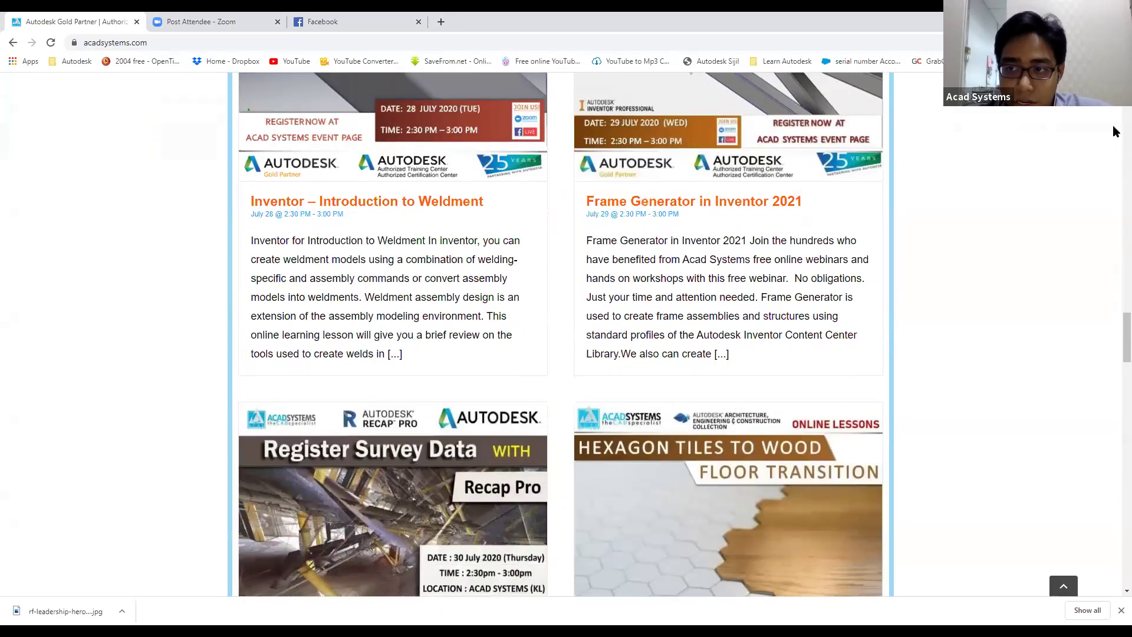
pyautogui.scroll(-2, 1117, 326)
pyautogui.scroll(-1, 872, 101)
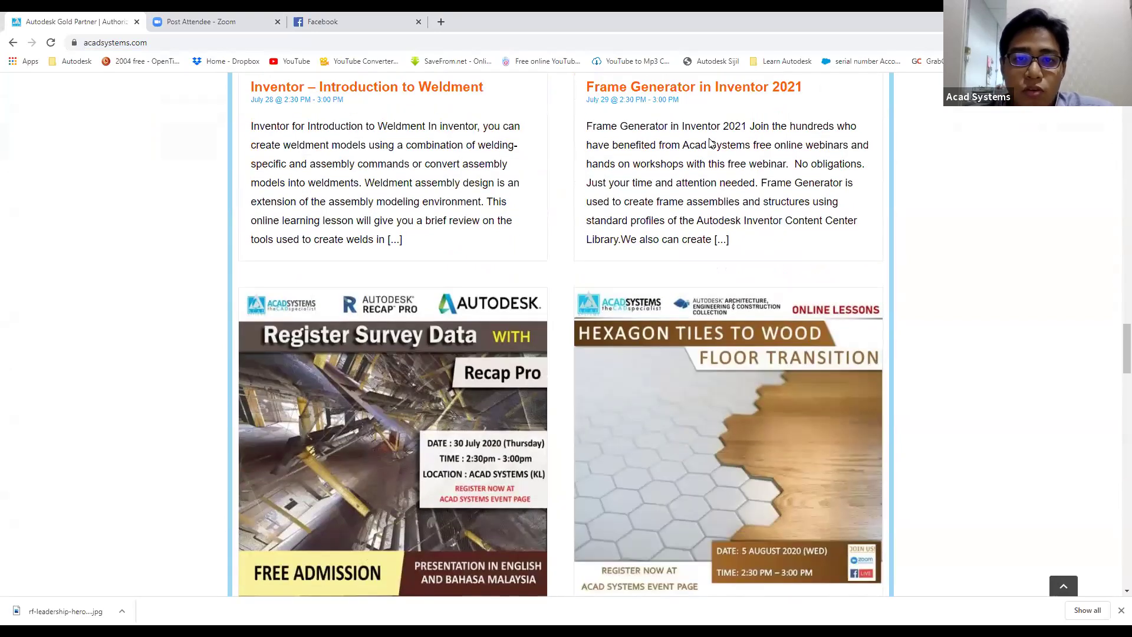
pyautogui.scroll(15, 694, 123)
pyautogui.scroll(10, 596, 126)
pyautogui.scroll(8, 568, 127)
pyautogui.scroll(5, 611, 129)
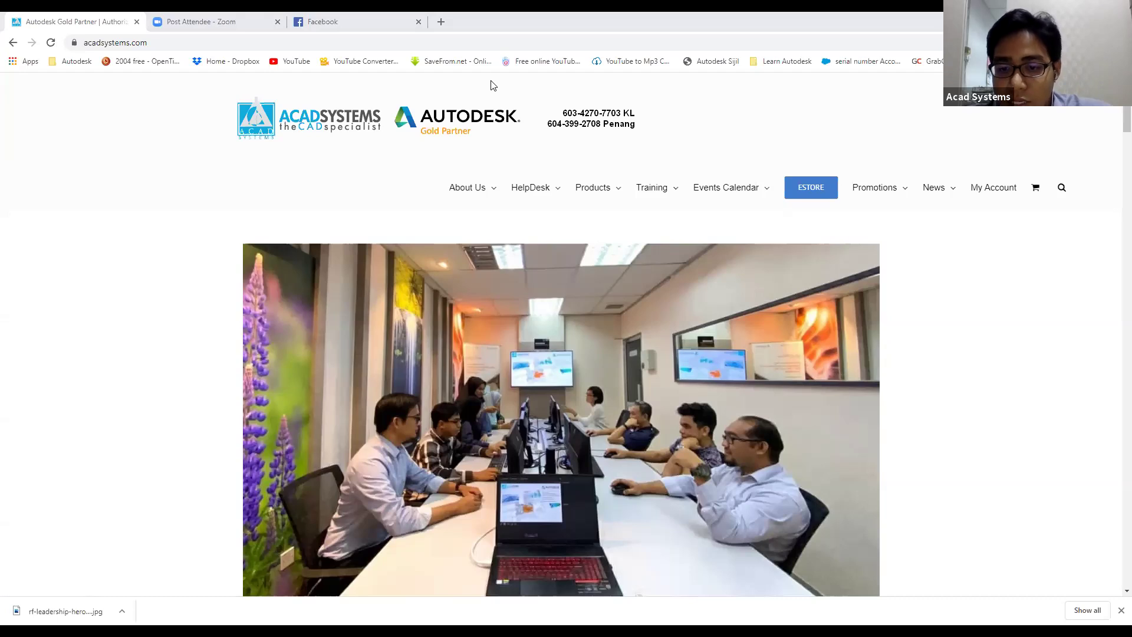
# Switch to Autodesk Inventor with the Assembly2.iam model open
pyautogui.hotkey('alt', 'Tab')
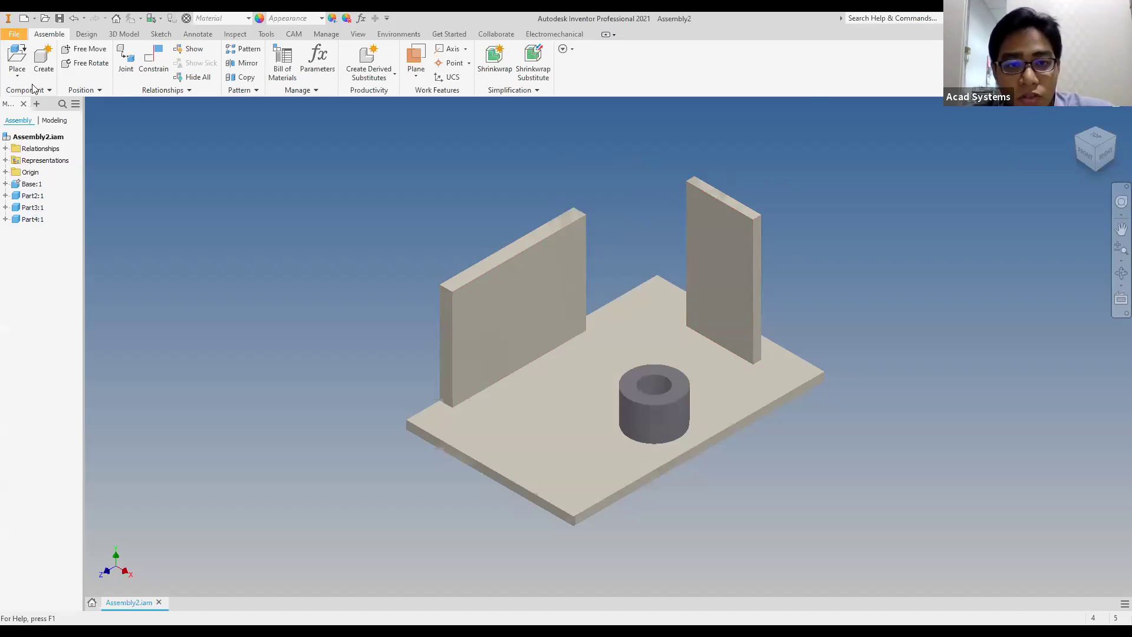
# Create a new weldment assembly from the metric Weldment (ISO).iam template
pyautogui.hotkey('ctrl', 'n')
pyautogui.click(307, 216)
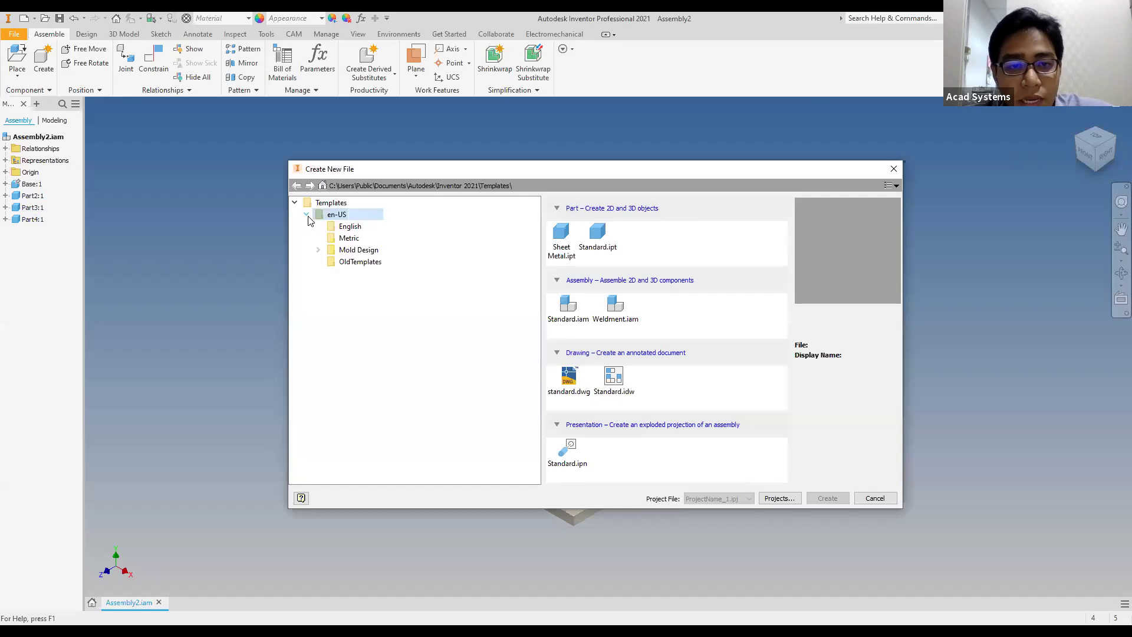
pyautogui.click(348, 238)
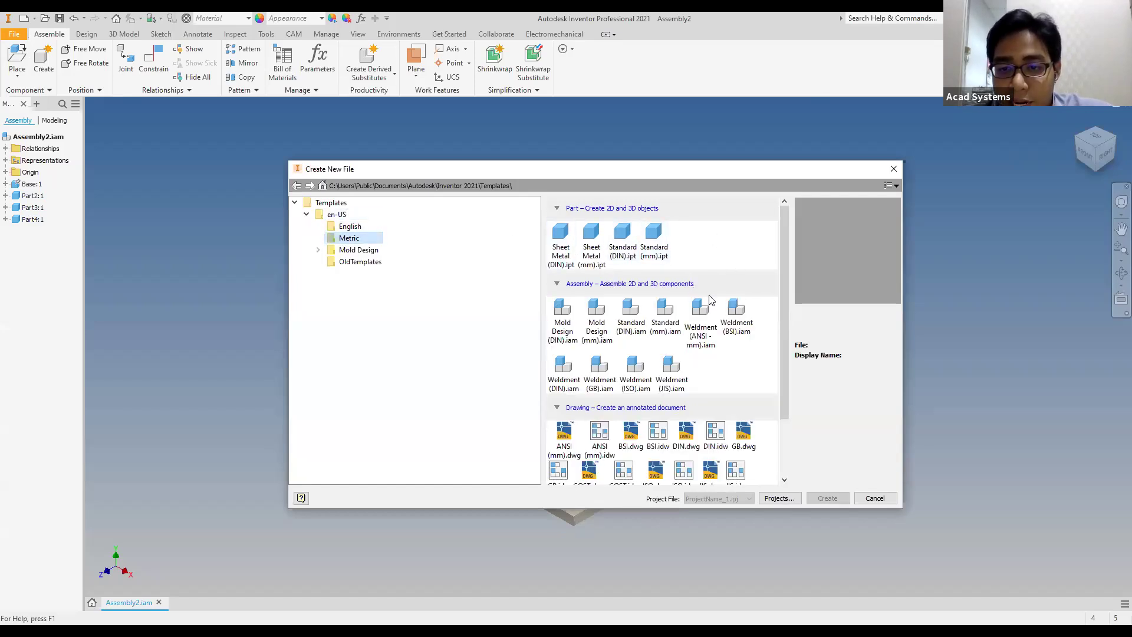
pyautogui.click(637, 326)
pyautogui.click(653, 328)
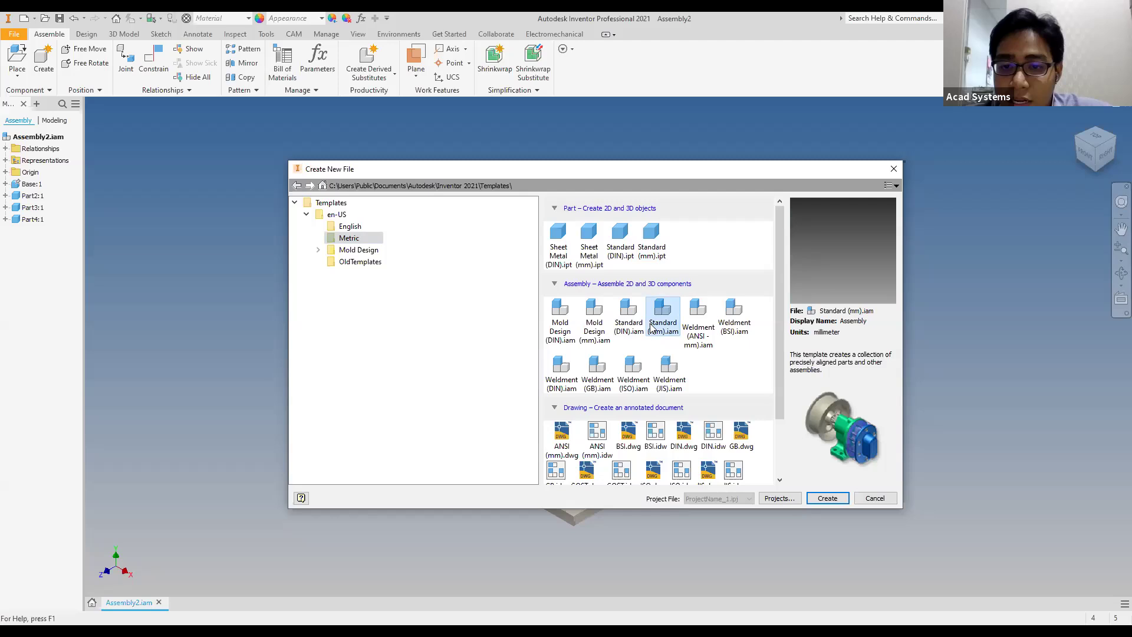
pyautogui.click(703, 334)
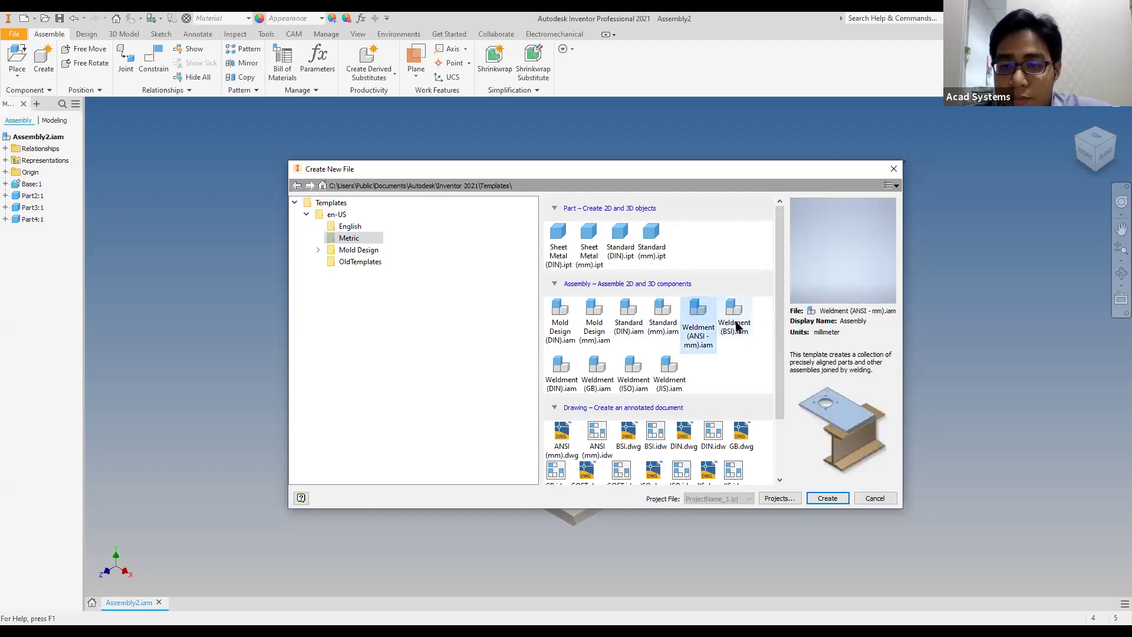
pyautogui.click(561, 371)
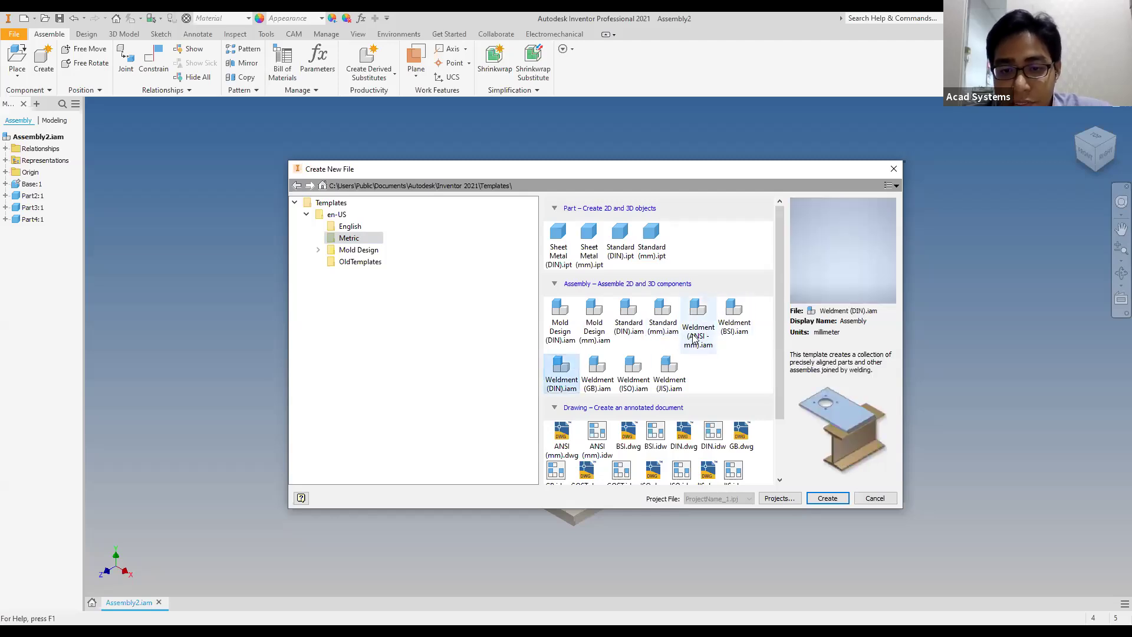
pyautogui.click(633, 372)
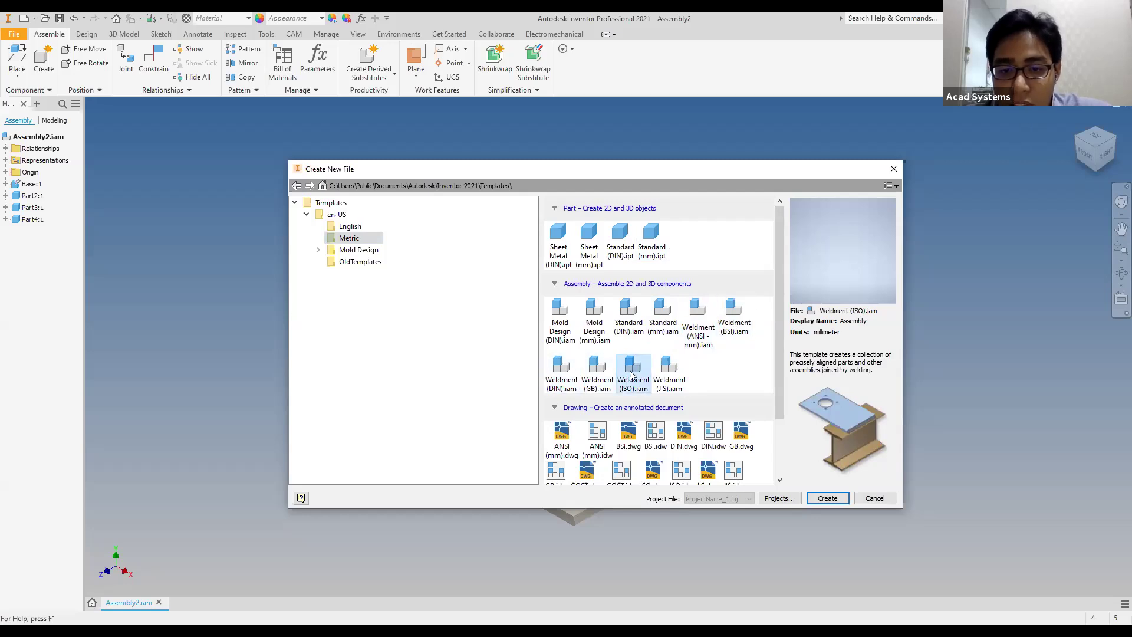
pyautogui.click(828, 499)
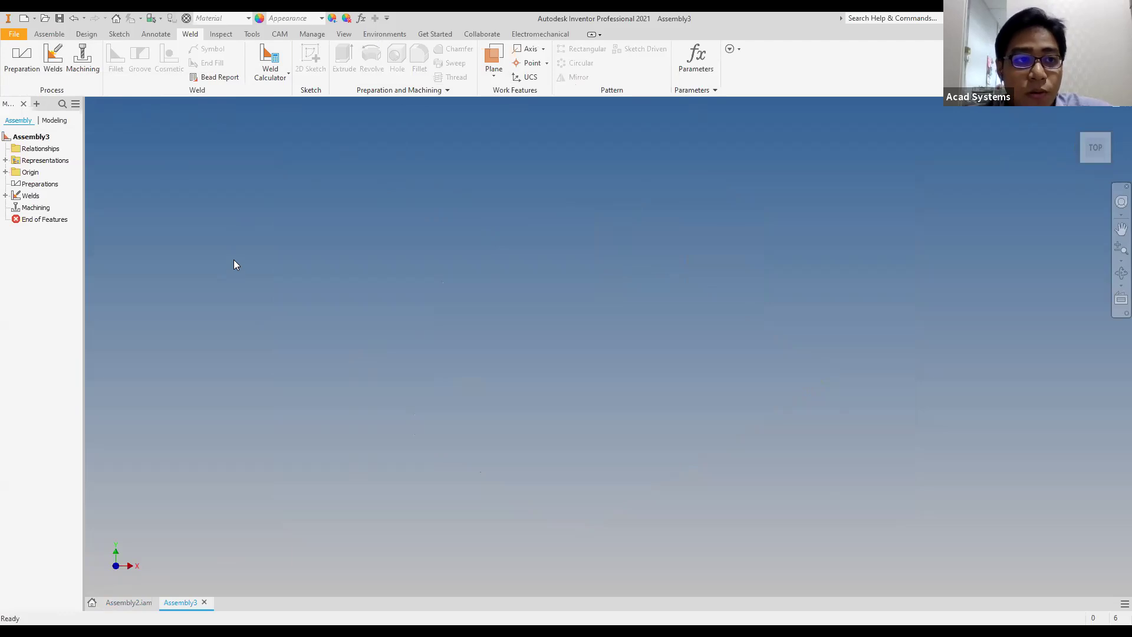
# Place one instance of Part2 in the new weldment assembly, and close that assembly
pyautogui.click(49, 34)
pyautogui.click(17, 59)
pyautogui.click(526, 290)
pyautogui.click(743, 453)
pyautogui.click(591, 300)
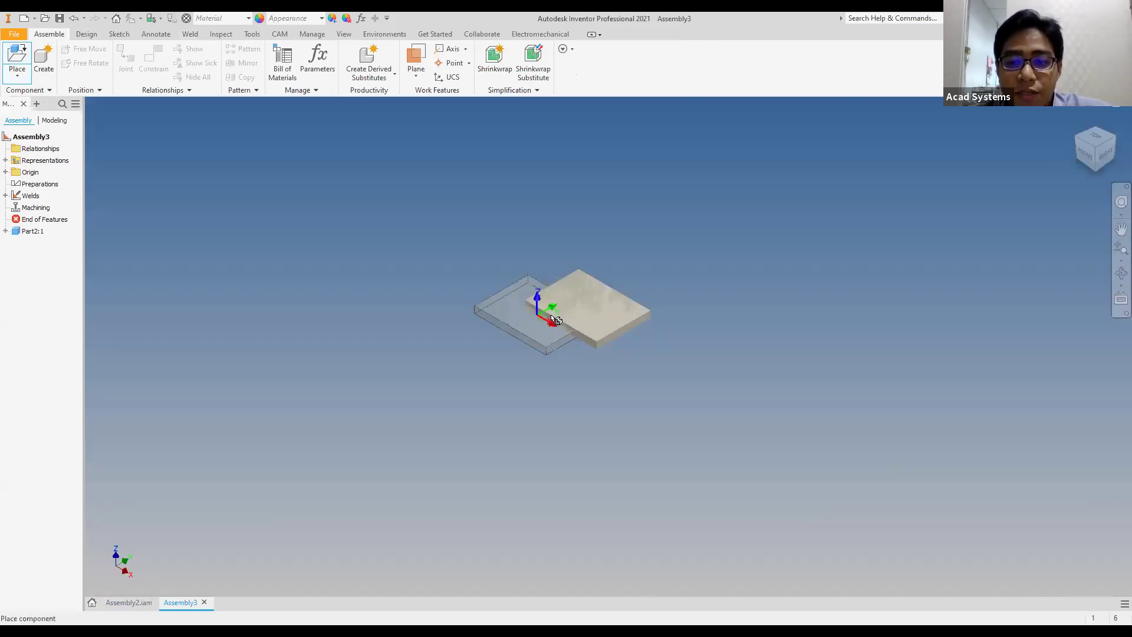
pyautogui.press('Escape')
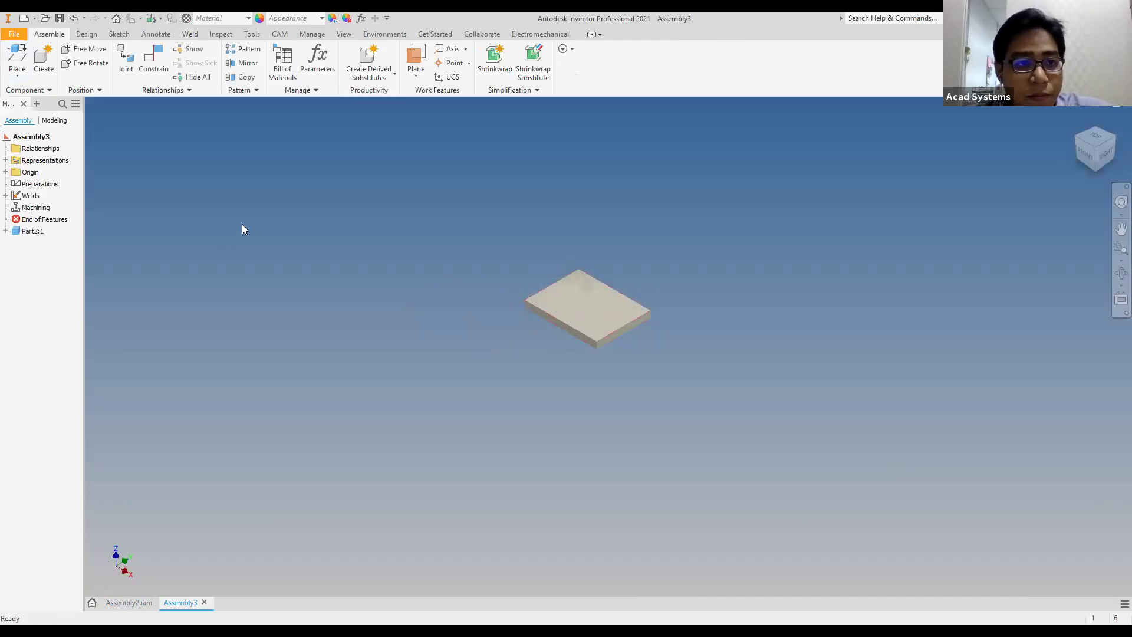
pyautogui.click(204, 602)
pyautogui.click(529, 348)
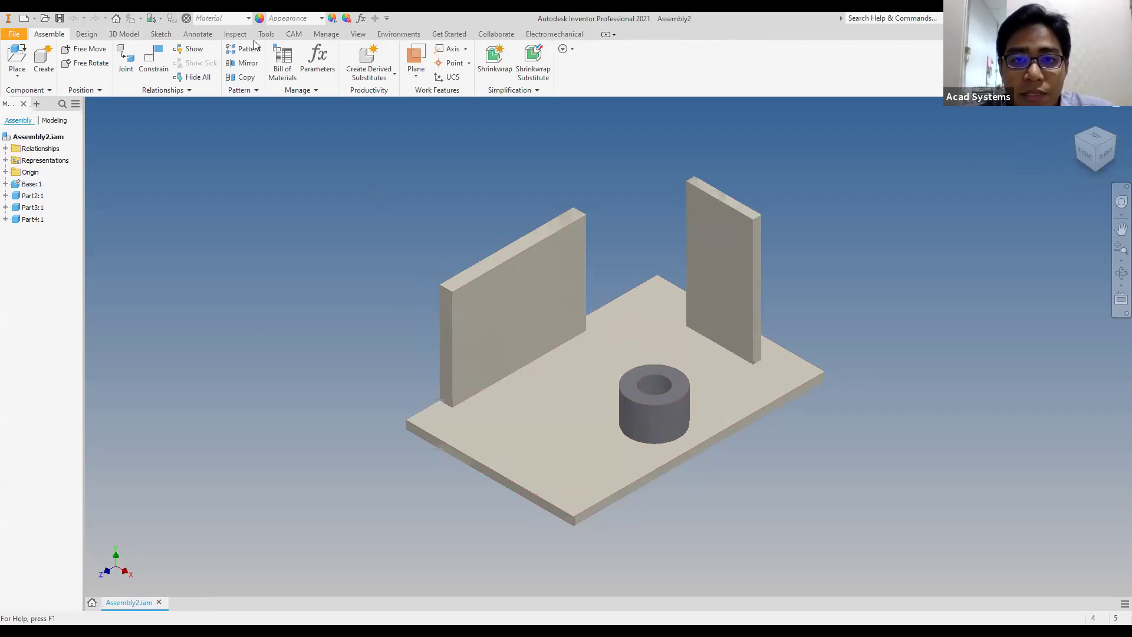
# Convert Assembly2.iam to a weldment using the ANSI standard, Aluminum 6061, Welded bead material and Inseparable BOM structure
pyautogui.click(399, 36)
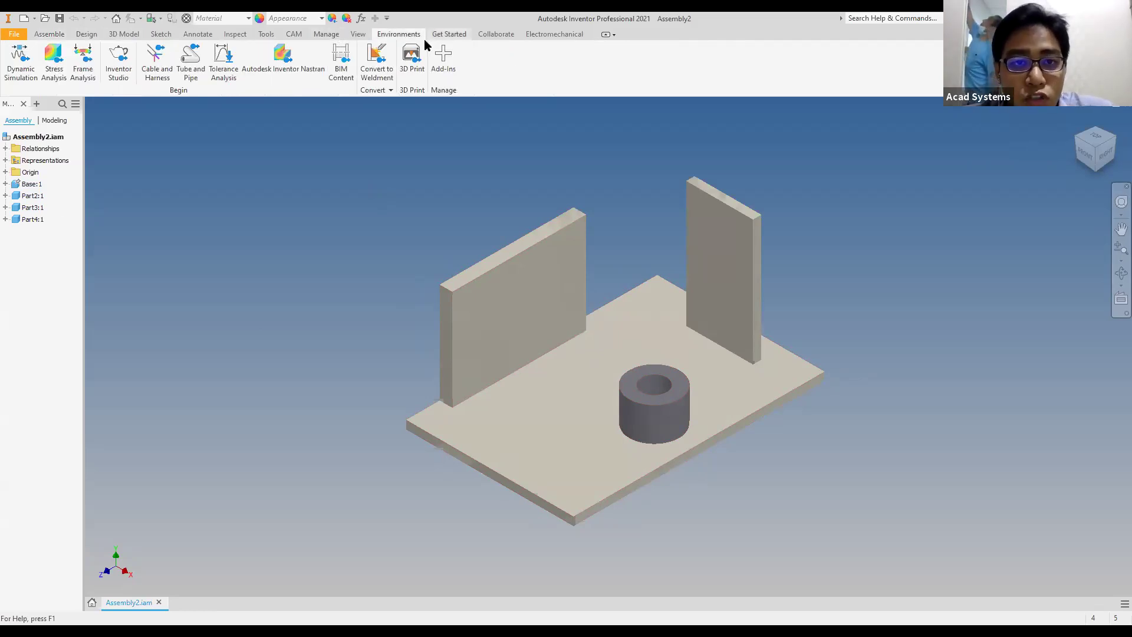
pyautogui.click(378, 62)
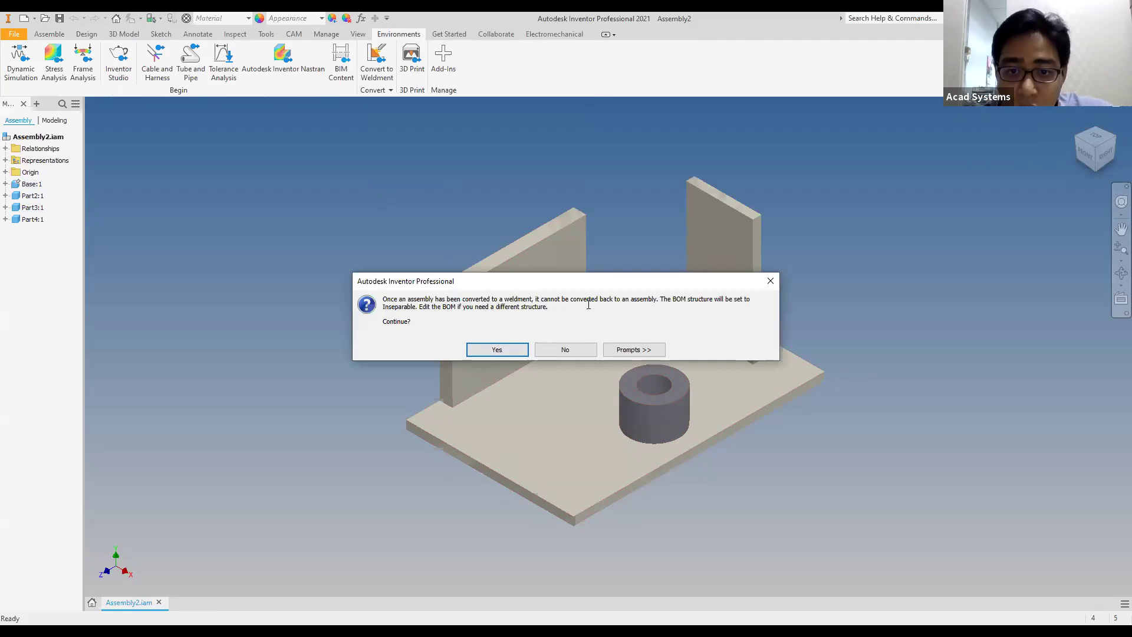
pyautogui.click(495, 350)
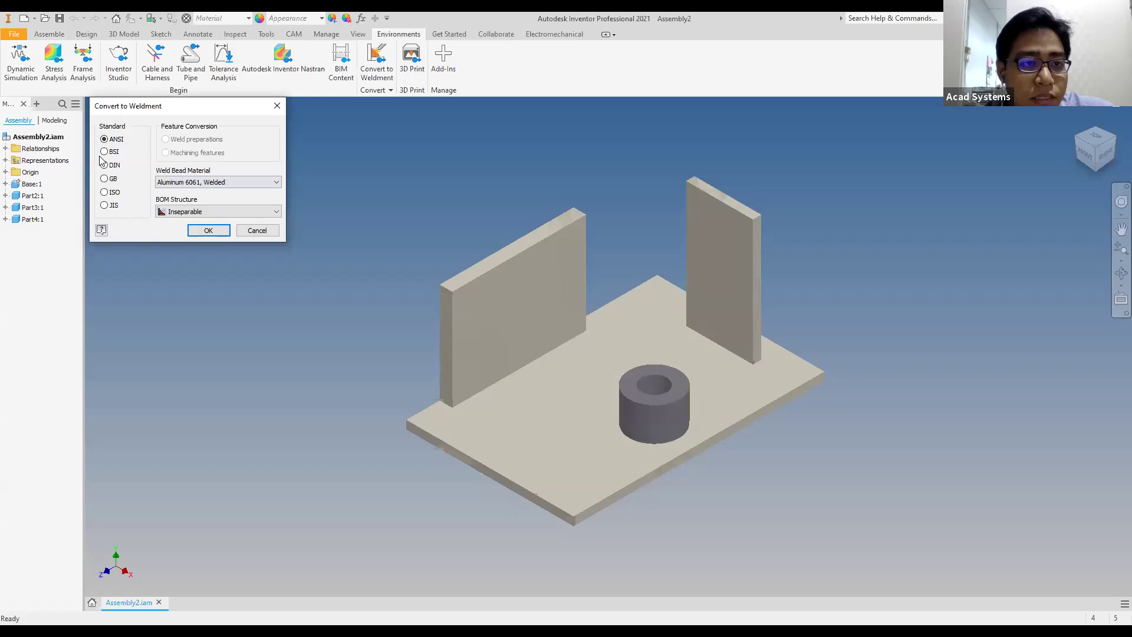
pyautogui.click(204, 230)
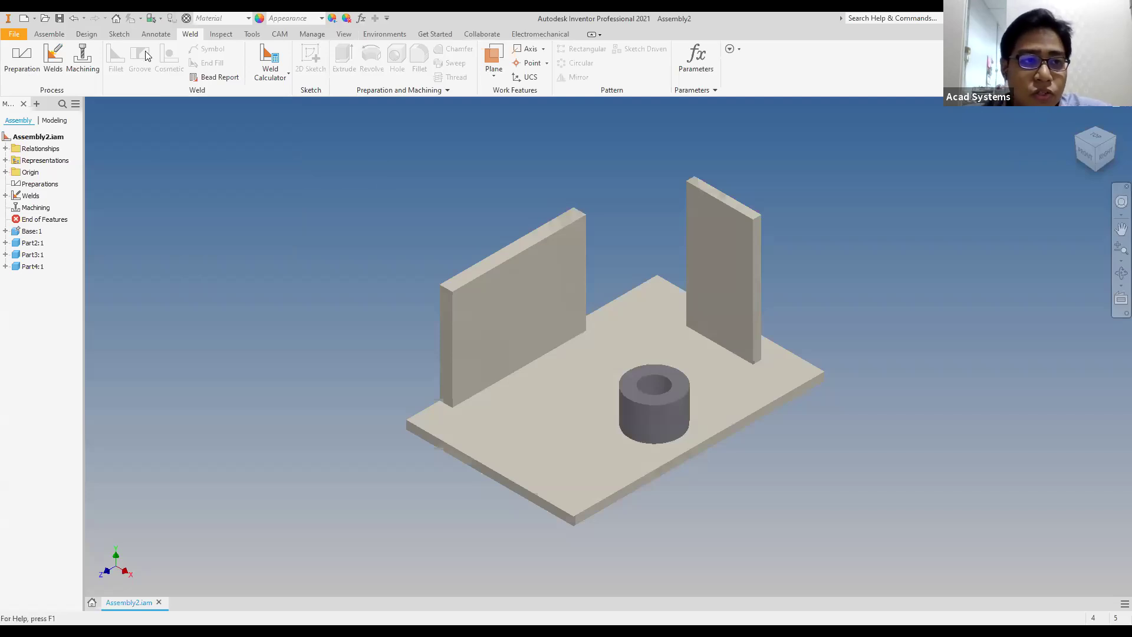
pyautogui.click(58, 37)
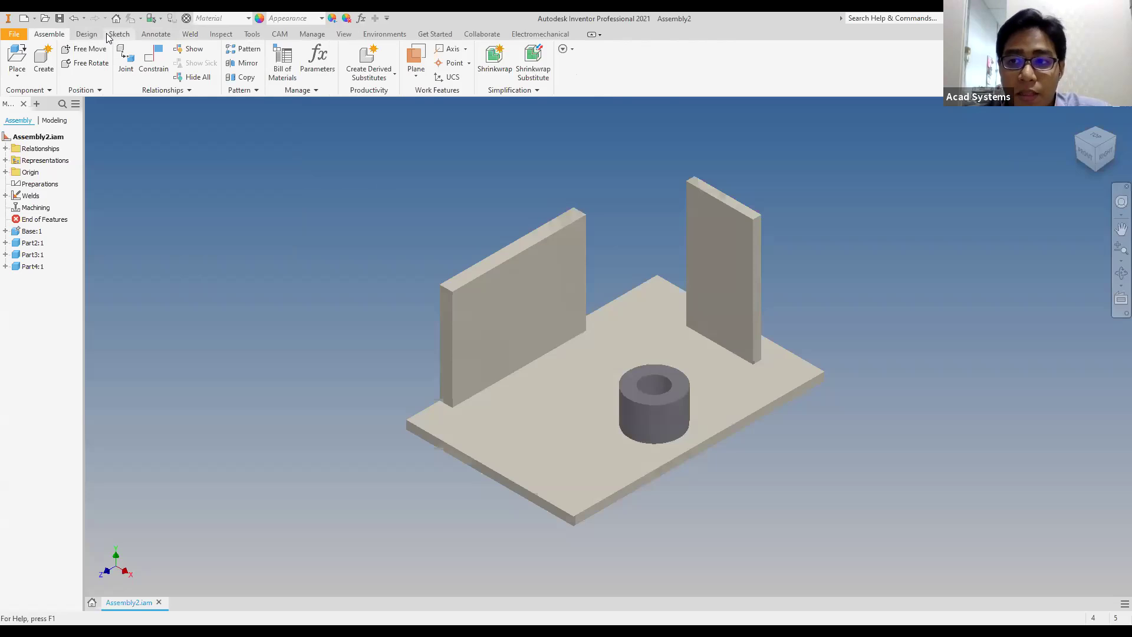
pyautogui.click(189, 33)
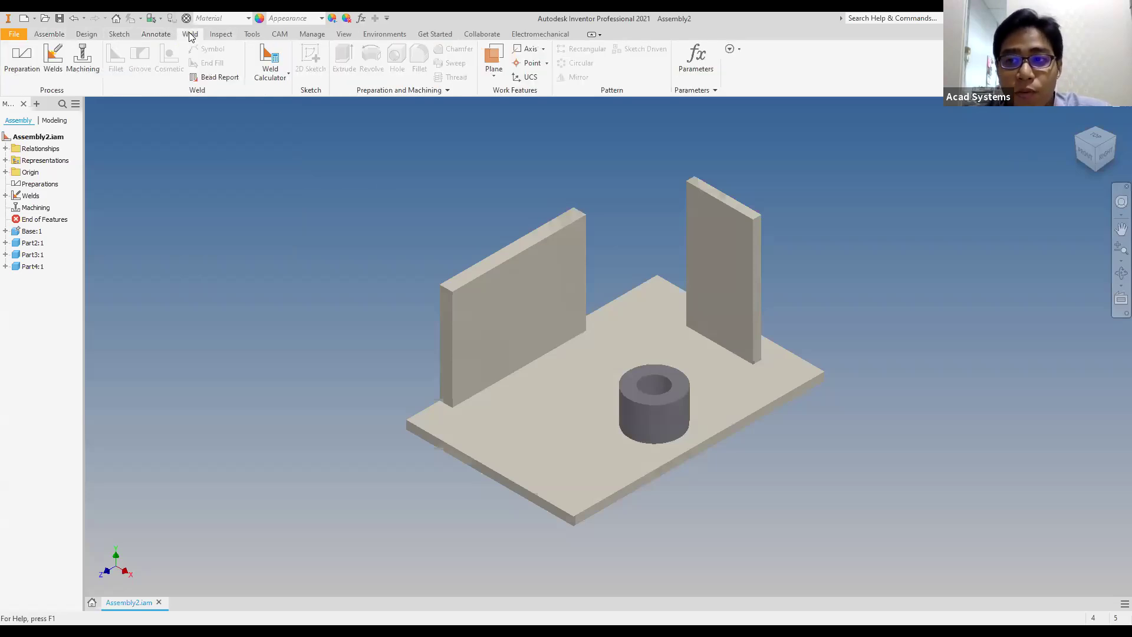
pyautogui.click(40, 139)
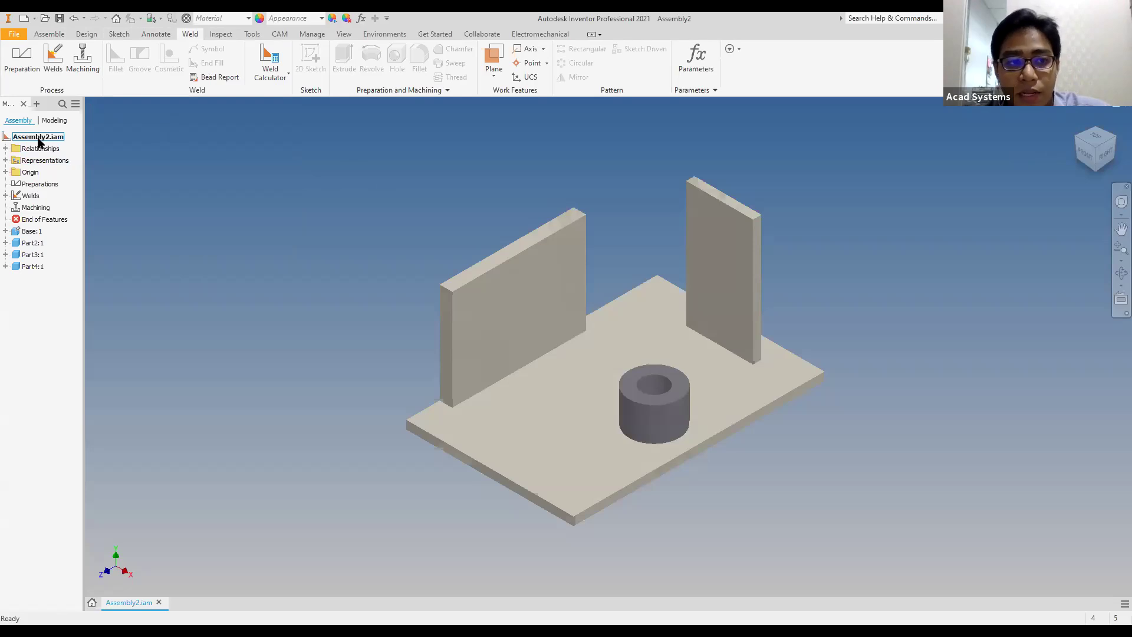
pyautogui.click(16, 139)
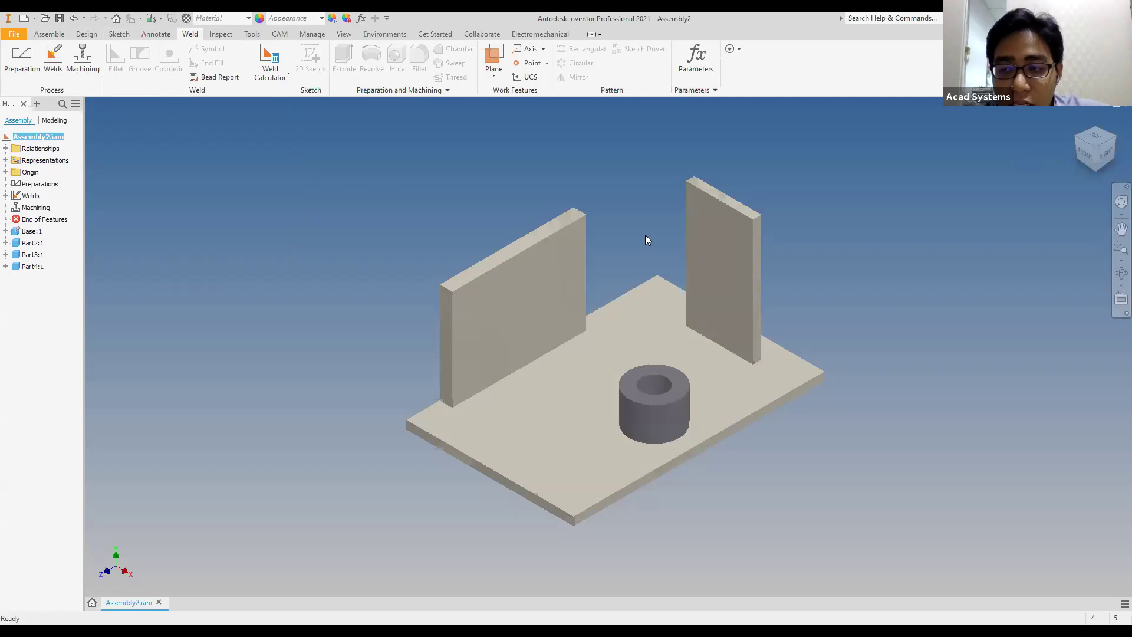
pyautogui.scroll(-2, 776, 249)
pyautogui.moveTo(787, 249); pyautogui.dragTo(646, 261, button='middle')
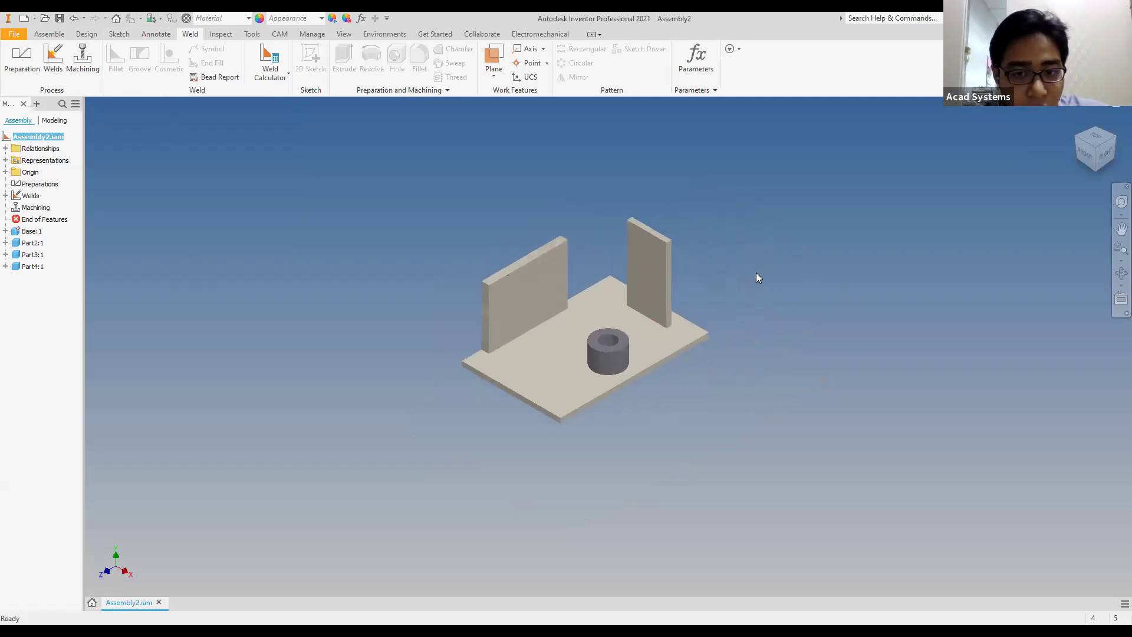
pyautogui.scroll(3, 722, 265)
pyautogui.scroll(-3, 721, 261)
pyautogui.scroll(3, 710, 245)
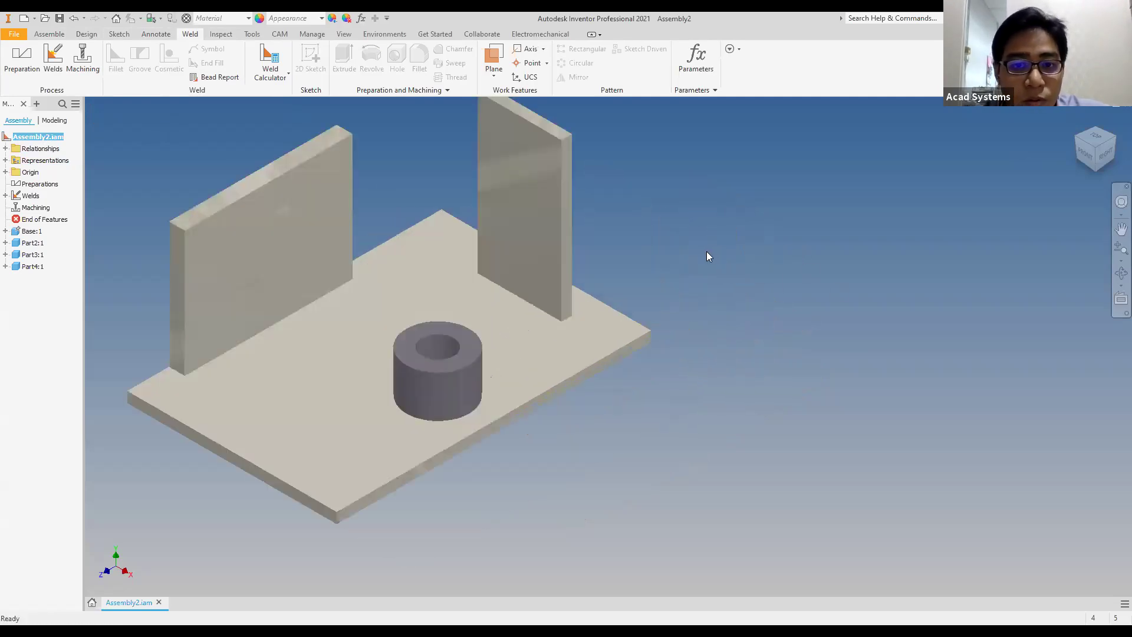
pyautogui.scroll(-3, 709, 255)
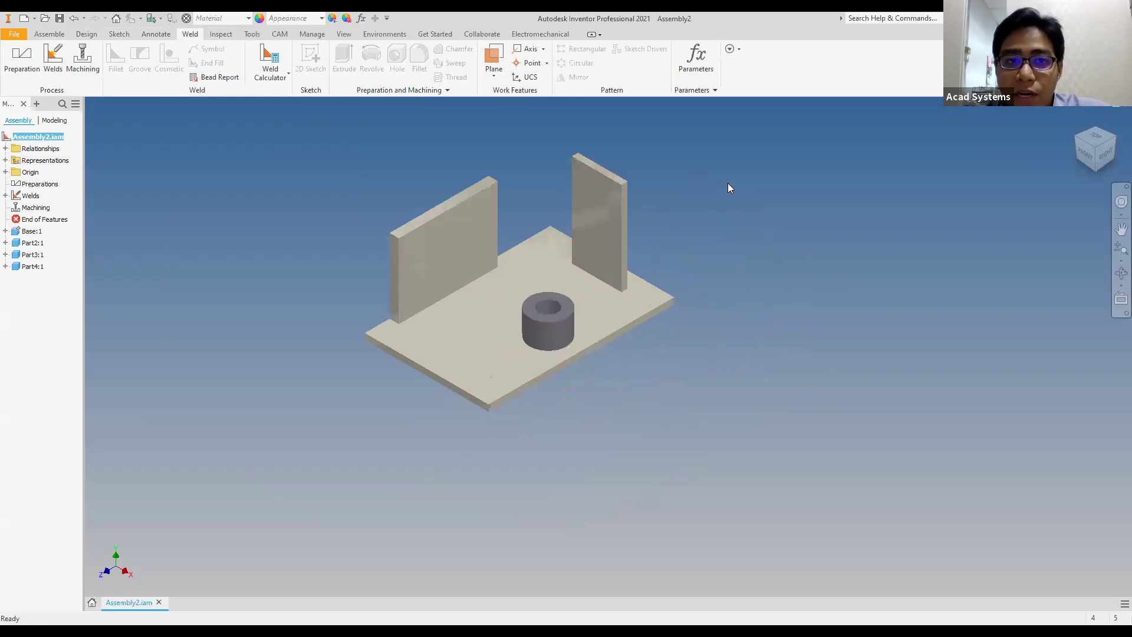
# Place one additional instance of Part4 in the assembly, beside the front long edge of the base plate
pyautogui.click(52, 35)
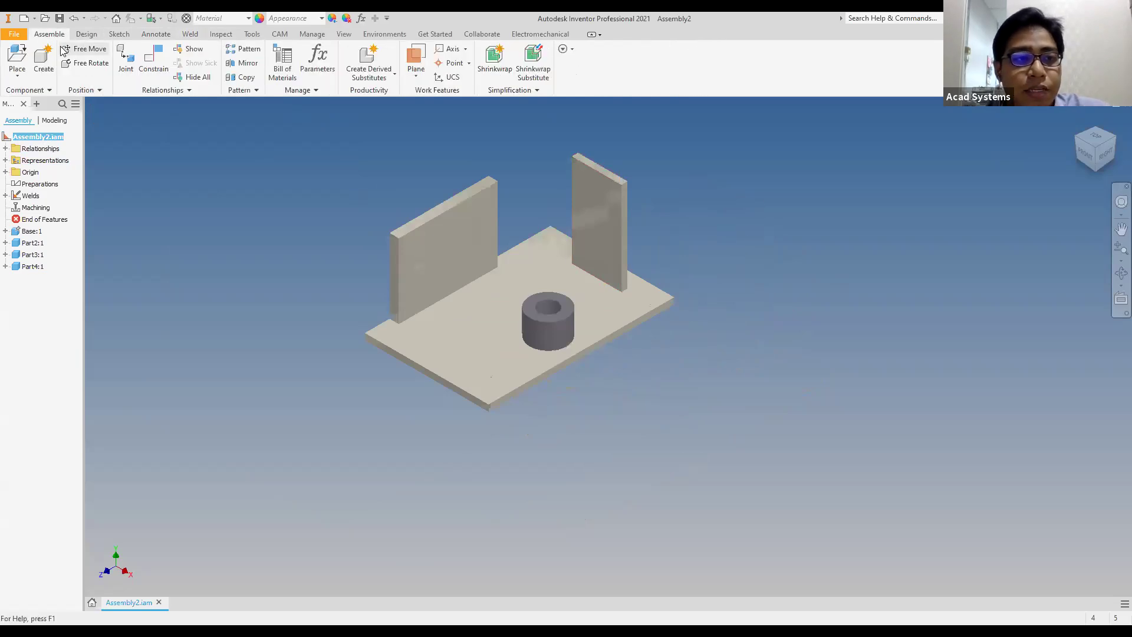
pyautogui.click(18, 81)
pyautogui.click(55, 102)
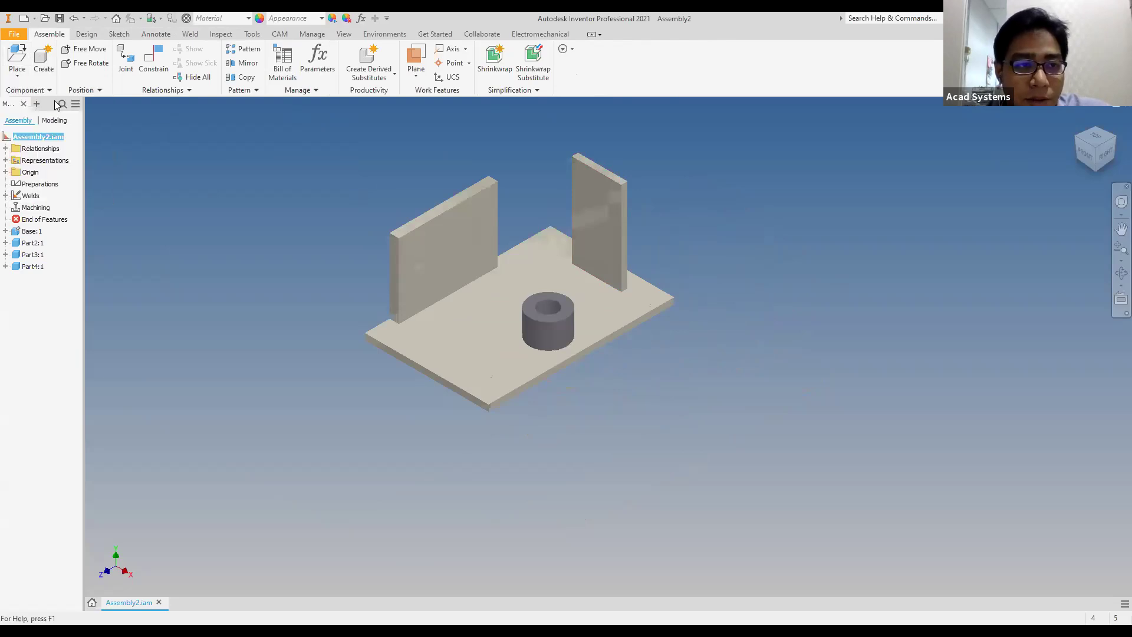
pyautogui.click(530, 291)
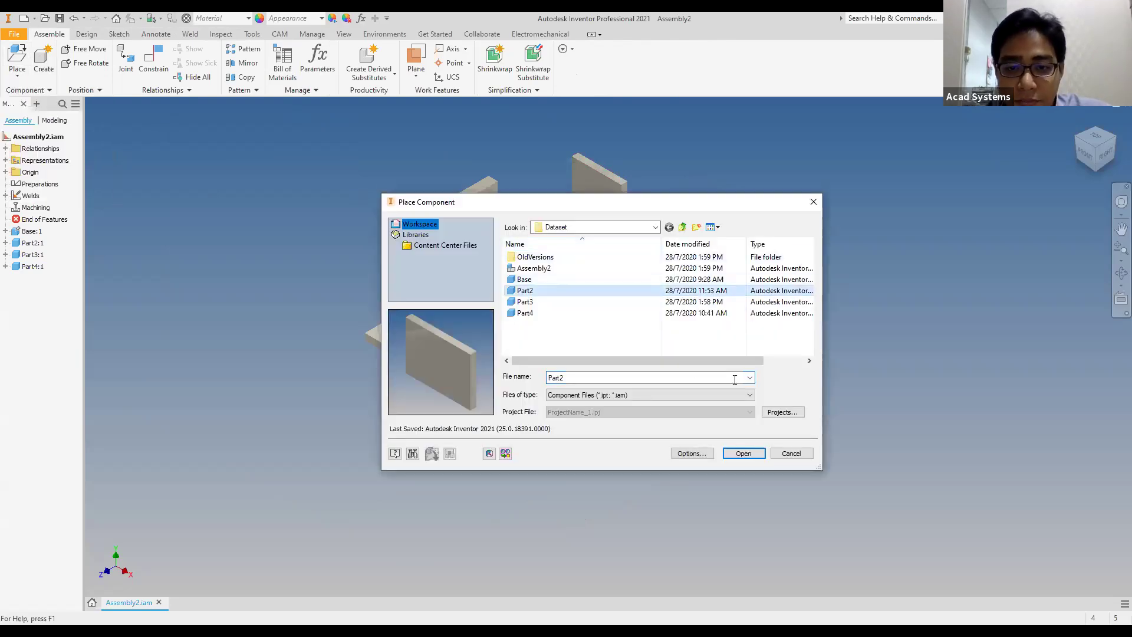
pyautogui.click(544, 302)
pyautogui.click(563, 314)
pyautogui.click(733, 456)
pyautogui.click(667, 390)
pyautogui.rightClick(739, 299)
pyautogui.press('Escape')
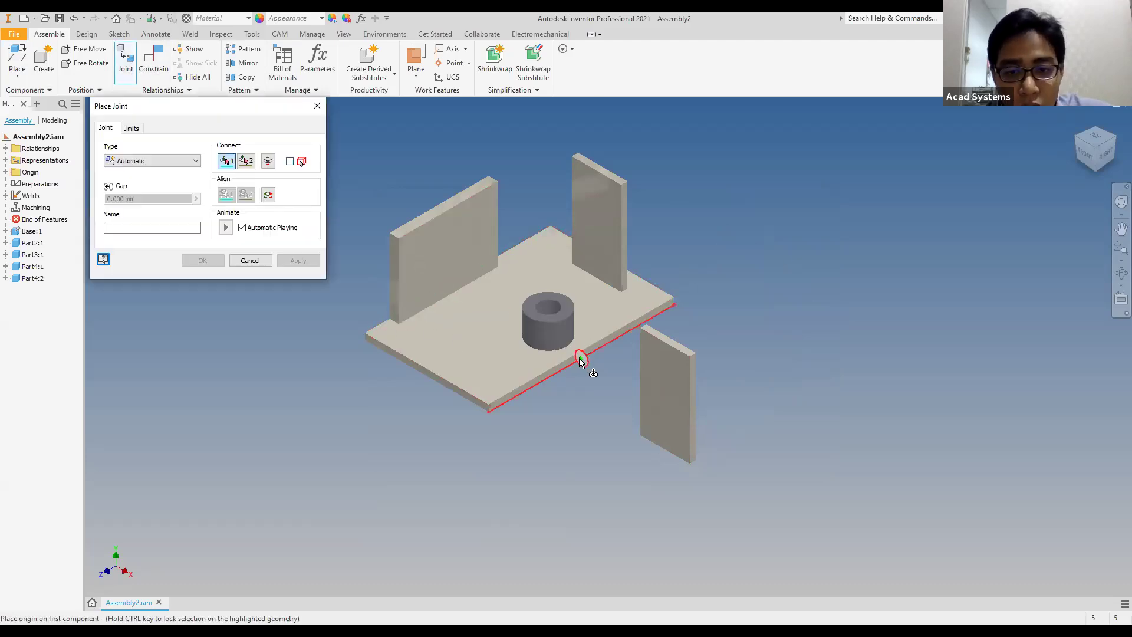
pyautogui.scroll(4, 580, 353)
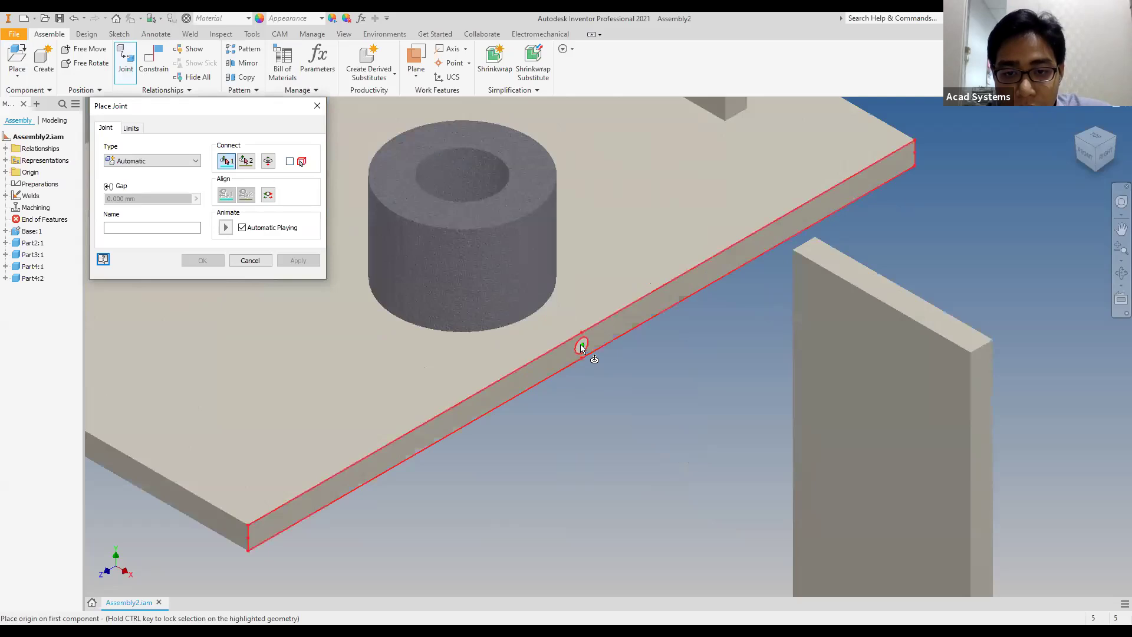
pyautogui.click(581, 348)
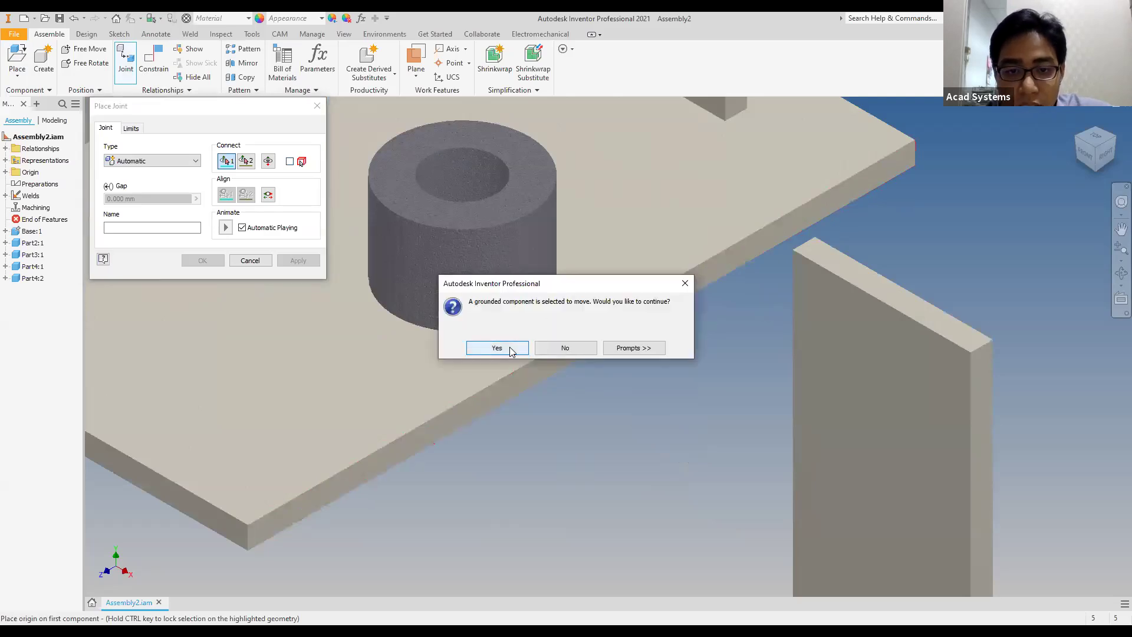
pyautogui.click(556, 348)
# Apply a rigid joint connecting the narrow side face of the new Part4 plate to the midpoint of the base plate's front long edge
pyautogui.scroll(-5, 648, 383)
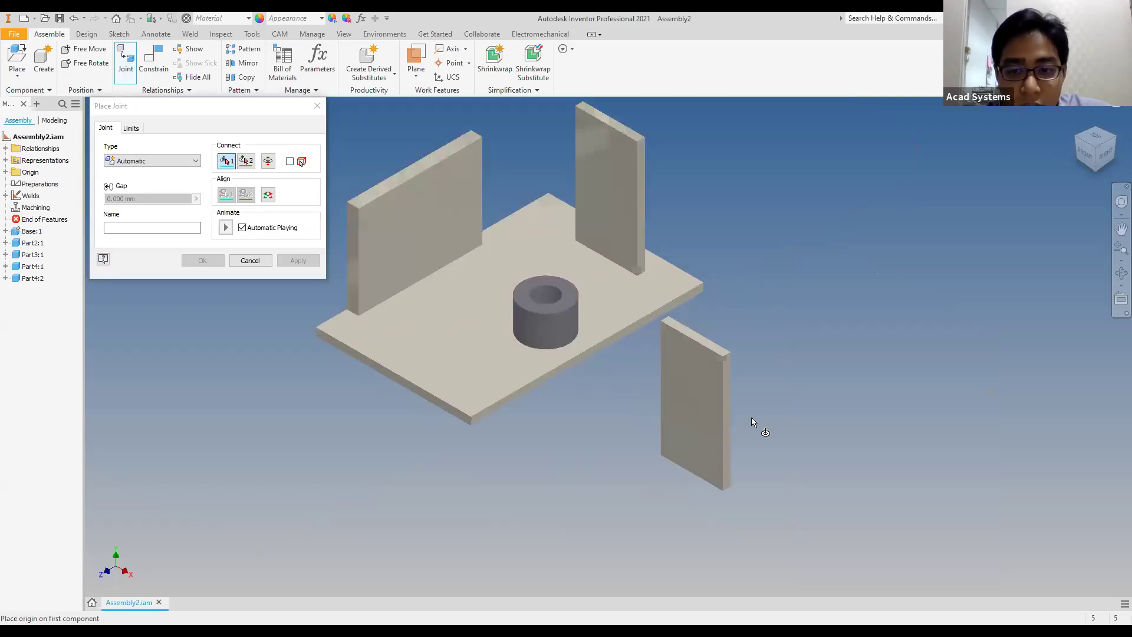
pyautogui.scroll(6, 678, 424)
pyautogui.click(675, 424)
pyautogui.scroll(-5, 439, 385)
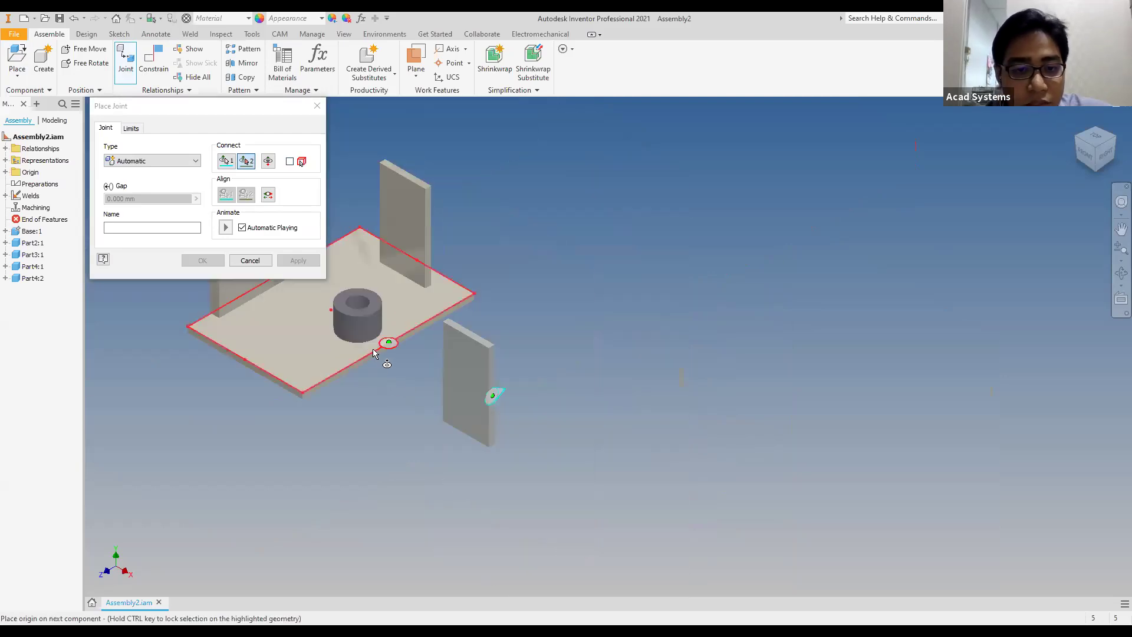
pyautogui.scroll(2, 389, 345)
pyautogui.click(388, 340)
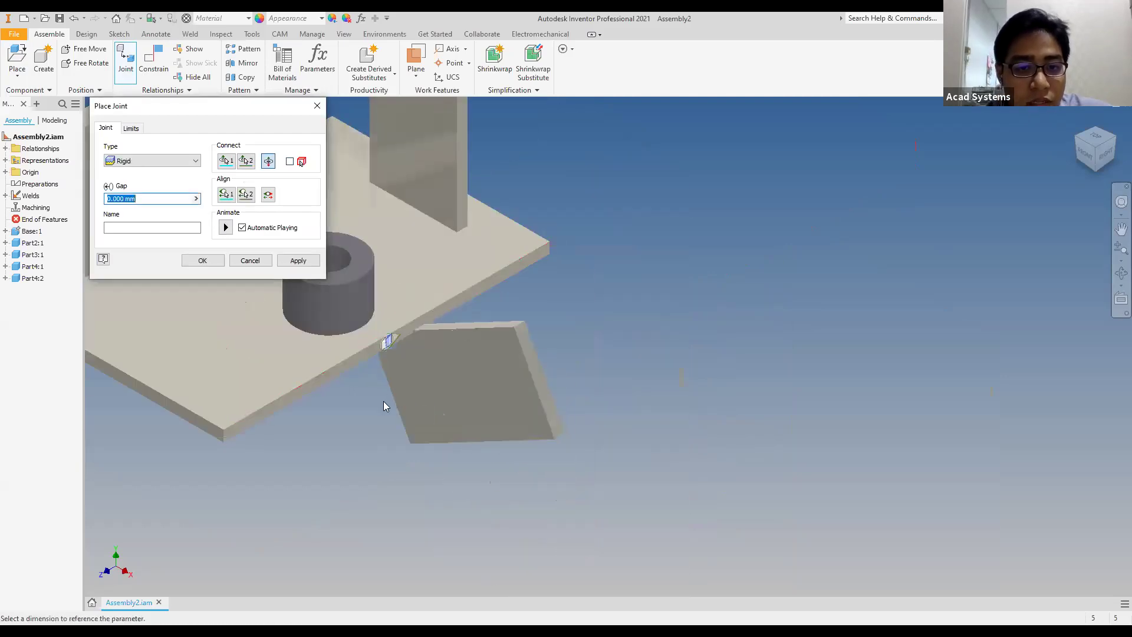
pyautogui.click(247, 194)
pyautogui.click(299, 261)
pyautogui.click(318, 105)
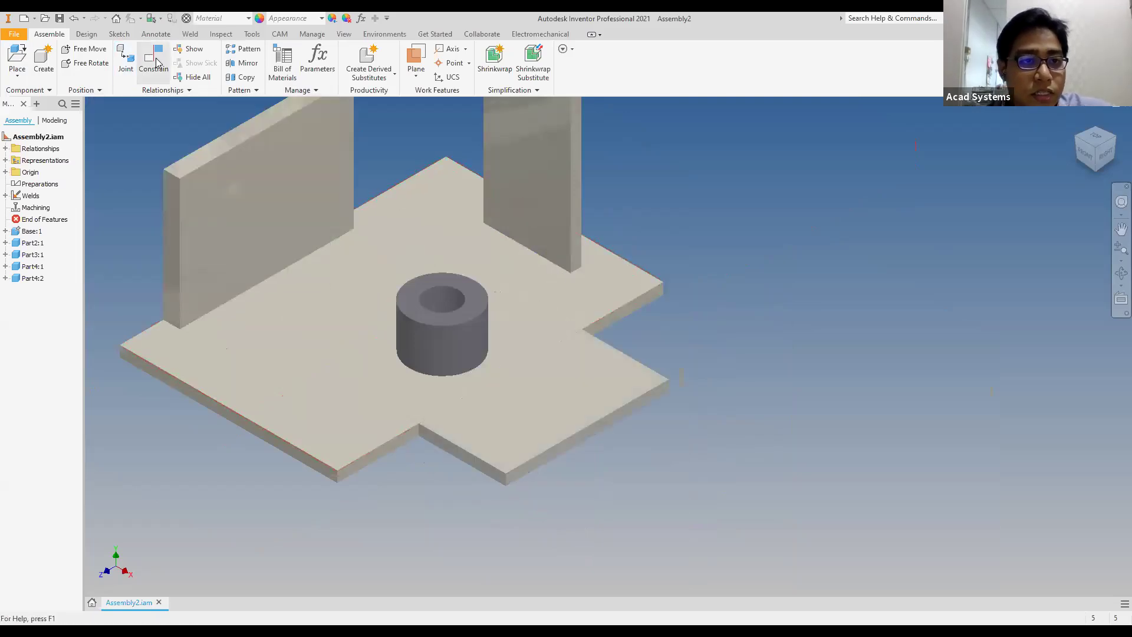
# Add a 4 mm chamfer as a weld preparation along the bottom edge of the Part2 plate where it meets the base
pyautogui.click(191, 34)
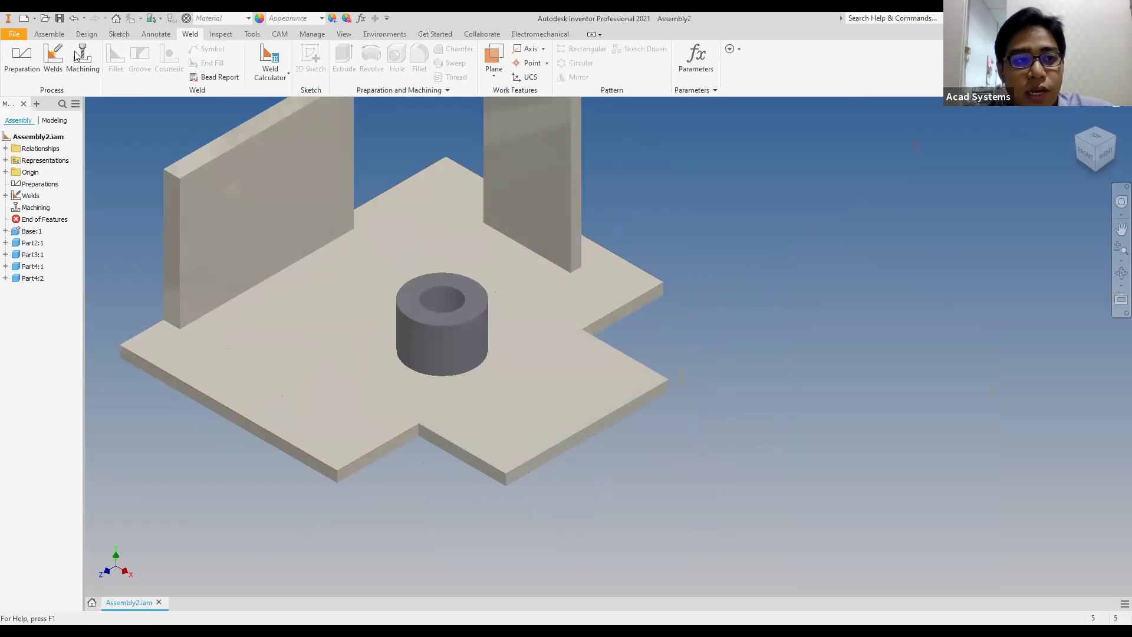
pyautogui.moveTo(743, 216); pyautogui.dragTo(804, 255, button='middle')
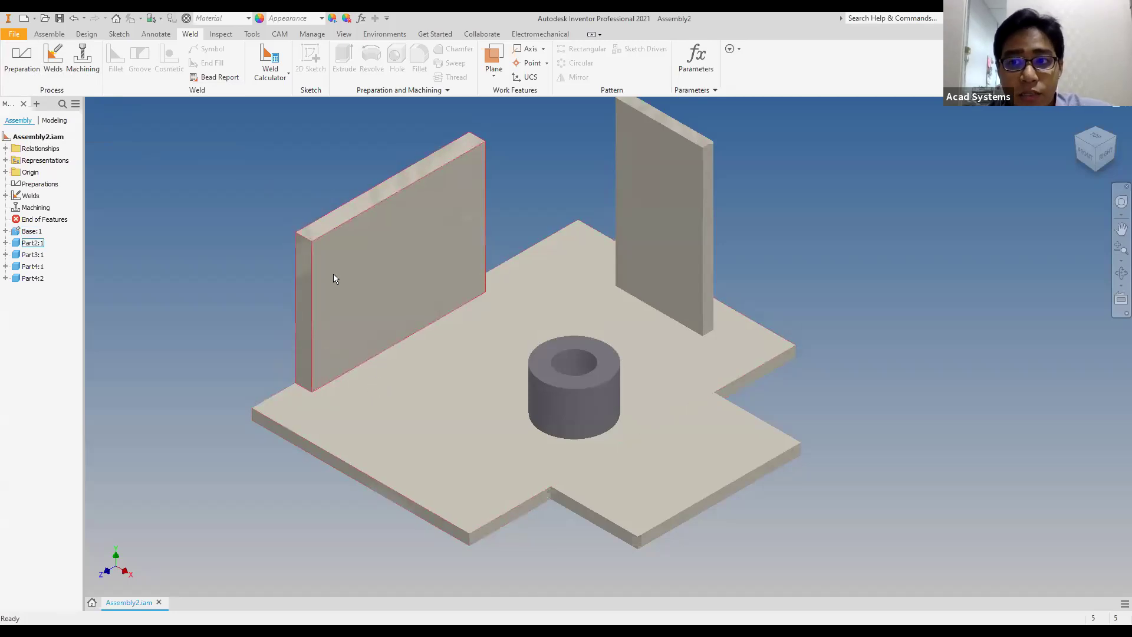
pyautogui.click(27, 65)
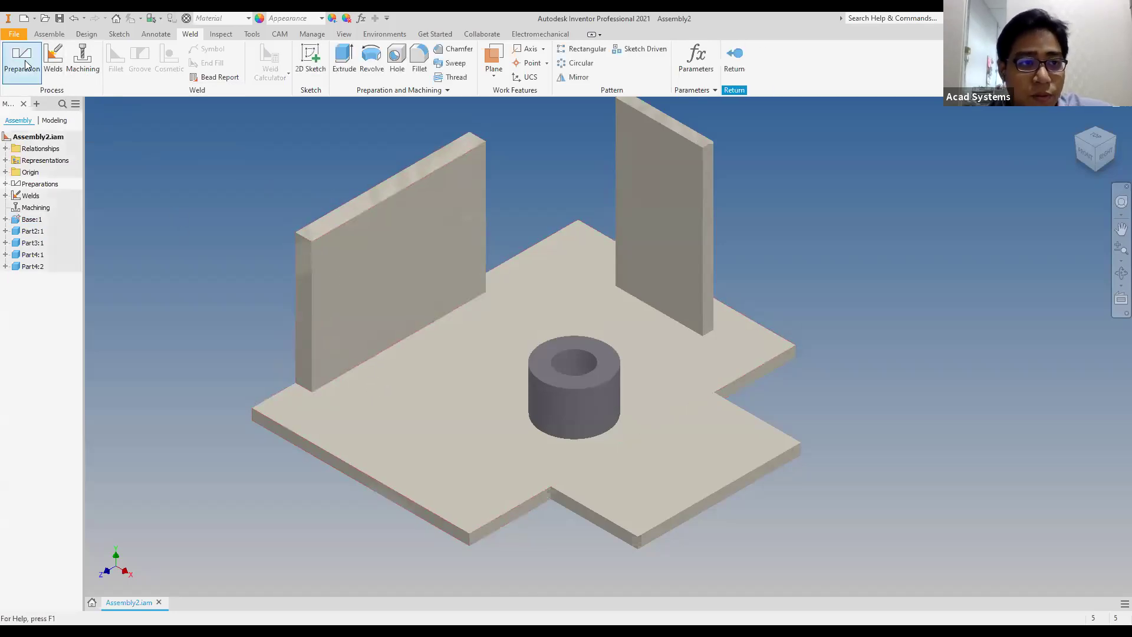
pyautogui.scroll(3, 277, 396)
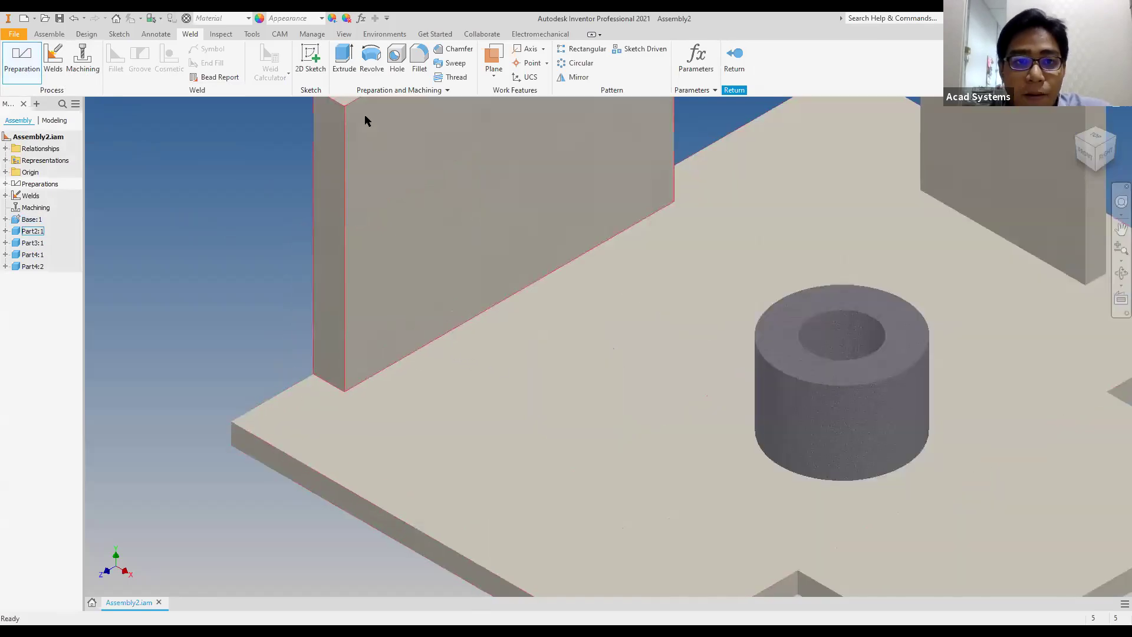
pyautogui.click(452, 53)
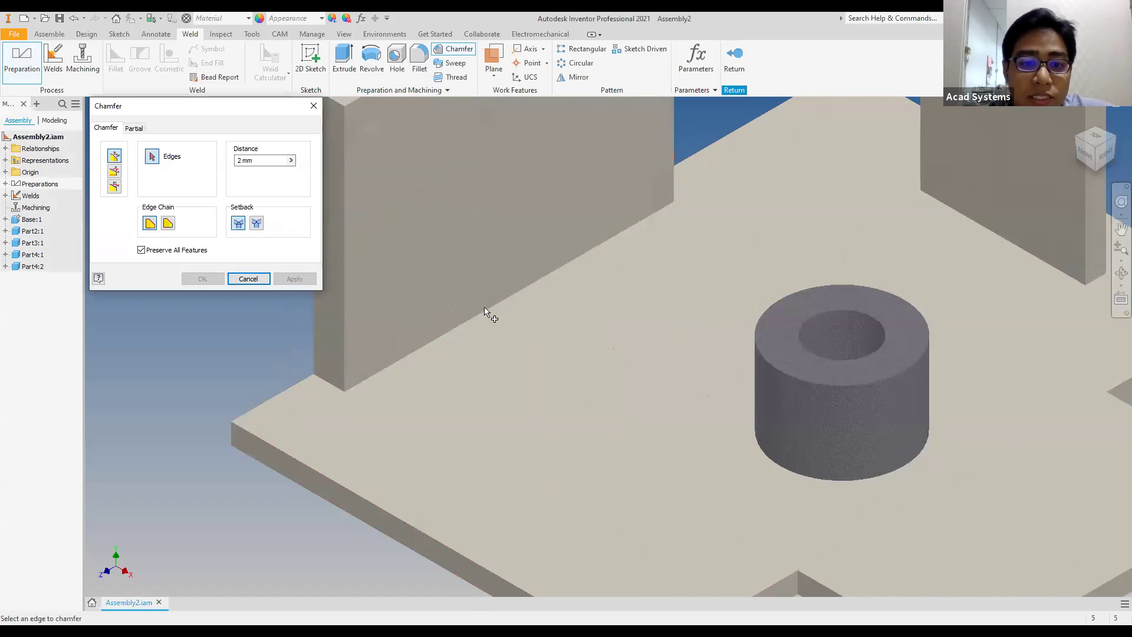
pyautogui.click(444, 318)
pyautogui.scroll(2, 384, 298)
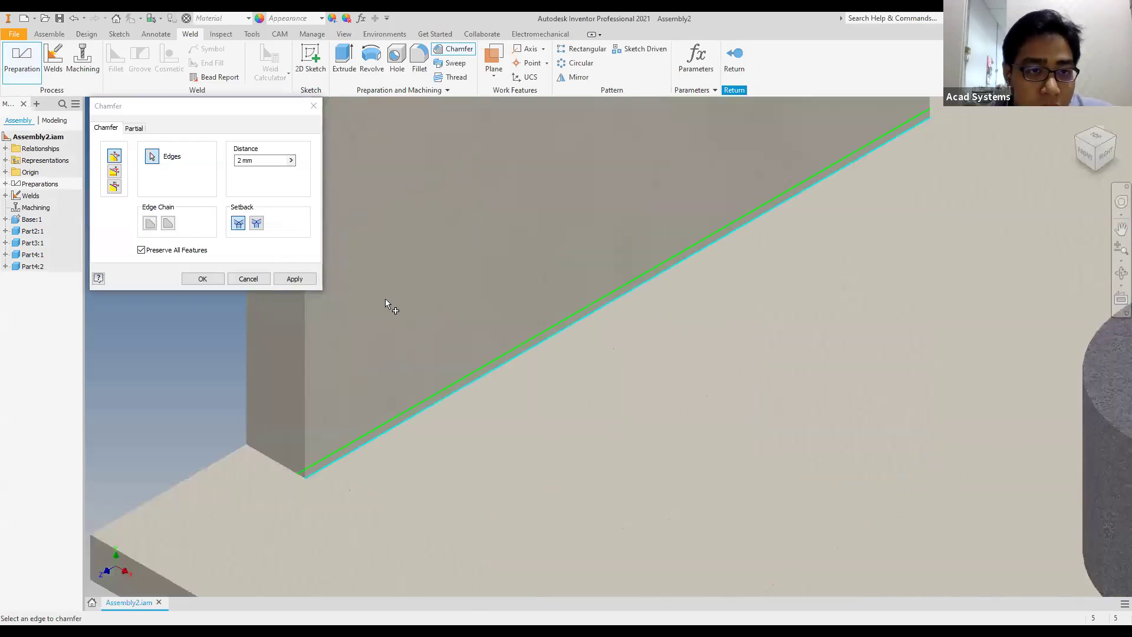
pyautogui.doubleClick(265, 160)
pyautogui.write('4')
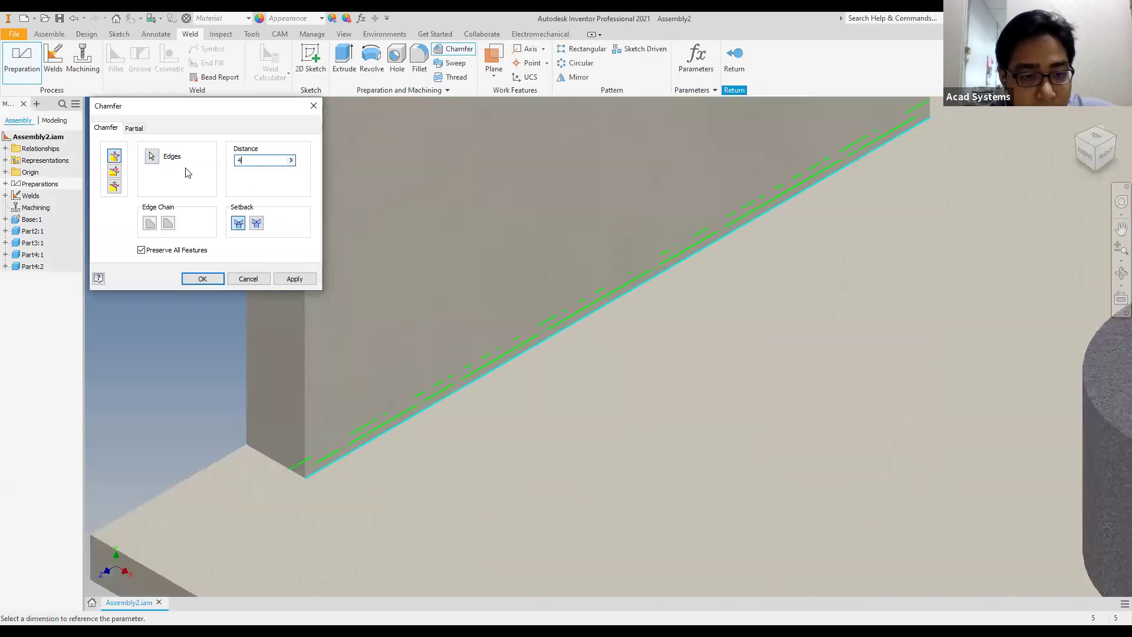
pyautogui.click(203, 280)
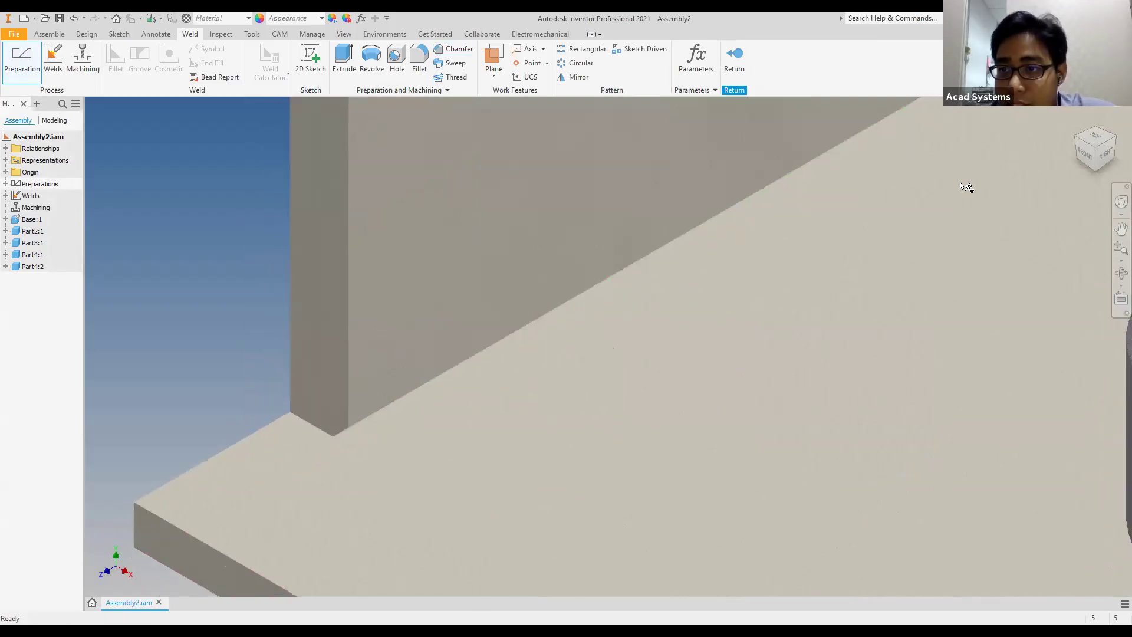
# Examine the chamfer along Part2's bottom edge from a lower viewing angle and leave the weld preparation mode
pyautogui.click(1119, 230)
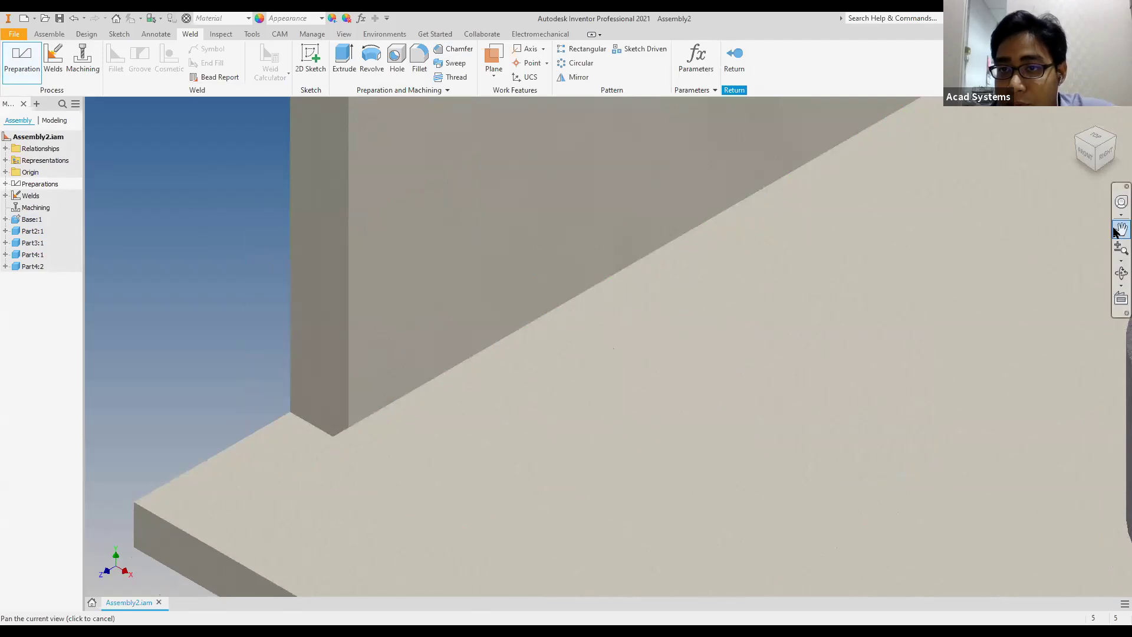
pyautogui.press('Escape')
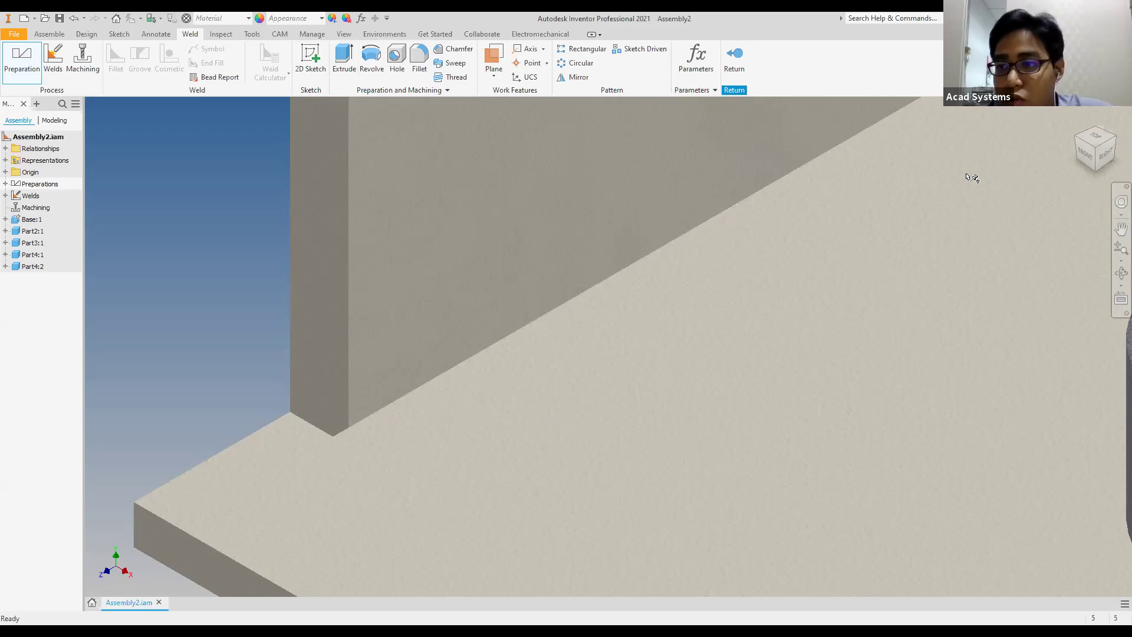
pyautogui.moveTo(967, 177); pyautogui.dragTo(918, 165, button='middle')
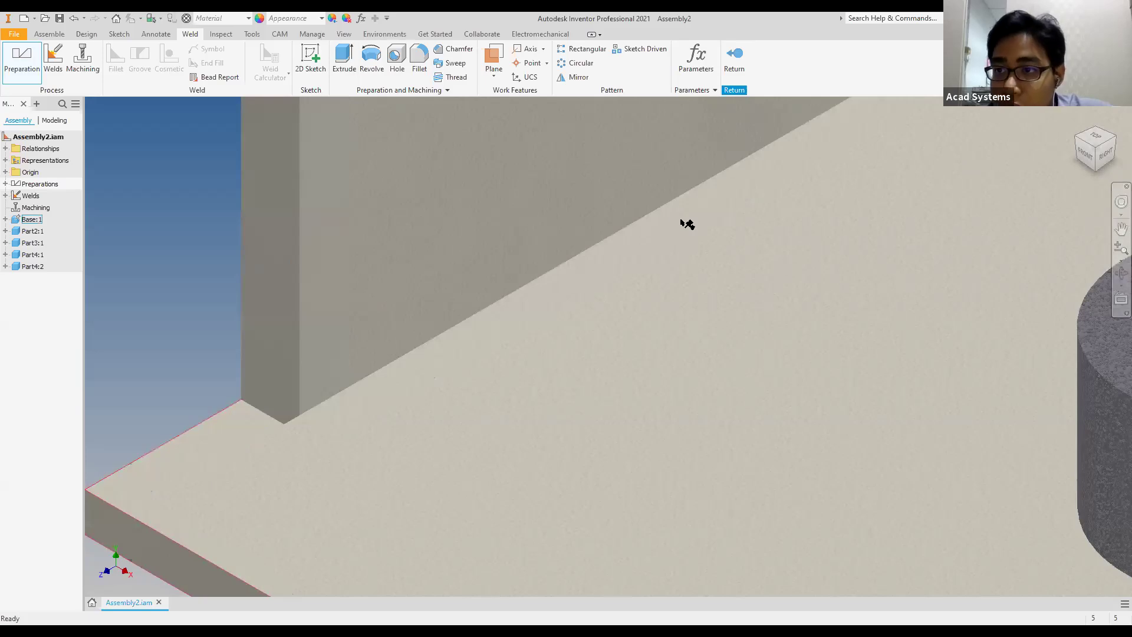
pyautogui.moveTo(1094, 148); pyautogui.dragTo(1094, 124)
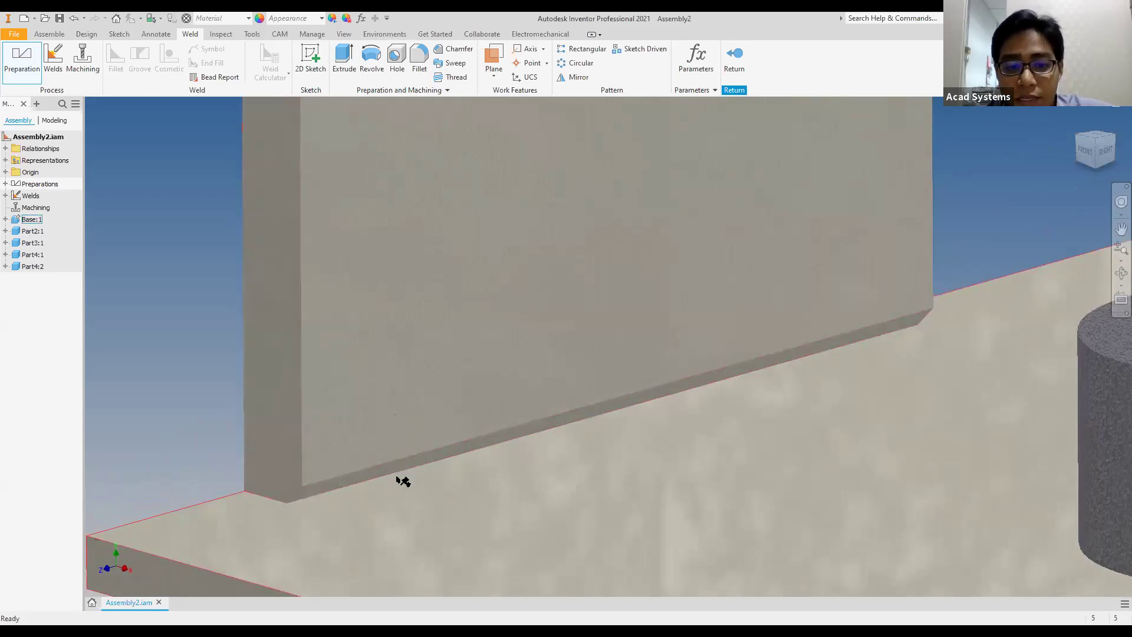
pyautogui.scroll(-3, 420, 454)
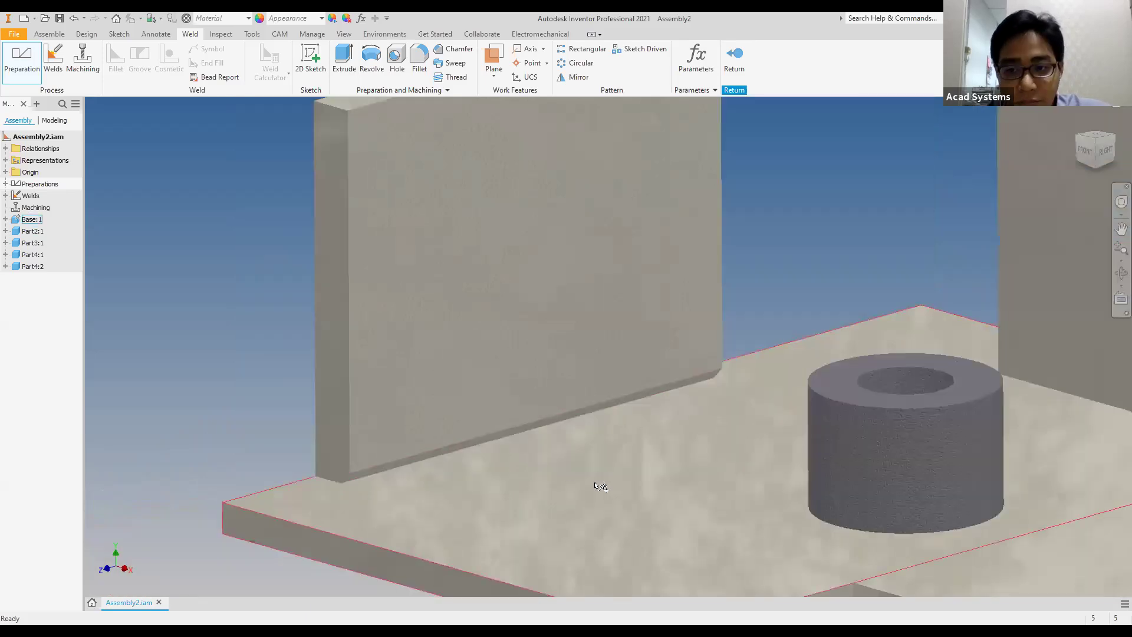
pyautogui.moveTo(790, 454); pyautogui.dragTo(629, 392, button='middle')
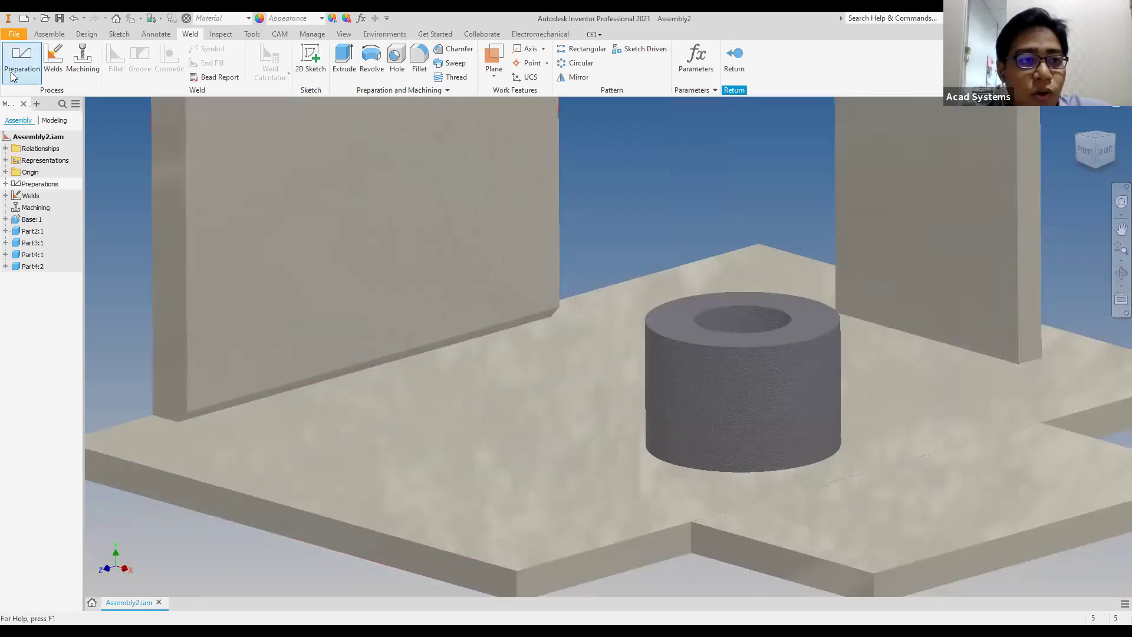
pyautogui.click(734, 58)
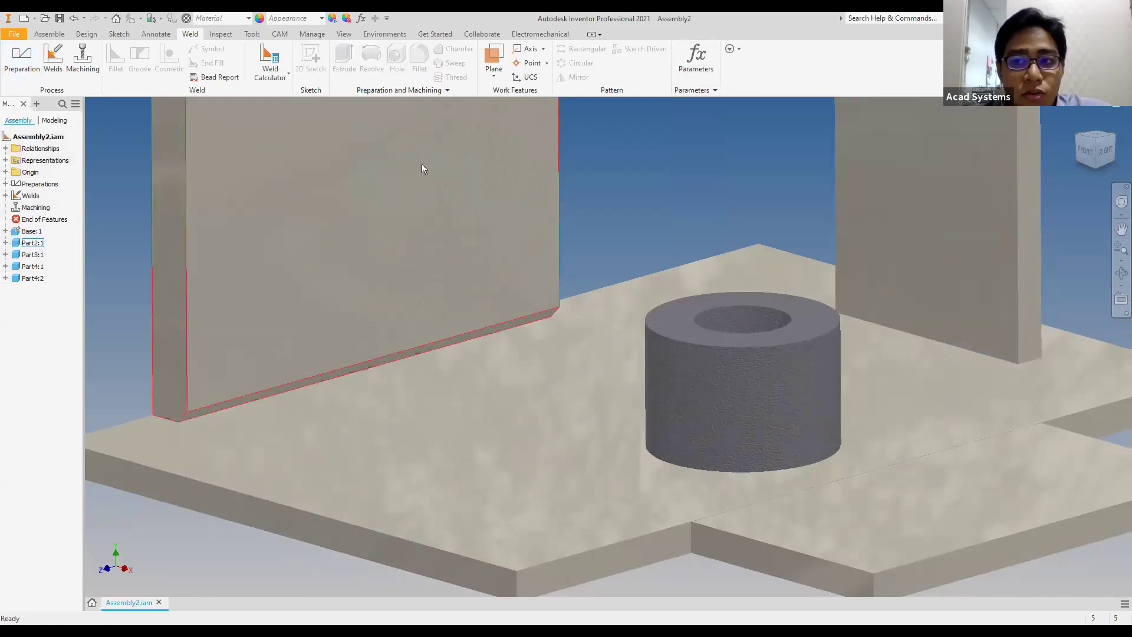
# Calculate a plane fillet weld with the L-shaped weld form under a 1000 N bending force, using the standard calculation procedure
pyautogui.click(289, 75)
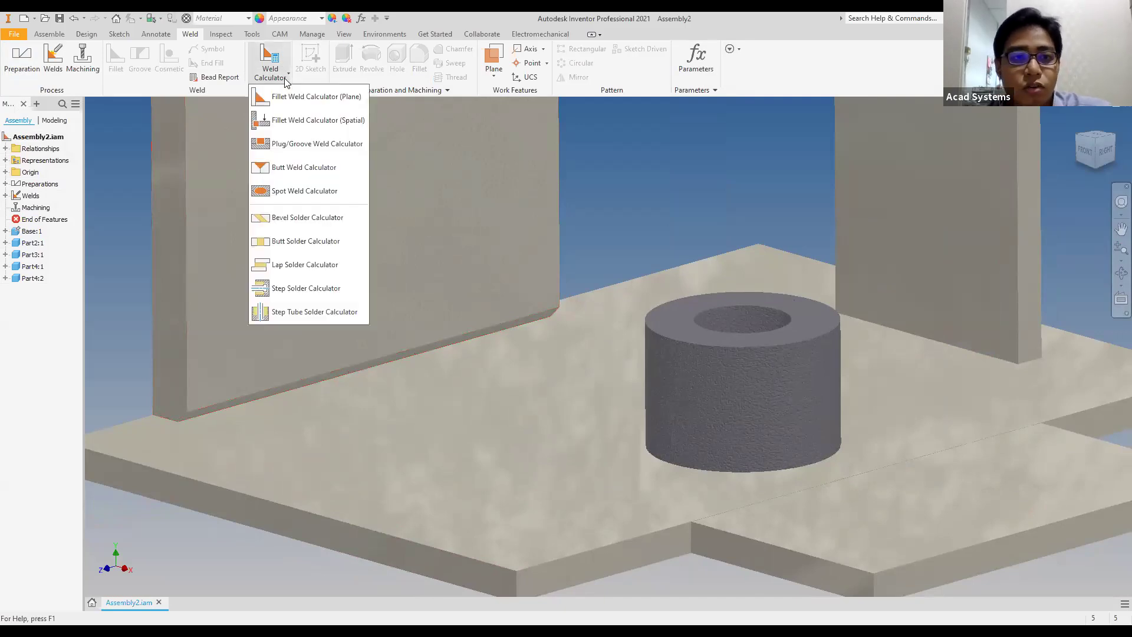
pyautogui.click(277, 100)
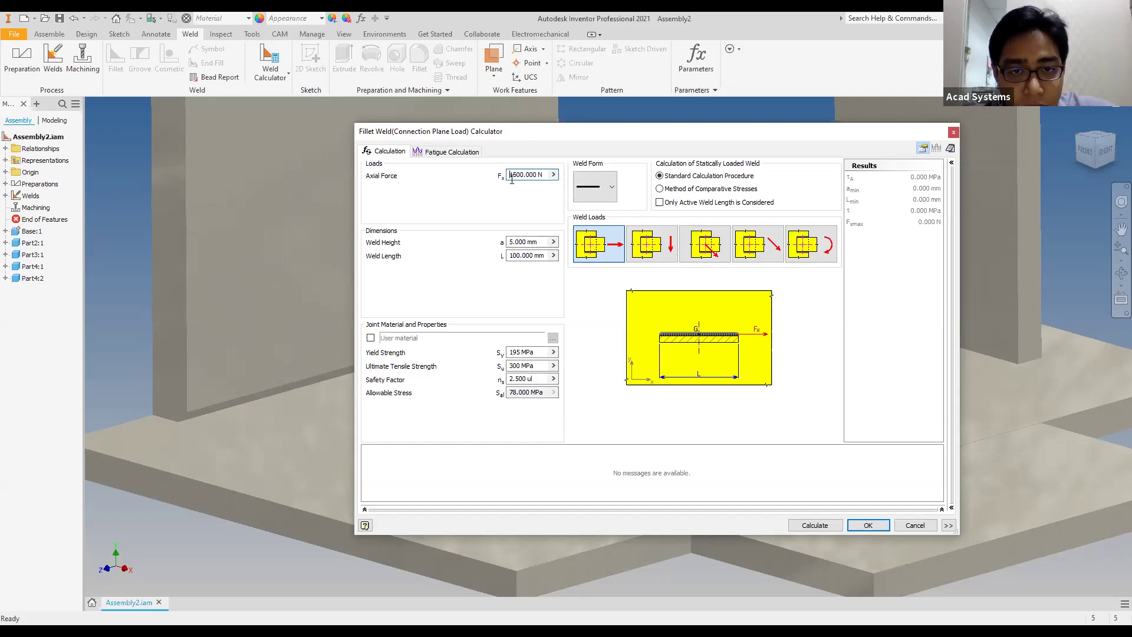
pyautogui.write('1')
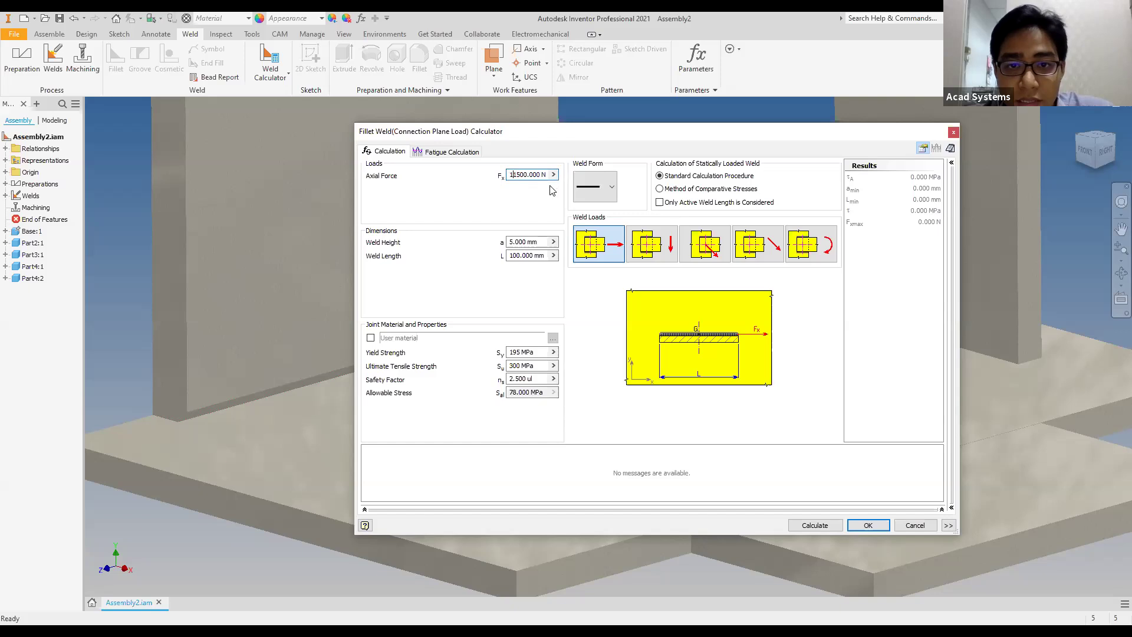
pyautogui.click(611, 189)
pyautogui.click(591, 271)
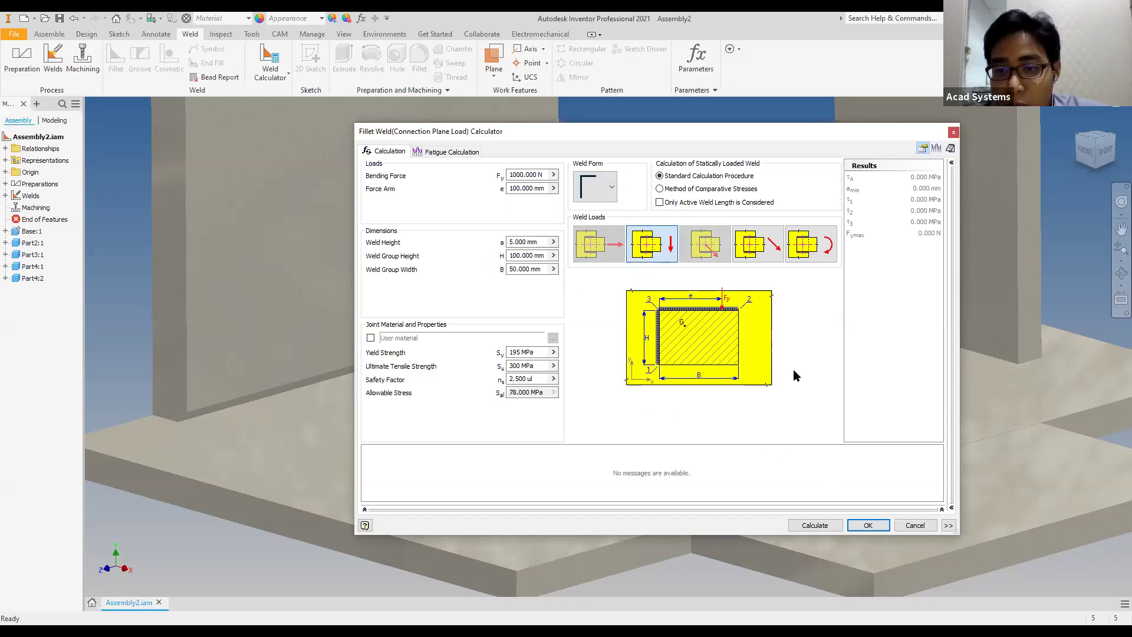
pyautogui.click(815, 525)
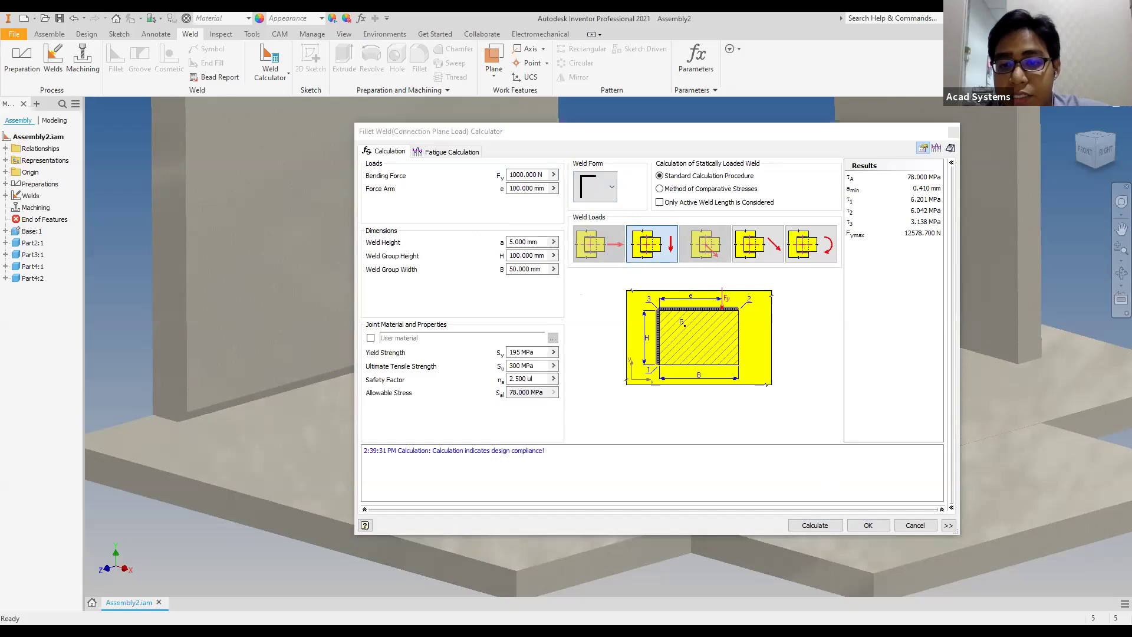
# Recalculate the plane fillet weld with a 1 mm weld height and an 11000 N bending force, keeping the L-shaped weld form
pyautogui.click(445, 318)
pyautogui.click(511, 242)
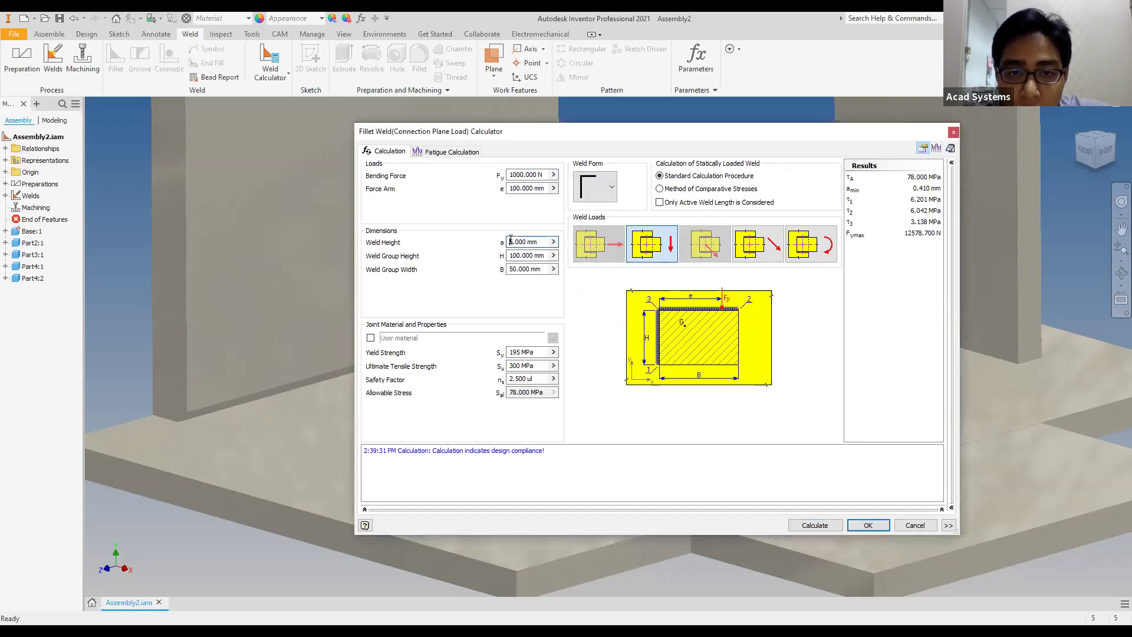
pyautogui.click(511, 174)
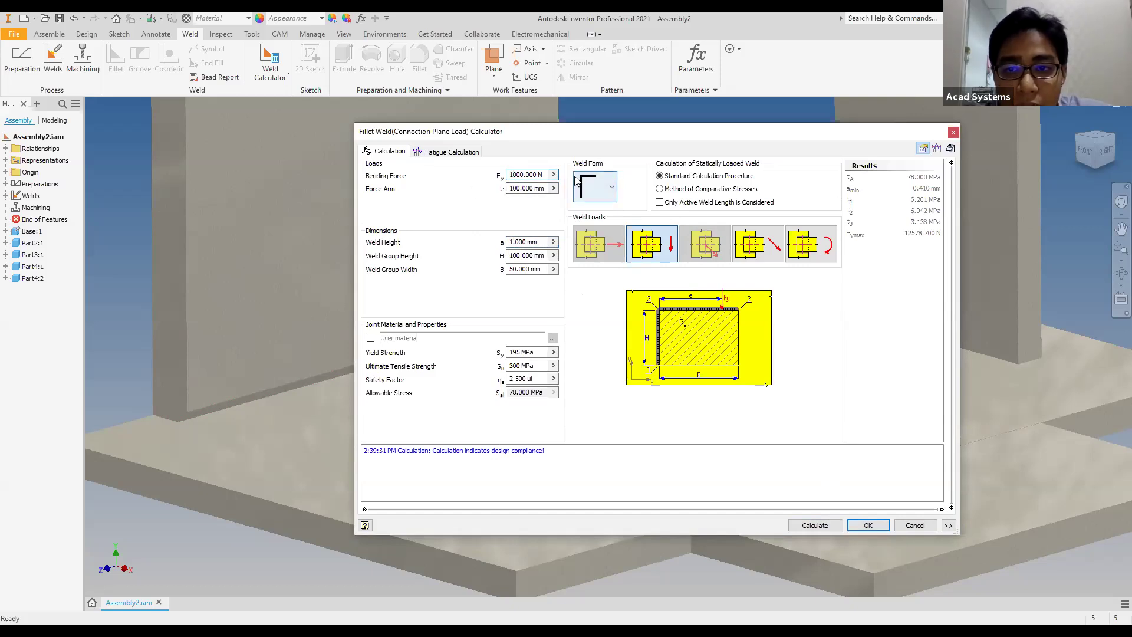
pyautogui.click(612, 187)
pyautogui.click(581, 200)
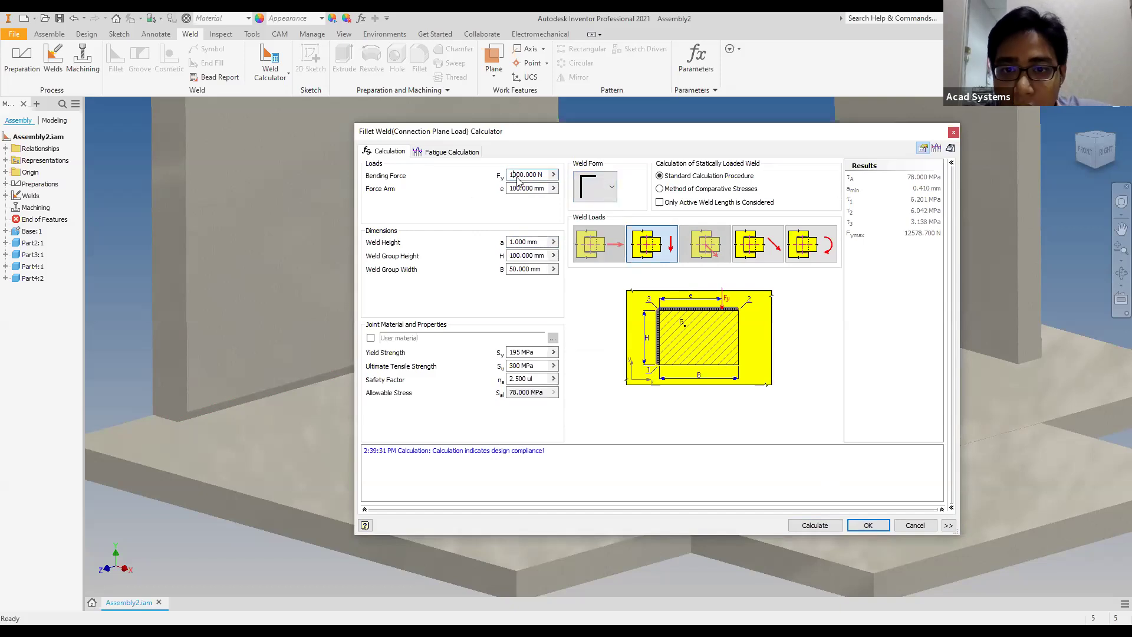
pyautogui.press('Left')
pyautogui.write('1')
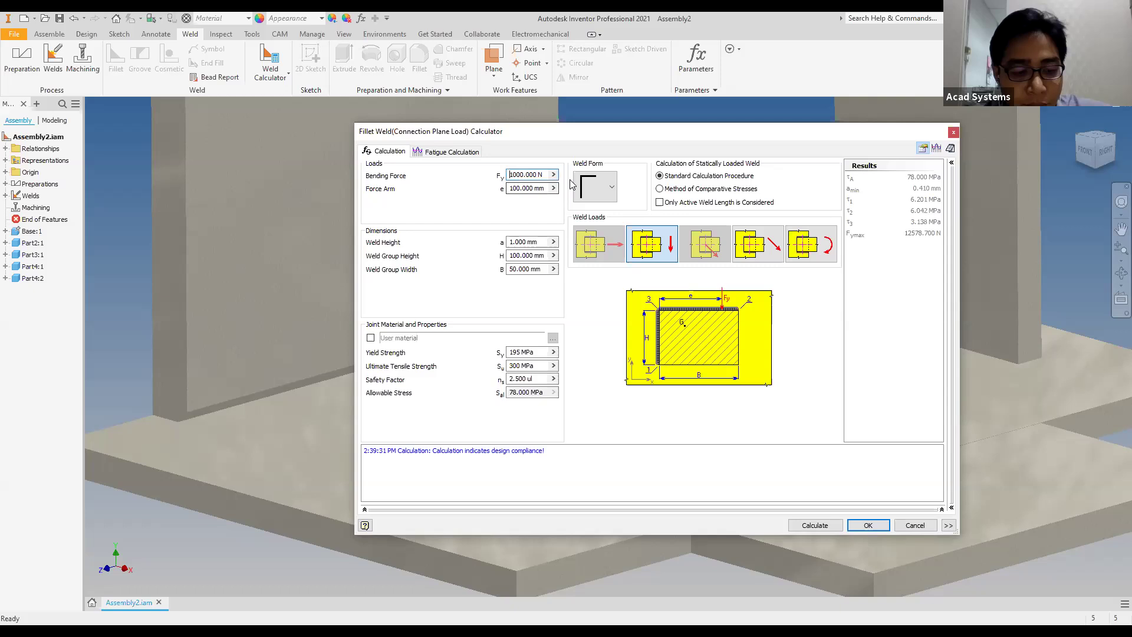
pyautogui.click(513, 242)
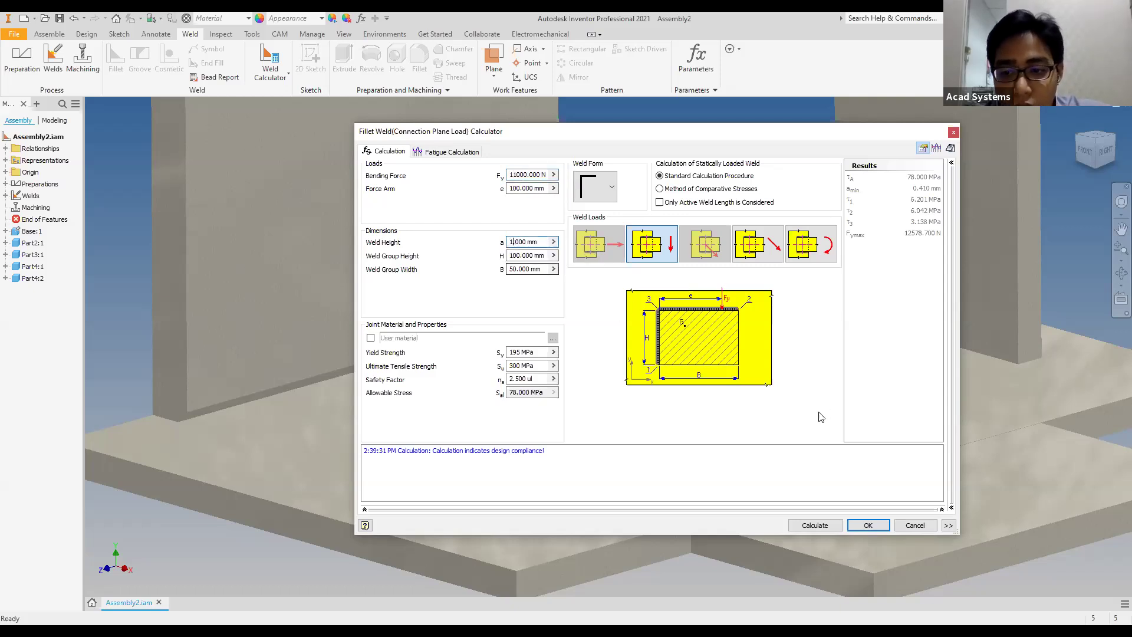
pyautogui.click(815, 525)
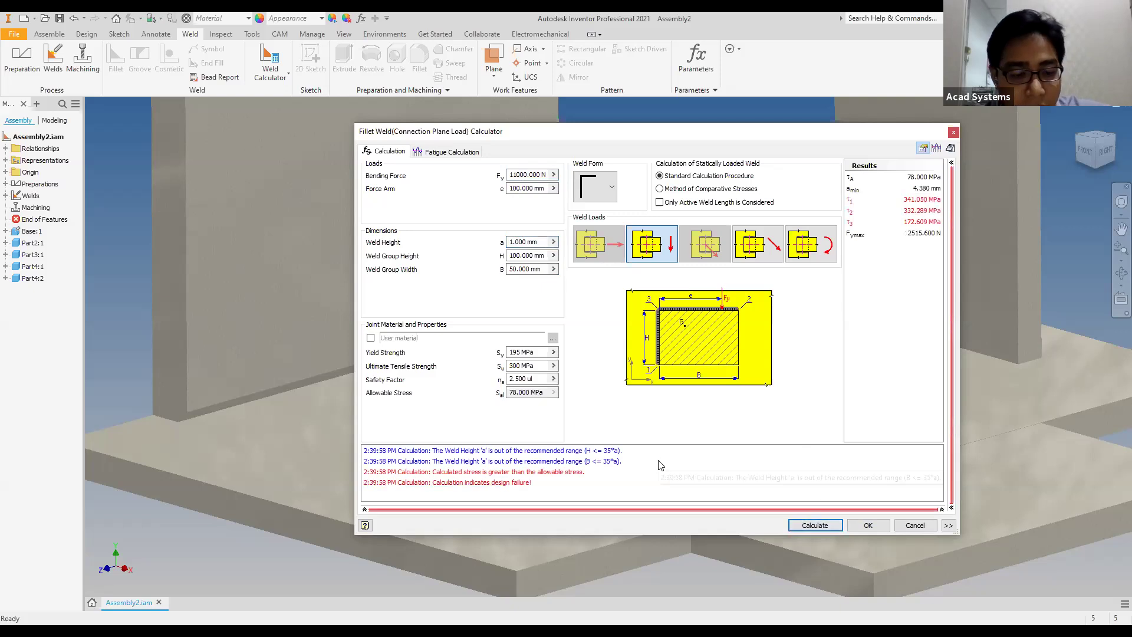
# Recalculate the fillet weld with an 8 mm weld height and a 10000 N bending force, and accept the calculation
pyautogui.hotkey('alt', 'Tab')
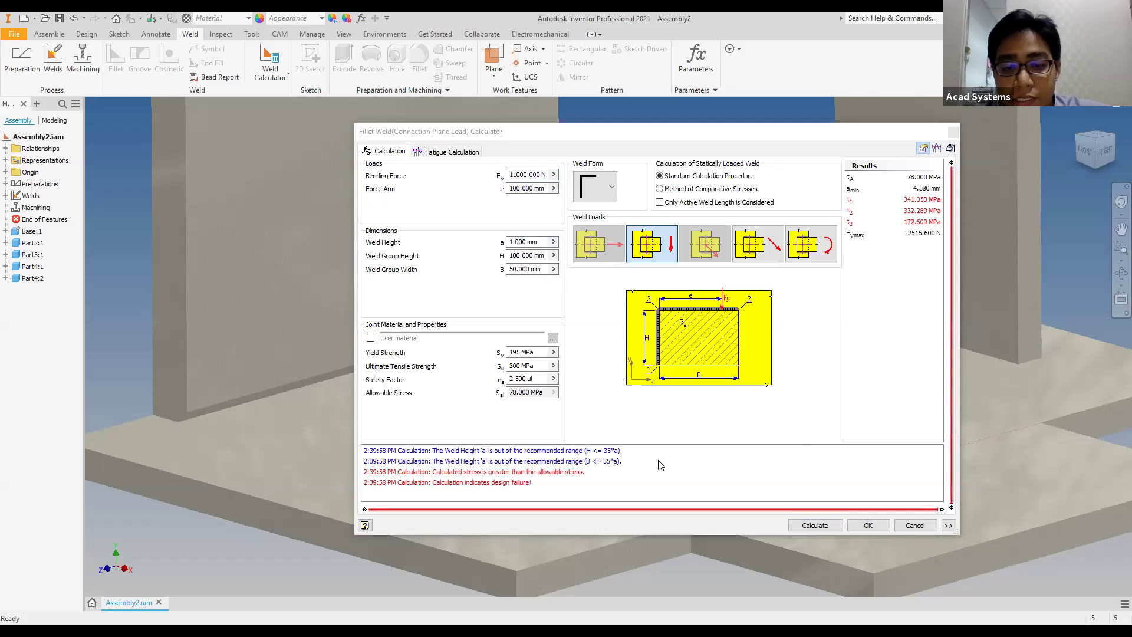
pyautogui.click(660, 465)
pyautogui.moveTo(514, 242); pyautogui.dragTo(508, 243)
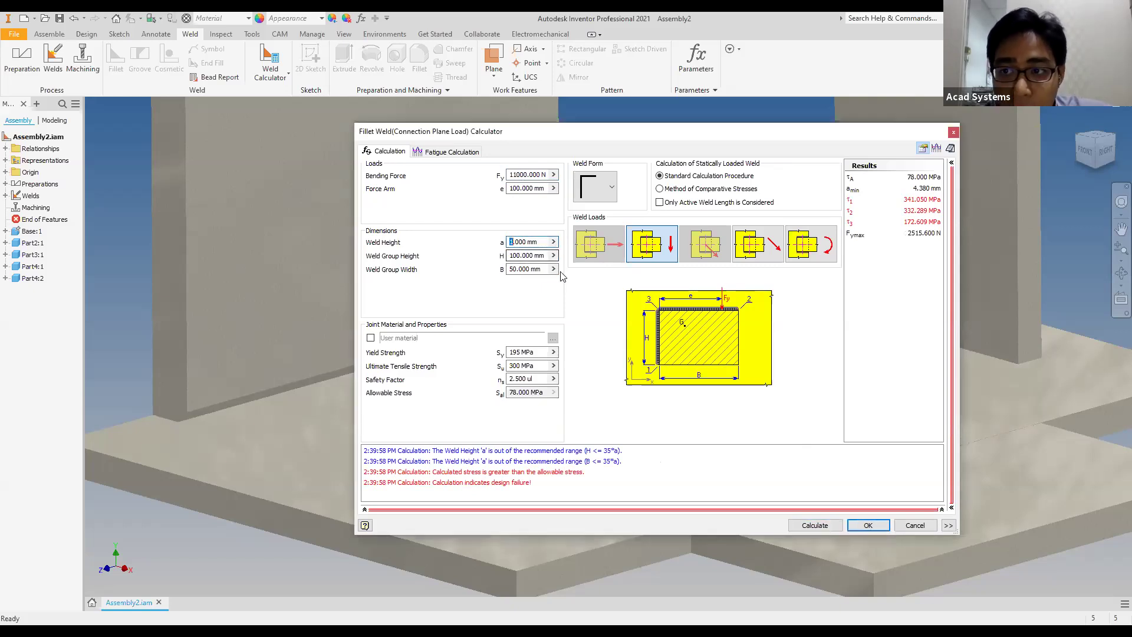
pyautogui.write('2')
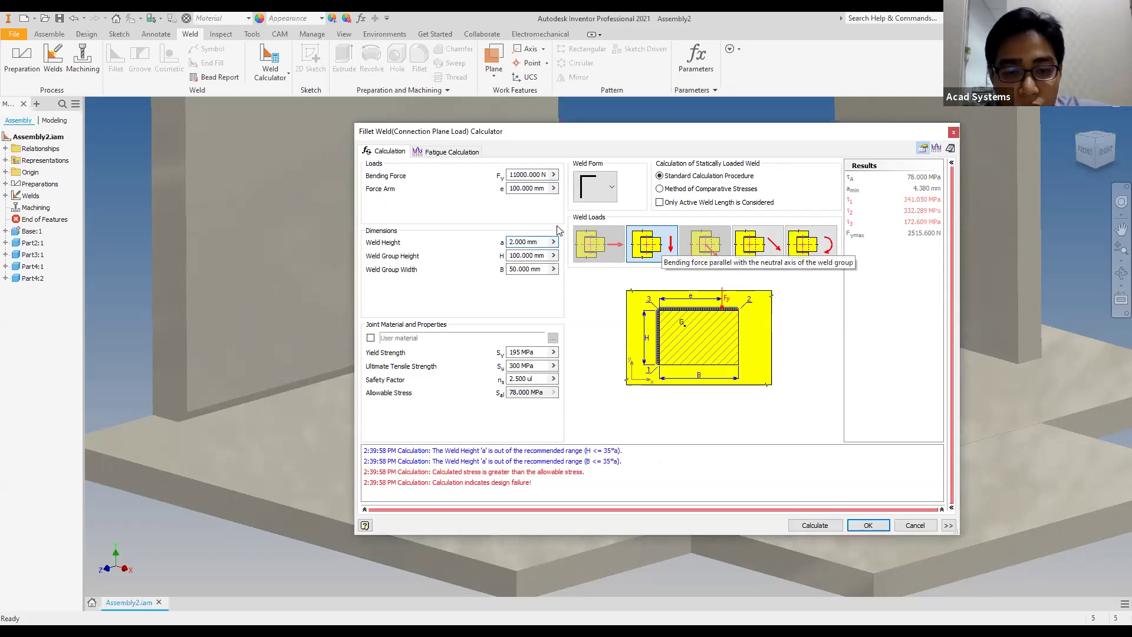
pyautogui.press('BackSpace')
pyautogui.write('5')
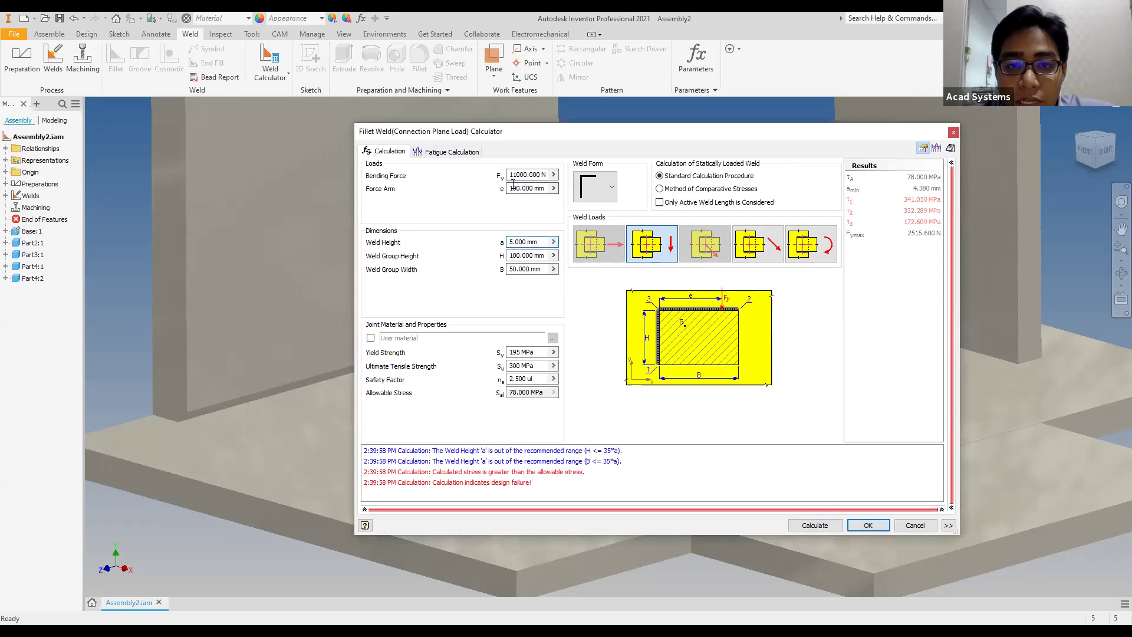
pyautogui.click(511, 243)
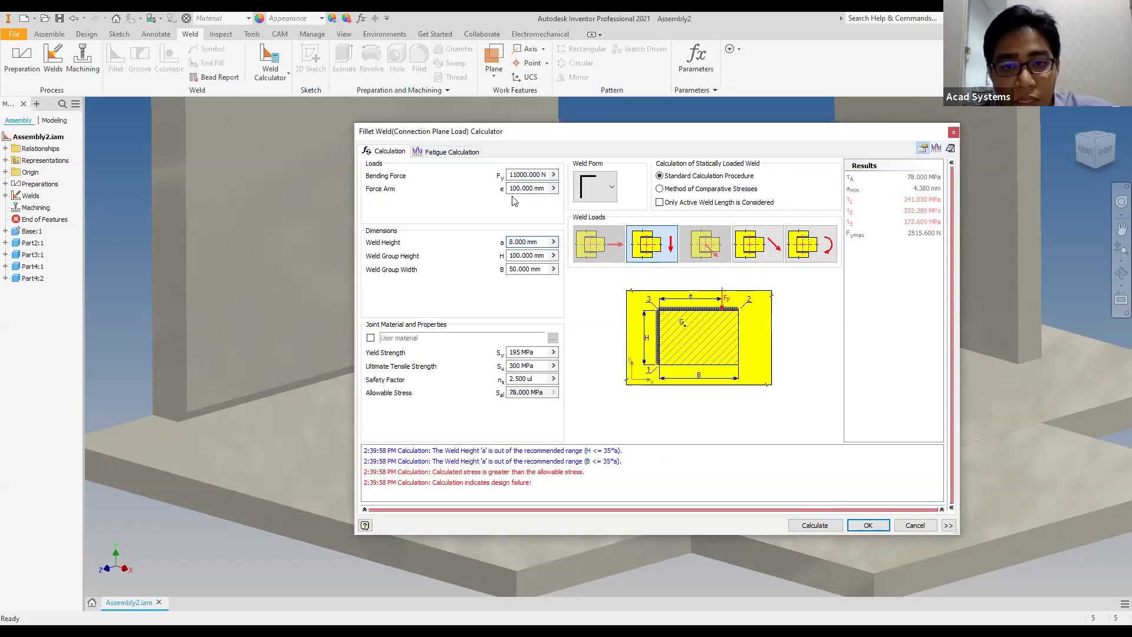
pyautogui.click(515, 175)
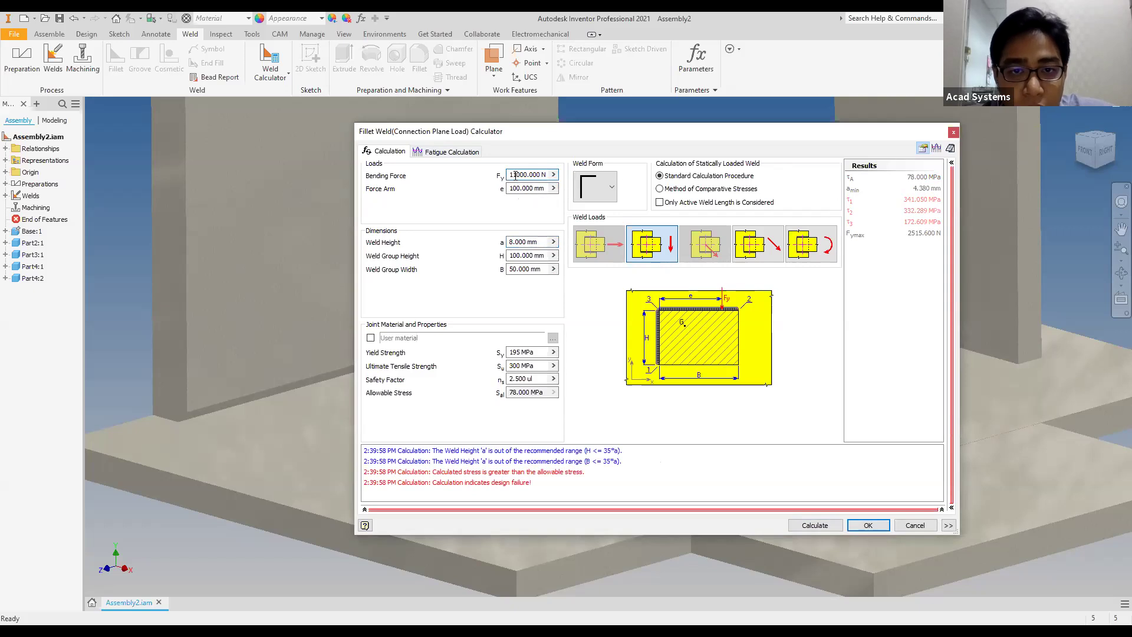
pyautogui.write('0')
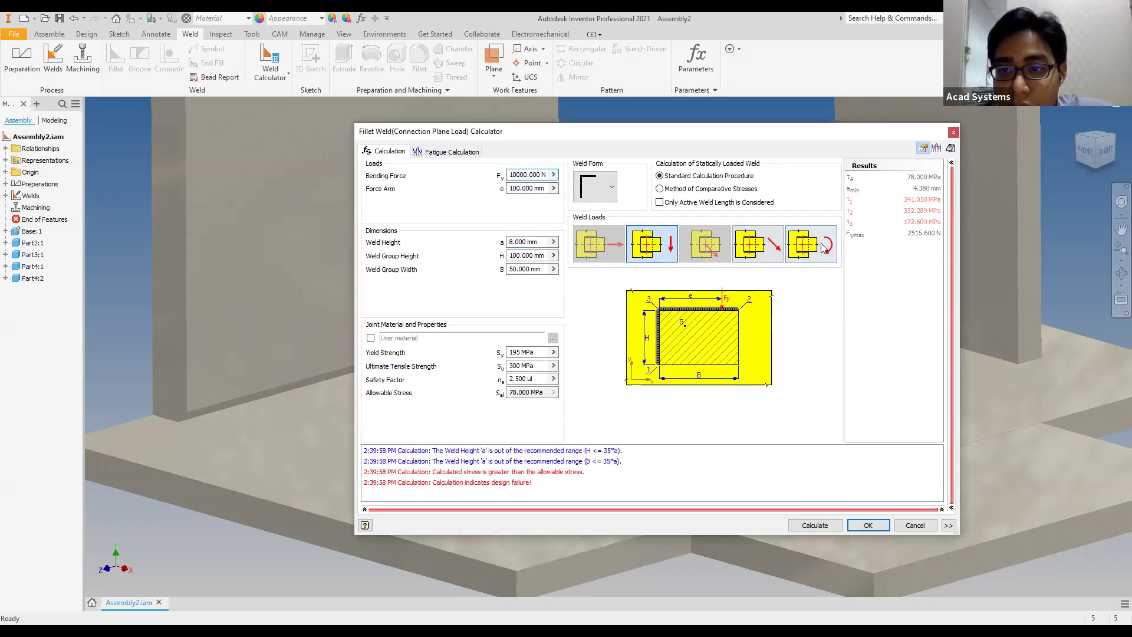
pyautogui.click(802, 525)
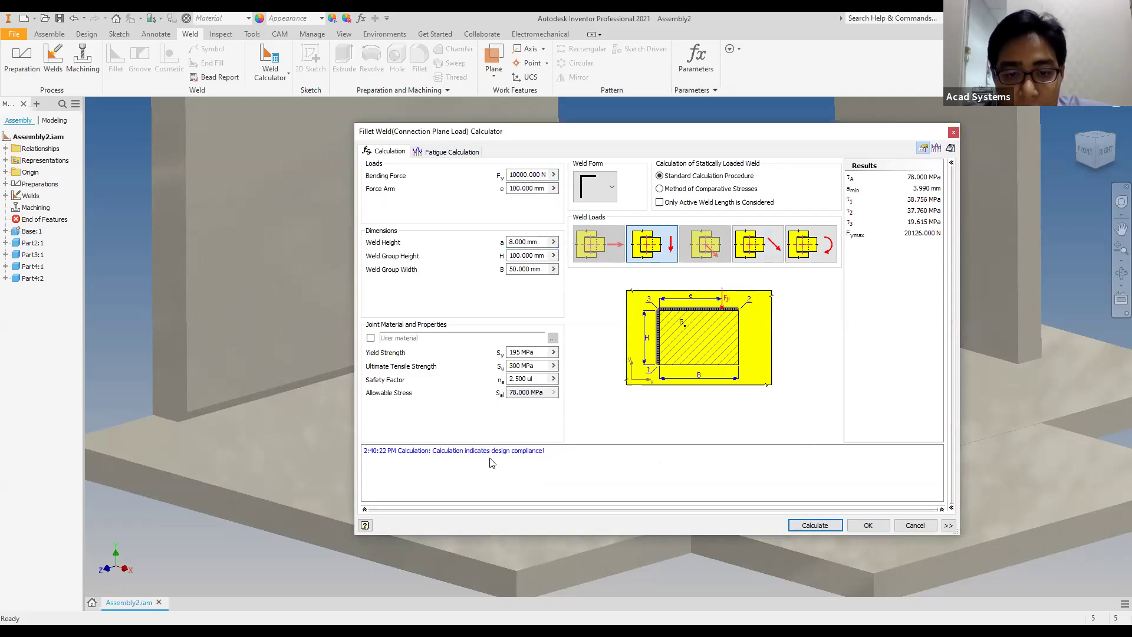
pyautogui.click(874, 529)
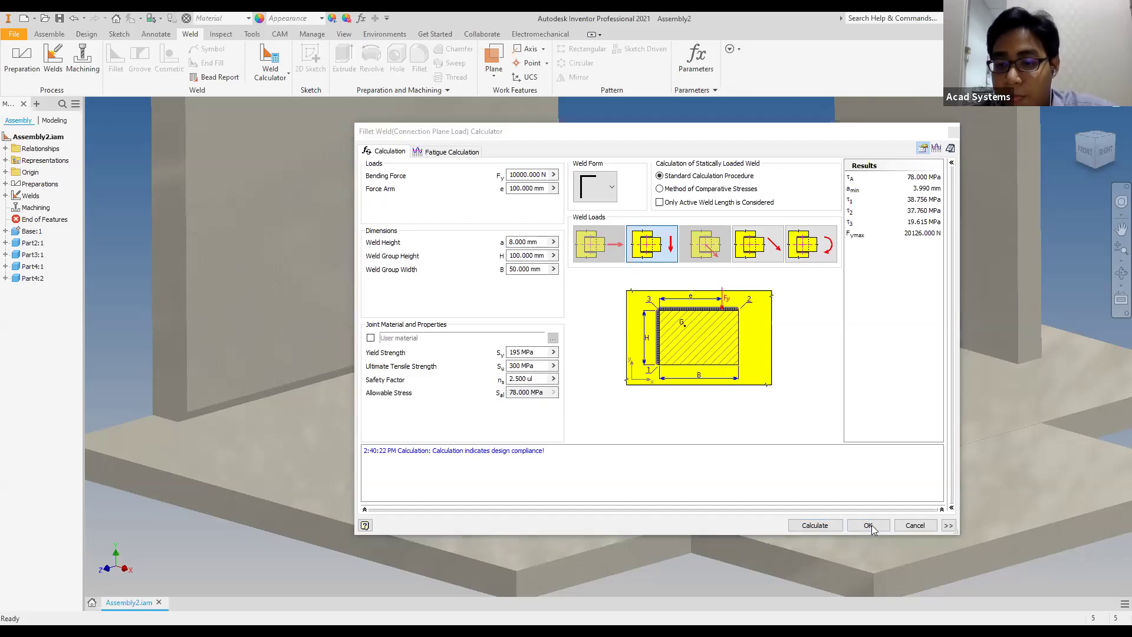
pyautogui.click(793, 409)
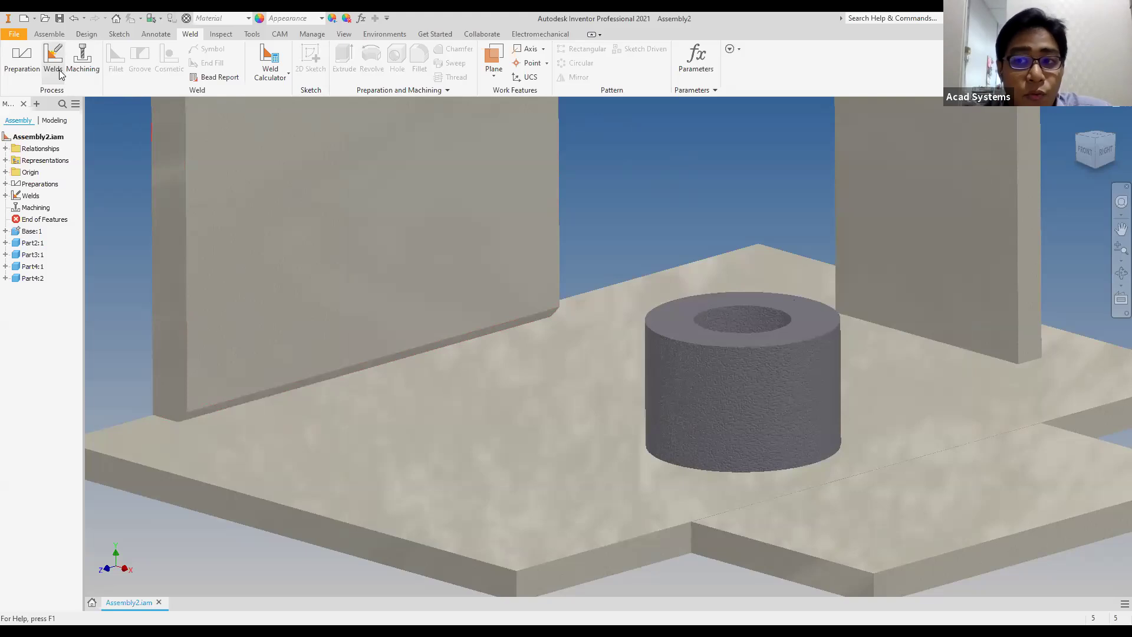
# Activate the Welds process of the weldment for adding weld beads at the Part4:1 plate
pyautogui.moveTo(751, 400); pyautogui.dragTo(533, 466)
pyautogui.moveTo(669, 186); pyautogui.dragTo(547, 215, button='middle')
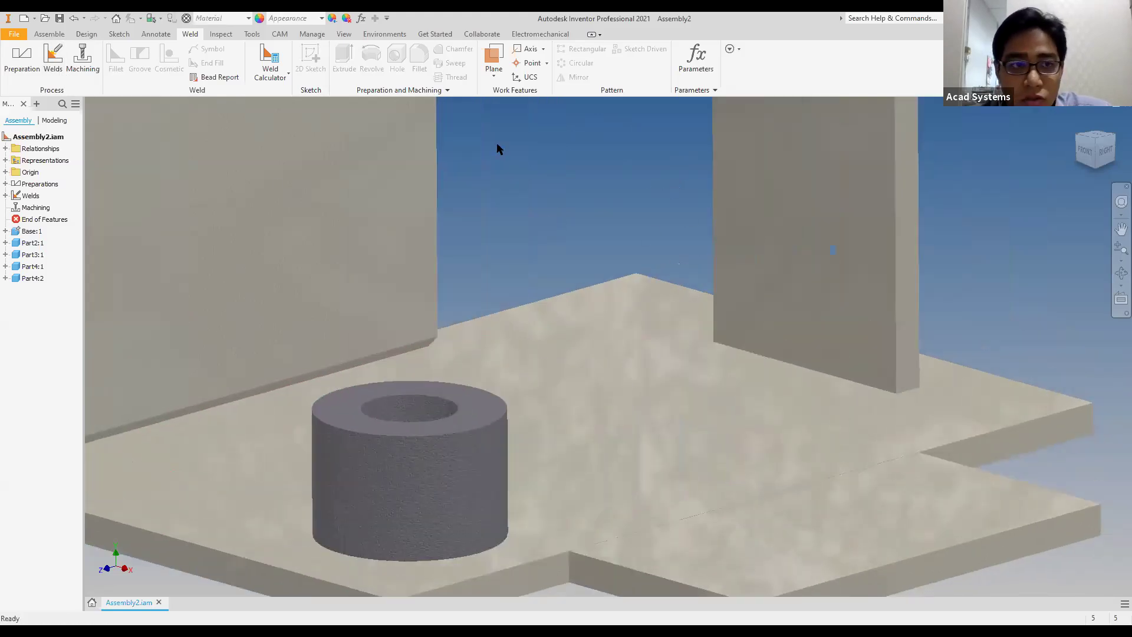
pyautogui.click(53, 62)
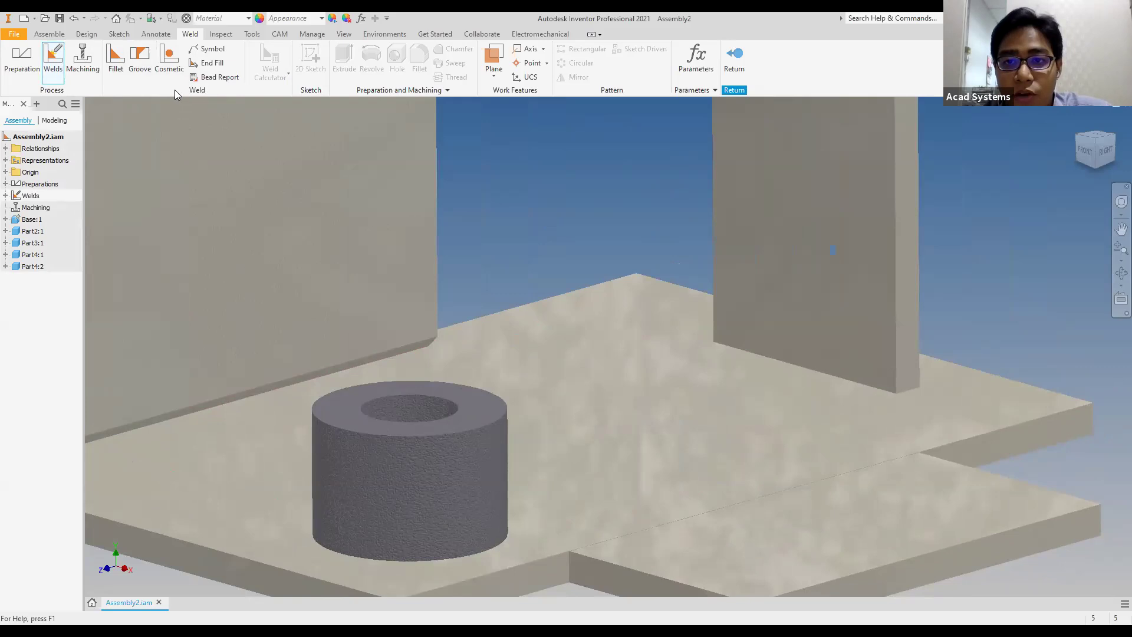
pyautogui.moveTo(766, 210); pyautogui.dragTo(708, 218, button='middle')
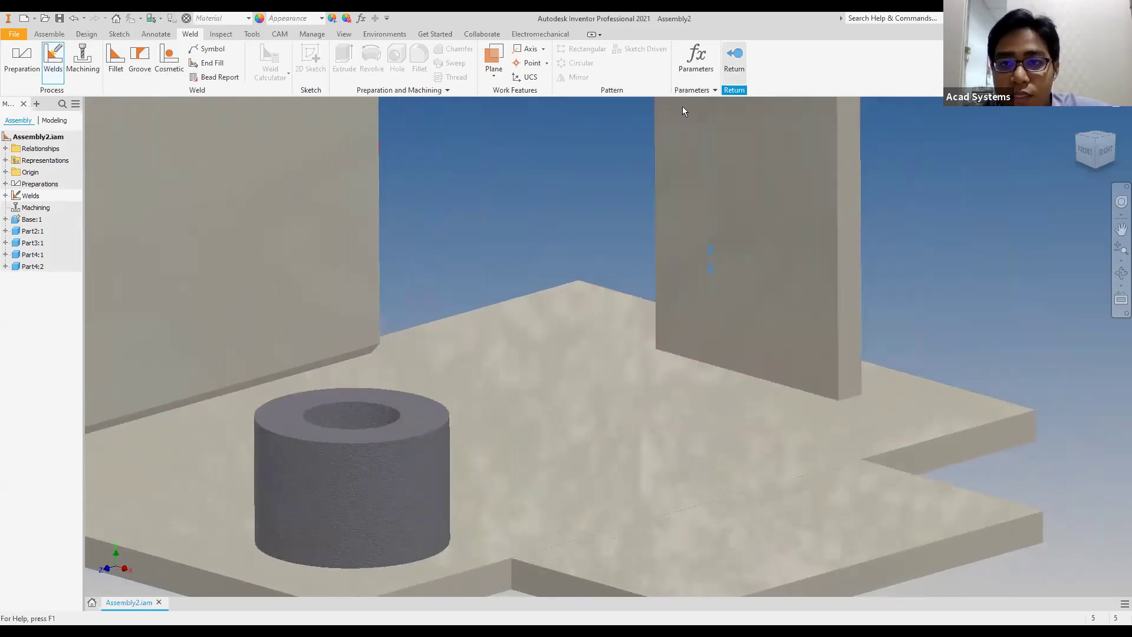
pyautogui.moveTo(930, 321); pyautogui.dragTo(824, 330, button='middle')
pyautogui.scroll(-4, 746, 290)
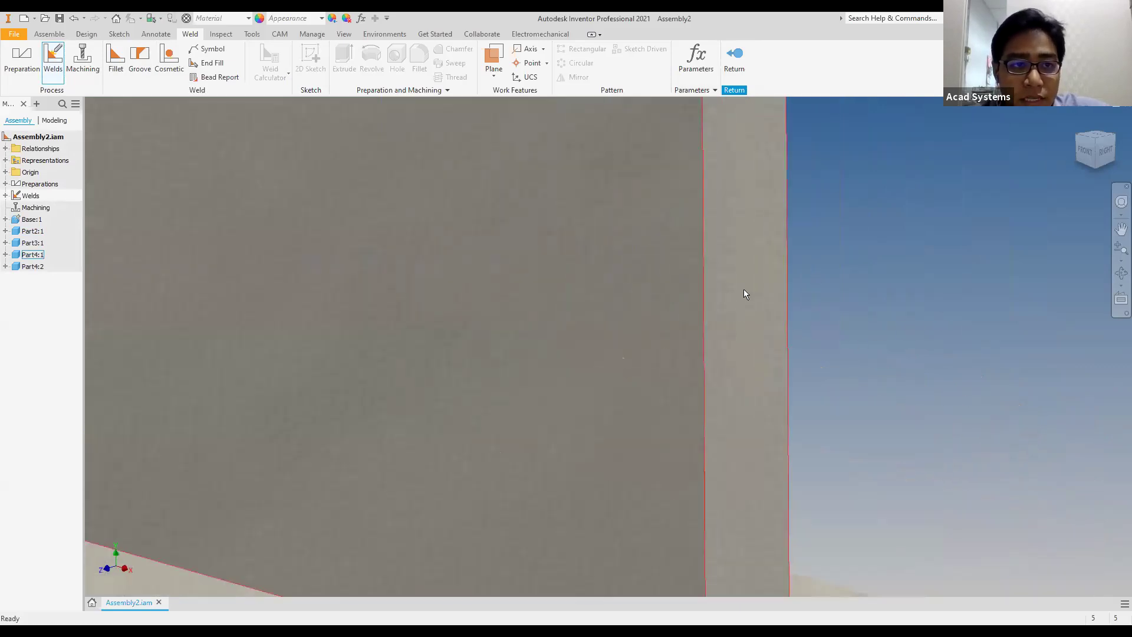
pyautogui.scroll(3, 744, 289)
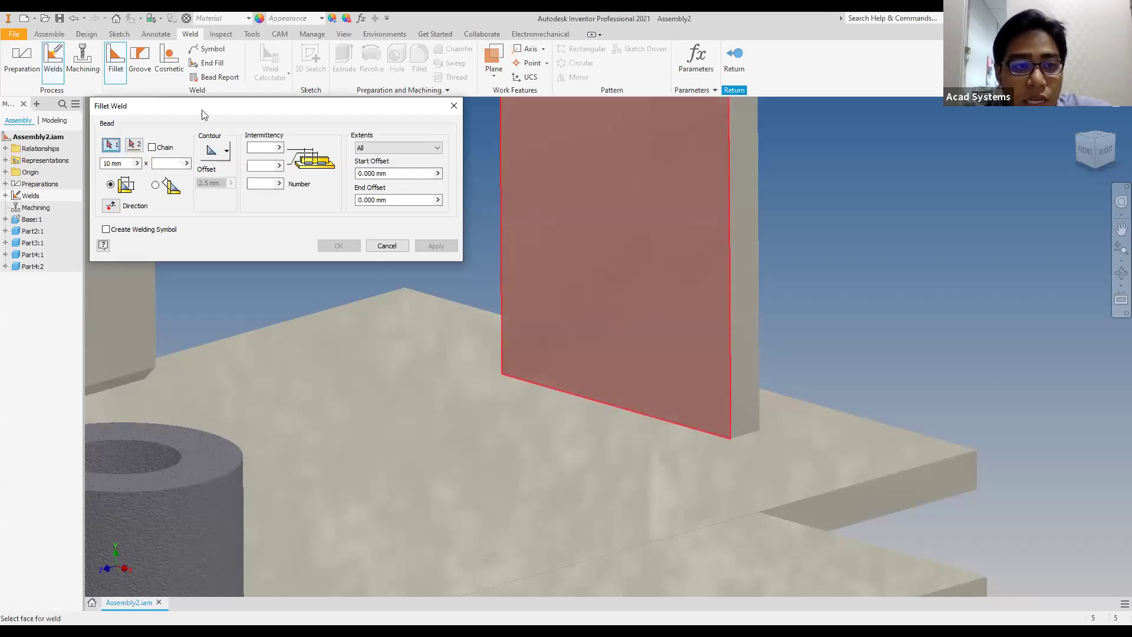
# Define a fillet weld between the broad face of the Part4:1 plate and the top face of the base plate
pyautogui.click(599, 300)
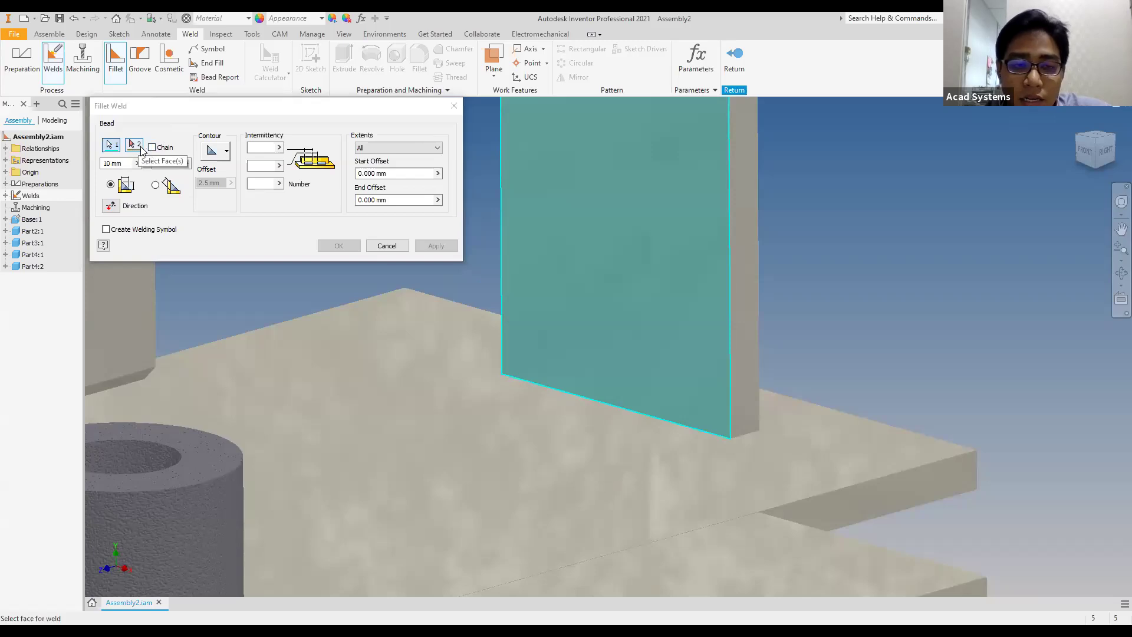
pyautogui.click(140, 147)
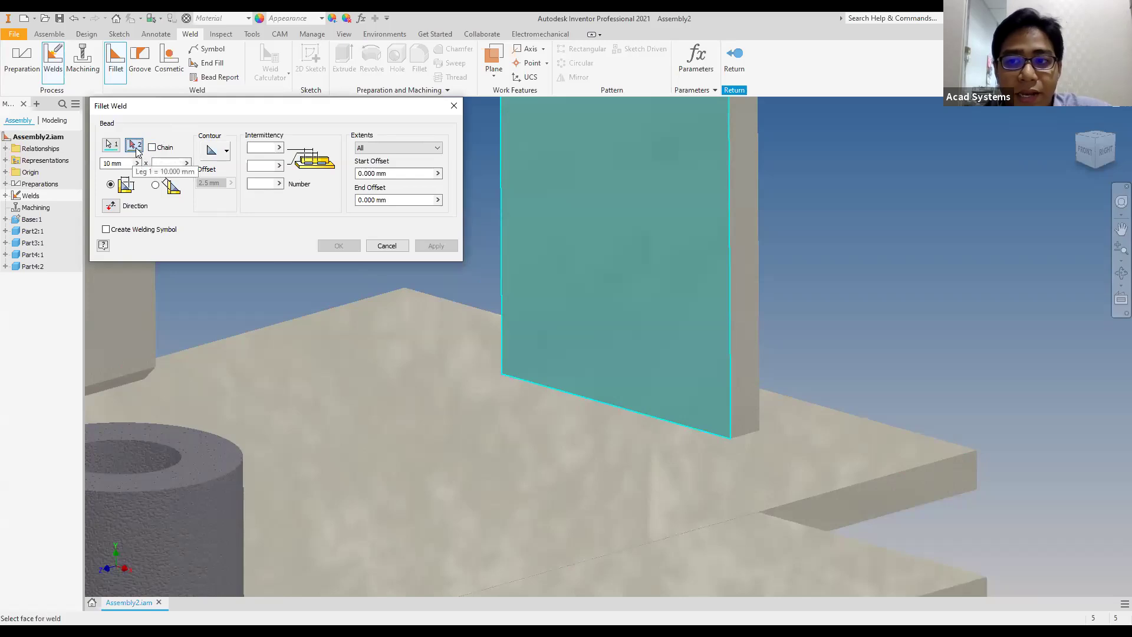
pyautogui.click(490, 401)
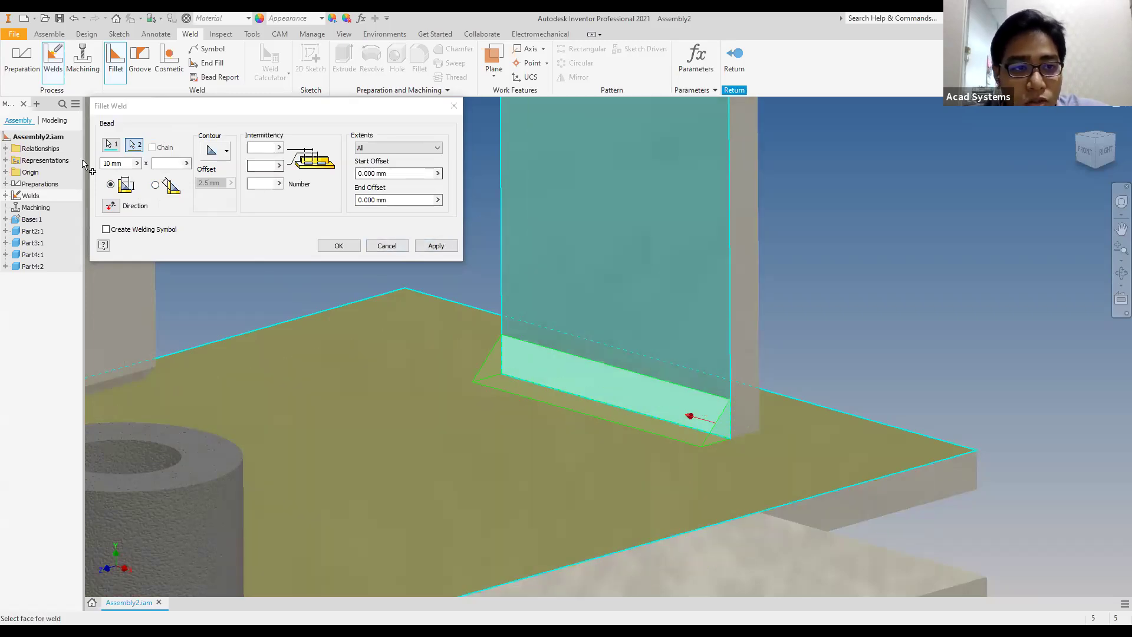
# Set the fillet weld's legs to 3 mm and 5 mm and check the available contour shapes, leaving the contour flat
pyautogui.doubleClick(103, 163)
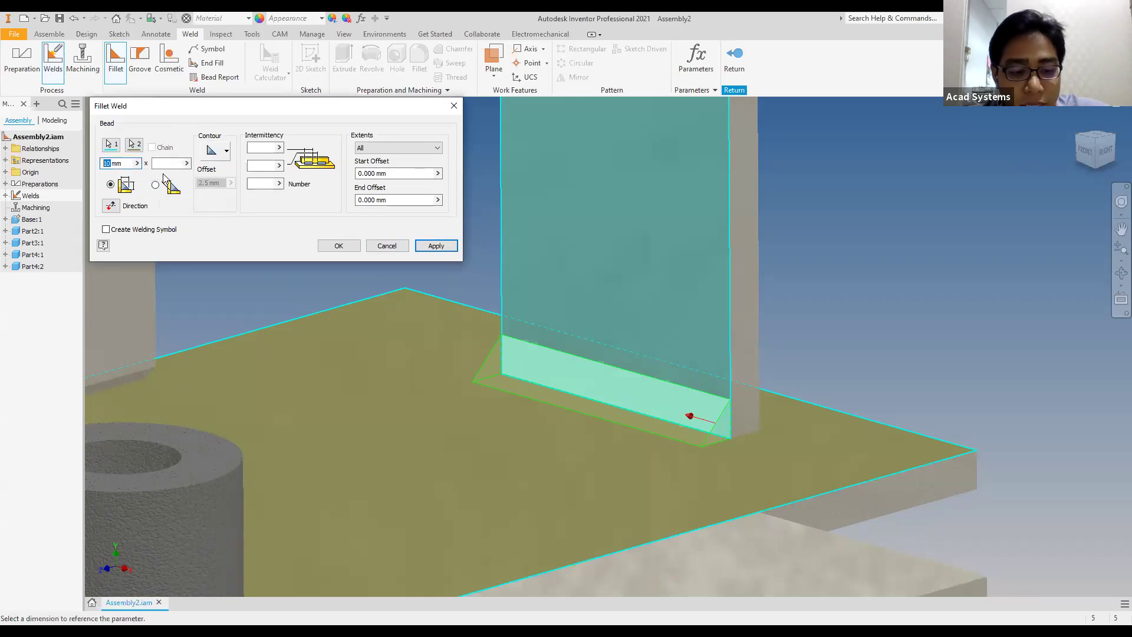
pyautogui.write('2')
pyautogui.press('BackSpace')
pyautogui.write('3')
pyautogui.click(180, 164)
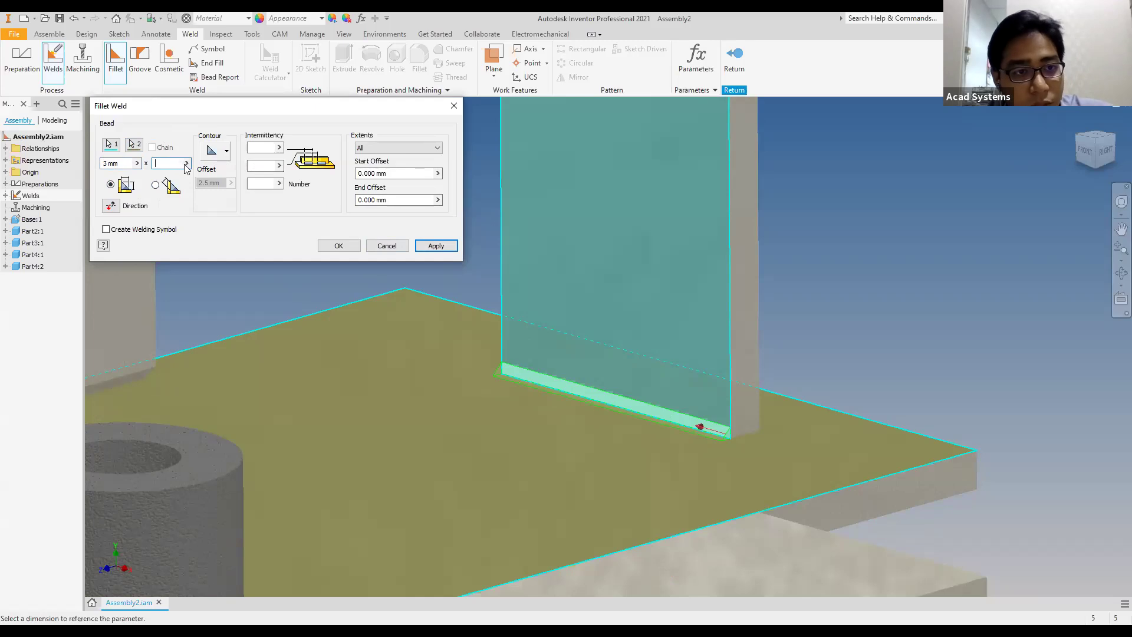
pyautogui.write('5')
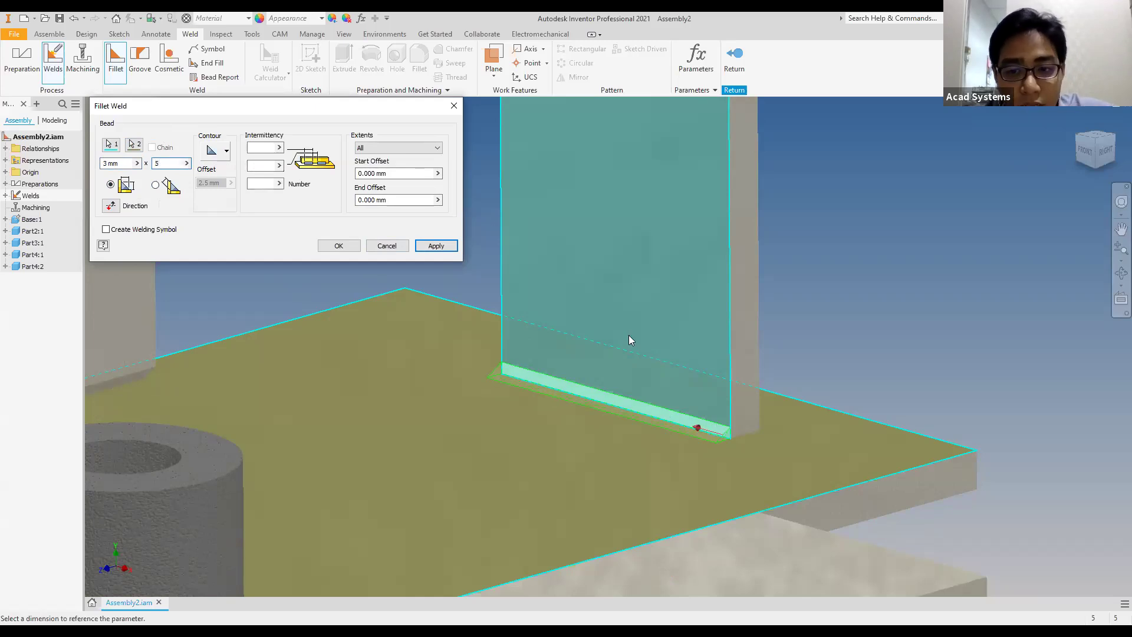
pyautogui.scroll(-2, 691, 434)
pyautogui.moveTo(647, 431); pyautogui.dragTo(667, 485, button='middle')
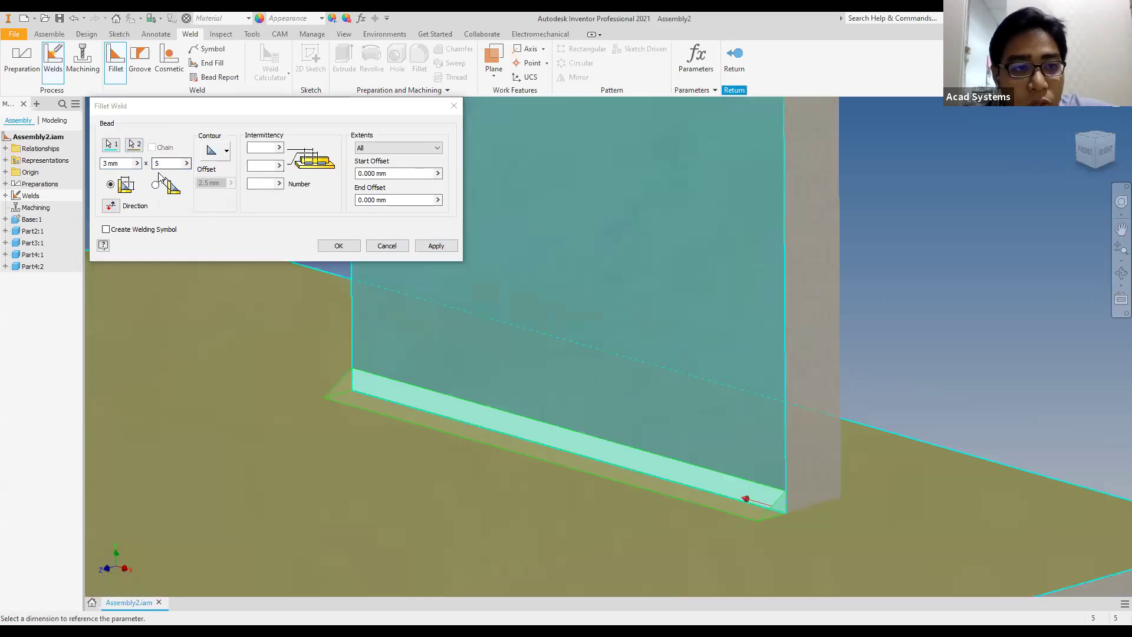
pyautogui.click(226, 151)
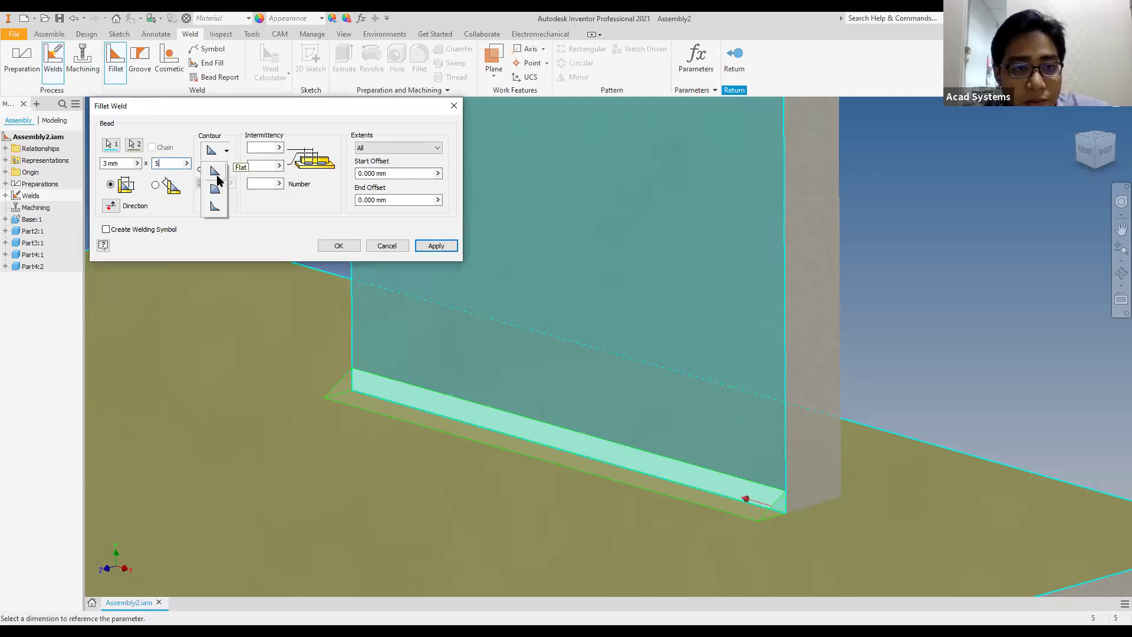
pyautogui.click(265, 222)
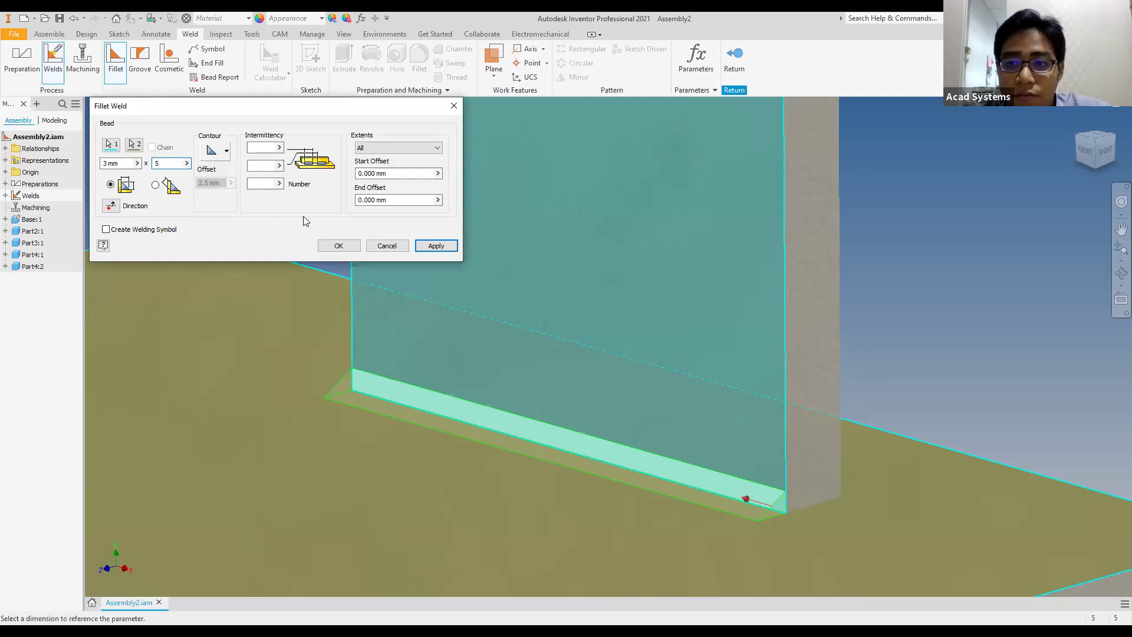
# Set both legs of the fillet weld to 3 mm and change its contour to convex
pyautogui.moveTo(126, 164); pyautogui.dragTo(81, 164)
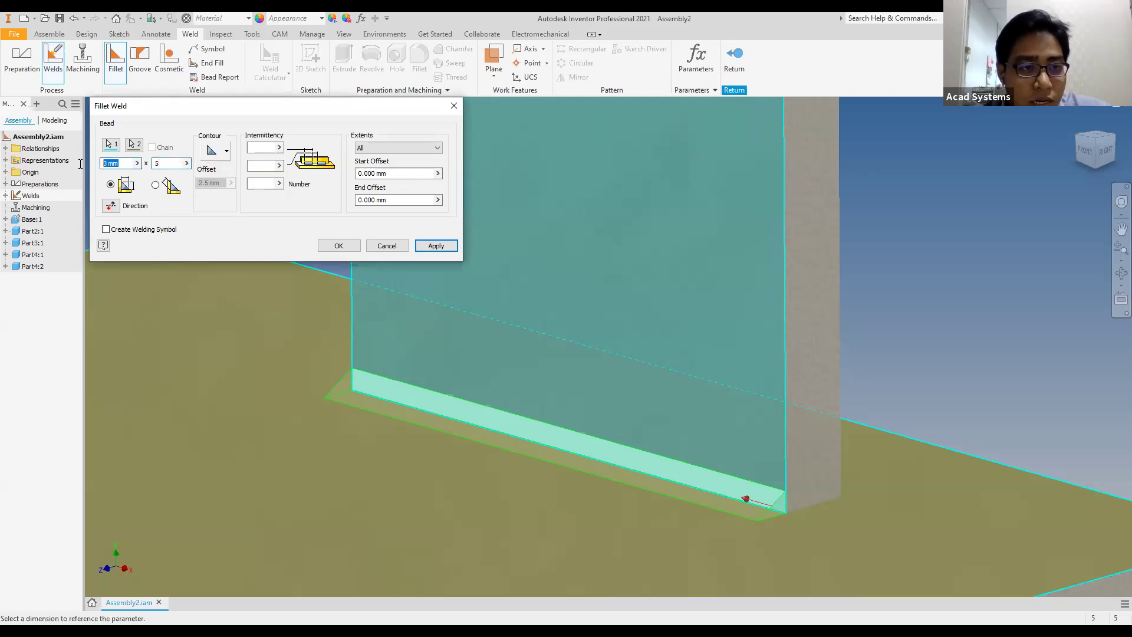
pyautogui.write('3')
pyautogui.doubleClick(163, 164)
pyautogui.write('3')
pyautogui.click(226, 151)
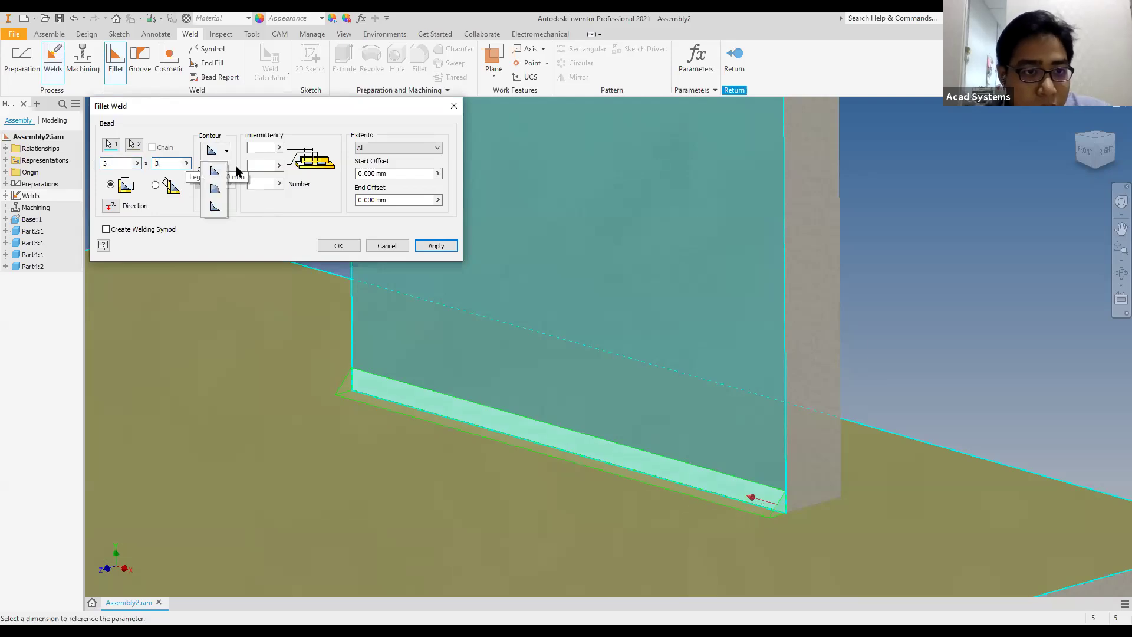
pyautogui.click(216, 190)
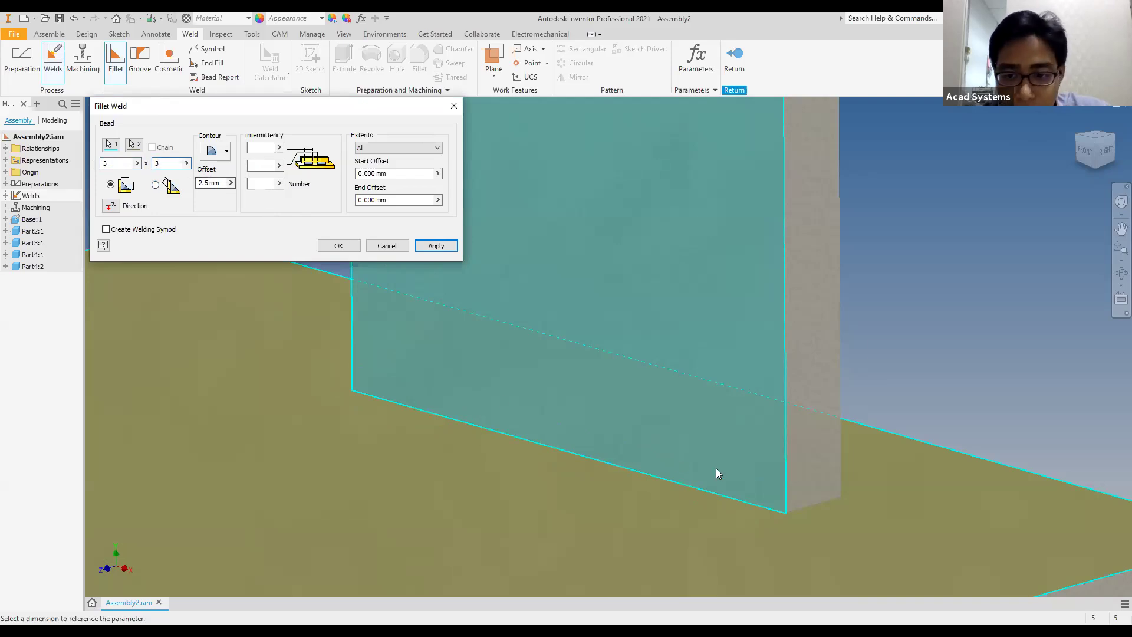
# Set the convex contour's offset to 2 mm and inspect the bead preview along the plate's lower edge
pyautogui.scroll(-2, 554, 412)
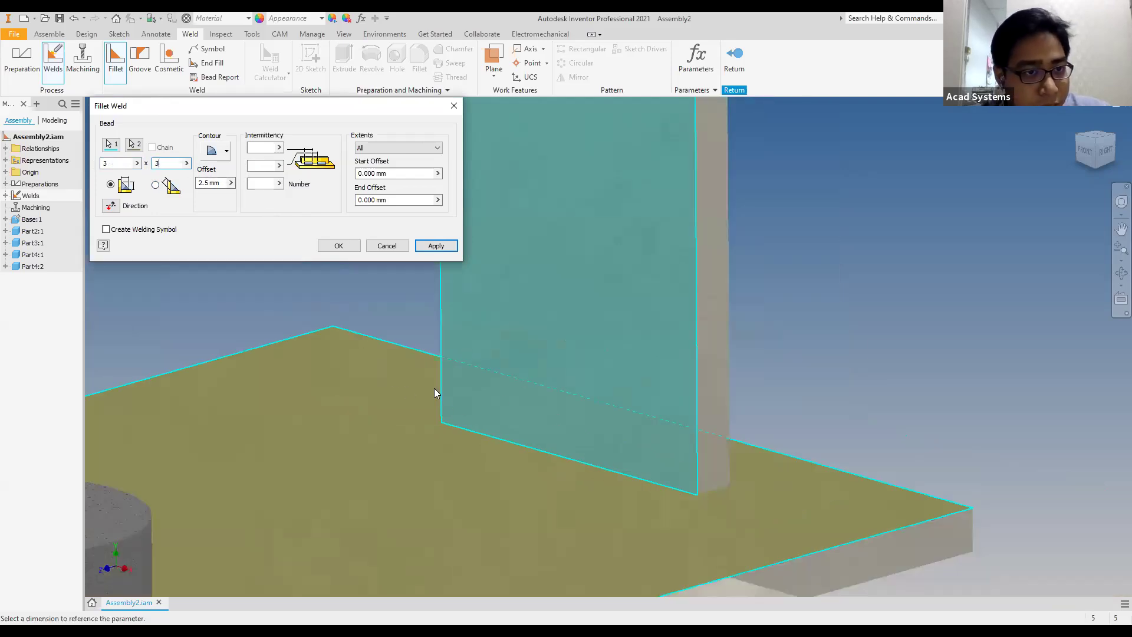
pyautogui.click(111, 144)
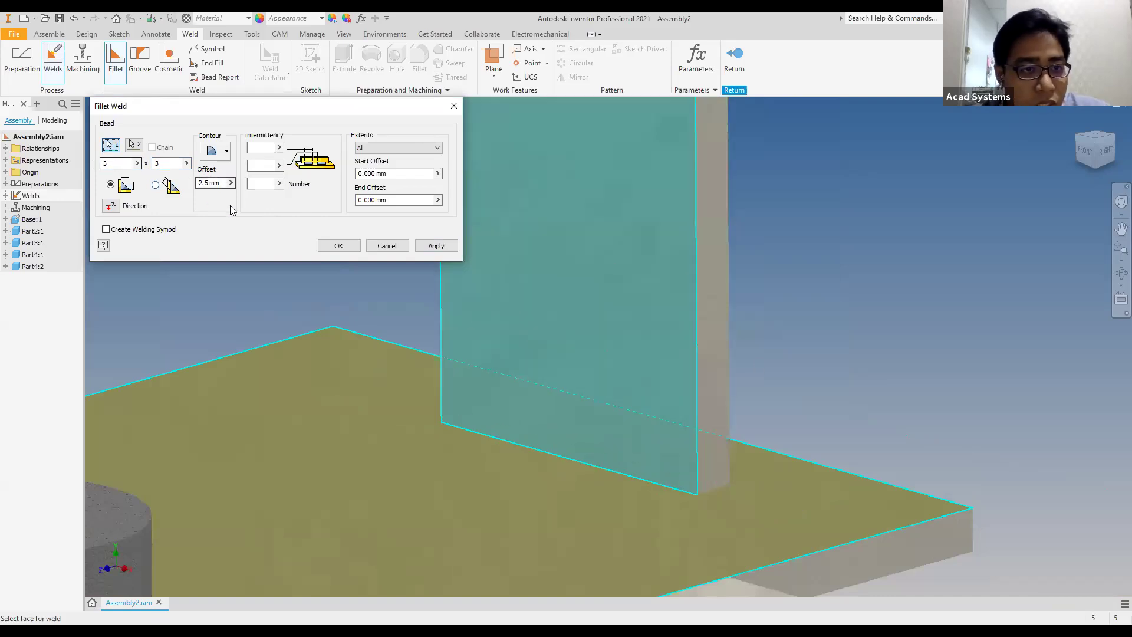
pyautogui.click(213, 182)
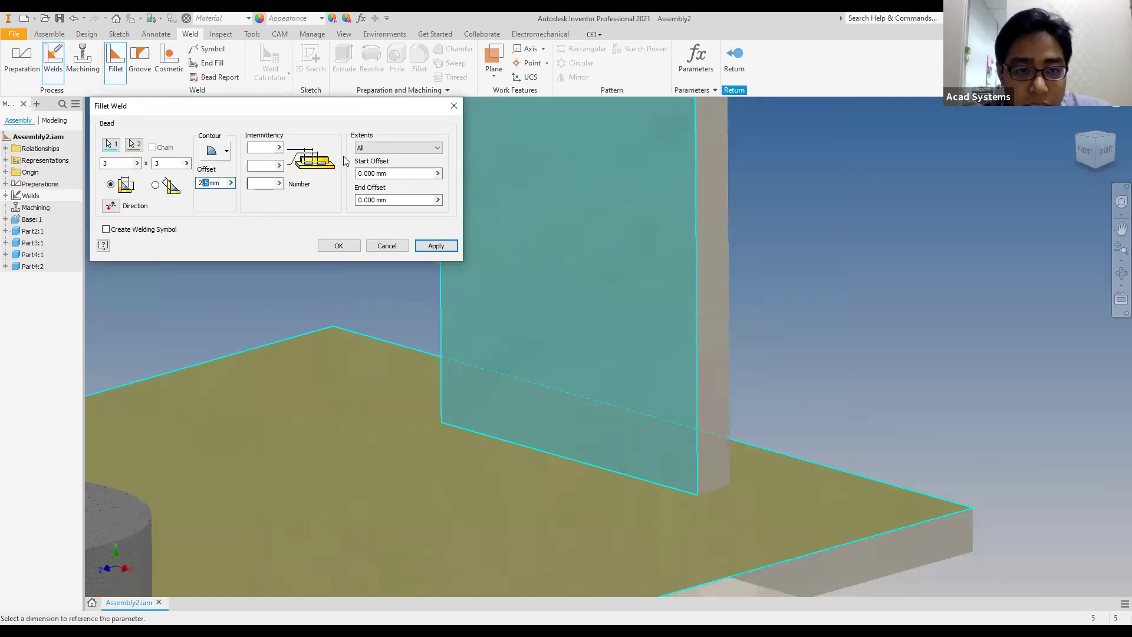
pyautogui.scroll(-3, 478, 435)
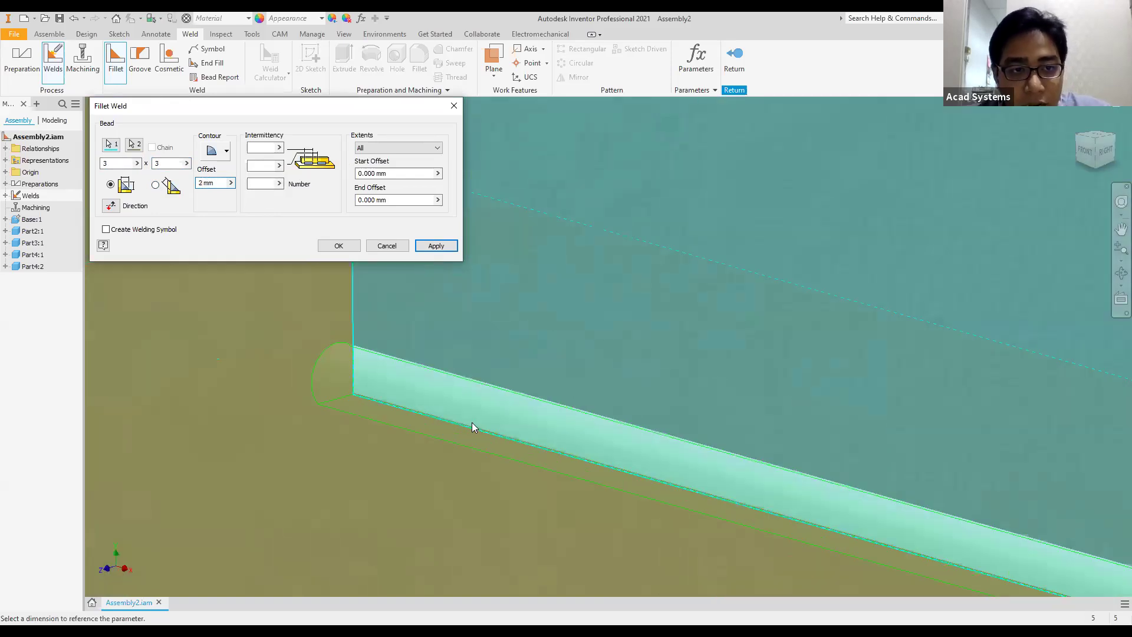
pyautogui.moveTo(743, 462); pyautogui.dragTo(717, 452, button='middle')
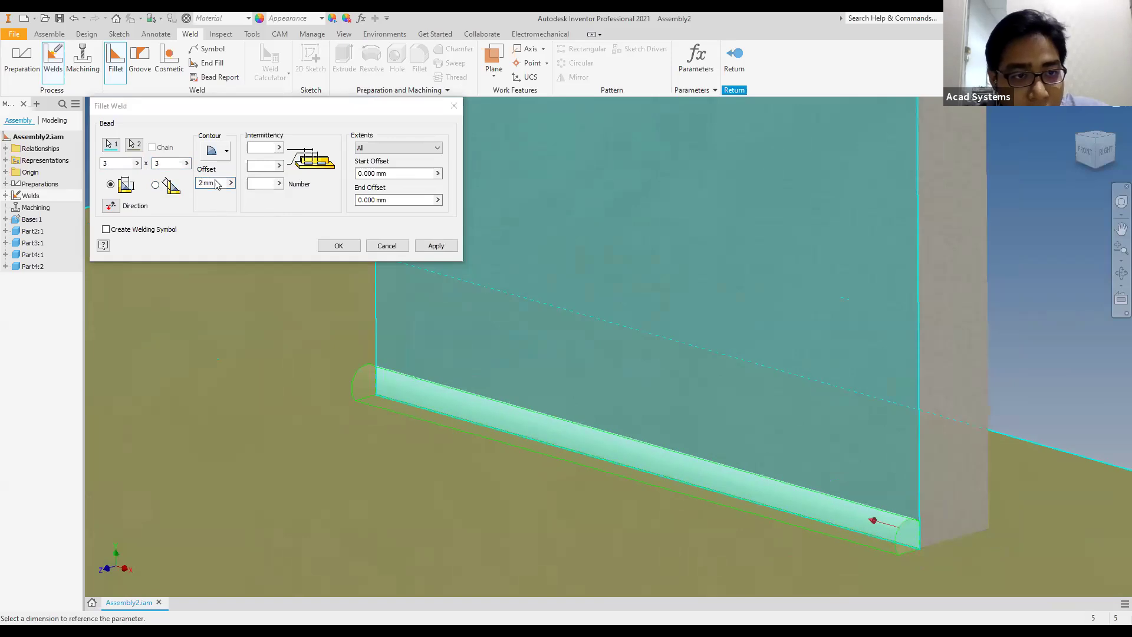
pyautogui.moveTo(857, 536); pyautogui.dragTo(706, 453, button='middle')
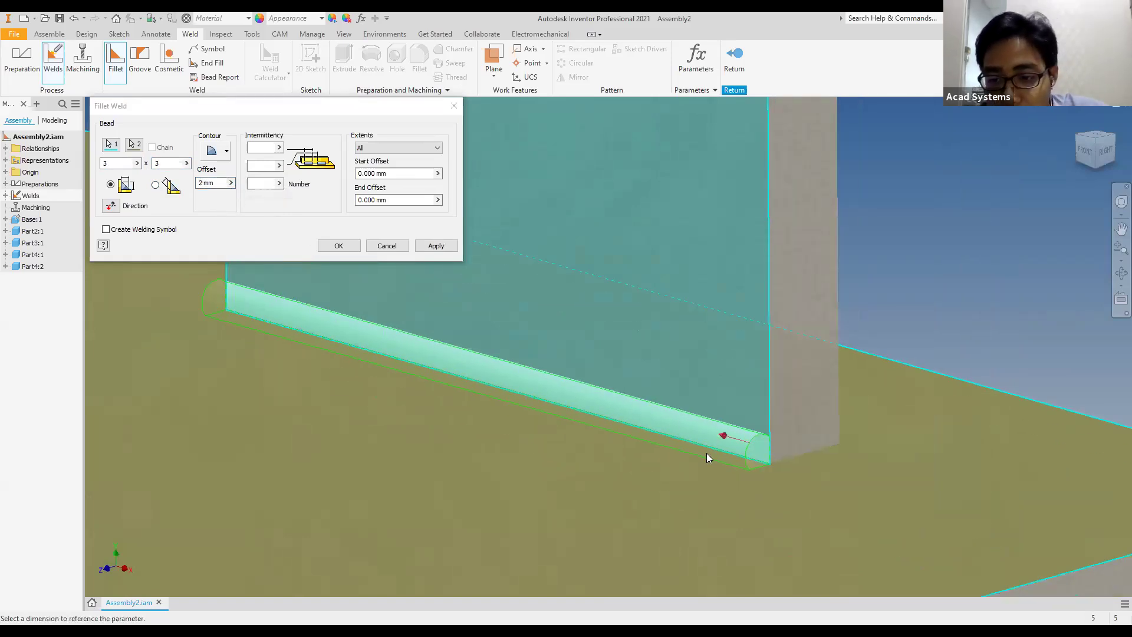
pyautogui.scroll(-3, 725, 455)
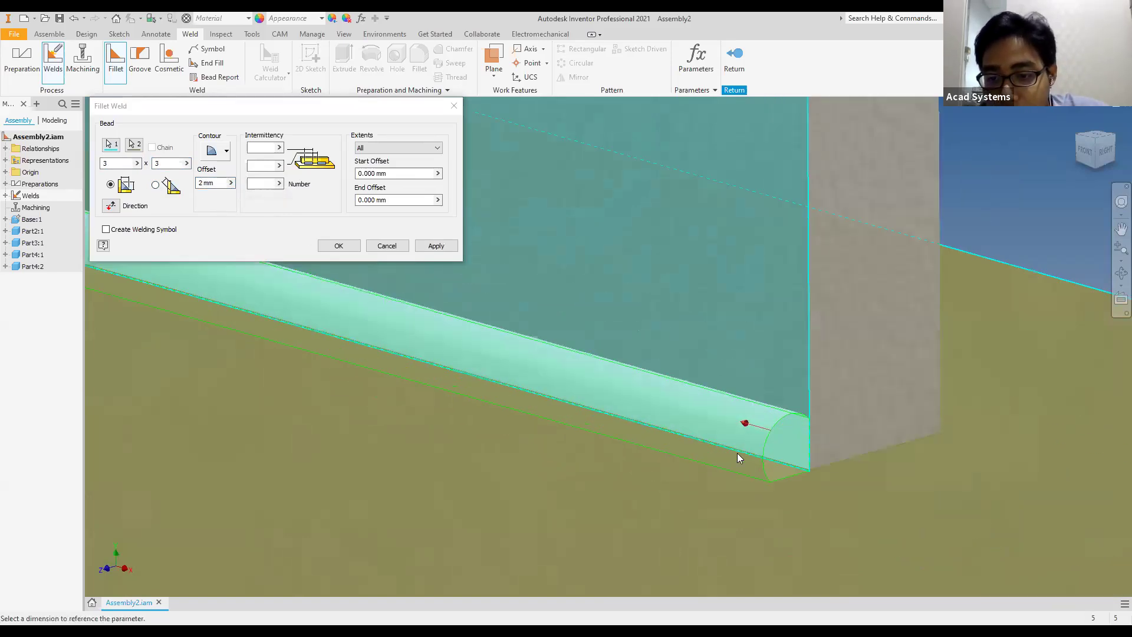
# Reduce the convex contour's offset to 1 mm and set both fillet weld legs to 5 mm
pyautogui.click(202, 183)
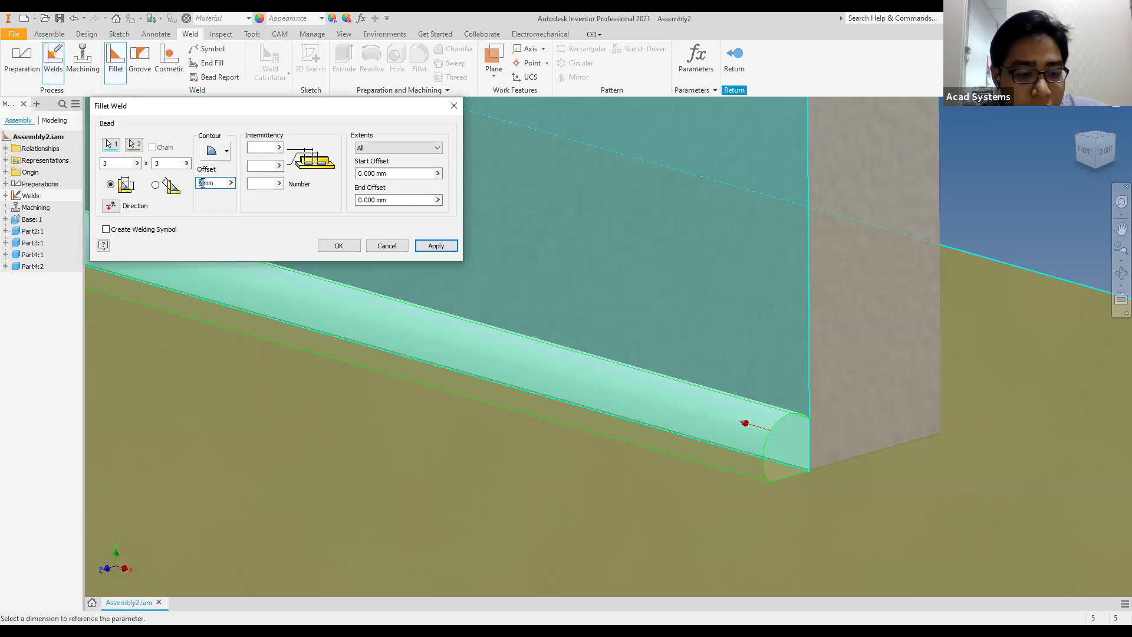
pyautogui.write('1')
pyautogui.click(106, 163)
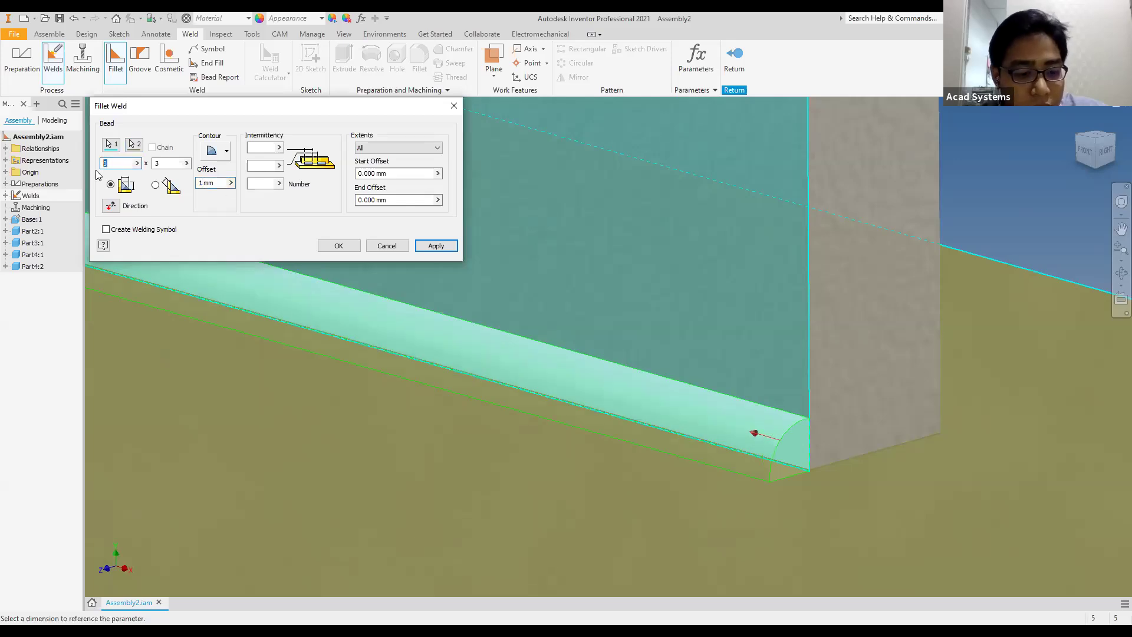
pyautogui.write('5')
pyautogui.press('Tab')
pyautogui.write('5')
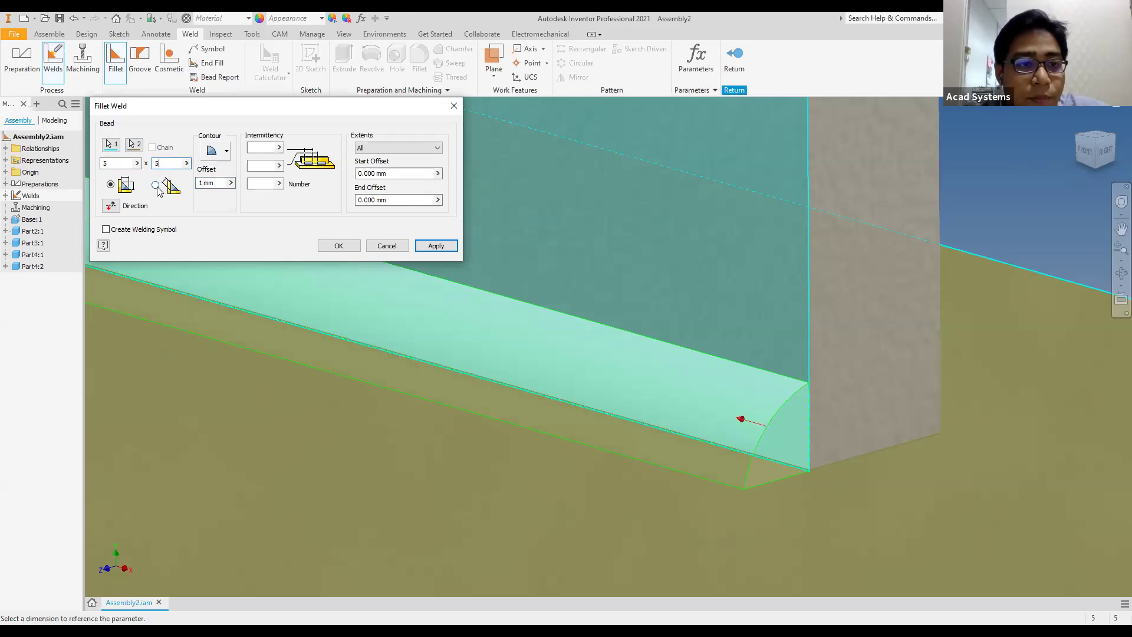
# Define the 5 mm fillet weld by throat measurement instead of leg lengths and return its contour to flat
pyautogui.click(156, 186)
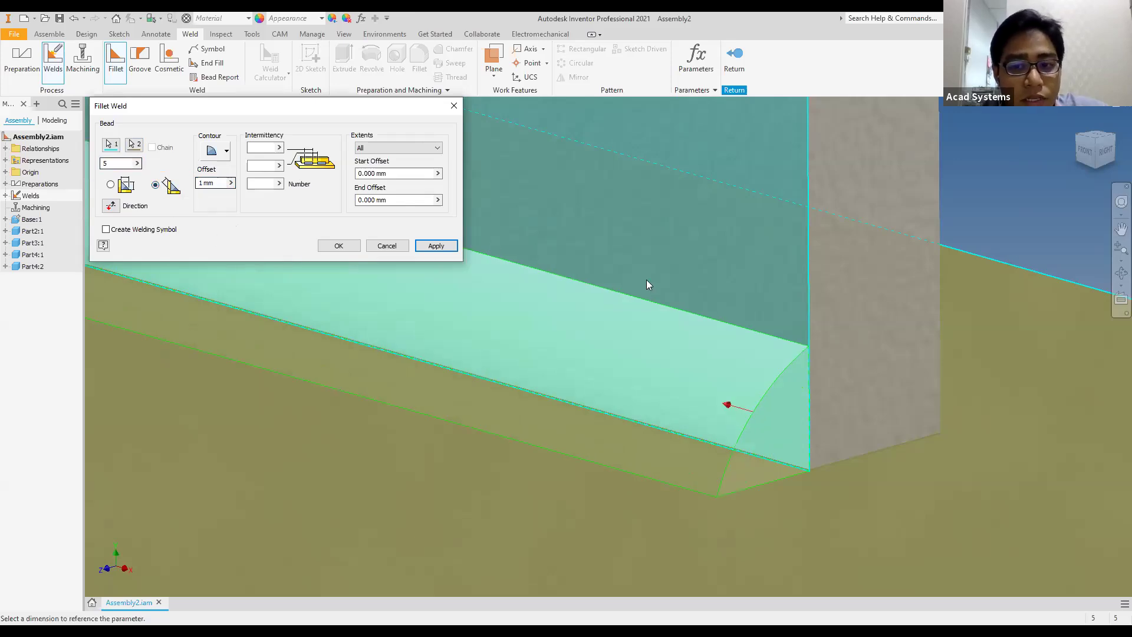
pyautogui.scroll(-3, 649, 280)
pyautogui.scroll(2, 682, 298)
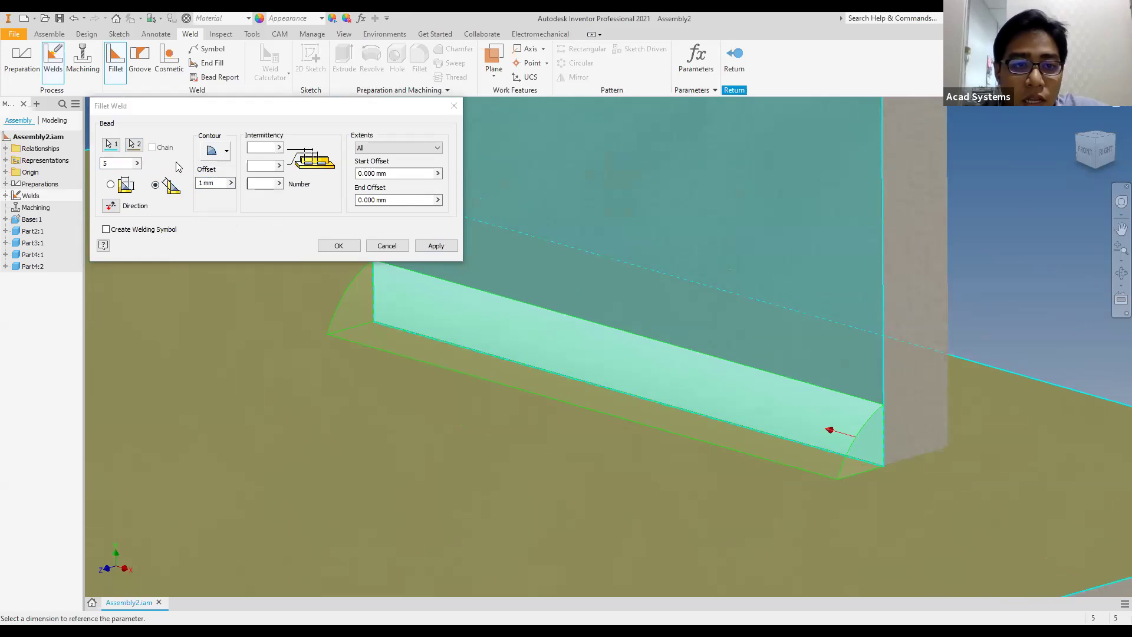
pyautogui.click(227, 152)
pyautogui.click(216, 173)
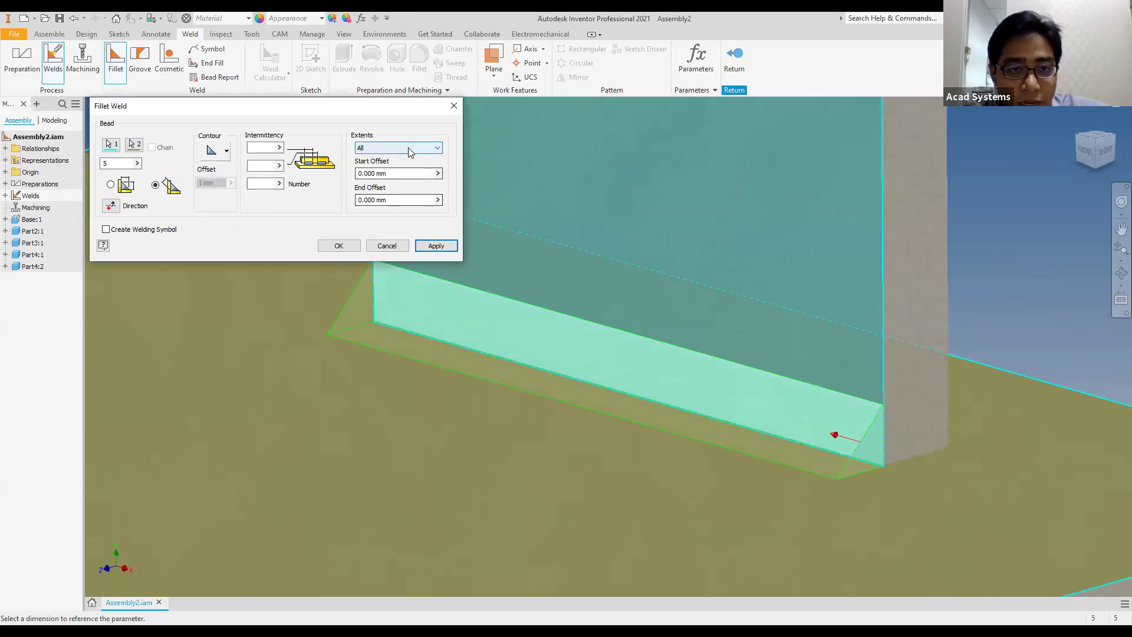
# Enter 20 mm as the intermittent weld's spacing and 20 as its number of beads
pyautogui.click(263, 147)
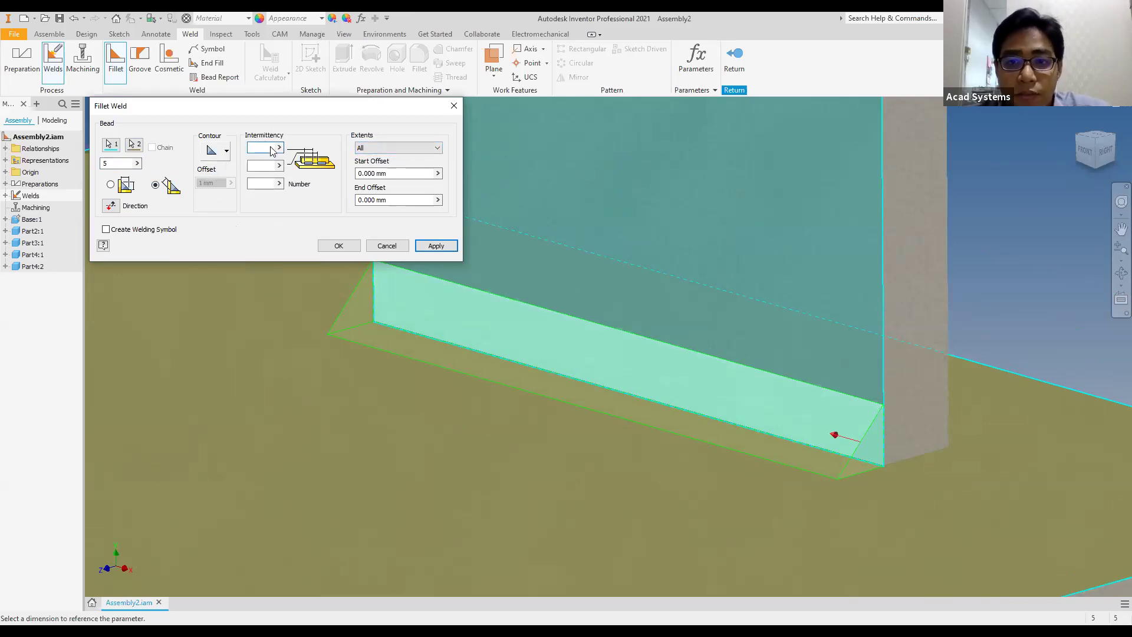
pyautogui.click(266, 165)
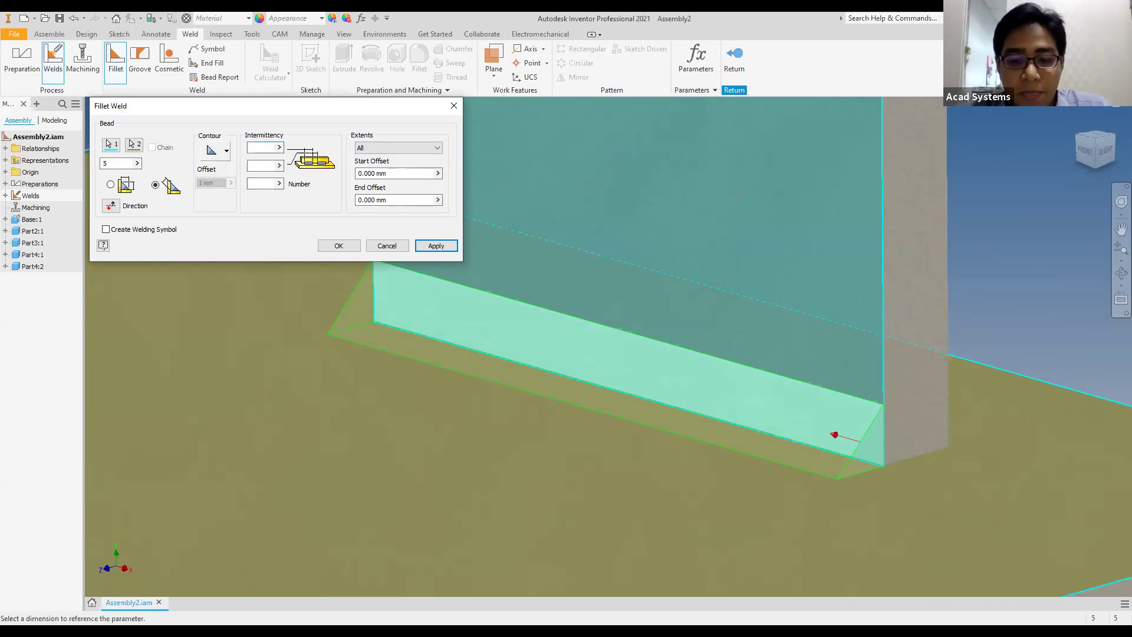
pyautogui.click(262, 184)
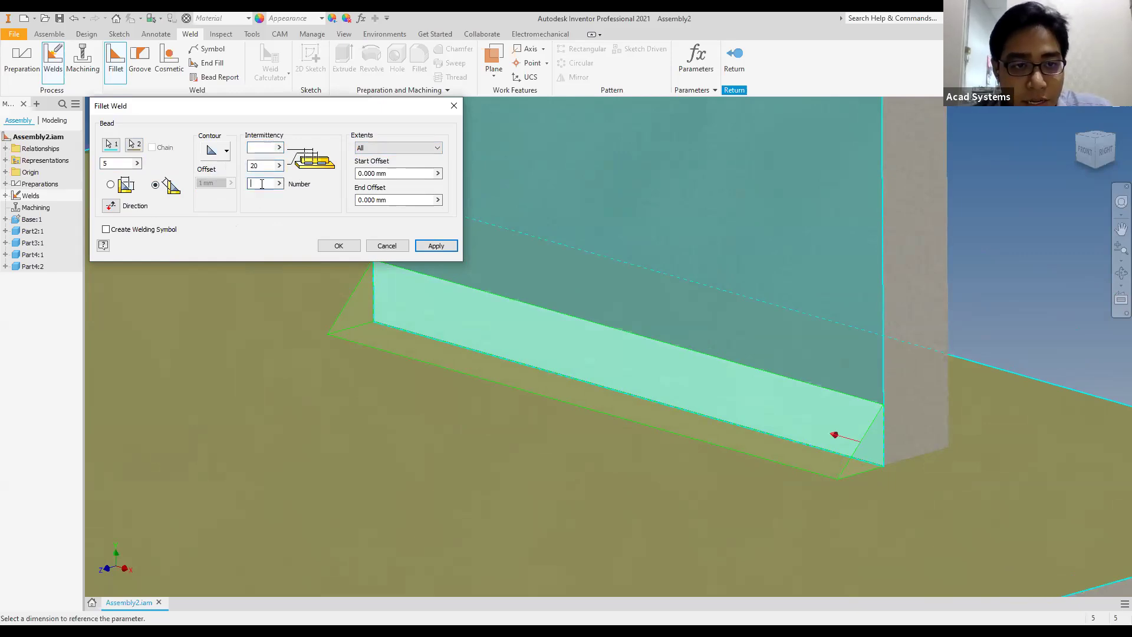
pyautogui.click(271, 148)
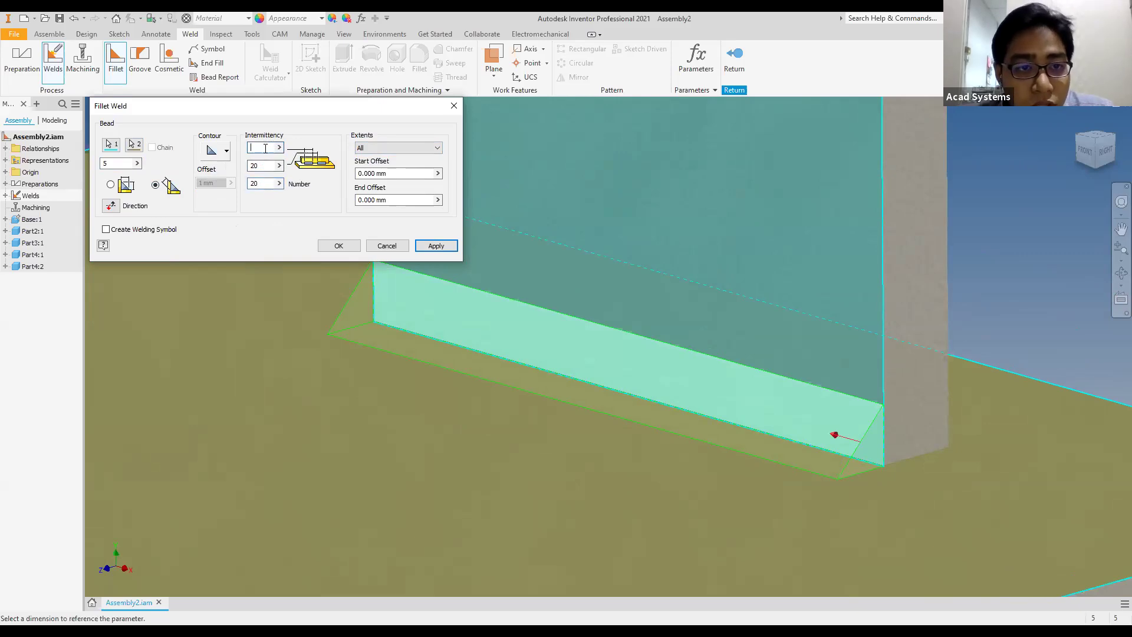
# Set the intermittent weld to 2 beads, each 2 mm long, with a spacing of 2 mm
pyautogui.press('Tab')
pyautogui.write('2')
pyautogui.press('Tab')
pyautogui.write('2')
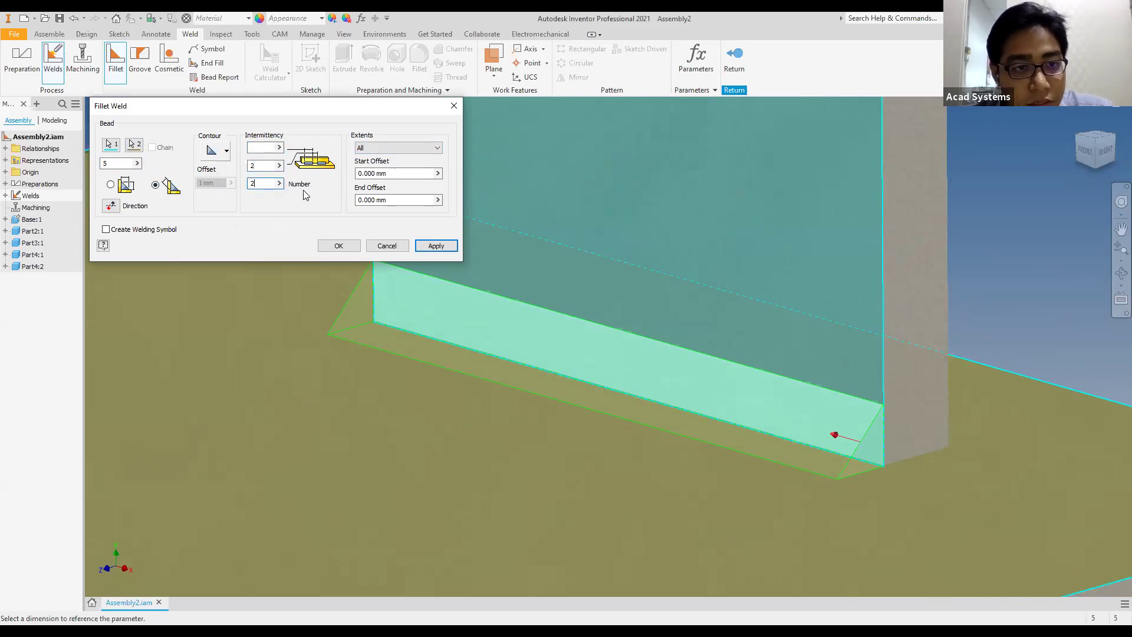
pyautogui.click(264, 150)
pyautogui.write('2')
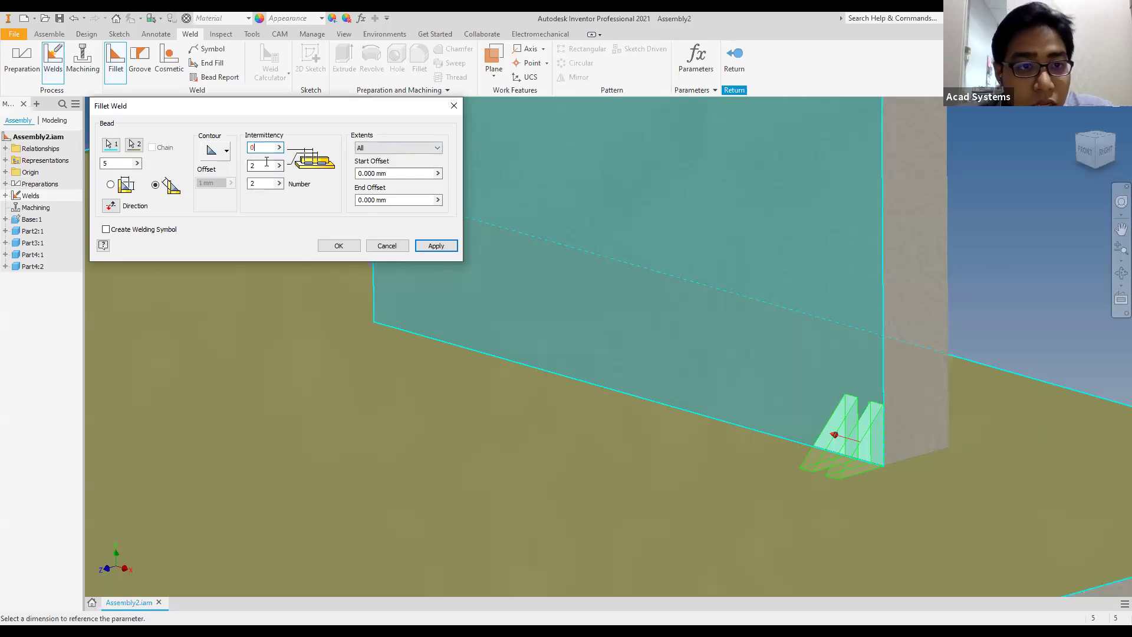
# Keep the weld extents at All and set the intermittent bead length to 20 mm
pyautogui.click(389, 149)
pyautogui.click(371, 167)
pyautogui.click(263, 151)
pyautogui.moveTo(263, 151); pyautogui.dragTo(196, 154)
pyautogui.write('20')
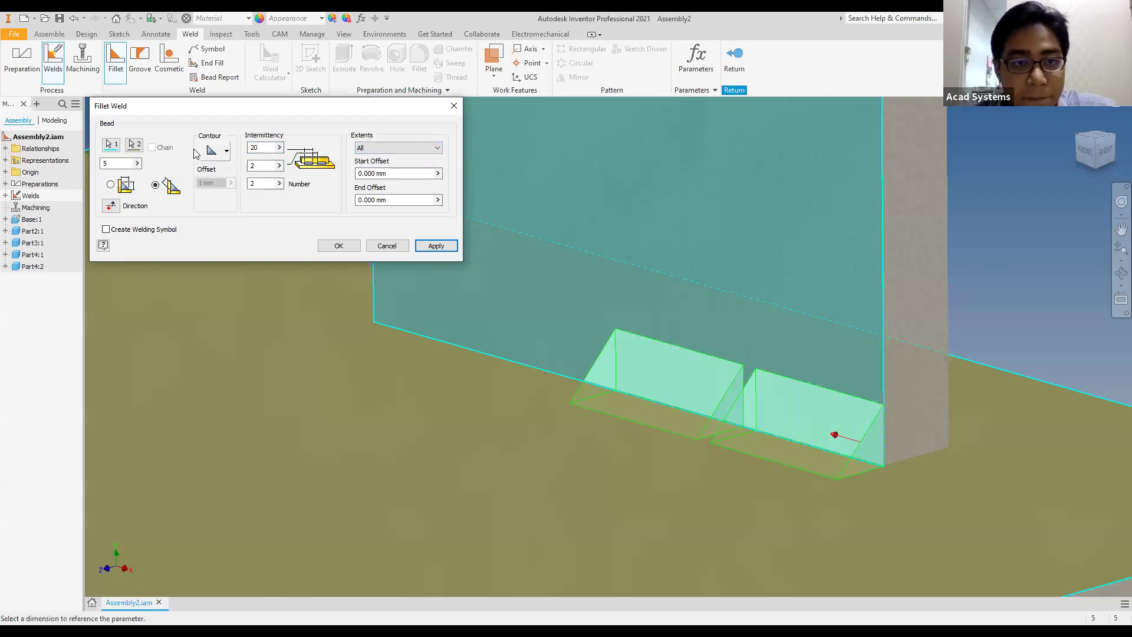
# Set the intermittent weld's spacing to 3 mm and leave its number of beads blank to fill the whole edge
pyautogui.doubleClick(263, 147)
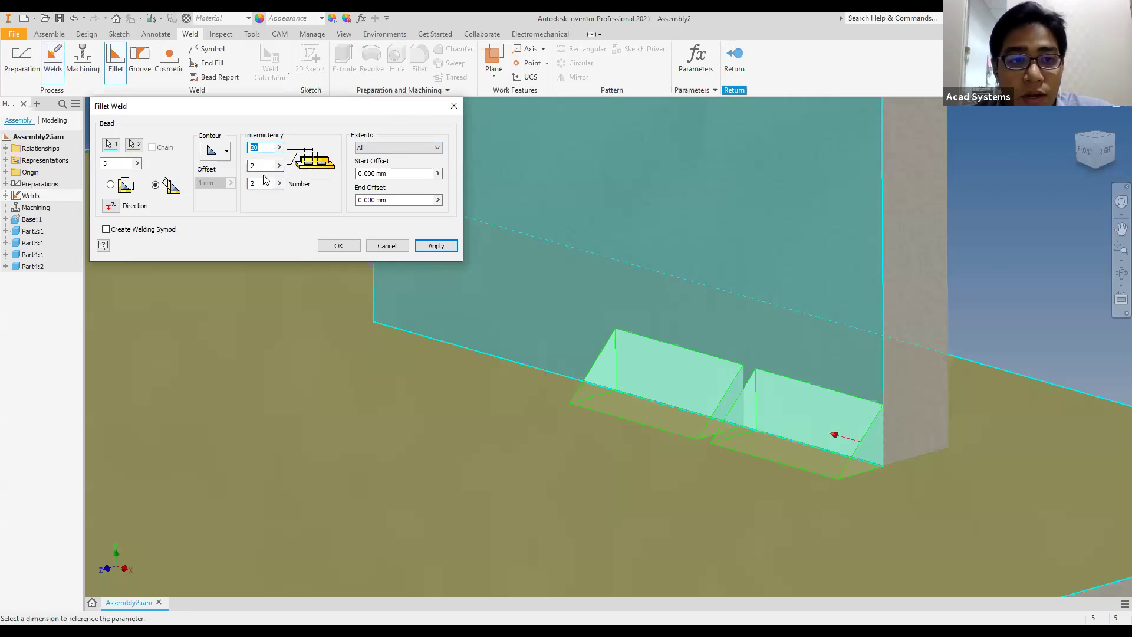
pyautogui.doubleClick(264, 182)
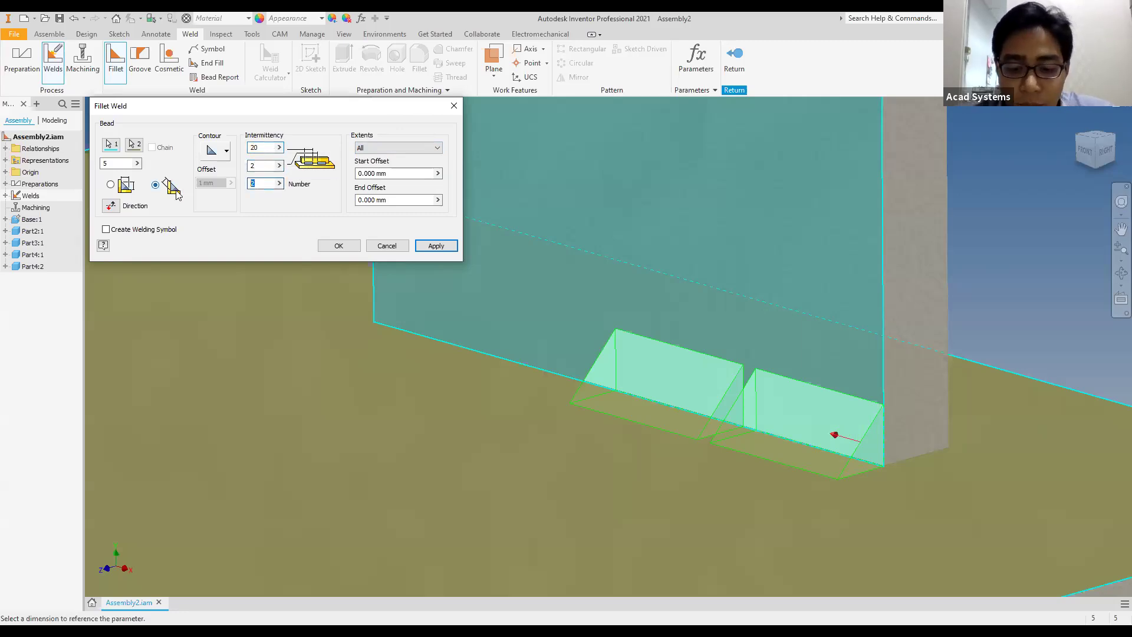
pyautogui.write('0')
pyautogui.click(270, 165)
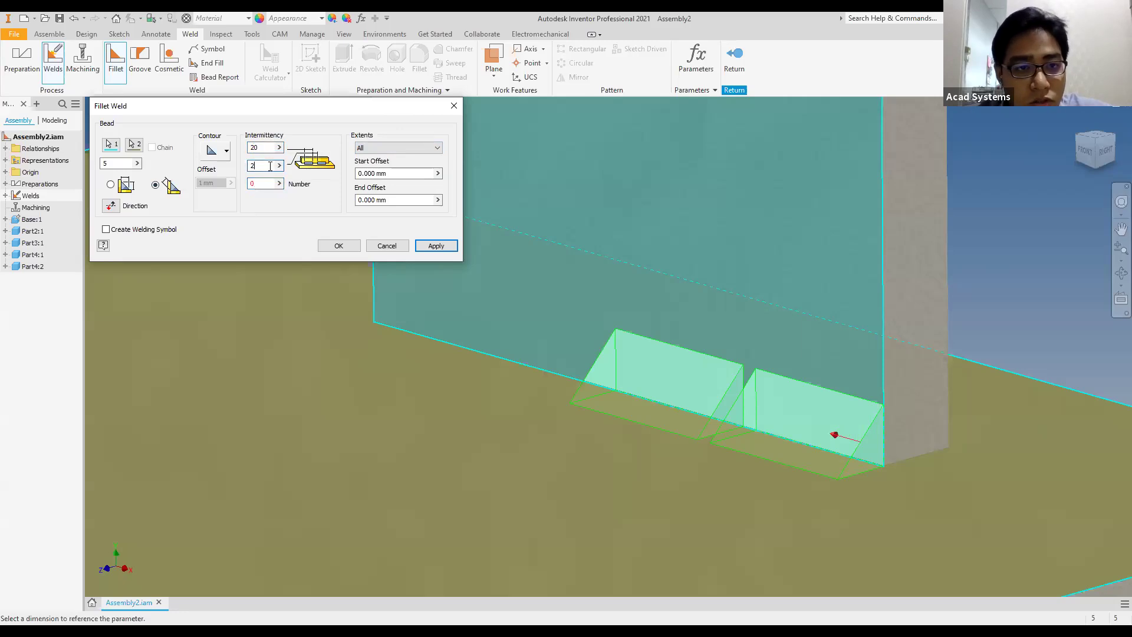
pyautogui.moveTo(219, 166); pyautogui.dragTo(235, 194)
pyautogui.write('3')
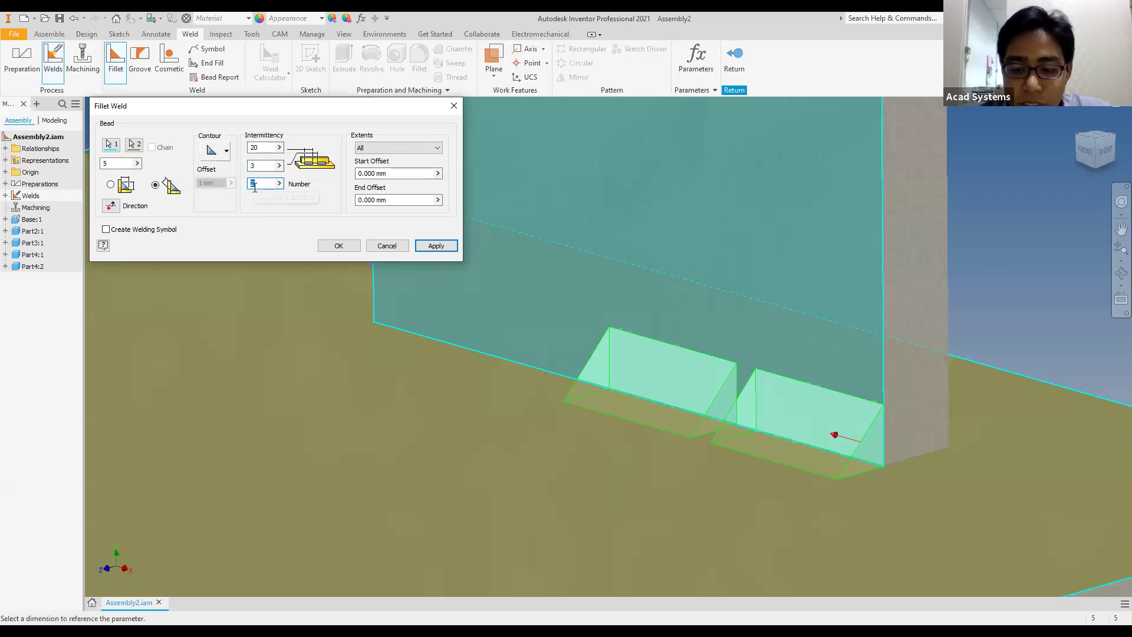
pyautogui.press('BackSpace')
pyautogui.click(260, 165)
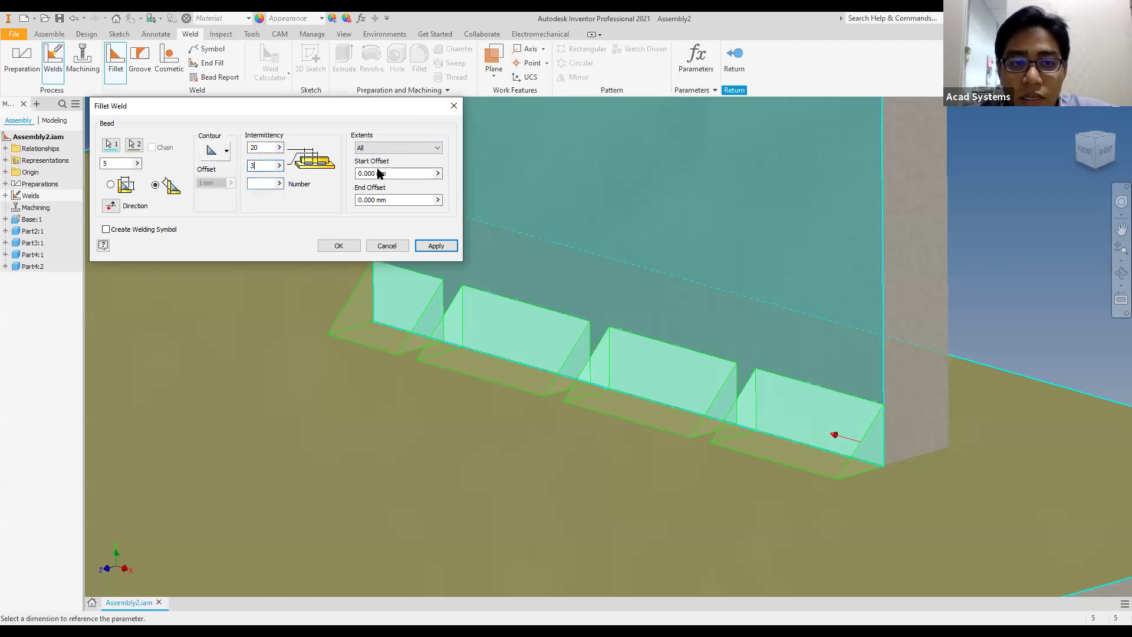
# Limit the intermittent fillet weld along the plate's lower edge to 3 beads
pyautogui.scroll(-3, 440, 339)
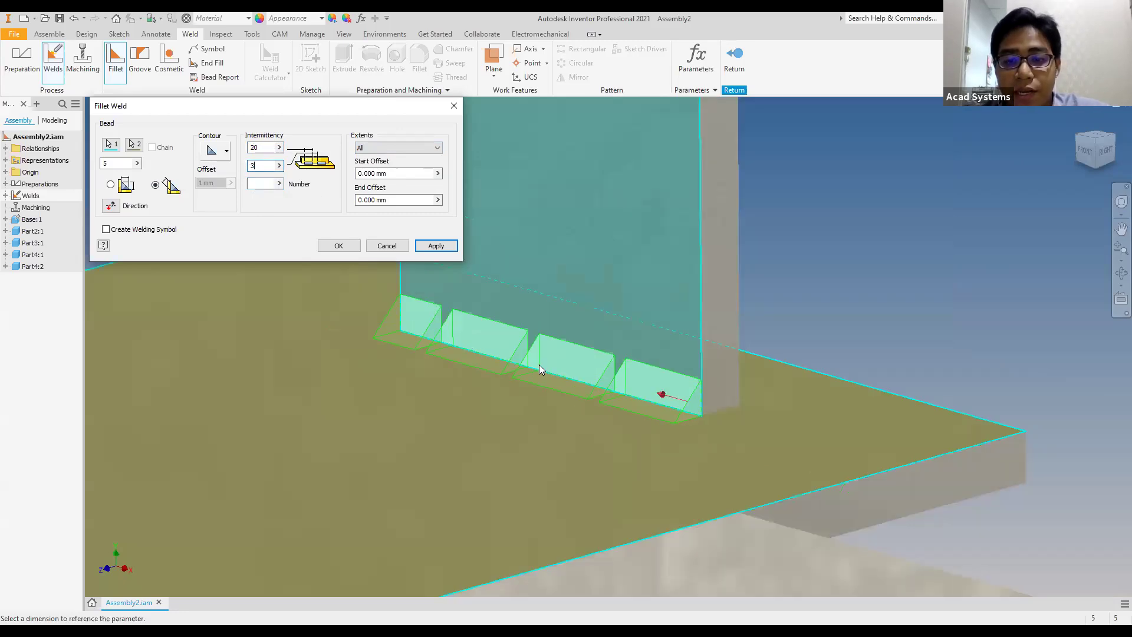
pyautogui.scroll(3, 617, 369)
pyautogui.scroll(-2, 434, 363)
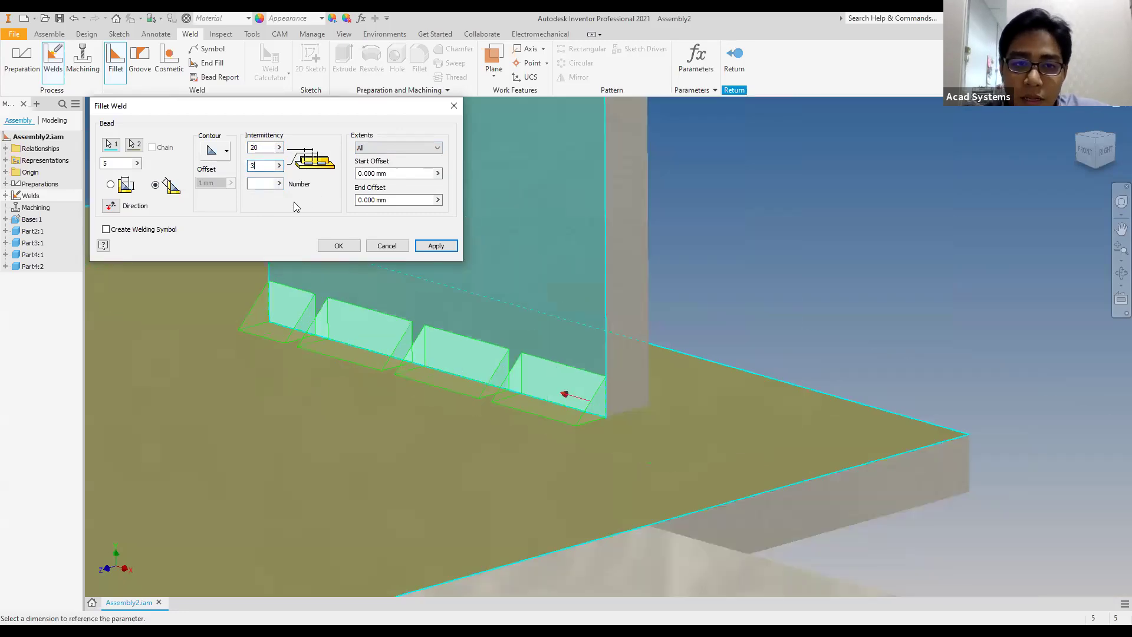
pyautogui.click(260, 183)
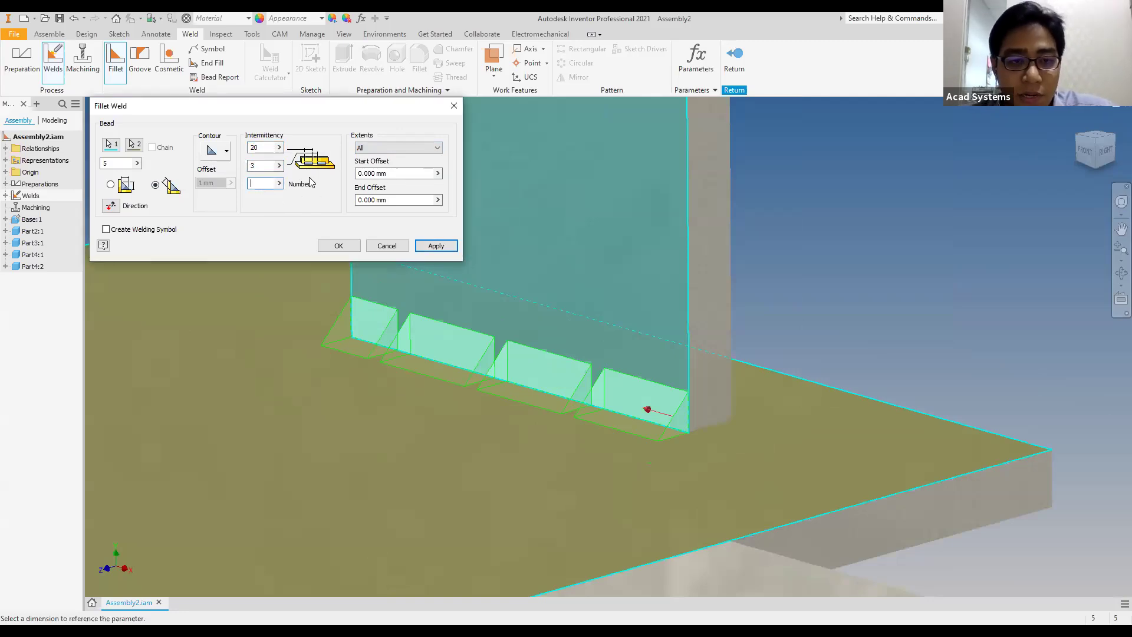
pyautogui.write('3')
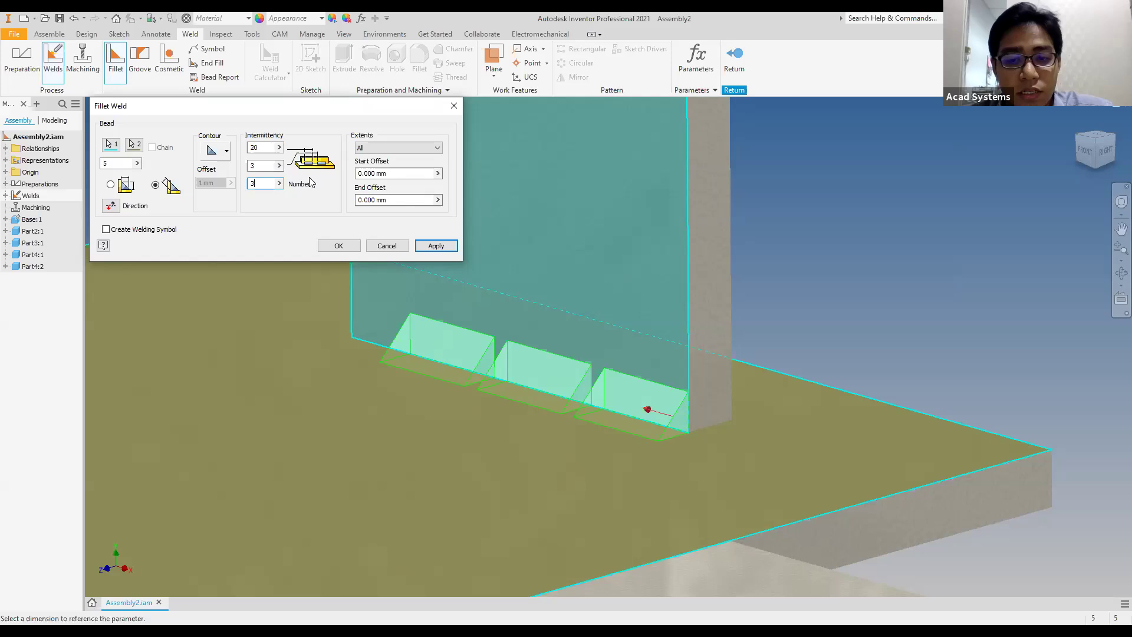
# Set the spacing between the intermittent weld beads to 5 mm
pyautogui.click(267, 166)
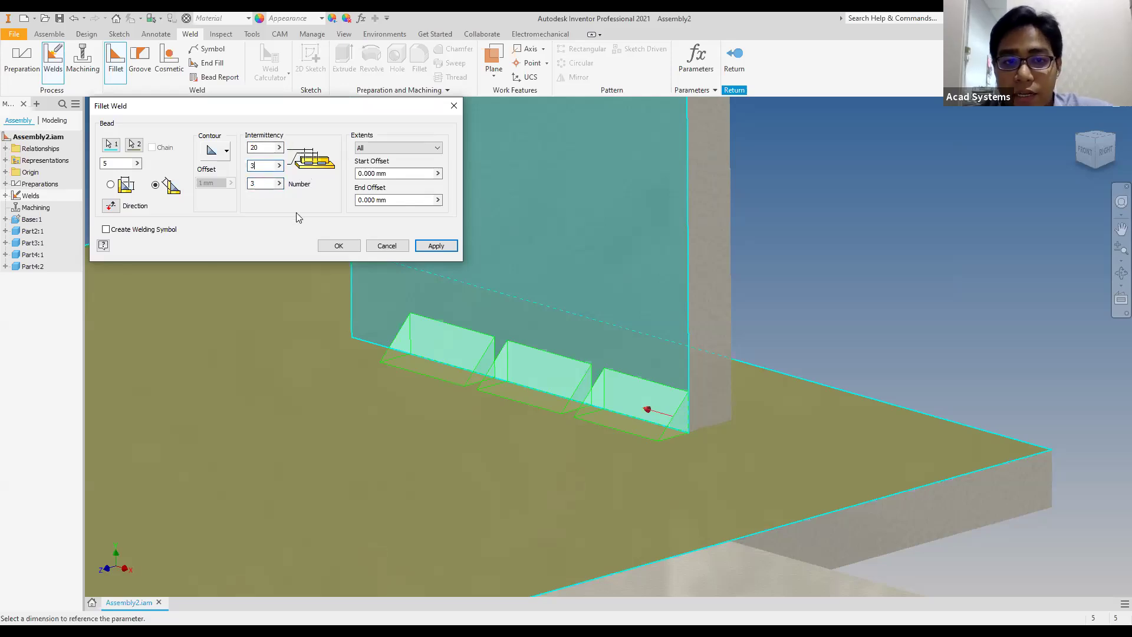
pyautogui.moveTo(260, 166); pyautogui.dragTo(241, 171)
pyautogui.press('BackSpace')
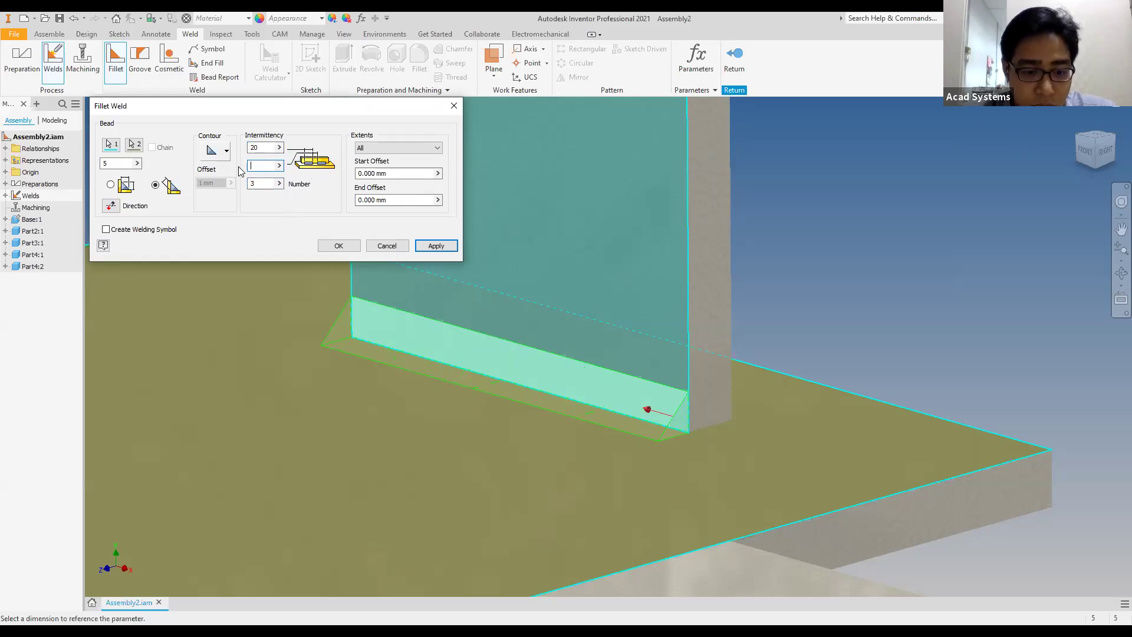
pyautogui.write('5')
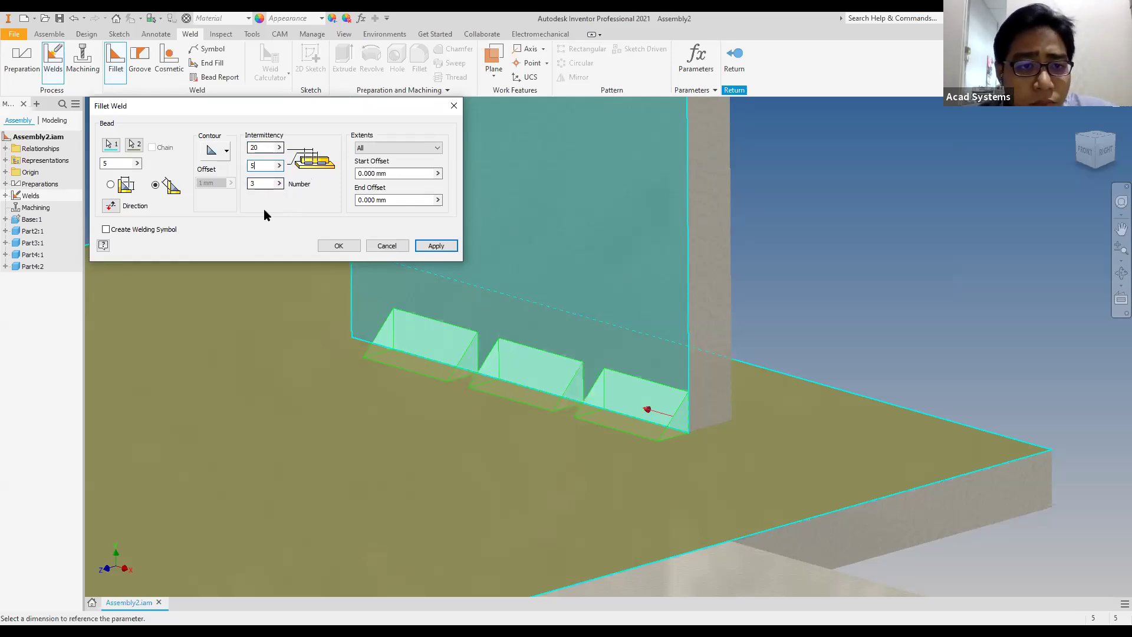
# Try From-To extents for the fillet weld and clear its intermittent bead length, spacing and number
pyautogui.click(407, 148)
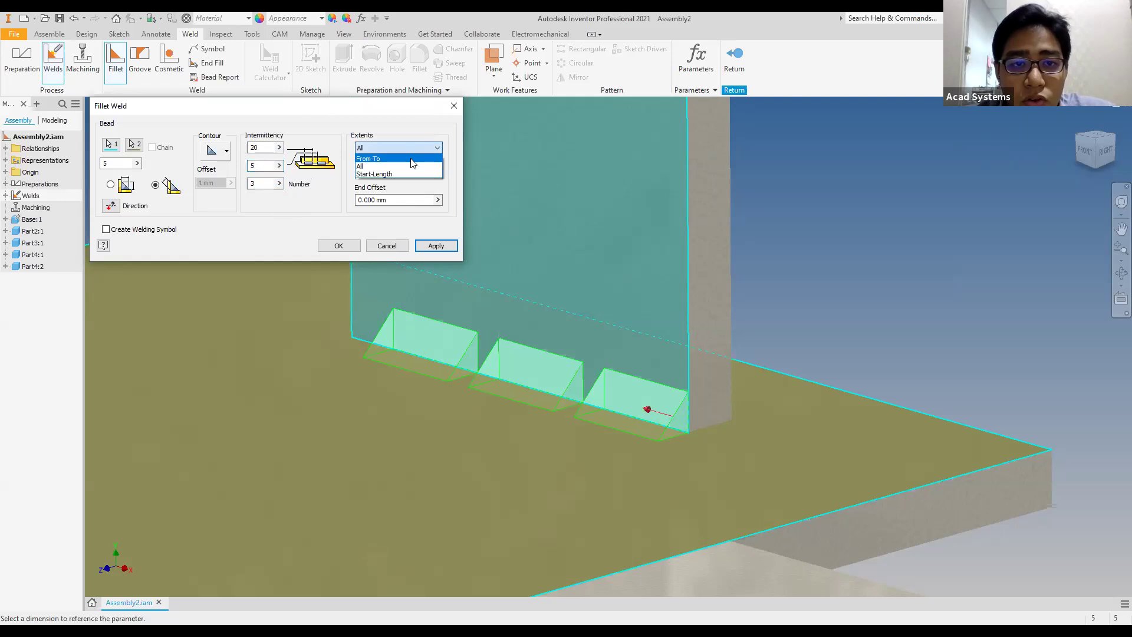
pyautogui.click(402, 159)
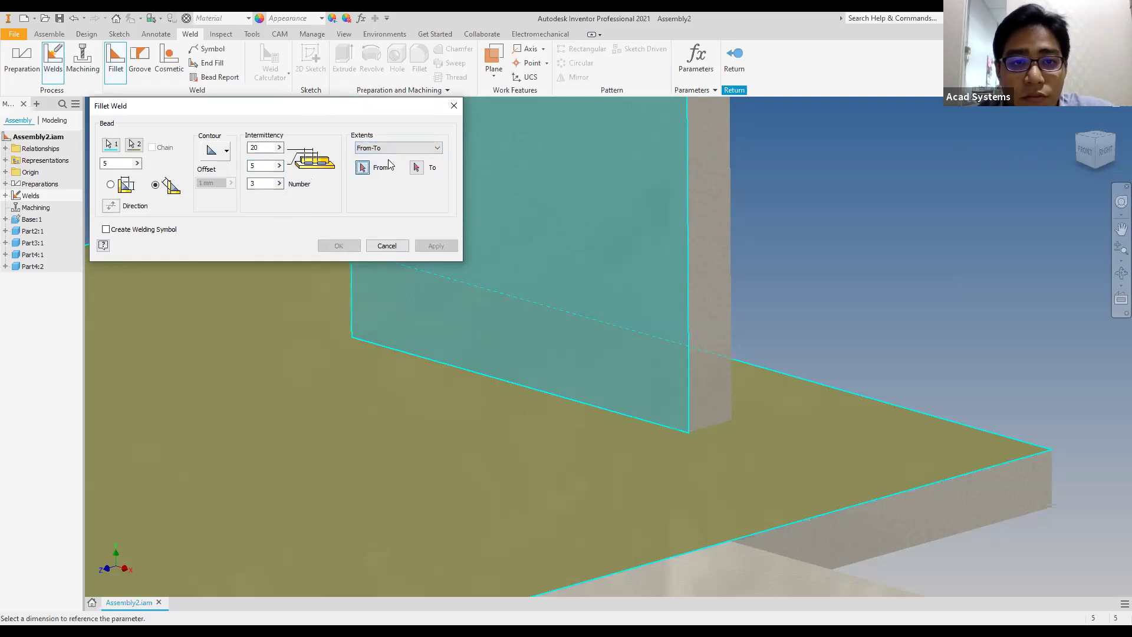
pyautogui.click(271, 166)
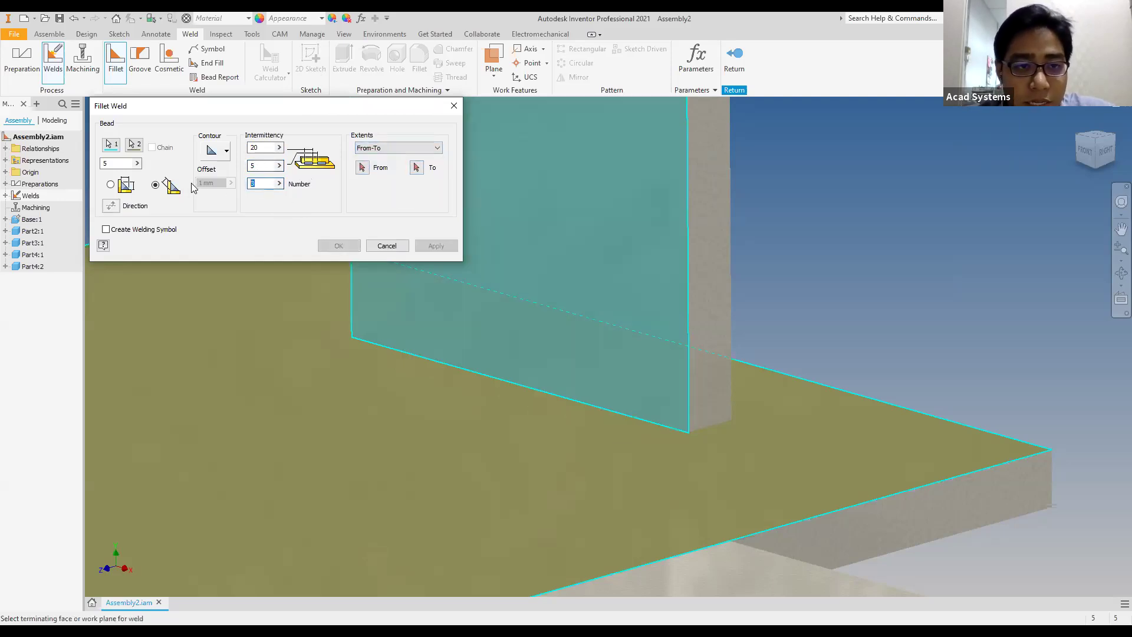
pyautogui.press('Tab')
pyautogui.moveTo(263, 165); pyautogui.dragTo(209, 164)
pyautogui.press('BackSpace')
pyautogui.doubleClick(256, 148)
pyautogui.press('BackSpace')
# Switch the weld extents back to All and set both the start and end offsets to 10 mm
pyautogui.click(384, 149)
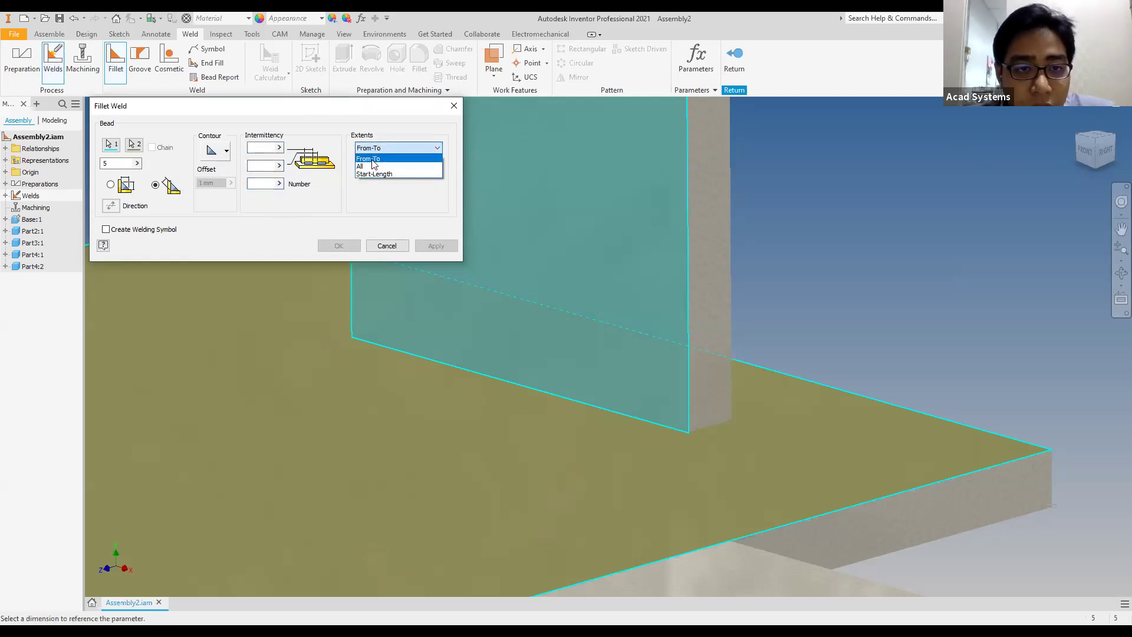
pyautogui.click(384, 167)
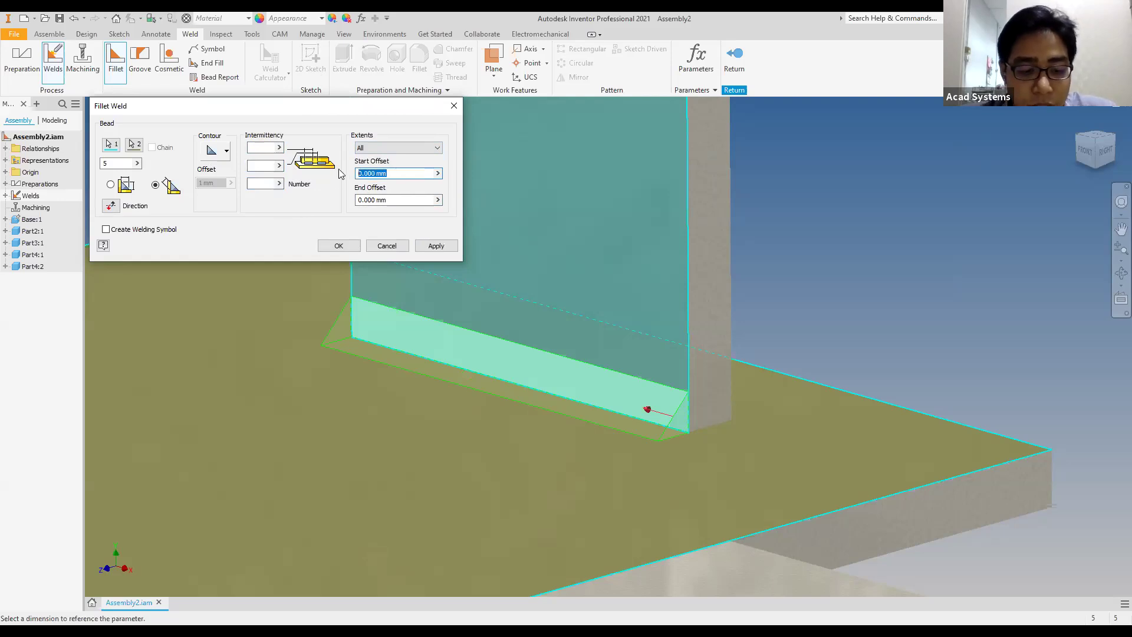
pyautogui.write('10')
pyautogui.press('Tab')
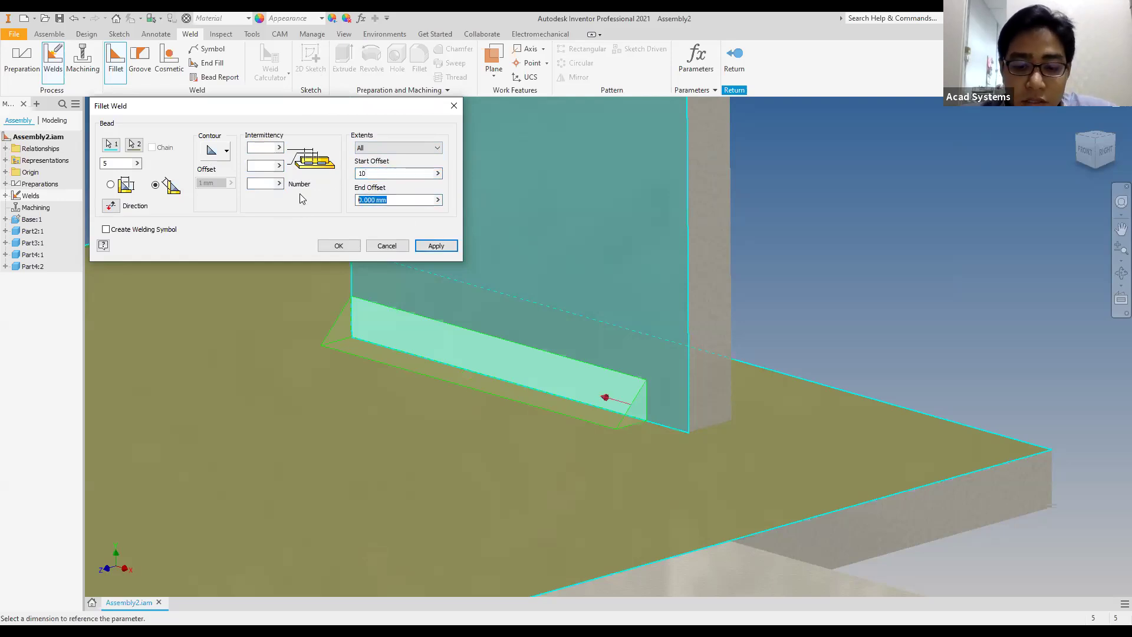
pyautogui.write('10')
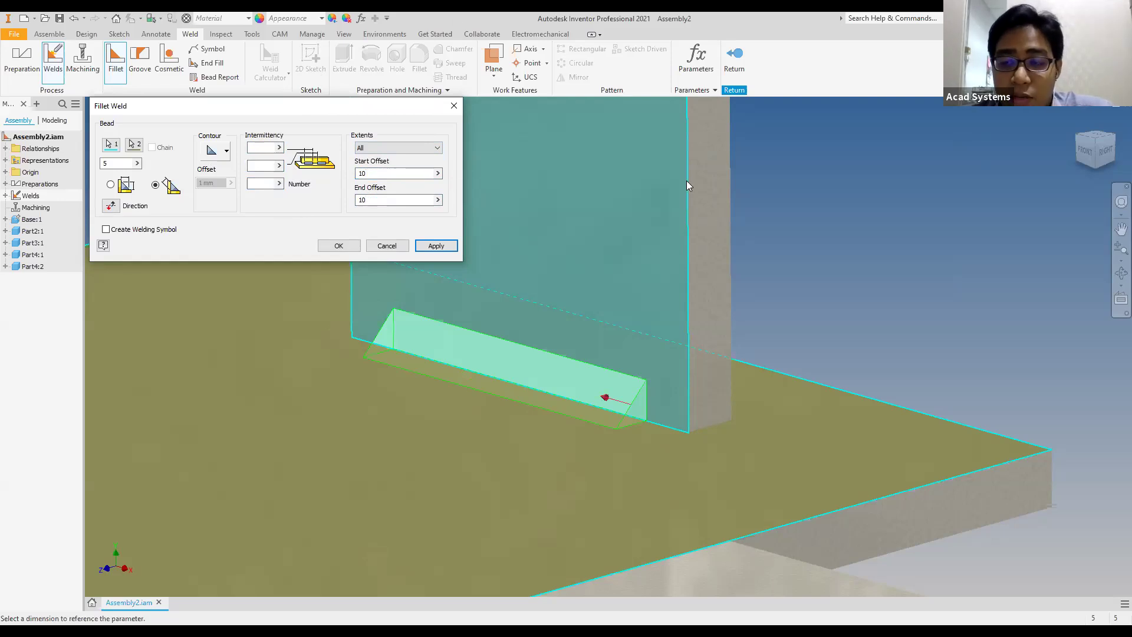
pyautogui.click(400, 151)
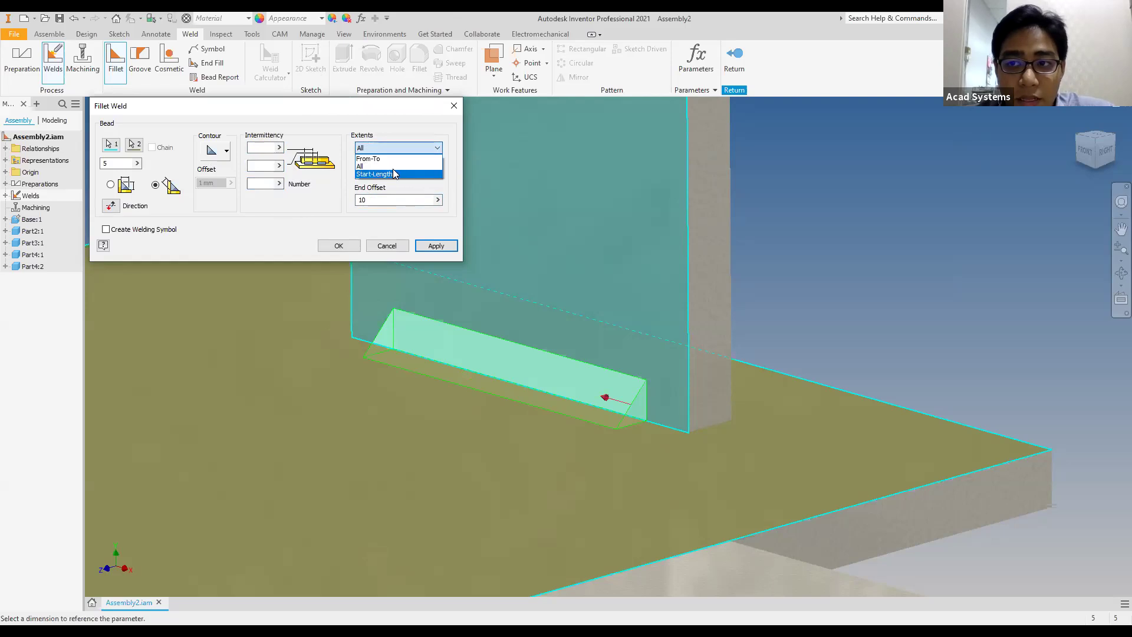
pyautogui.click(394, 167)
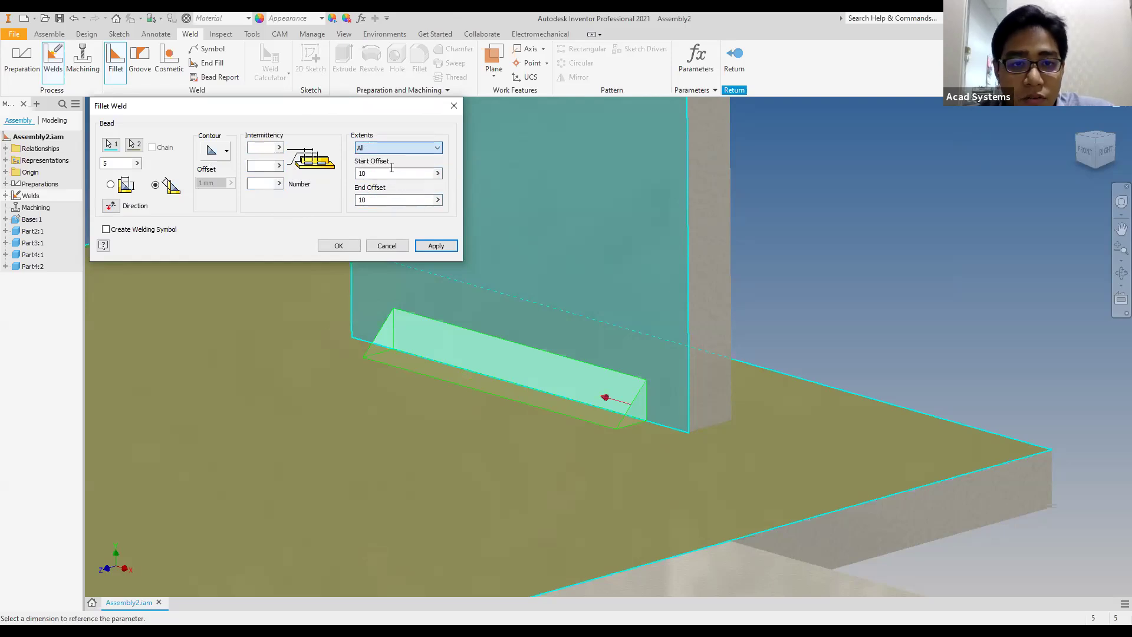
pyautogui.click(384, 147)
pyautogui.click(378, 167)
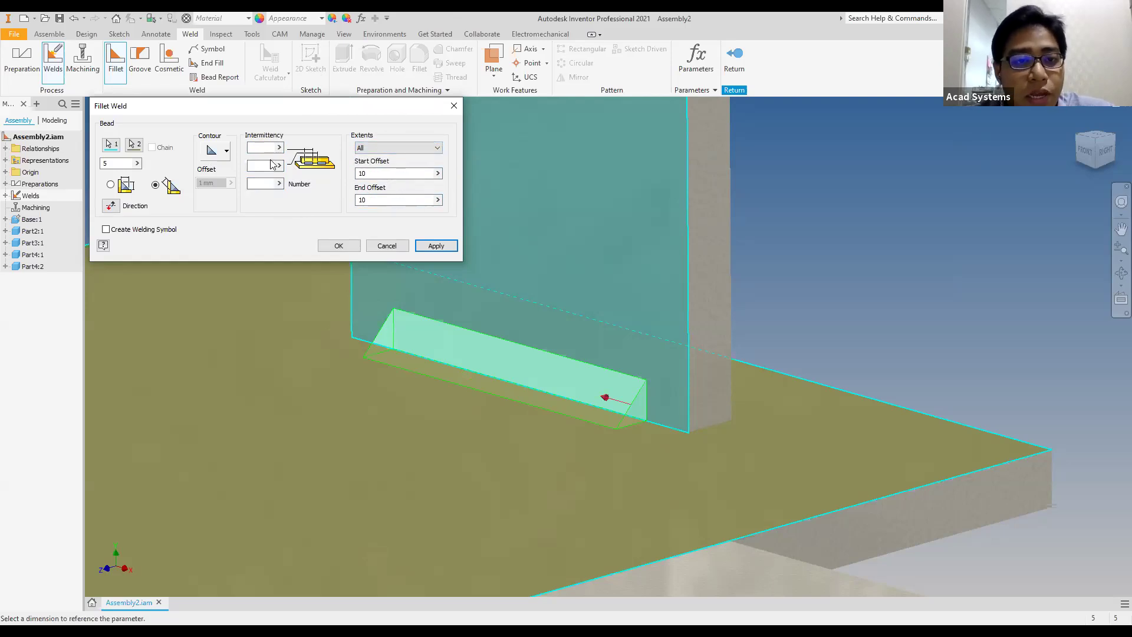
# Set the intermittent weld's bead length to 10 mm and its spacing to 5 mm
pyautogui.click(271, 148)
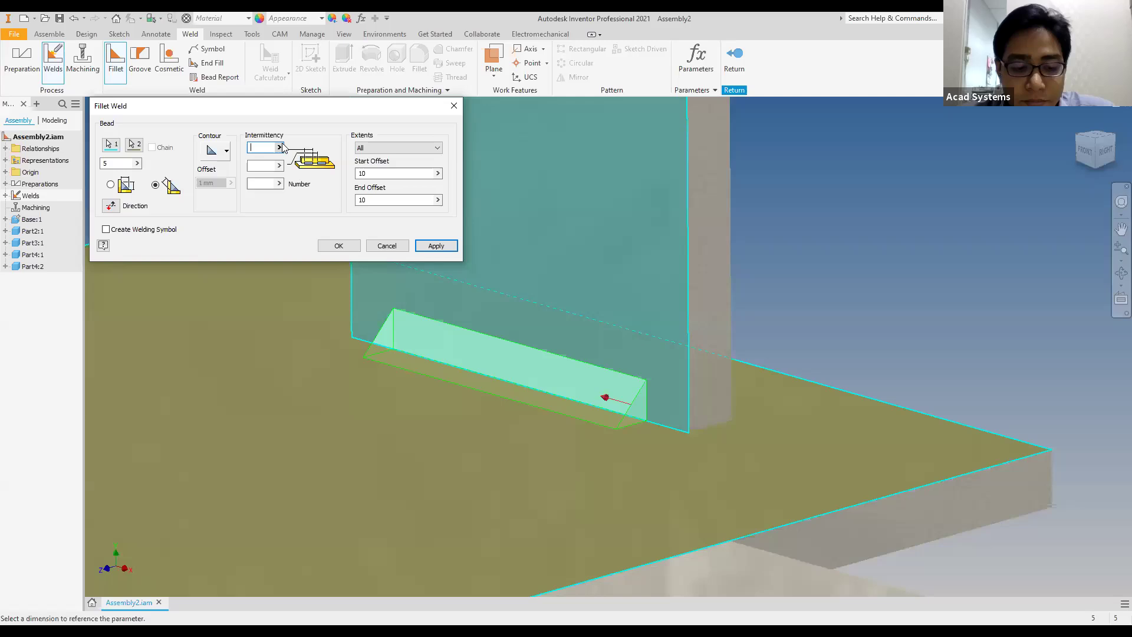
pyautogui.press('Tab')
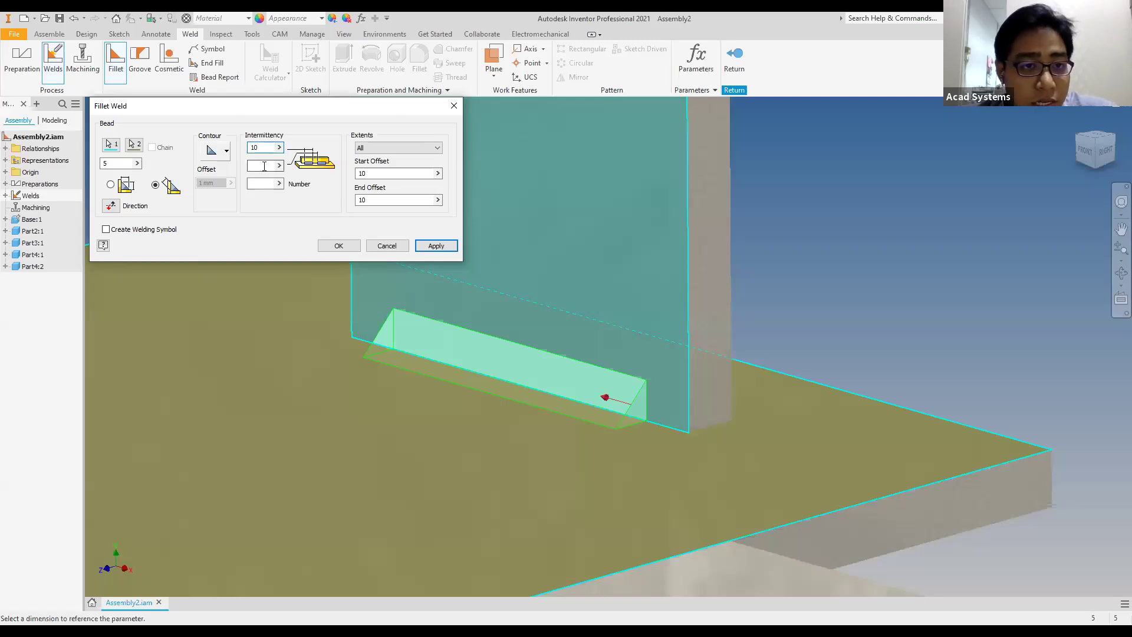
pyautogui.write('20')
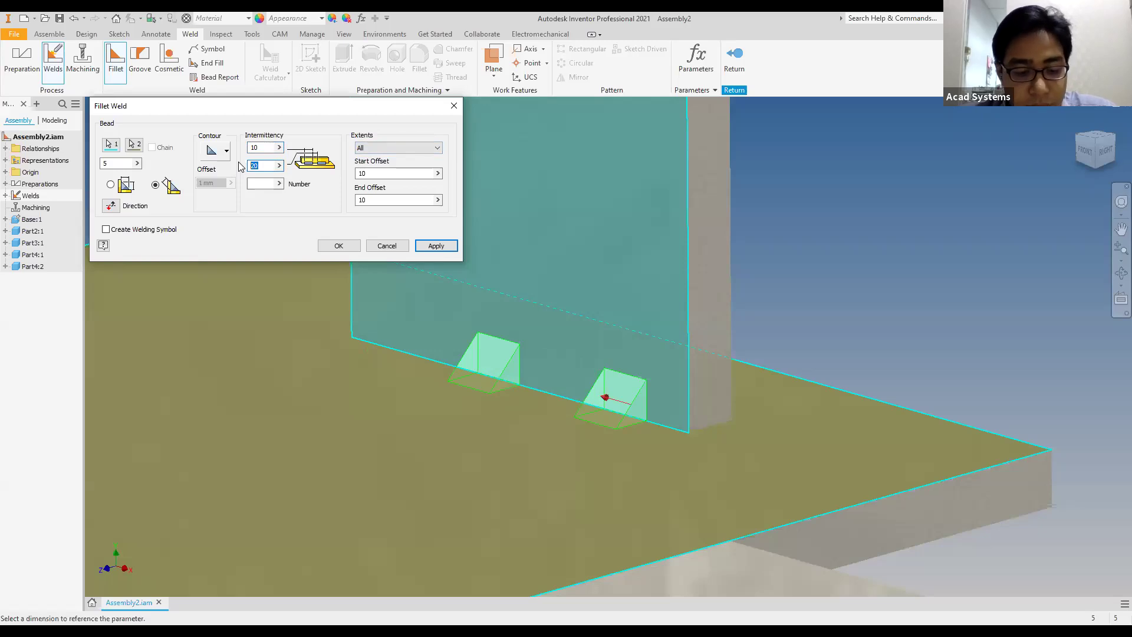
pyautogui.write('5')
pyautogui.press('Tab')
# Reset the weld's start and end offsets to 0 and limit the intermittent weld to 5 beads
pyautogui.write('0')
pyautogui.press('Tab')
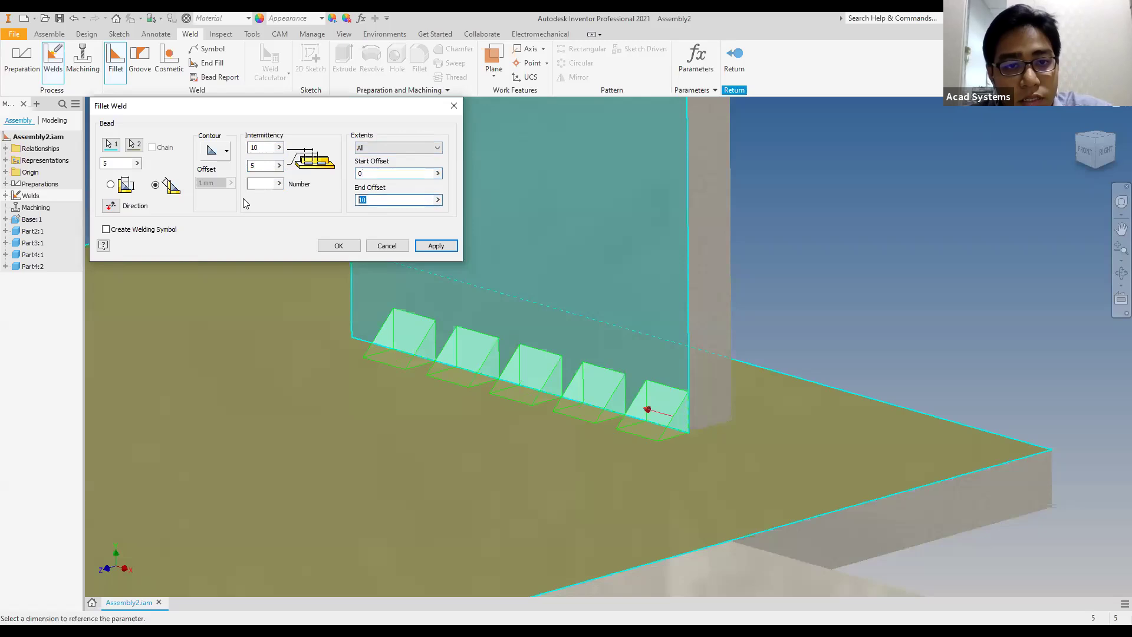
pyautogui.write('0')
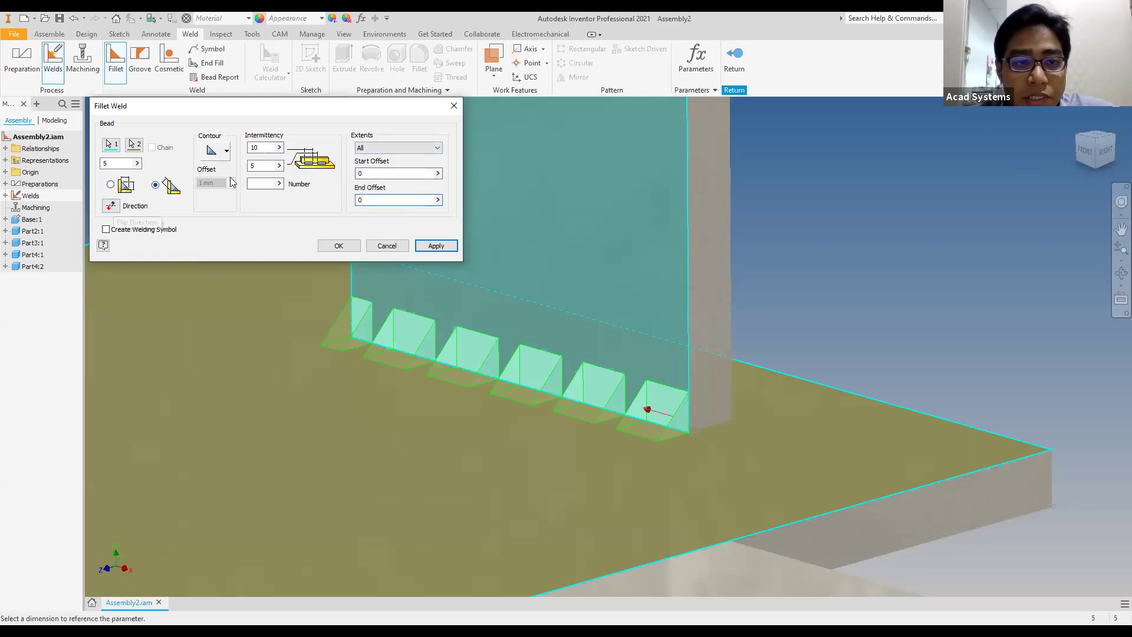
pyautogui.click(262, 184)
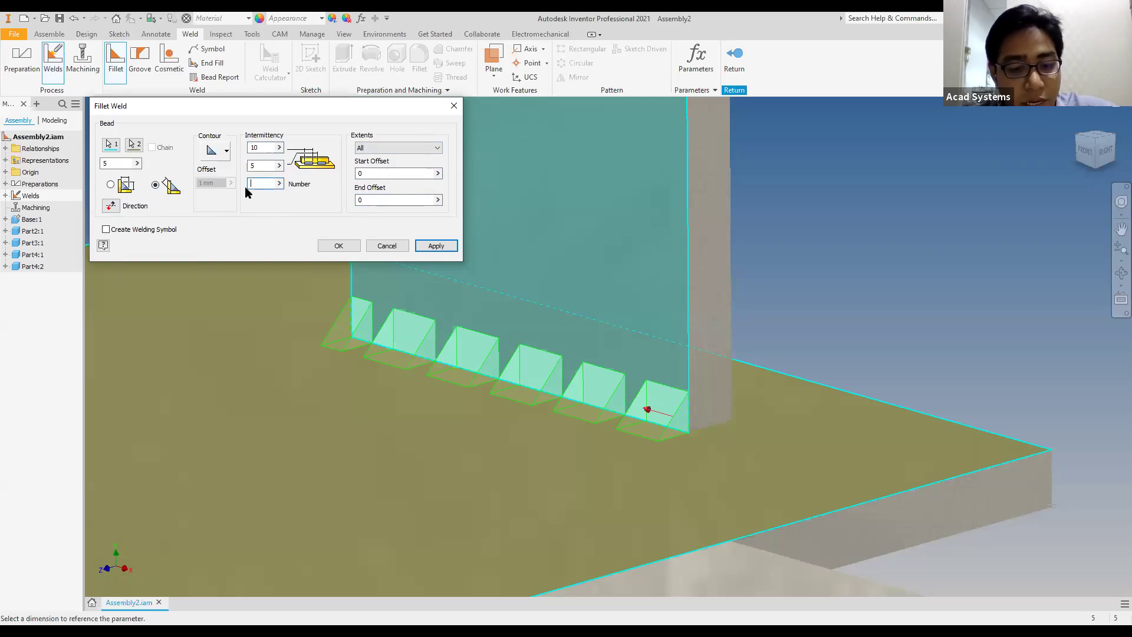
pyautogui.write('5')
# Flip the direction of the intermittent beads back and forth
pyautogui.click(111, 206)
pyautogui.click(111, 206)
pyautogui.click(111, 207)
pyautogui.click(111, 208)
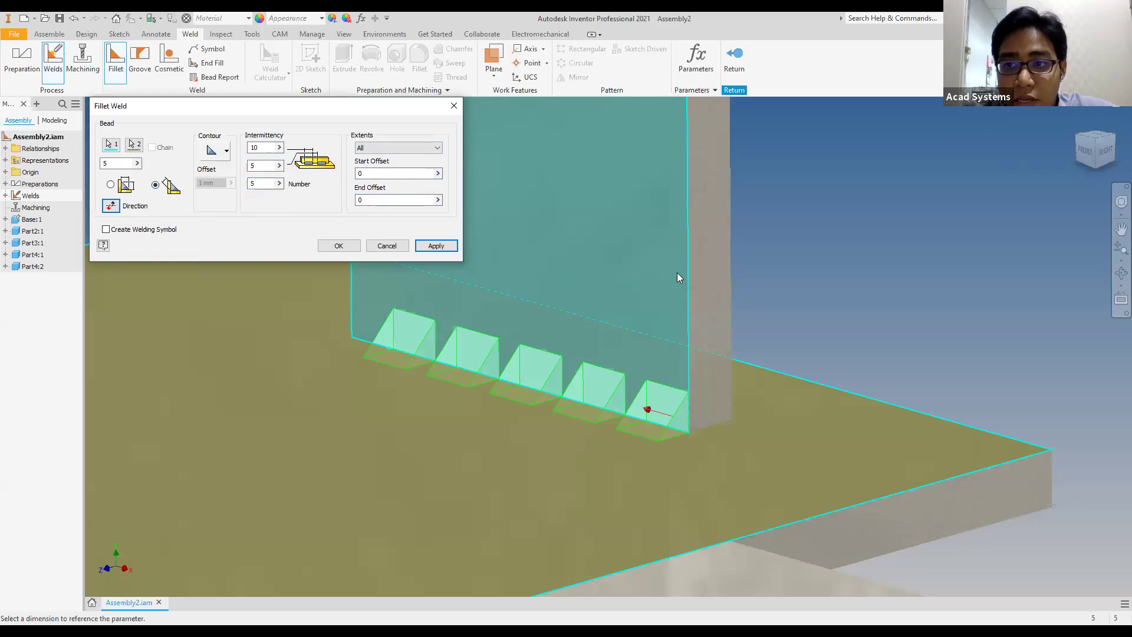
# Add a welding symbol linked to the current bead and create the intermittent fillet weld
pyautogui.scroll(-5, 677, 273)
pyautogui.moveTo(508, 234); pyautogui.dragTo(541, 299, button='middle')
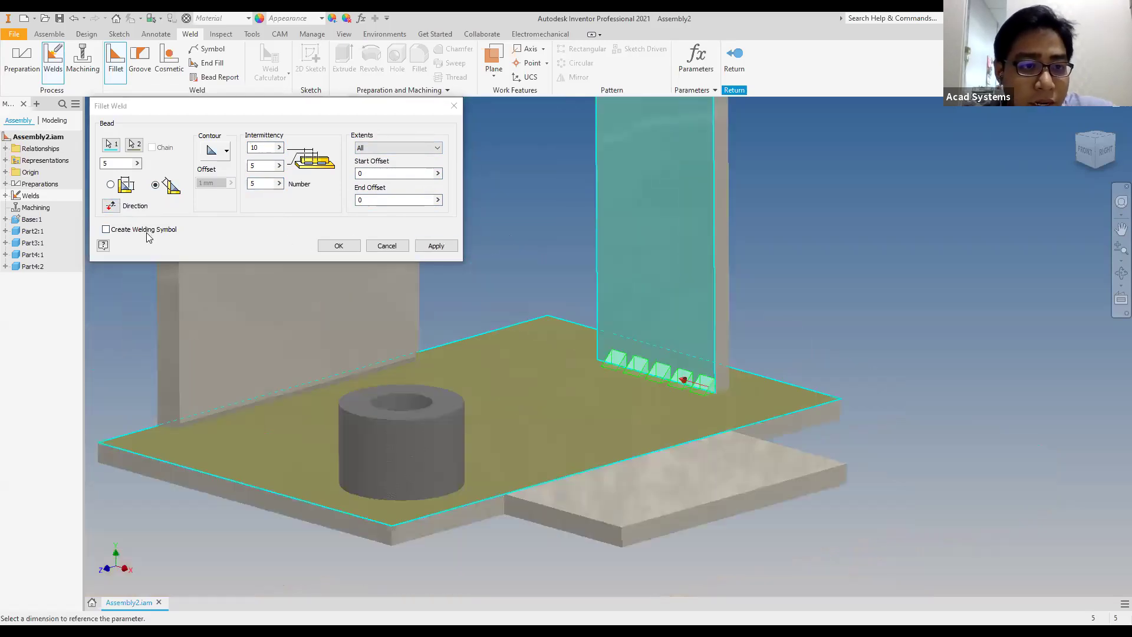
pyautogui.click(106, 230)
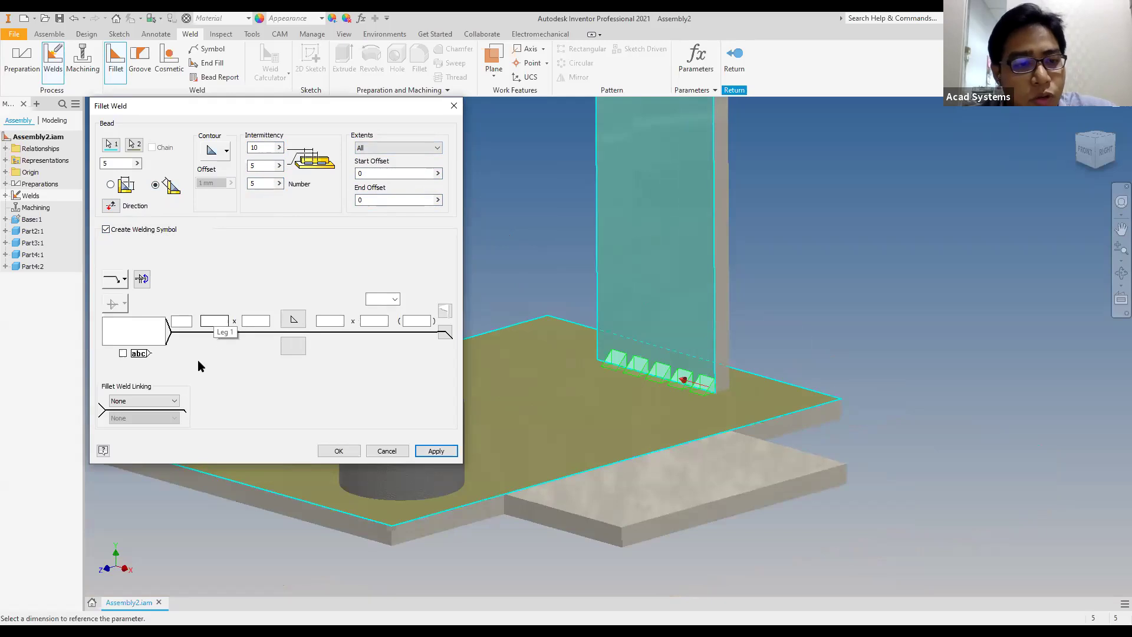
pyautogui.click(168, 401)
pyautogui.click(158, 420)
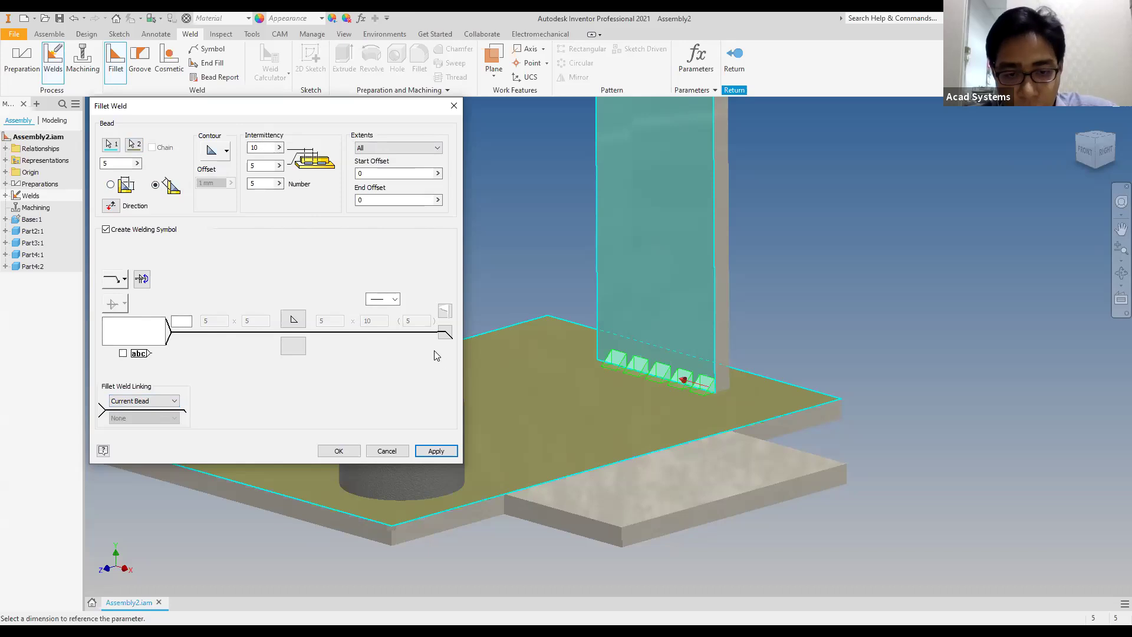
pyautogui.click(449, 451)
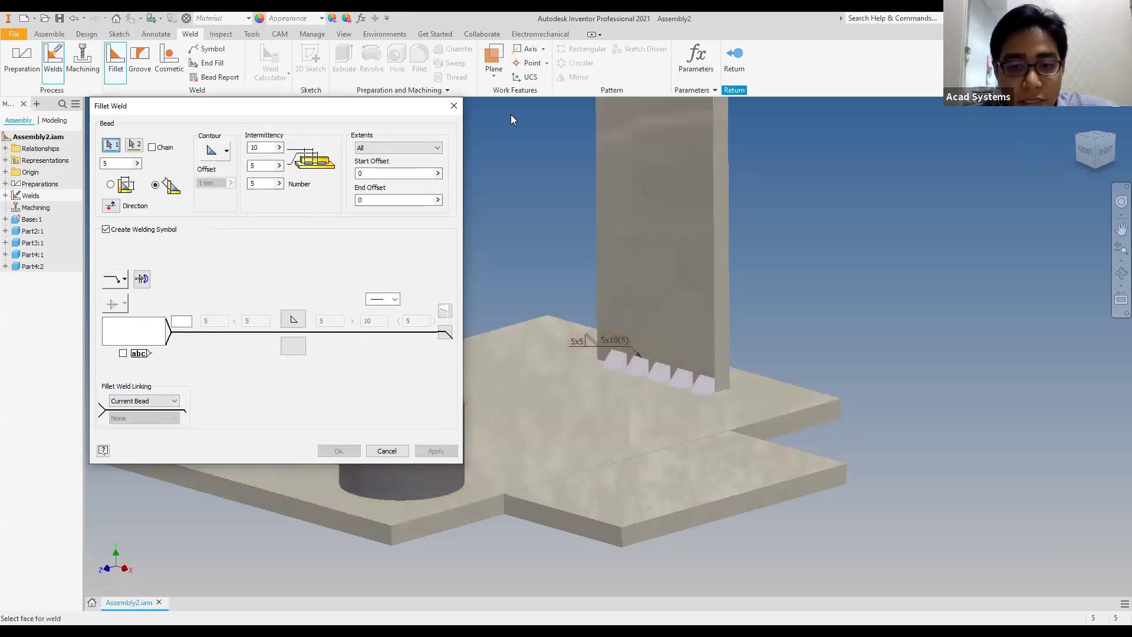
pyautogui.click(455, 107)
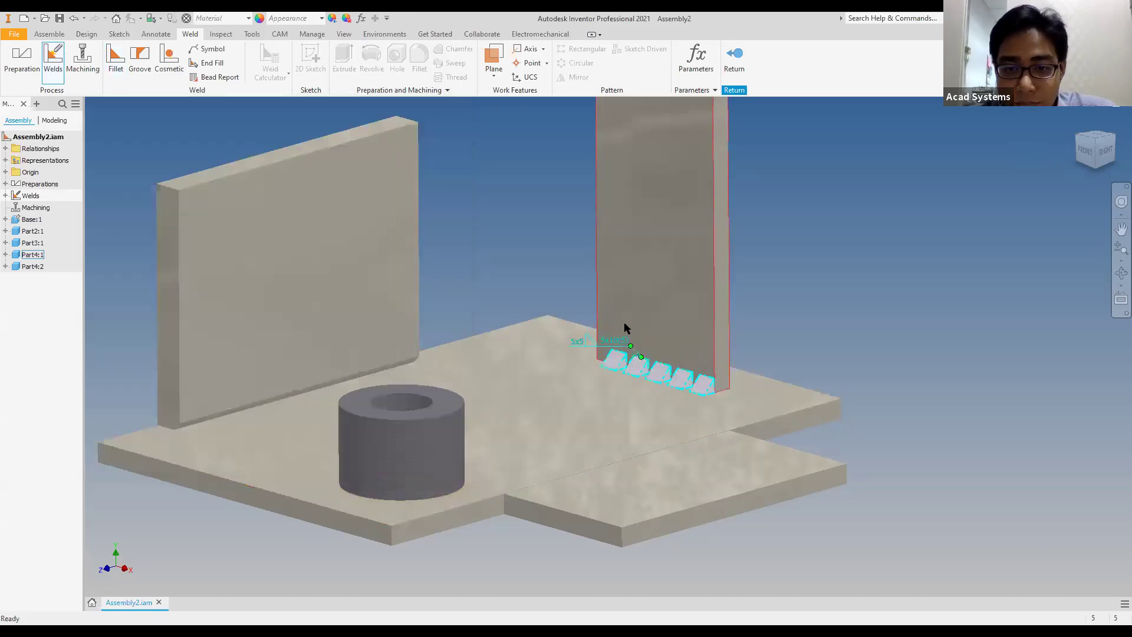
# Move the welding symbol up and away from the upright plate so its leader points to the beads
pyautogui.scroll(5, 842, 300)
pyautogui.scroll(-6, 827, 311)
pyautogui.moveTo(812, 339); pyautogui.dragTo(829, 387, button='middle')
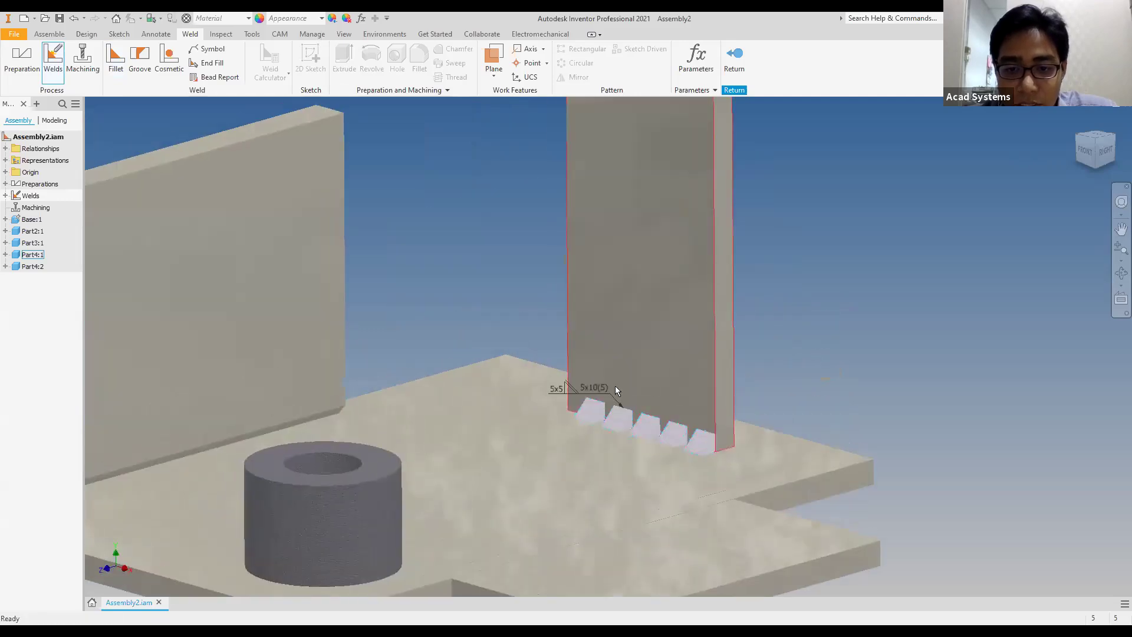
pyautogui.moveTo(611, 394); pyautogui.dragTo(540, 316)
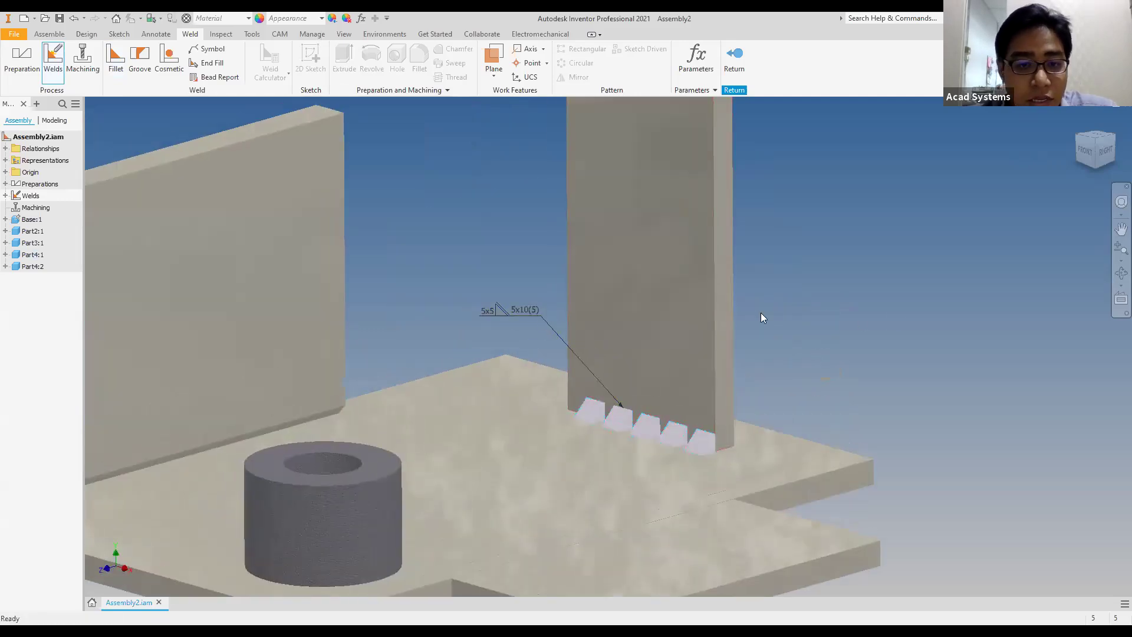
# Open Fillet Weld 1 from the weldment's beads to review its settings, and close it
pyautogui.click(5, 196)
pyautogui.click(15, 207)
pyautogui.click(50, 220)
pyautogui.doubleClick(51, 219)
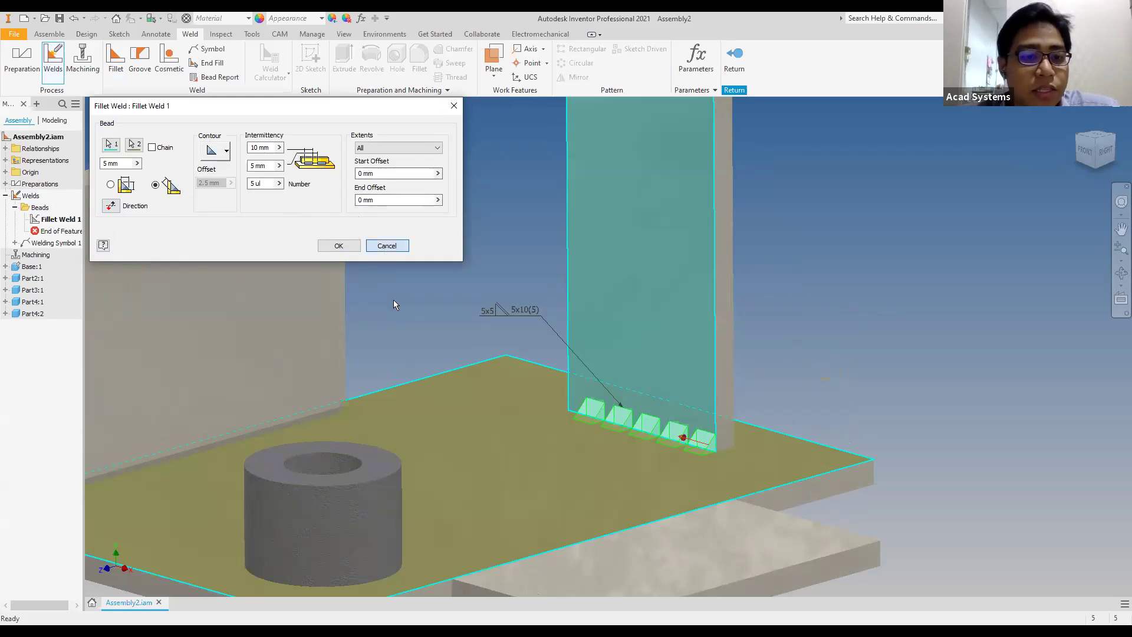
pyautogui.click(387, 246)
# Start another 5 mm fillet weld between the opposite face of the upright plate and the base's top face
pyautogui.scroll(5, 413, 322)
pyautogui.scroll(-3, 454, 341)
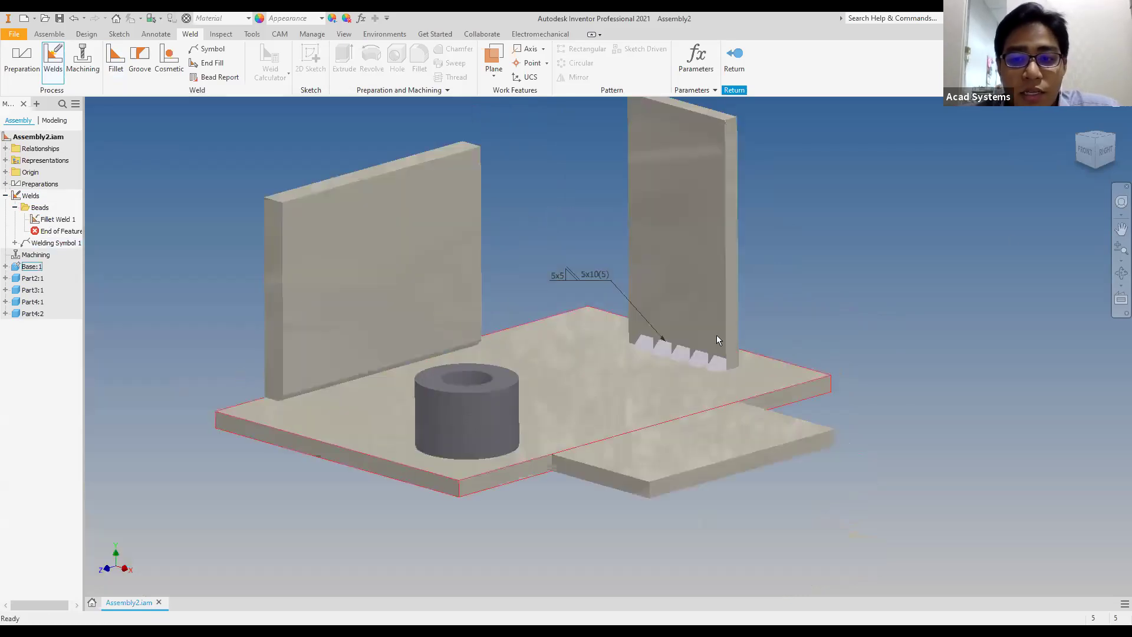
pyautogui.click(1117, 141)
pyautogui.scroll(-5, 592, 407)
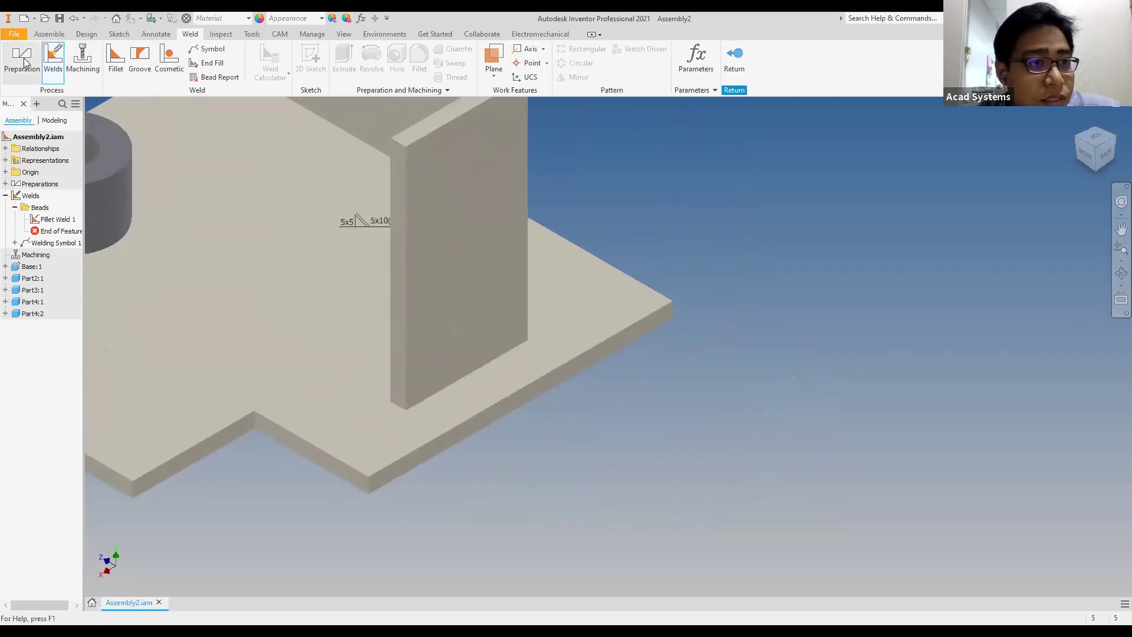
pyautogui.click(49, 69)
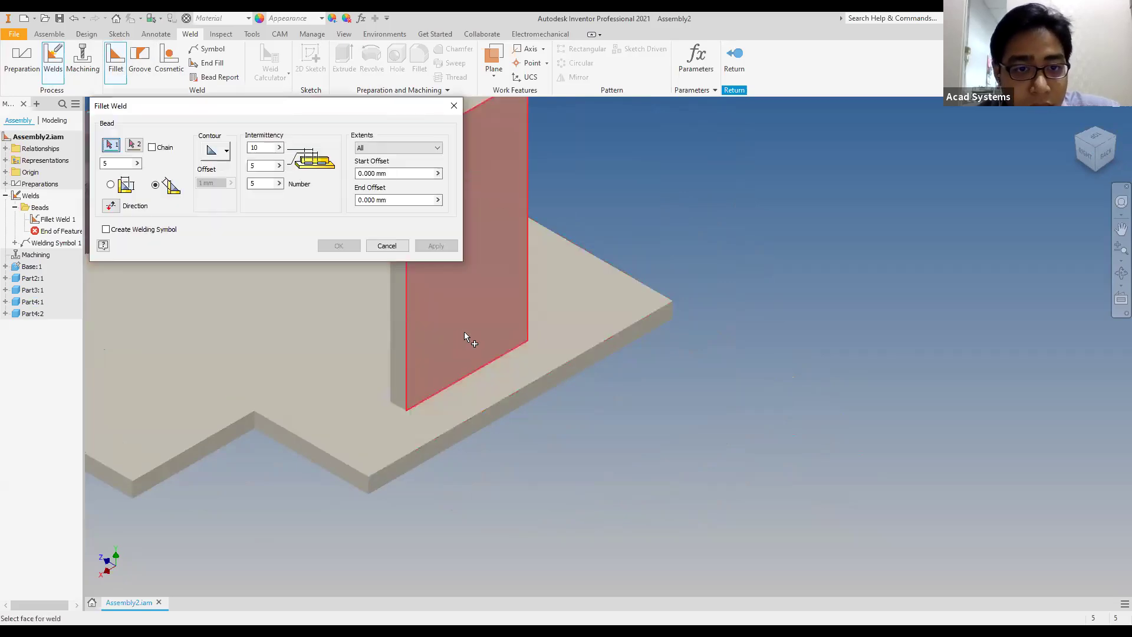
pyautogui.click(466, 334)
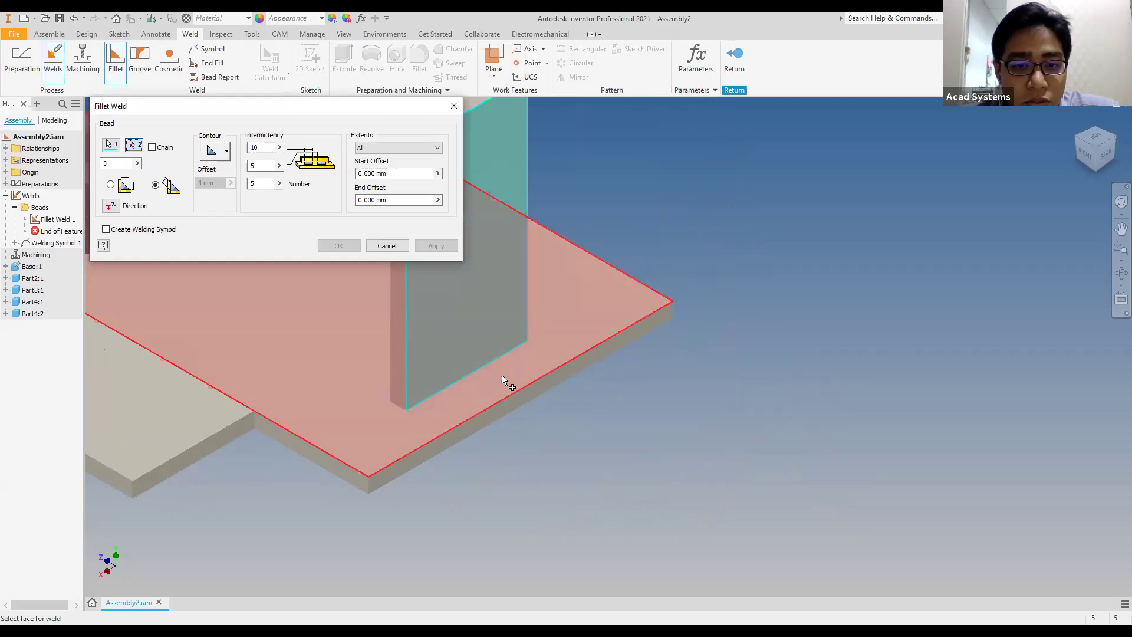
pyautogui.click(501, 378)
# Clear the intermittent length, spacing and number, and create the bead as a continuous fillet weld over the whole edge
pyautogui.moveTo(259, 147); pyautogui.dragTo(249, 149)
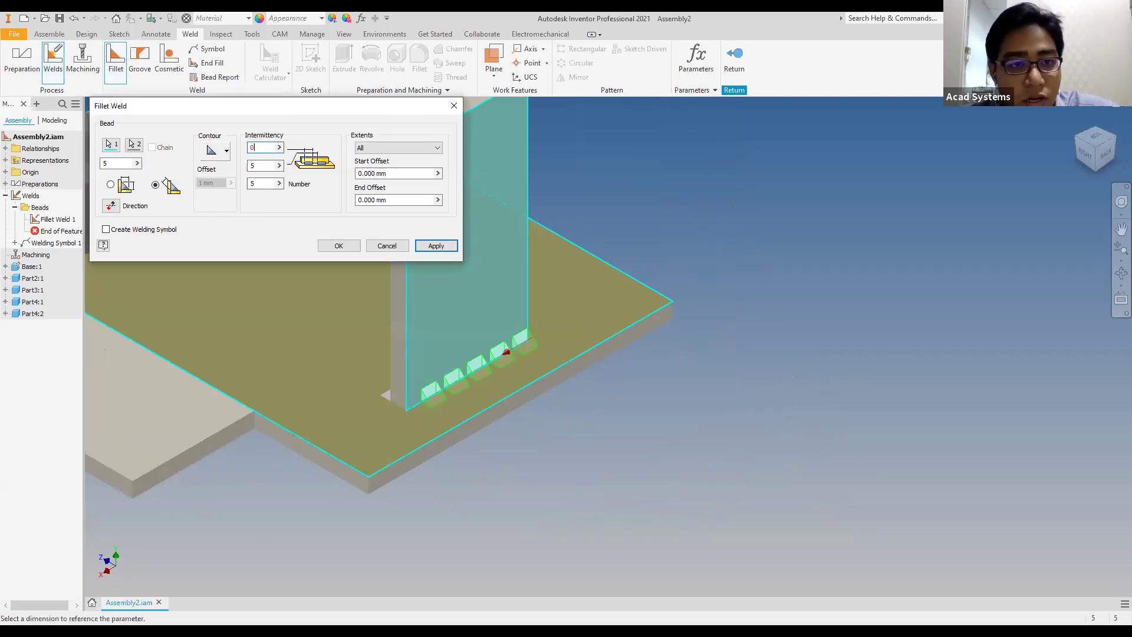
pyautogui.press('Delete')
pyautogui.press('Tab')
pyautogui.press('Delete')
pyautogui.press('Tab')
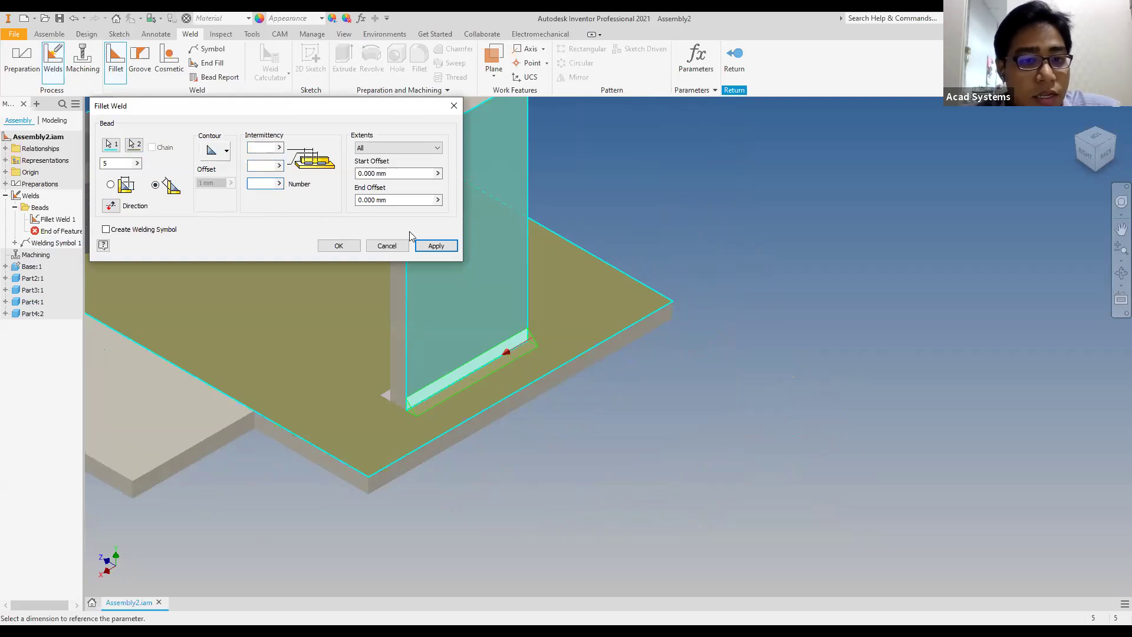
pyautogui.click(435, 245)
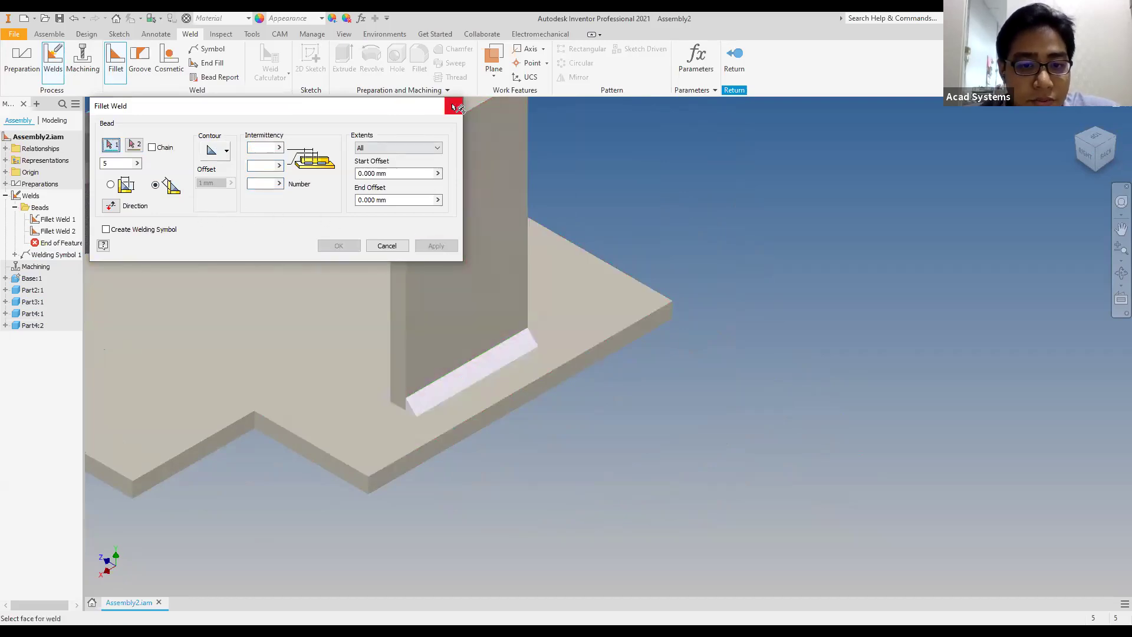
pyautogui.click(453, 107)
# Open Fillet Weld 2 to check its settings for a welding symbol option, and close it
pyautogui.scroll(3, 439, 440)
pyautogui.scroll(-6, 439, 439)
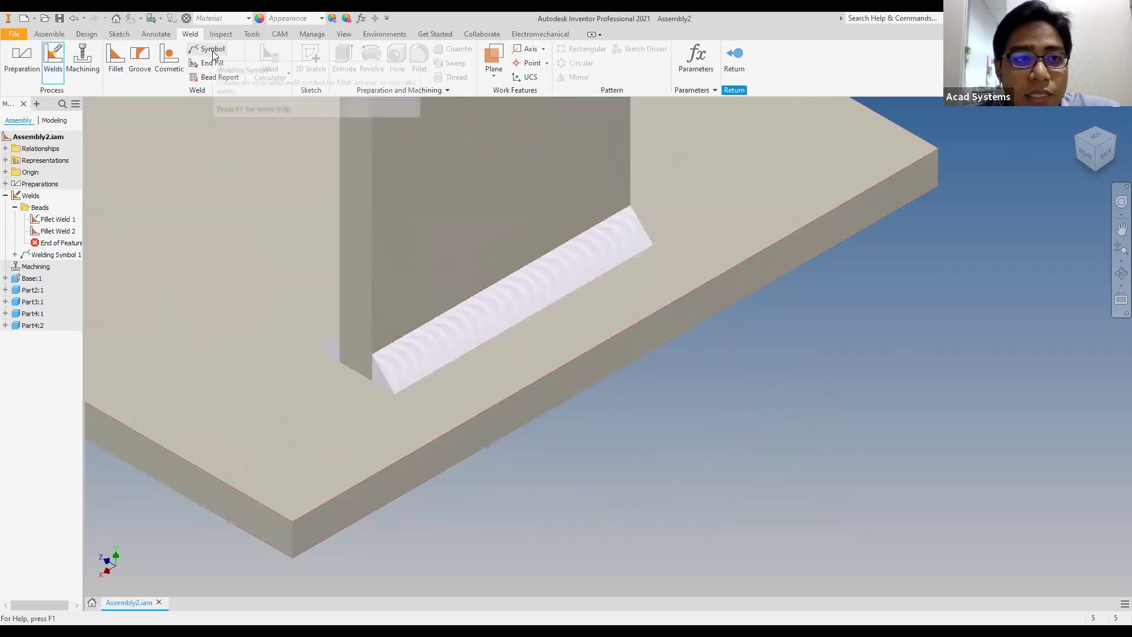
pyautogui.click(60, 234)
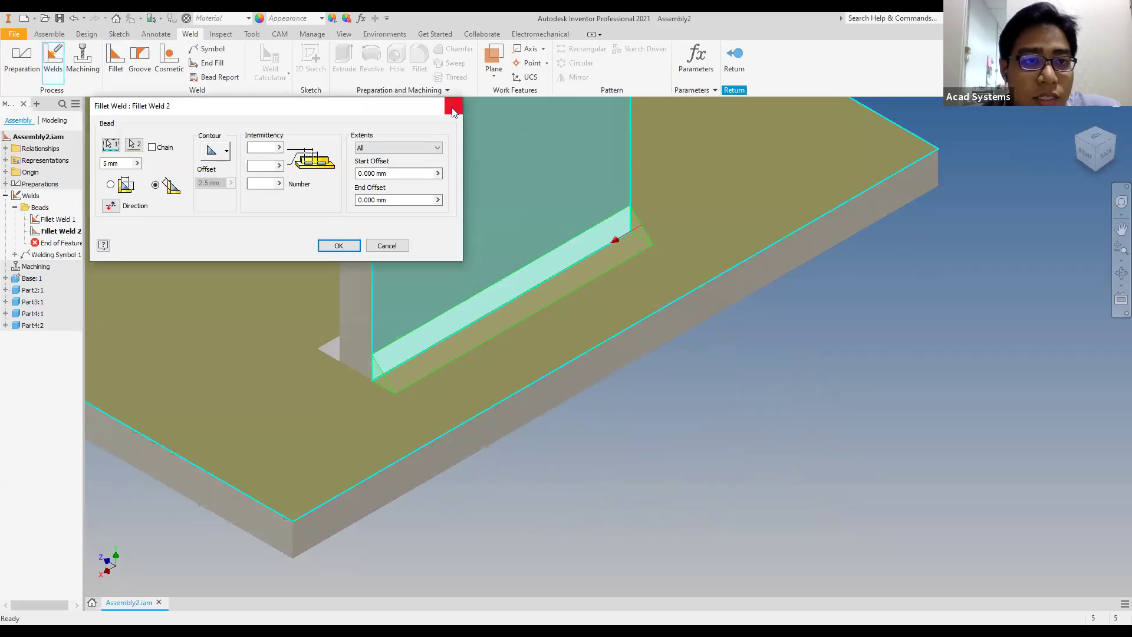
pyautogui.click(454, 108)
# Add a welding symbol linked to Fillet Weld 2 and move it away from the bead, beyond the upright plate's edge
pyautogui.click(214, 51)
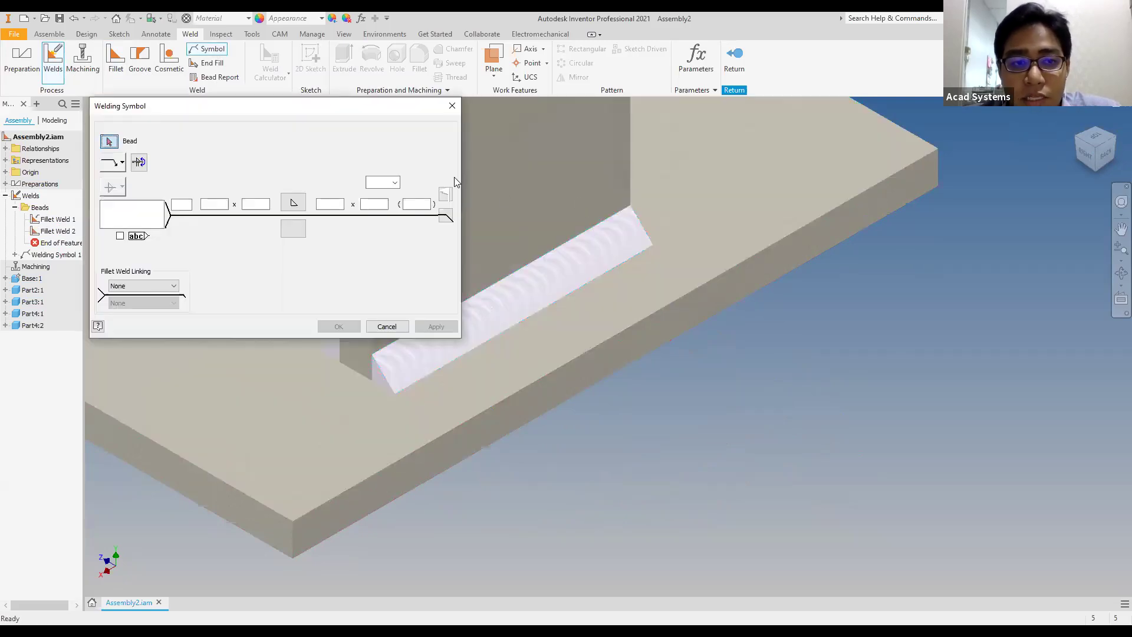
pyautogui.moveTo(649, 306); pyautogui.dragTo(794, 362, button='middle')
pyautogui.click(711, 328)
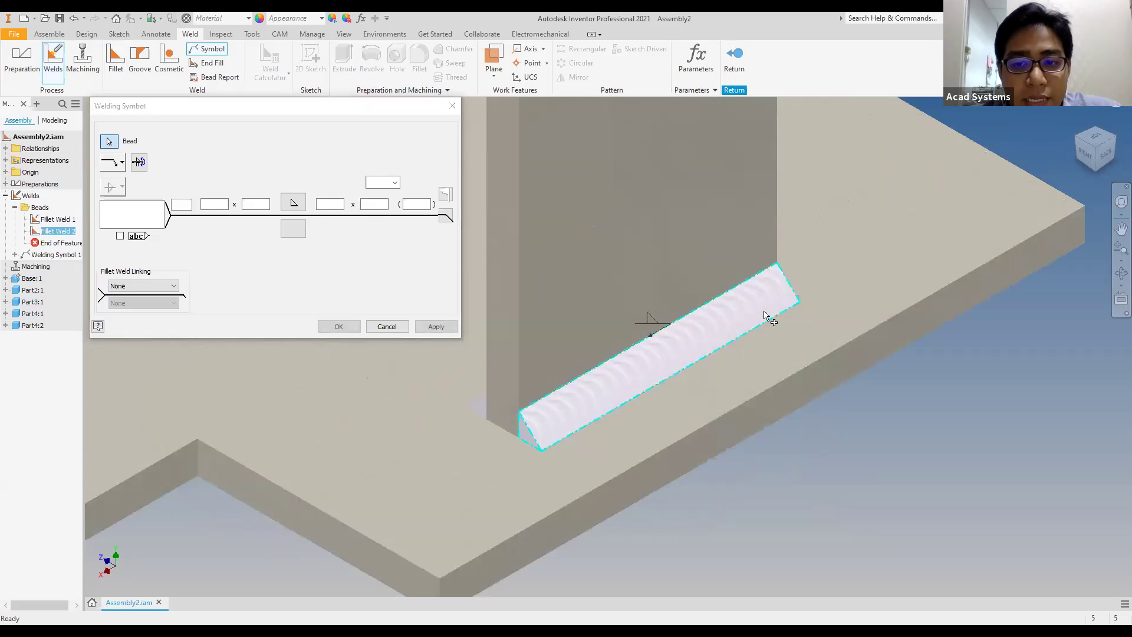
pyautogui.click(173, 285)
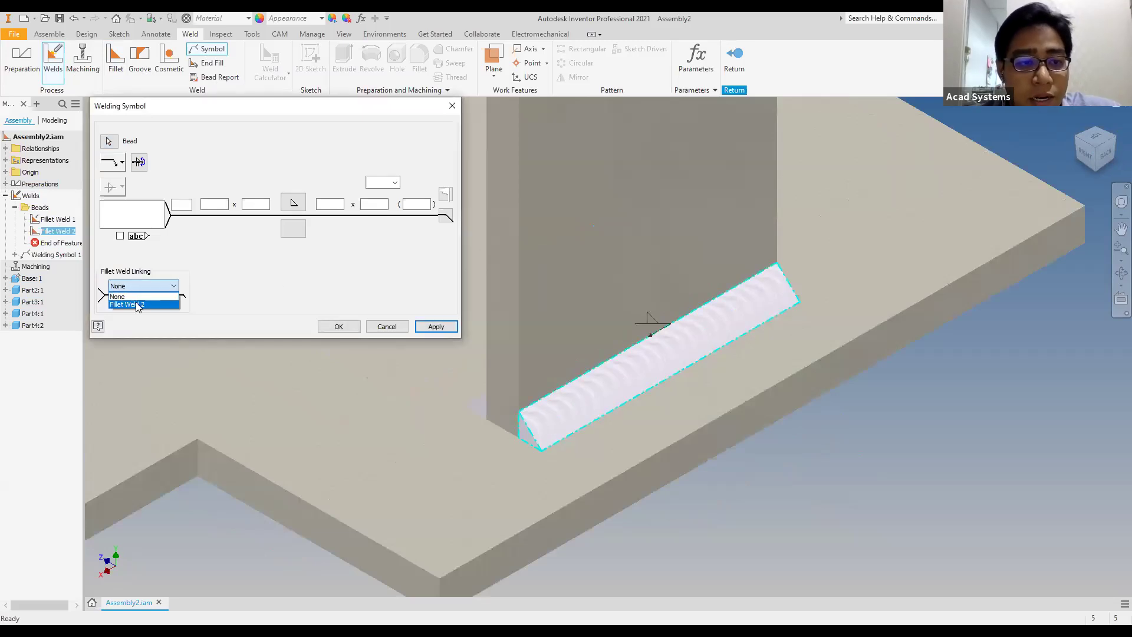
pyautogui.click(137, 304)
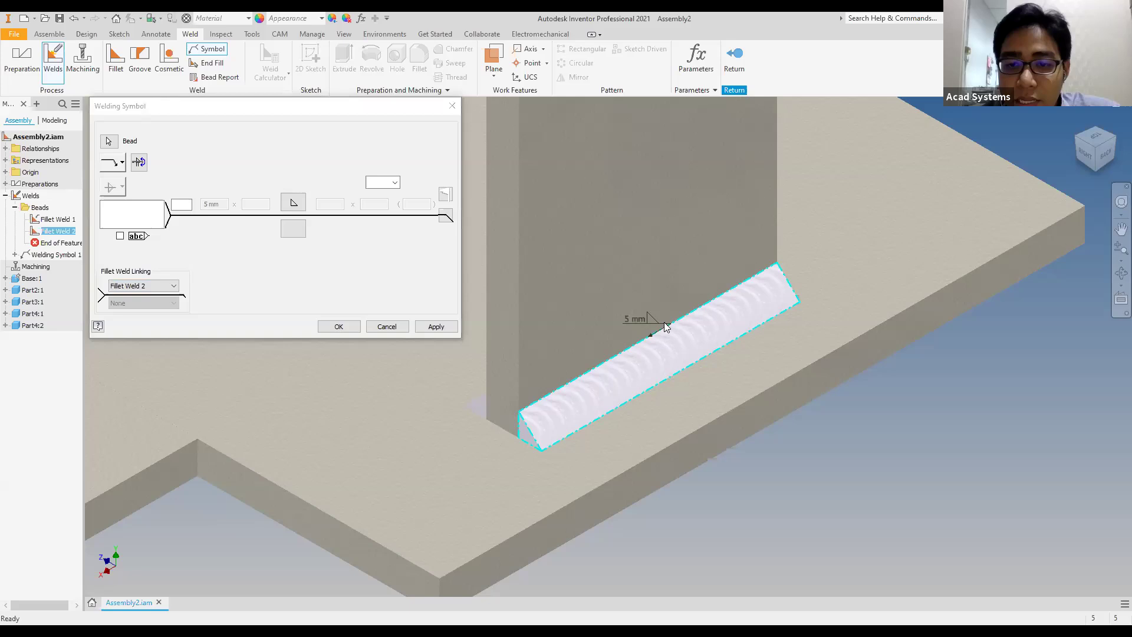
pyautogui.click(428, 327)
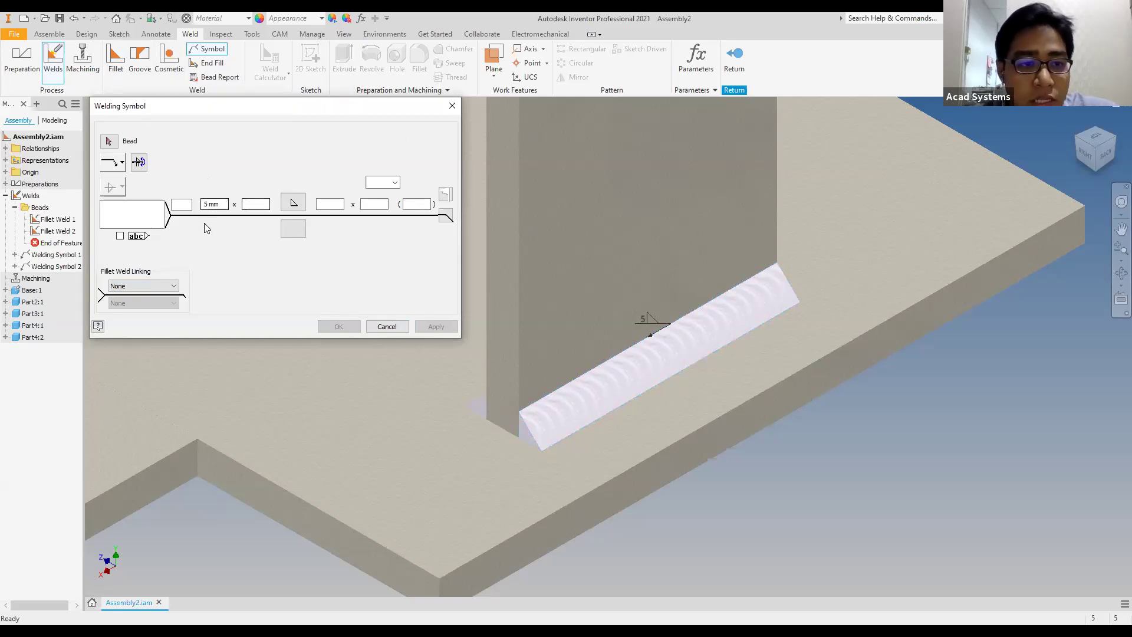
pyautogui.click(698, 326)
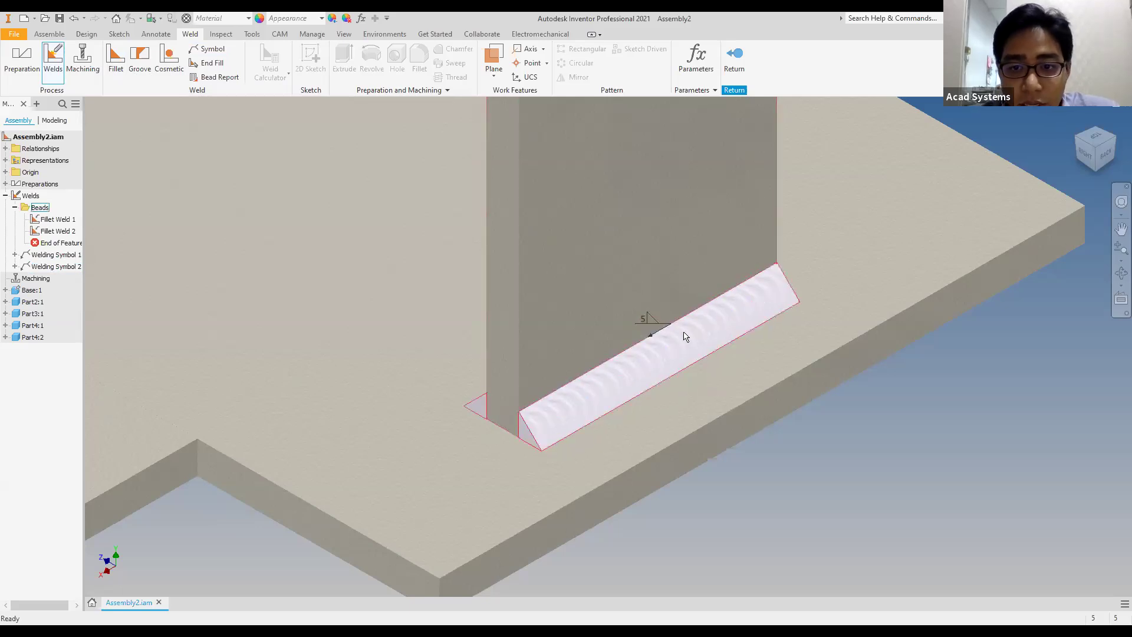
pyautogui.moveTo(675, 328); pyautogui.dragTo(845, 179)
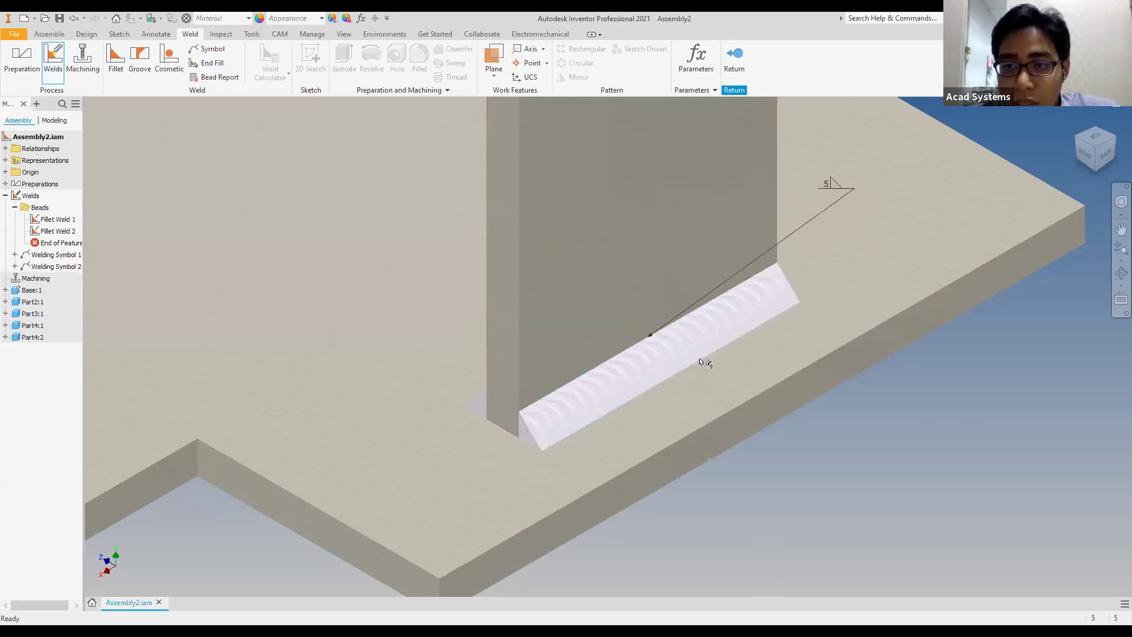
# Start a fillet weld between the bevelled bottom face of the other upright plate and the base's top face
pyautogui.scroll(-6, 284, 228)
pyautogui.moveTo(306, 163); pyautogui.dragTo(513, 246, button='middle')
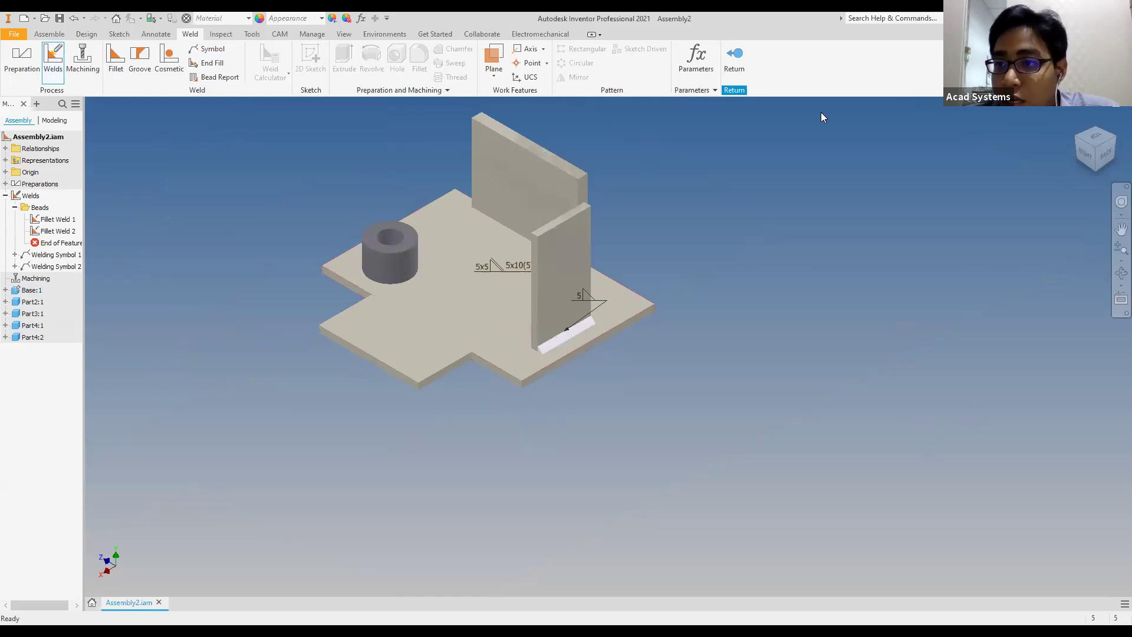
pyautogui.click(1077, 140)
pyautogui.scroll(6, 418, 388)
pyautogui.scroll(3, 438, 427)
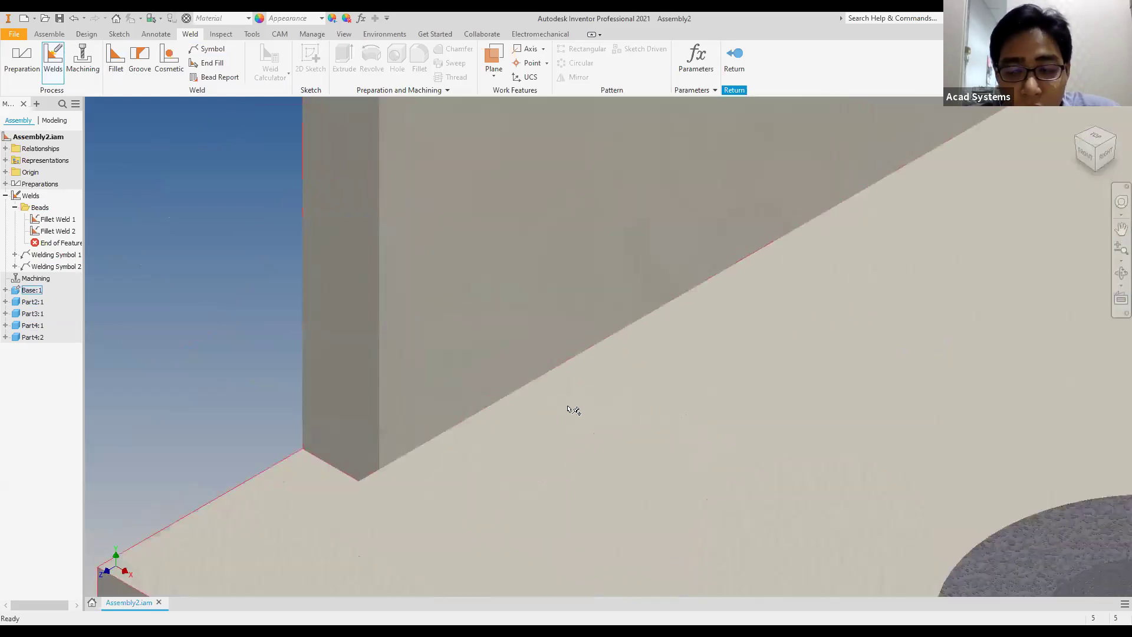
pyautogui.moveTo(1098, 152); pyautogui.dragTo(1097, 120)
pyautogui.moveTo(500, 495)
pyautogui.mouseDown(button='middle')
pyautogui.moveTo(513, 412)
pyautogui.moveTo(528, 394)
pyautogui.mouseUp(button='middle')
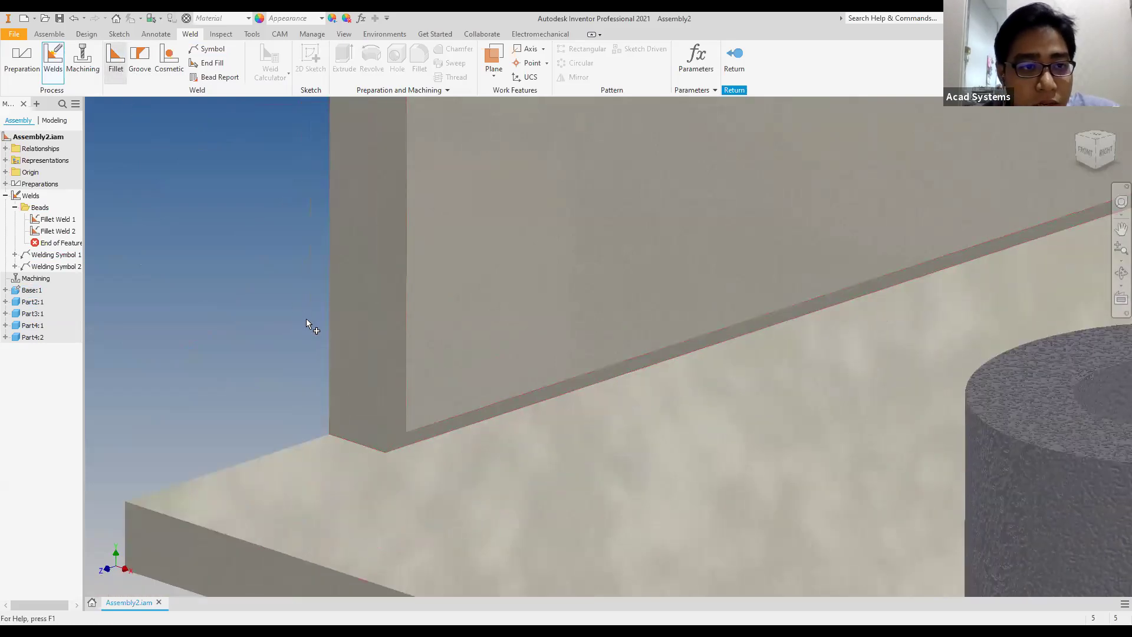
pyautogui.scroll(-5, 451, 352)
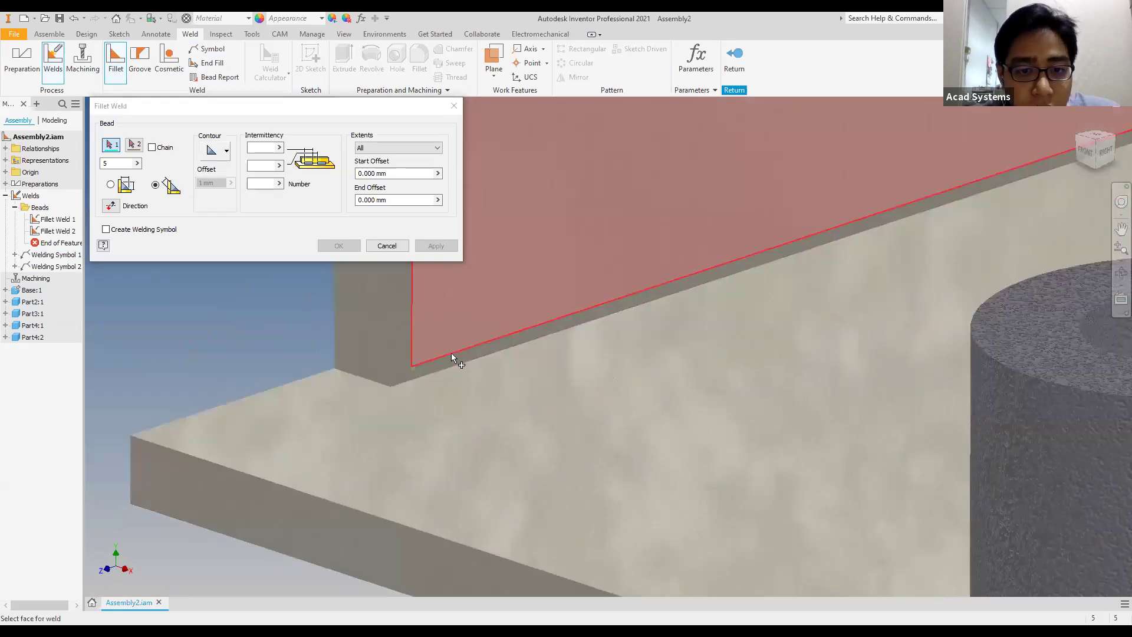
pyautogui.click(448, 366)
pyautogui.click(135, 145)
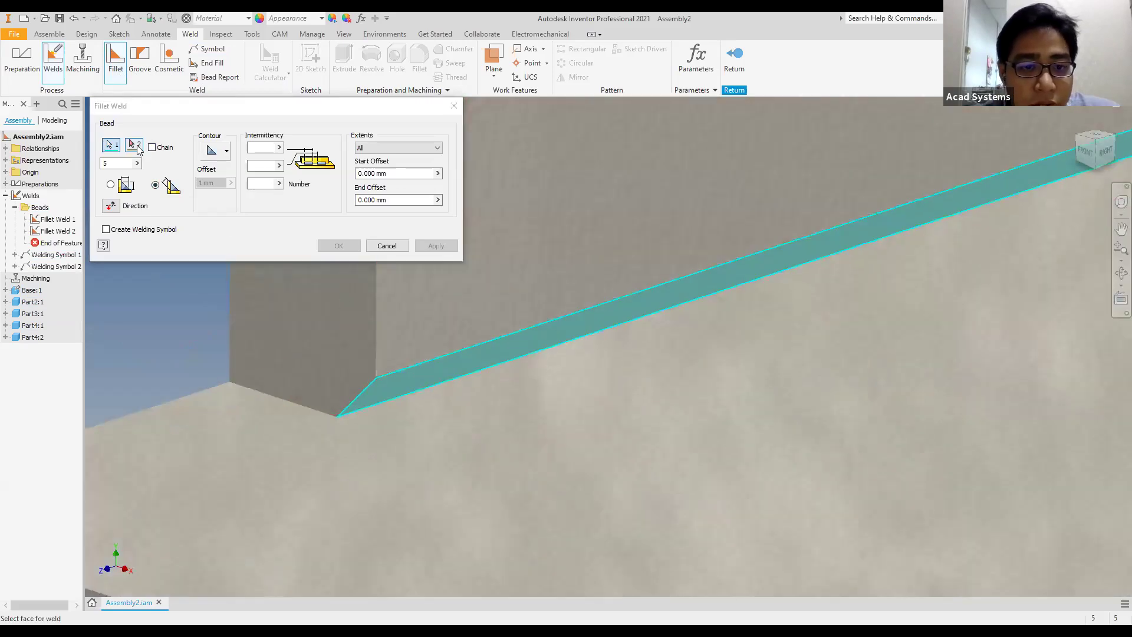
pyautogui.click(407, 433)
# Try the bevelled-edge fillet weld with a 2 mm and a 3 mm throat size, and cancel the command
pyautogui.click(120, 163)
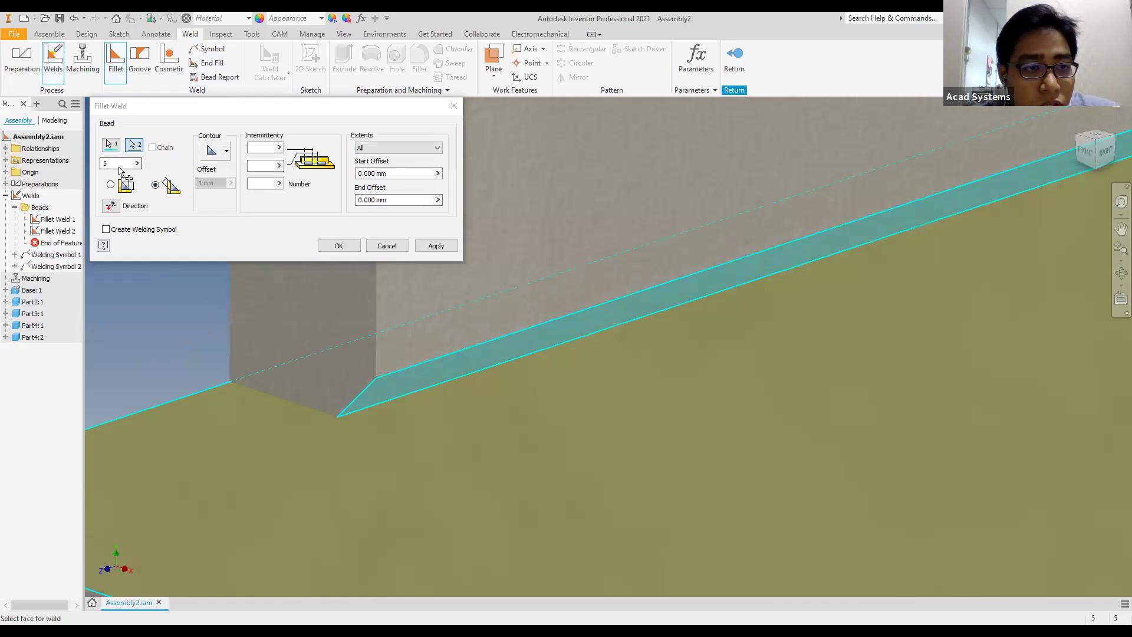
pyautogui.write('2')
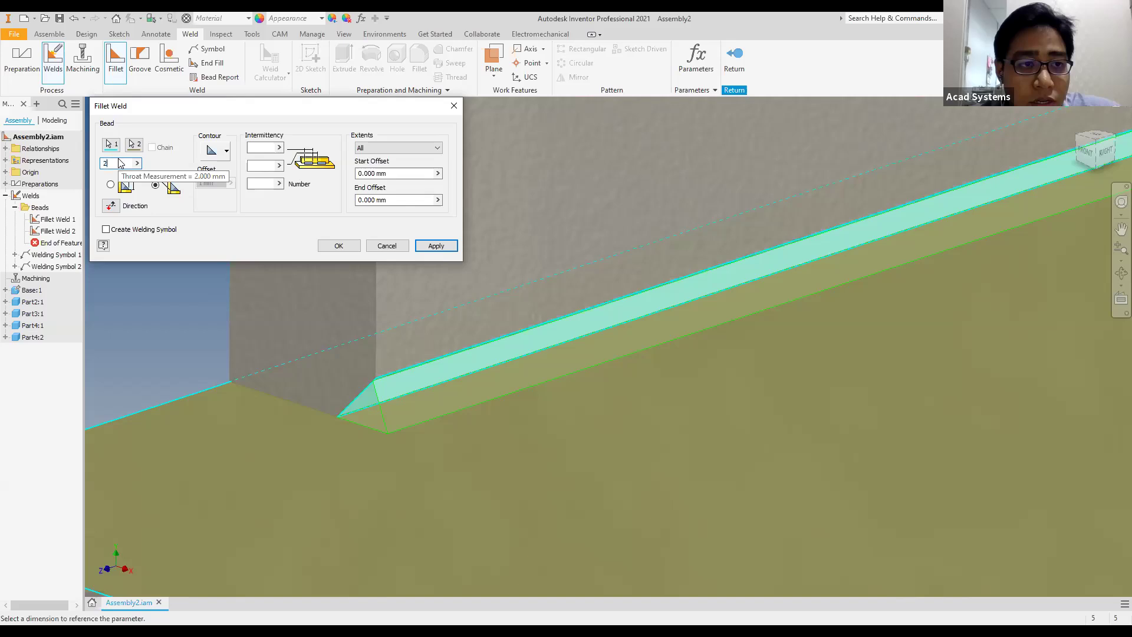
pyautogui.moveTo(112, 163); pyautogui.dragTo(88, 173)
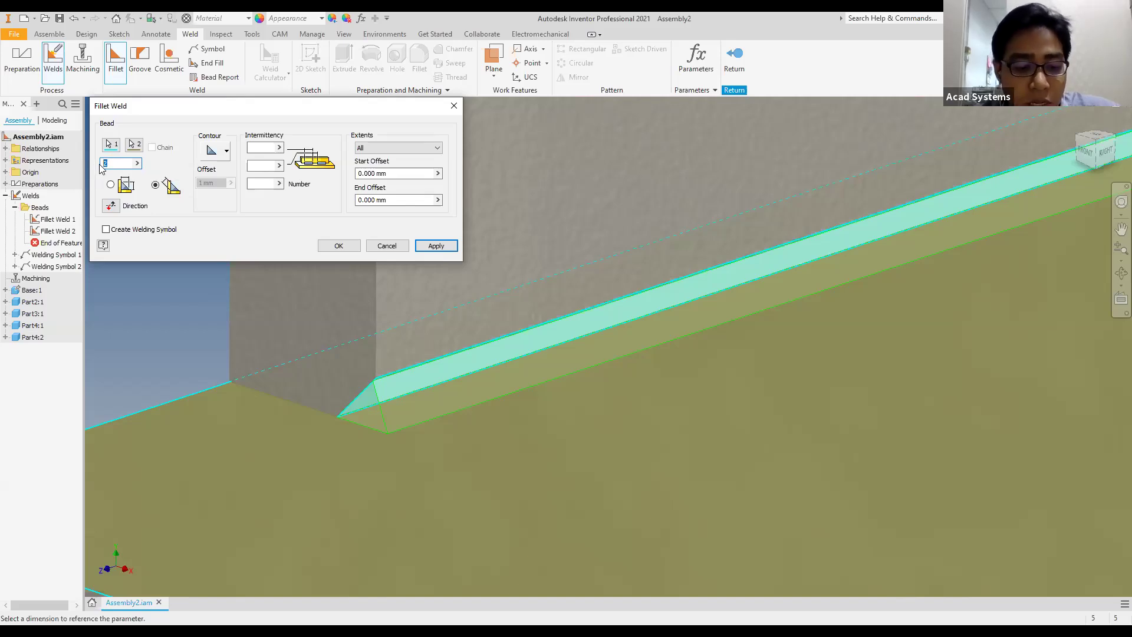
pyautogui.write('3')
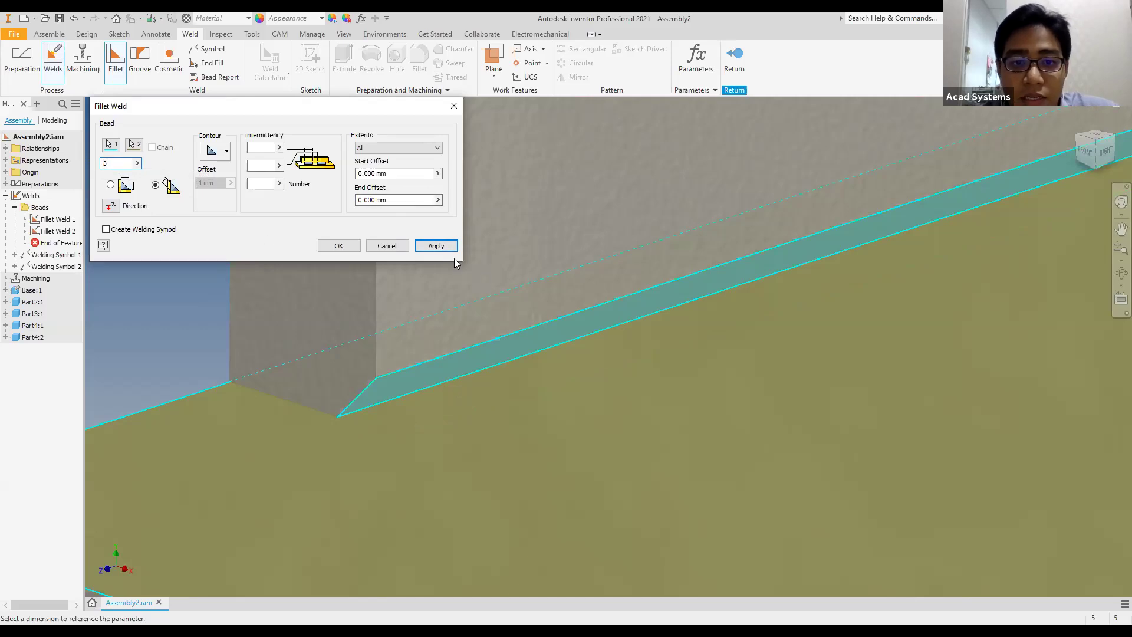
pyautogui.click(437, 245)
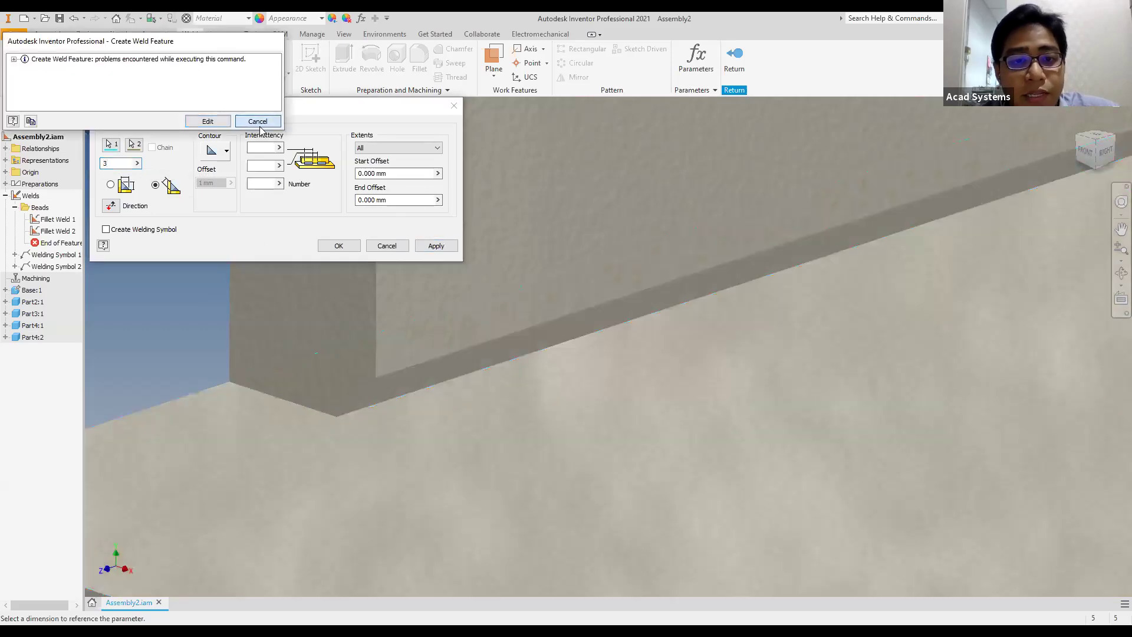
pyautogui.click(259, 120)
pyautogui.click(387, 246)
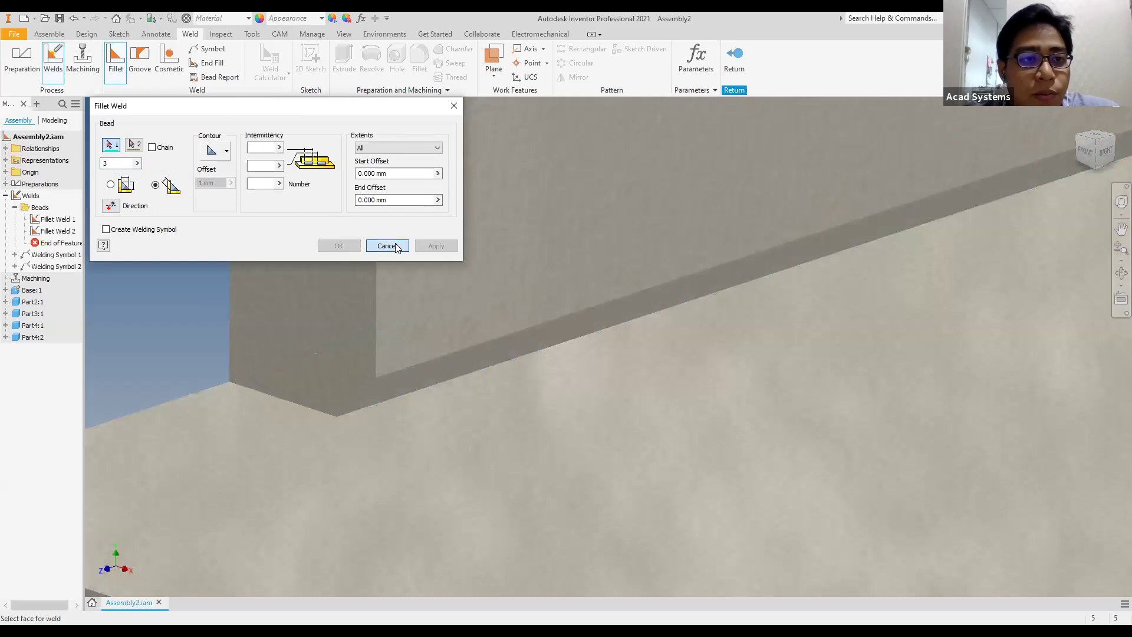
# Start a fillet weld between the upright plate's bevel and side face as first faces and the base's top face as second face
pyautogui.click(115, 62)
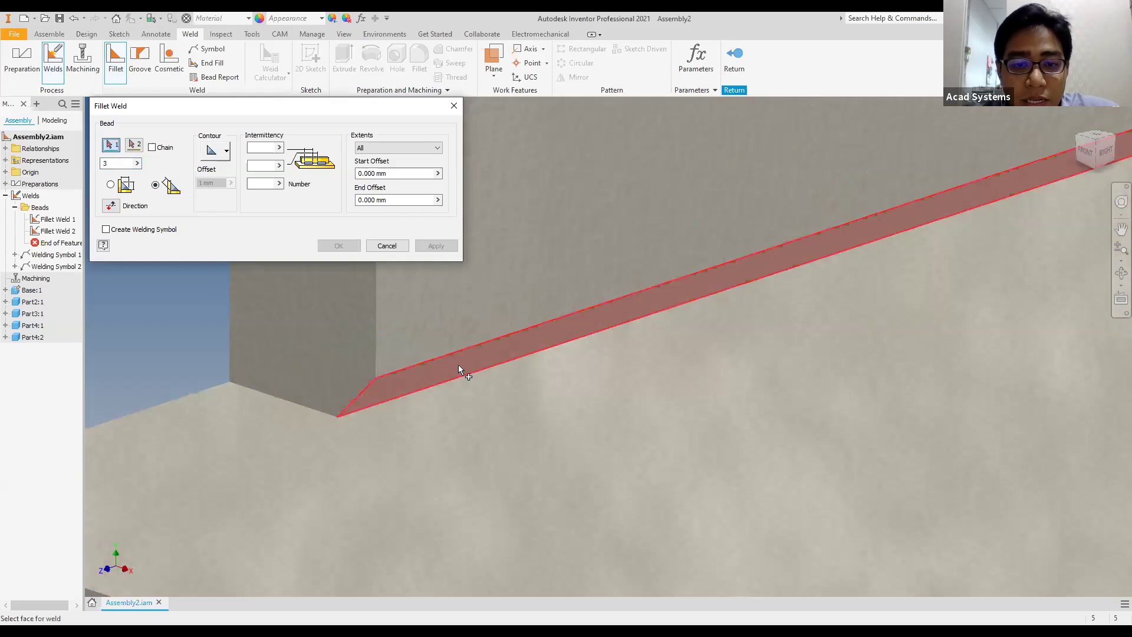
pyautogui.click(459, 366)
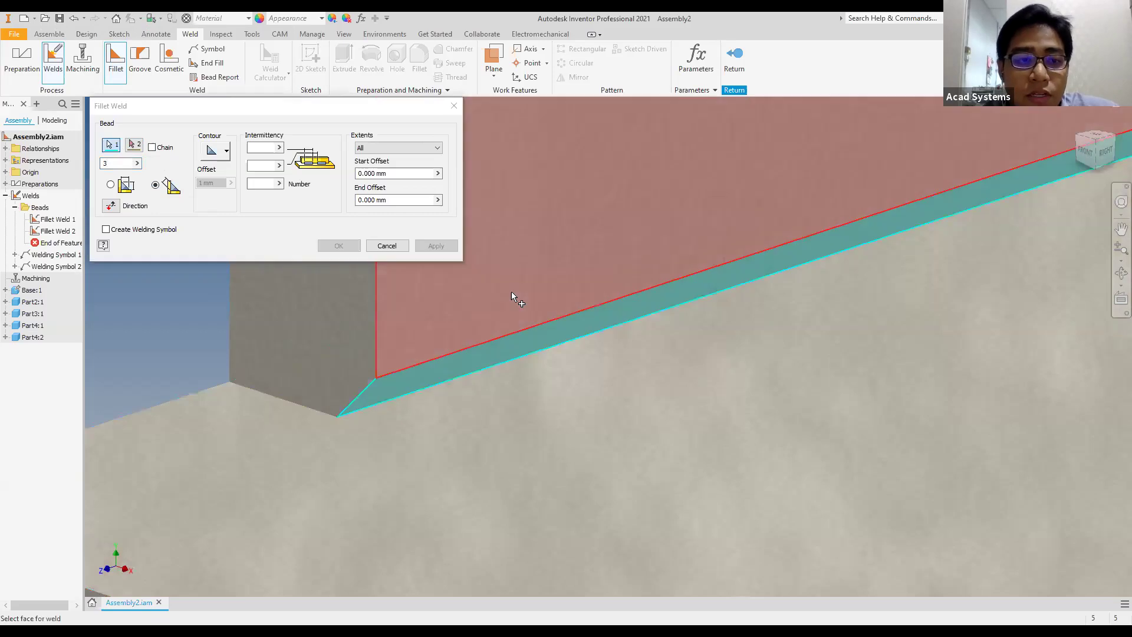
pyautogui.click(516, 296)
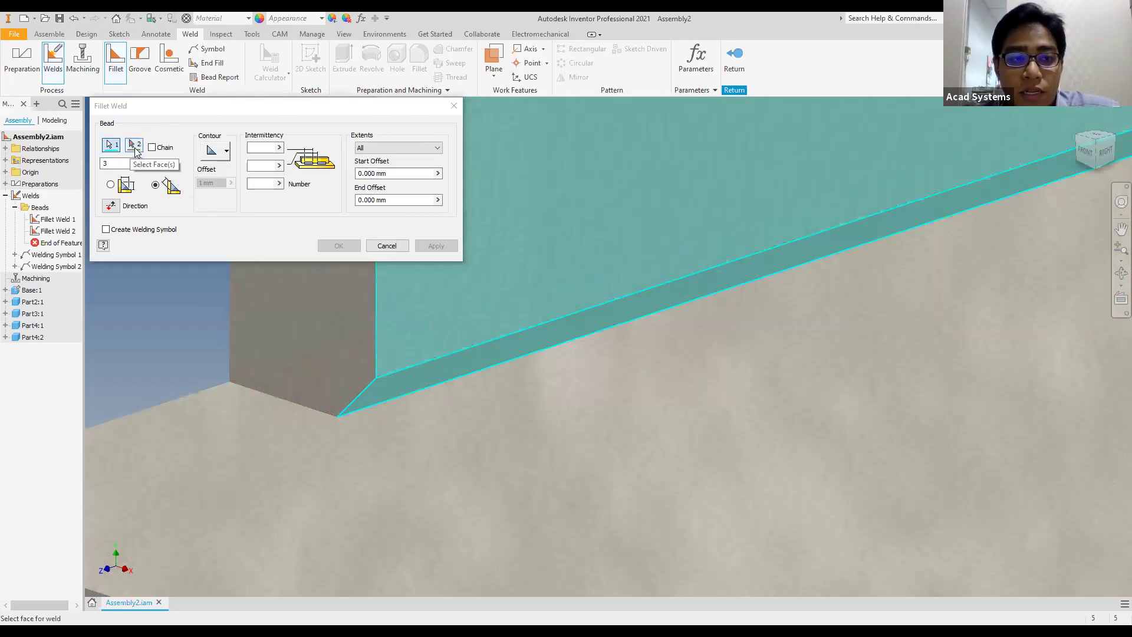
pyautogui.click(137, 146)
pyautogui.click(551, 432)
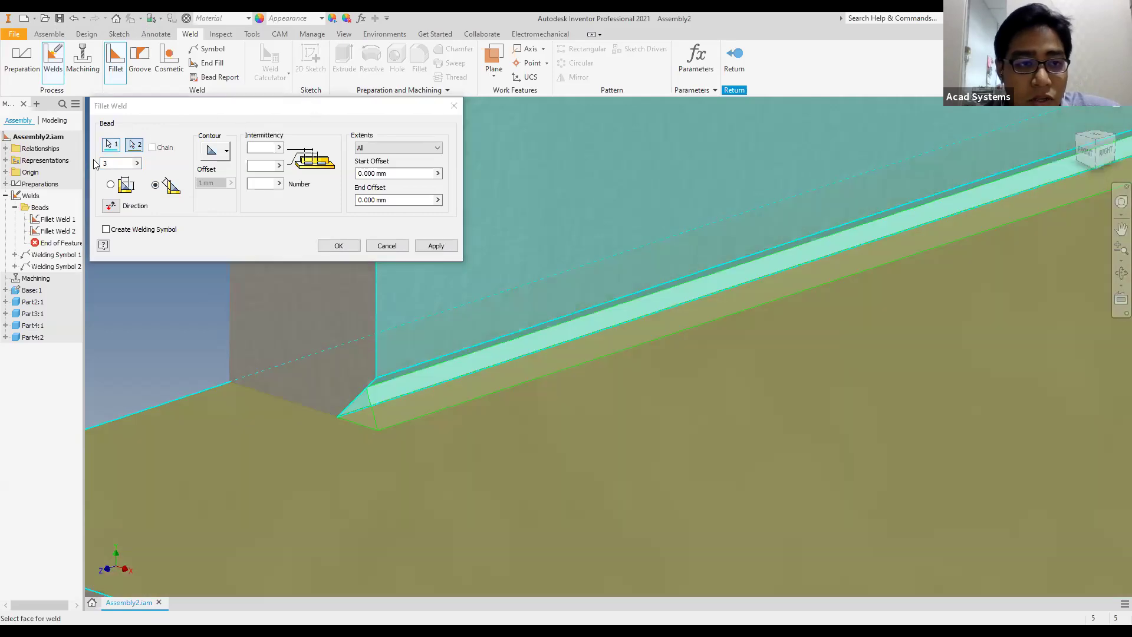
# Create the bead with a 5 mm size and a convex contour with 1 mm offset over the whole edge
pyautogui.click(119, 165)
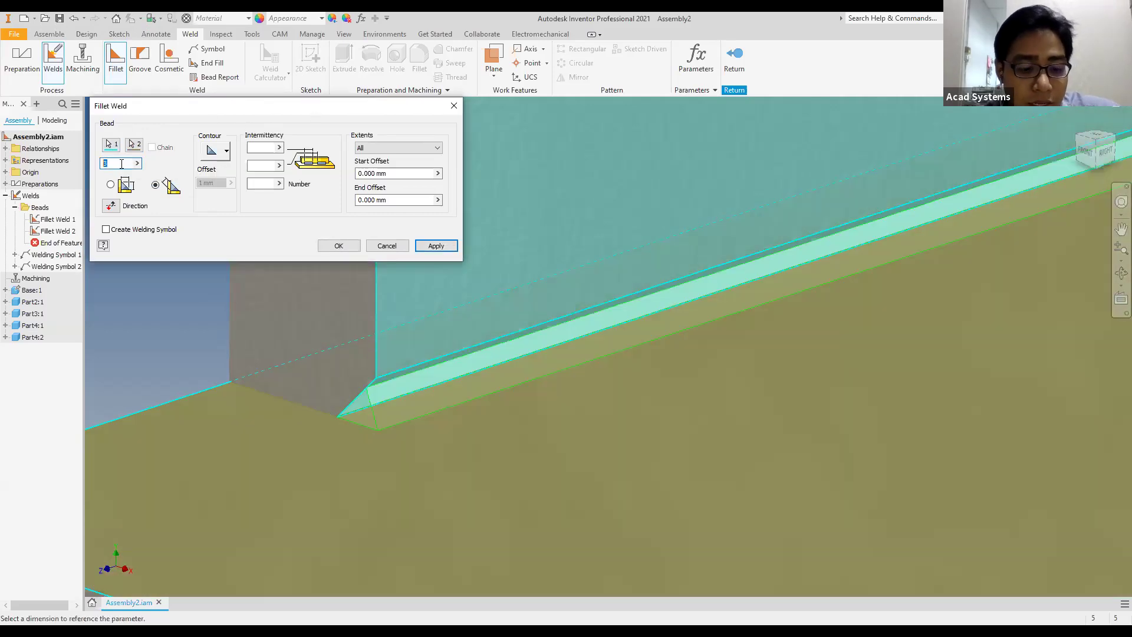
pyautogui.write('5')
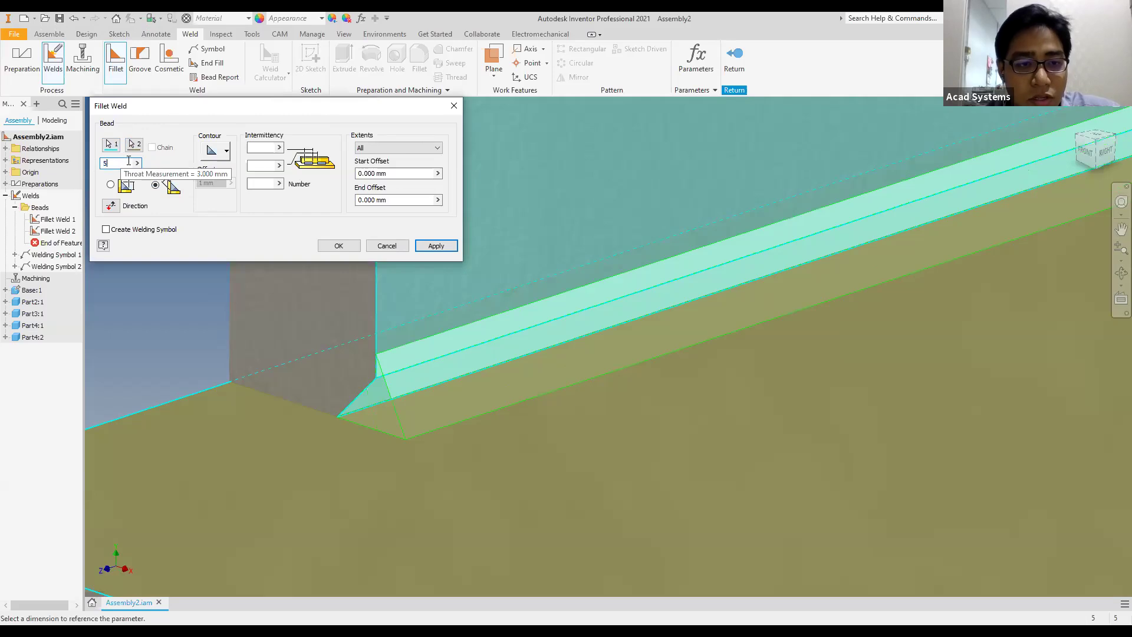
pyautogui.click(226, 151)
pyautogui.click(211, 184)
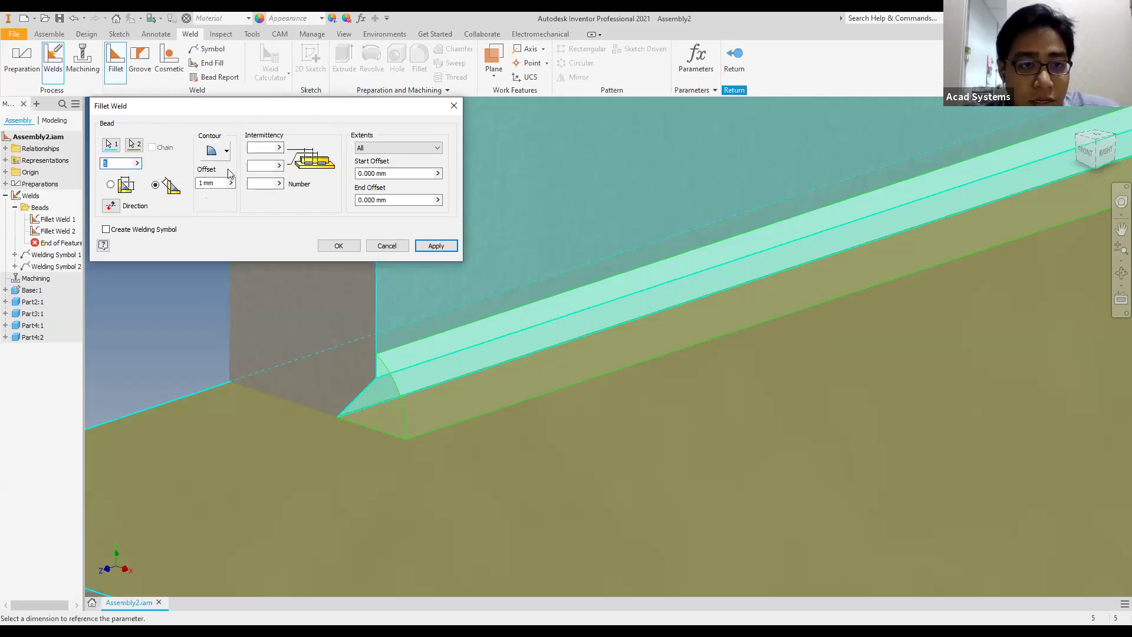
pyautogui.click(451, 246)
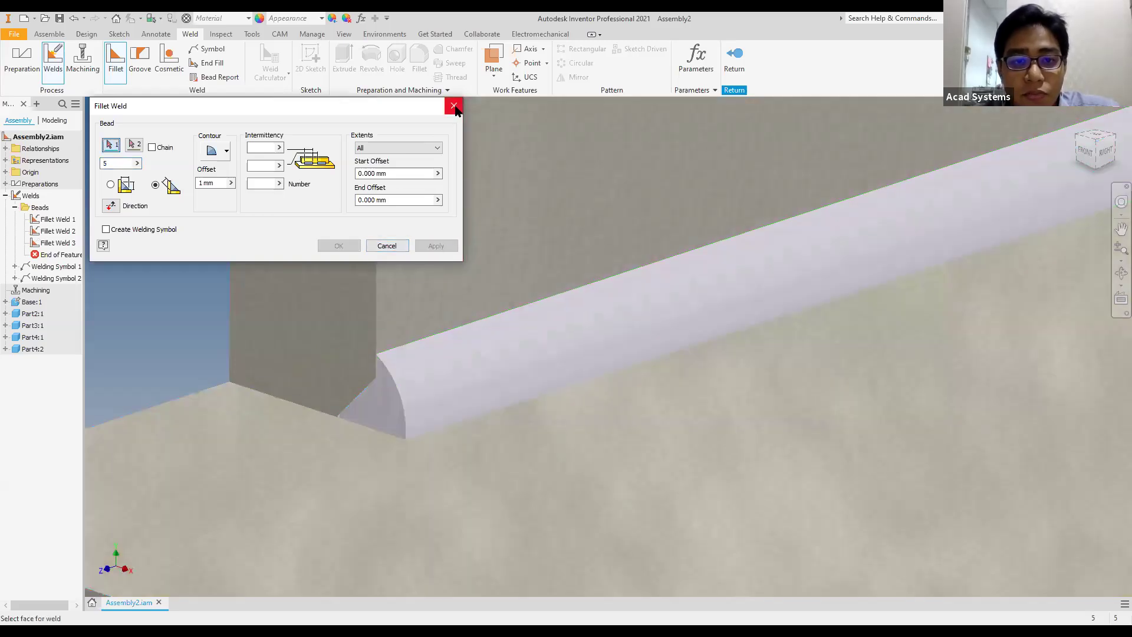
pyautogui.click(455, 107)
# Add a welding symbol linked to Fillet Weld 3 and move it outside the upright plate's outer edge
pyautogui.scroll(-5, 238, 267)
pyautogui.scroll(-2, 523, 281)
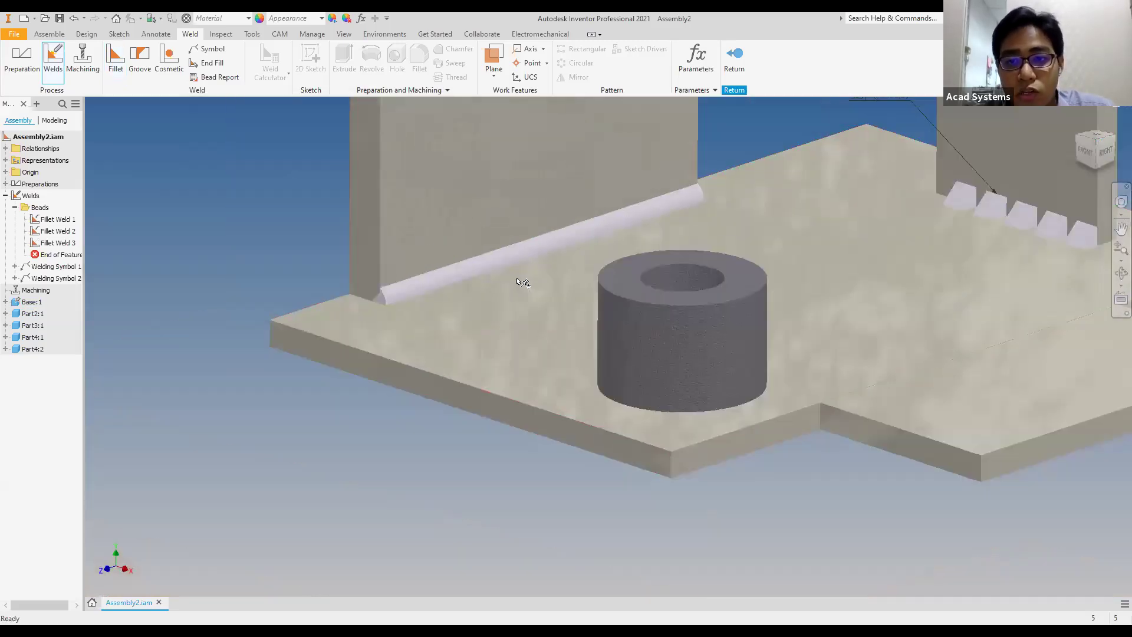
pyautogui.moveTo(487, 282); pyautogui.dragTo(469, 284, button='middle')
pyautogui.scroll(-4, 469, 295)
pyautogui.scroll(6, 412, 342)
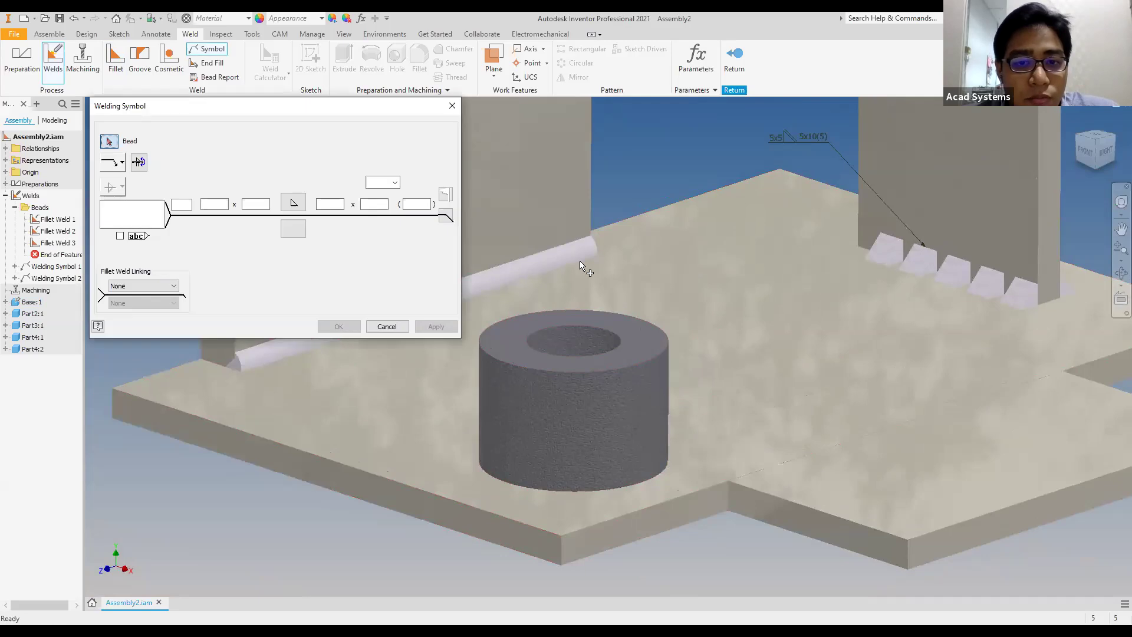
pyautogui.click(502, 250)
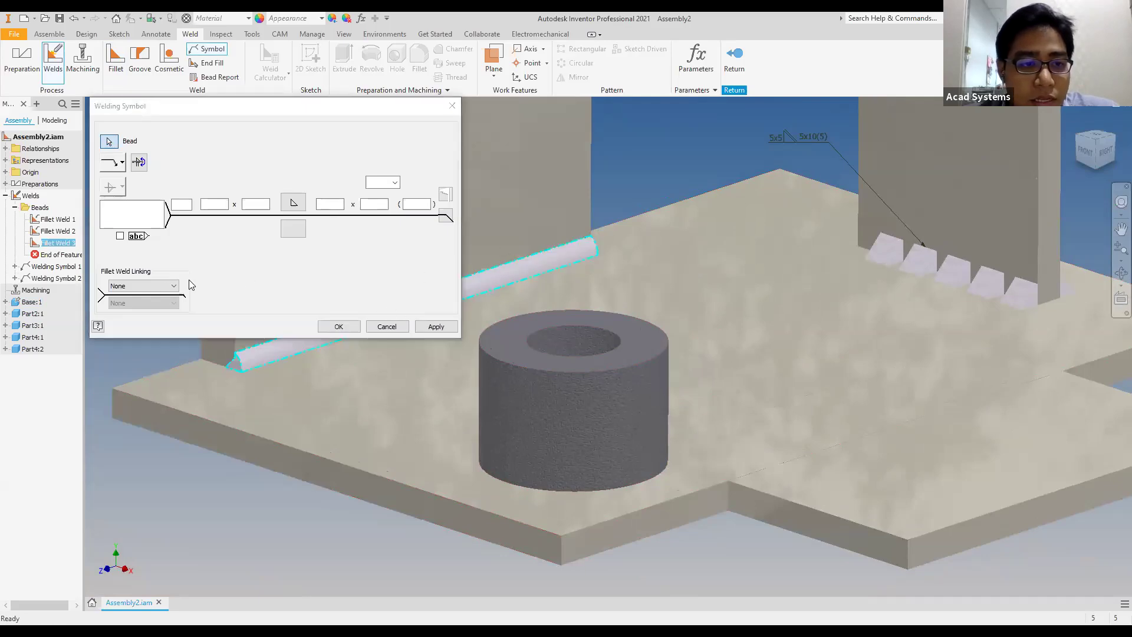
pyautogui.click(436, 326)
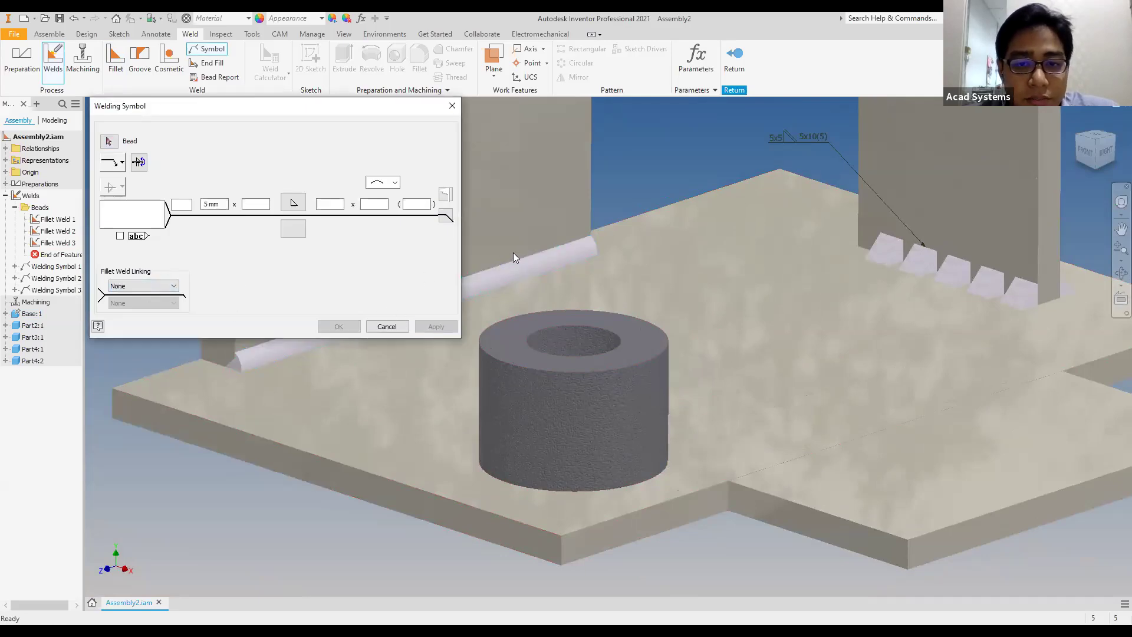
pyautogui.click(449, 104)
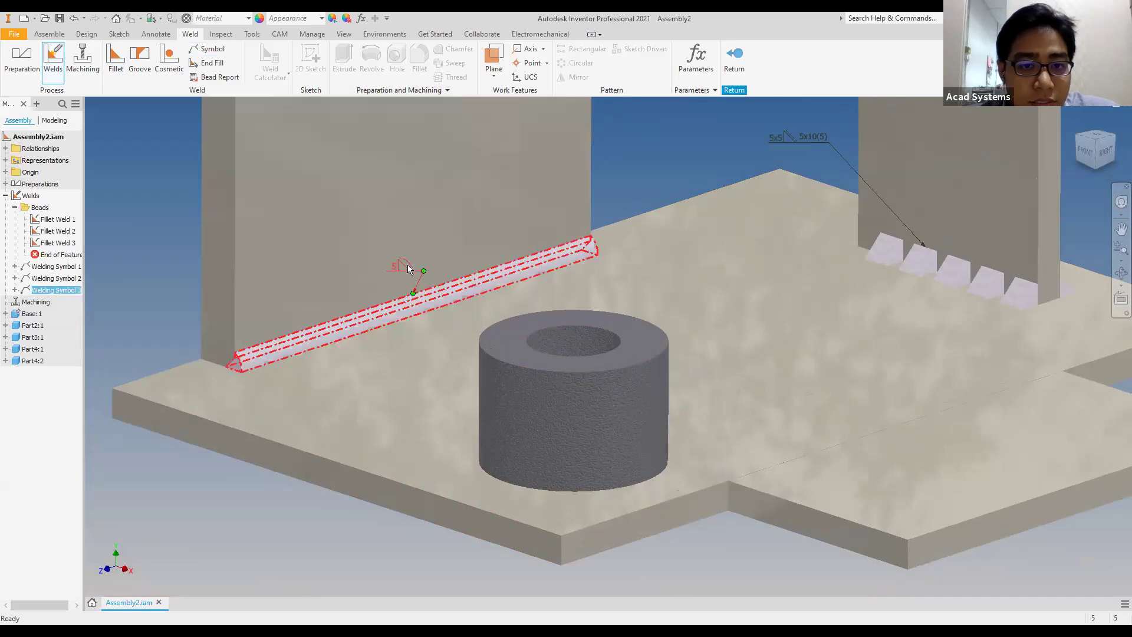
pyautogui.moveTo(424, 275); pyautogui.dragTo(183, 278)
pyautogui.click(634, 174)
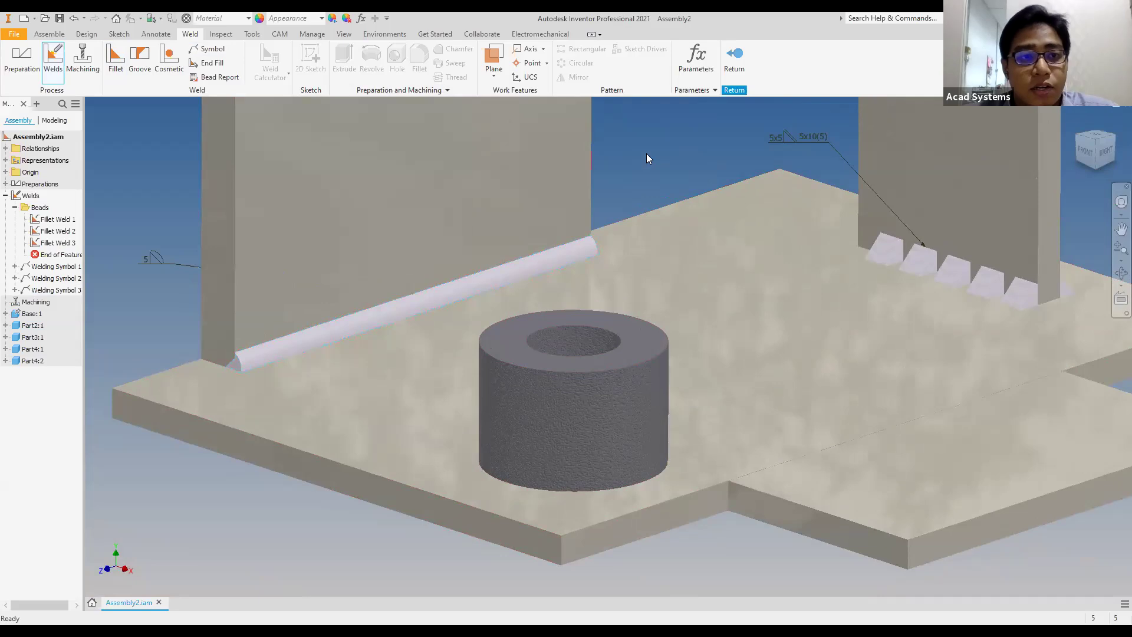
pyautogui.scroll(-2, 643, 155)
pyautogui.scroll(-1, 635, 150)
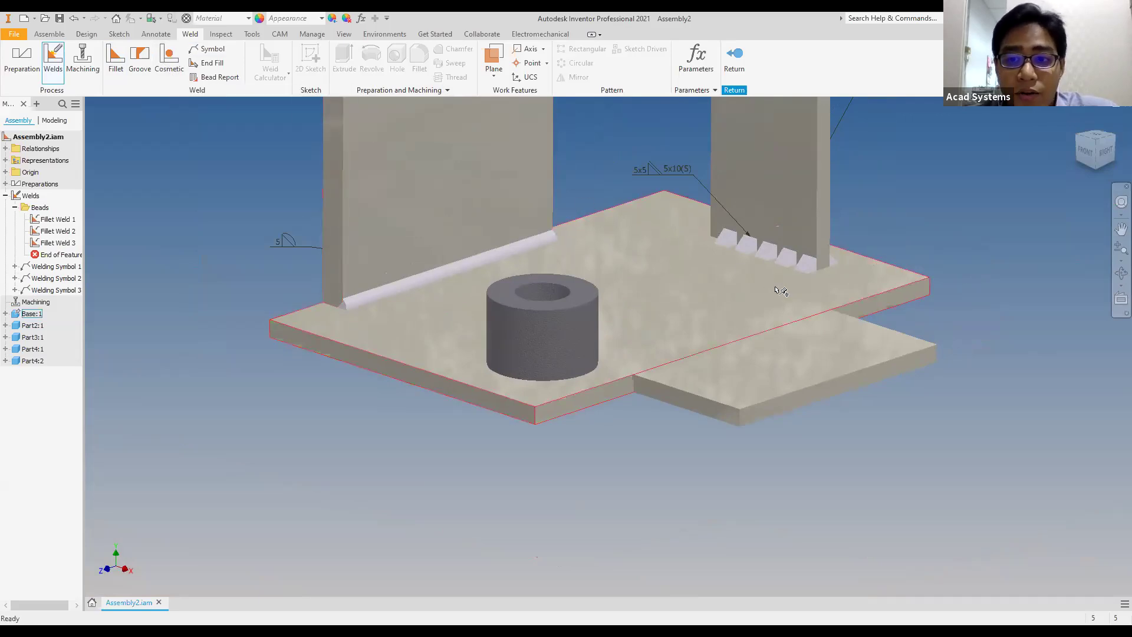
pyautogui.scroll(3, 479, 264)
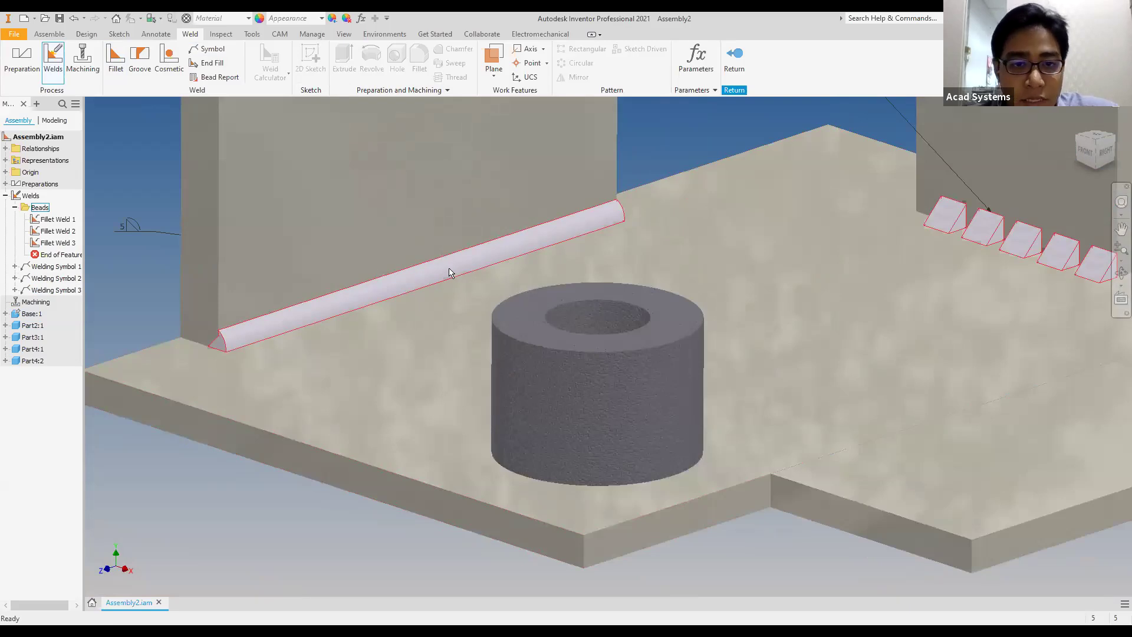
pyautogui.click(411, 287)
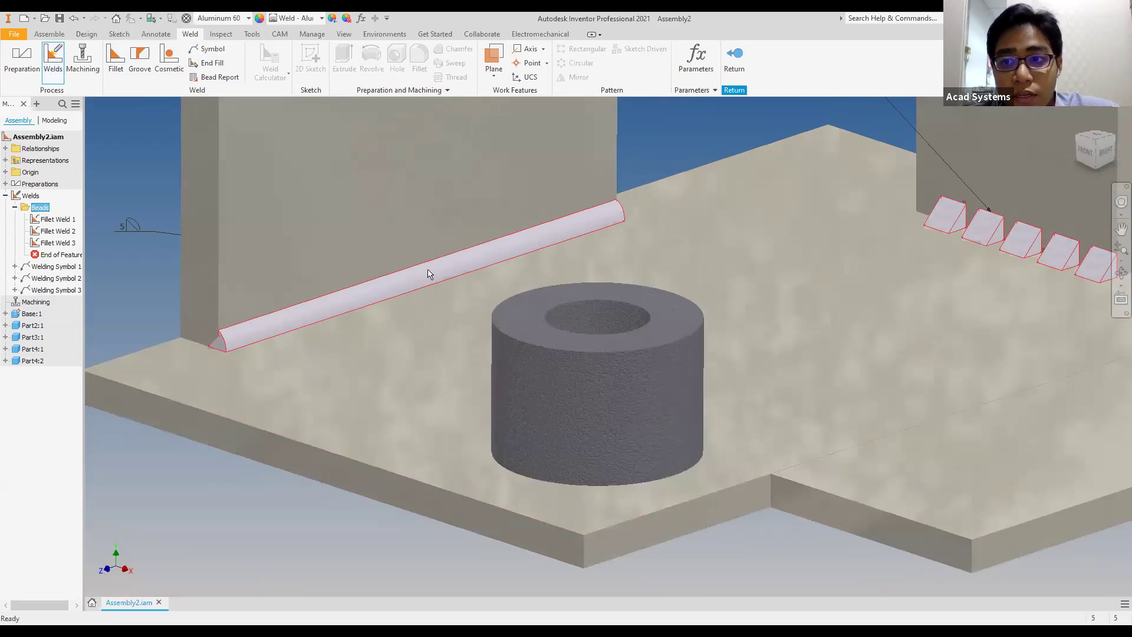
# Create a cosmetic weld along the seam edge between the base and the adjoining flat plate, with all extents
pyautogui.scroll(-3, 917, 316)
pyautogui.moveTo(792, 341); pyautogui.dragTo(596, 384, button='middle')
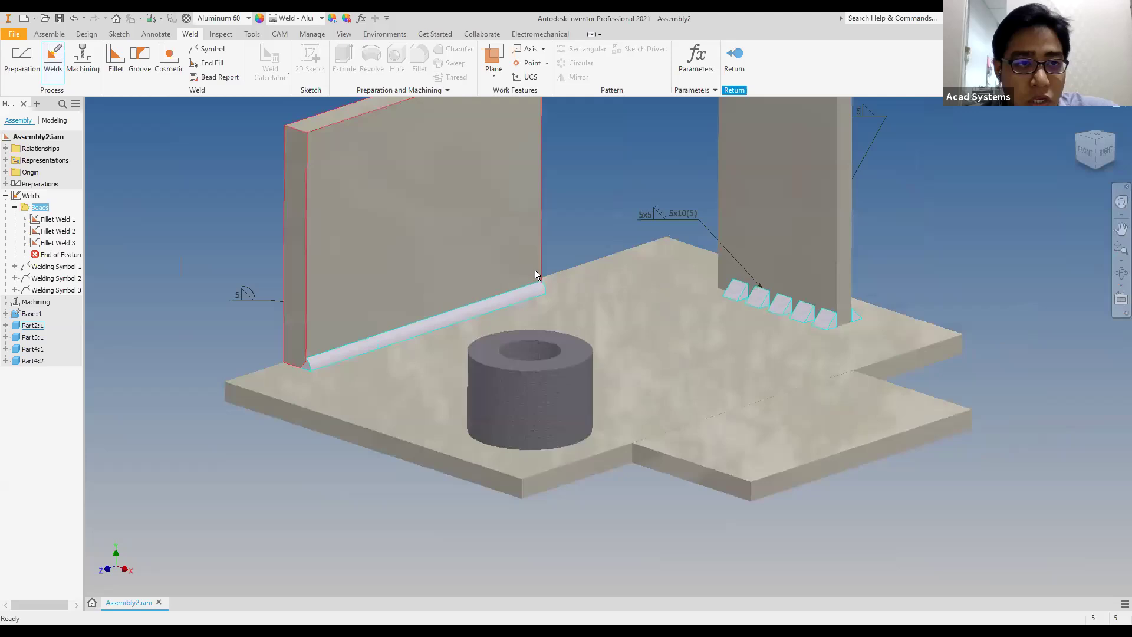
pyautogui.moveTo(536, 270); pyautogui.dragTo(308, 257, button='middle')
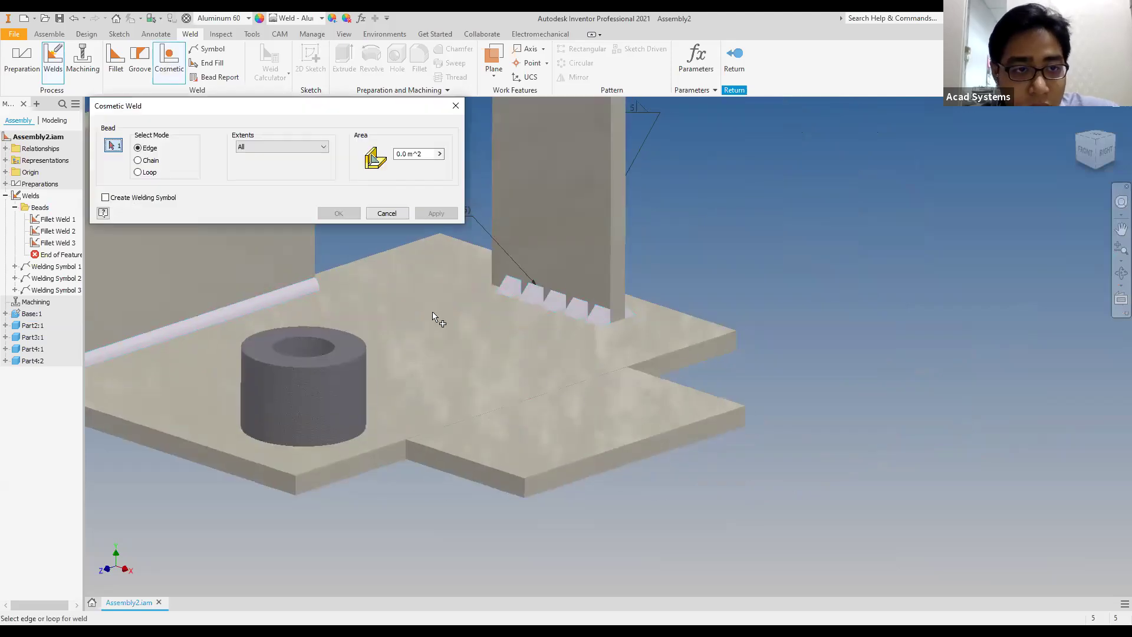
pyautogui.click(462, 260)
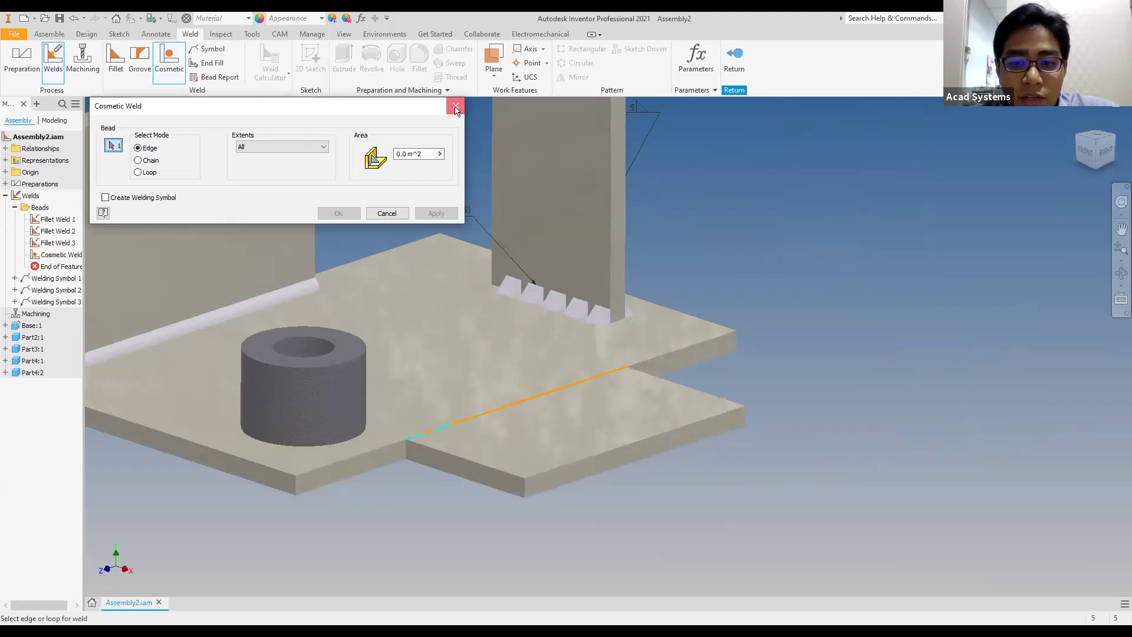
# Finish the Cosmetic Weld command and review the cosmetic weld along the joint between the base plate and the side plate
pyautogui.click(456, 108)
pyautogui.scroll(4, 503, 424)
pyautogui.scroll(-3, 544, 387)
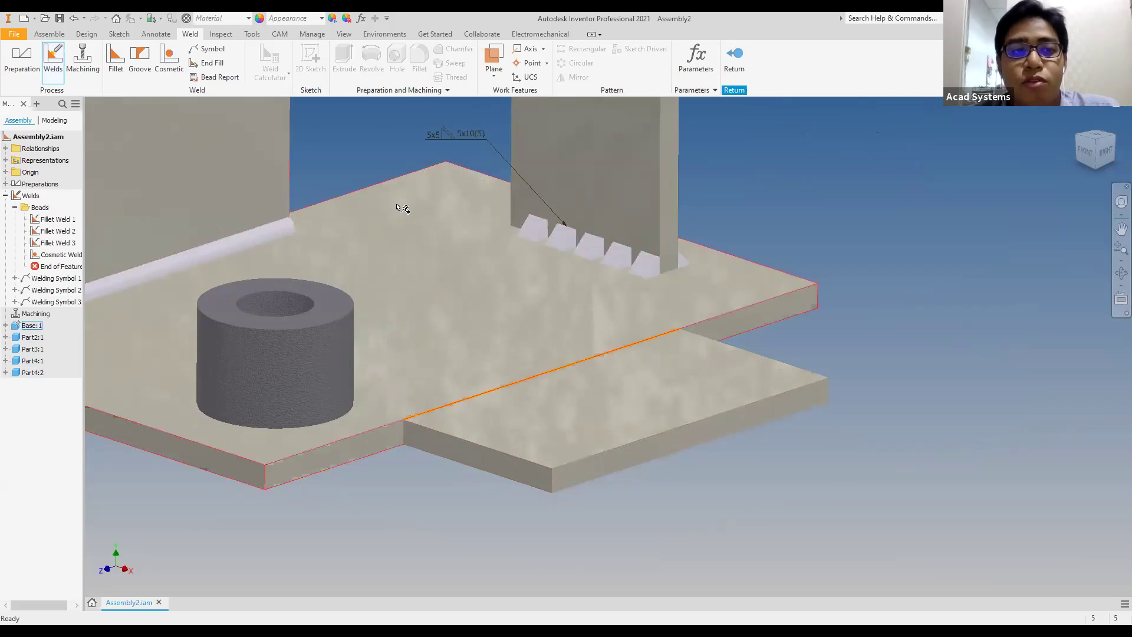
pyautogui.scroll(-3, 407, 209)
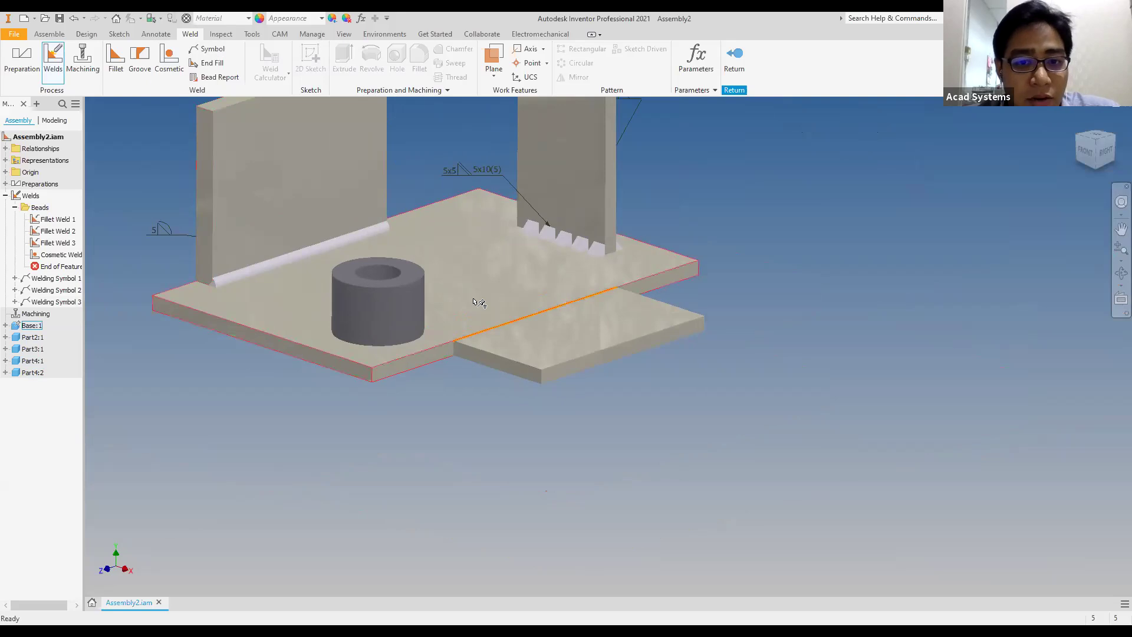
pyautogui.click(63, 255)
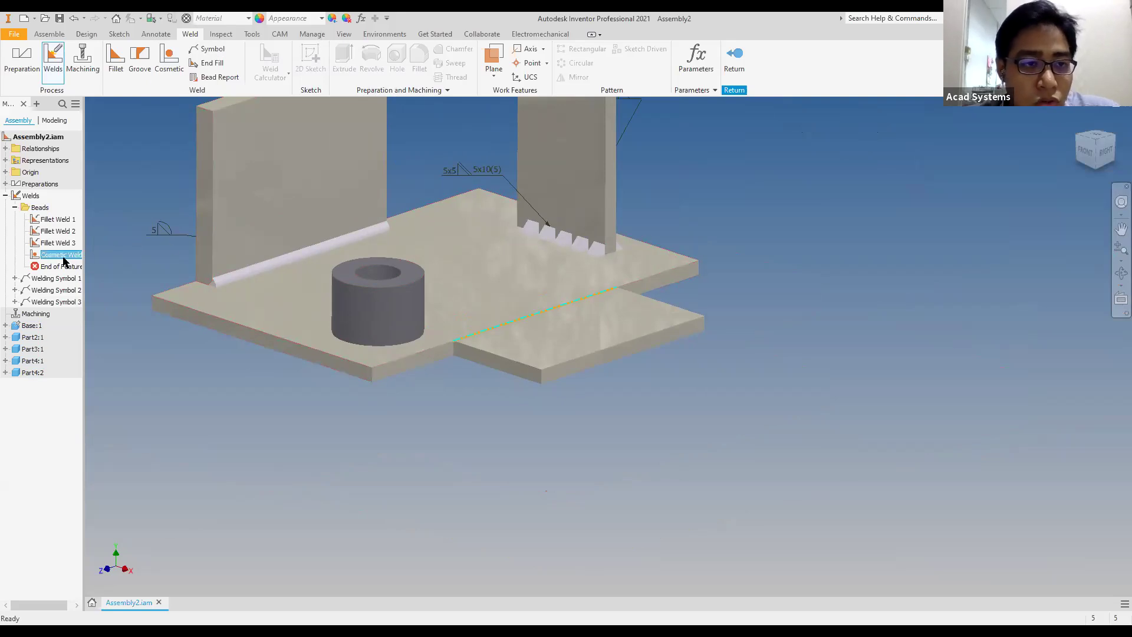
pyautogui.doubleClick(63, 258)
pyautogui.click(458, 107)
# Undo the cosmetic weld on the plate joint, examine the bare joint edge, and redo the weld
pyautogui.click(74, 19)
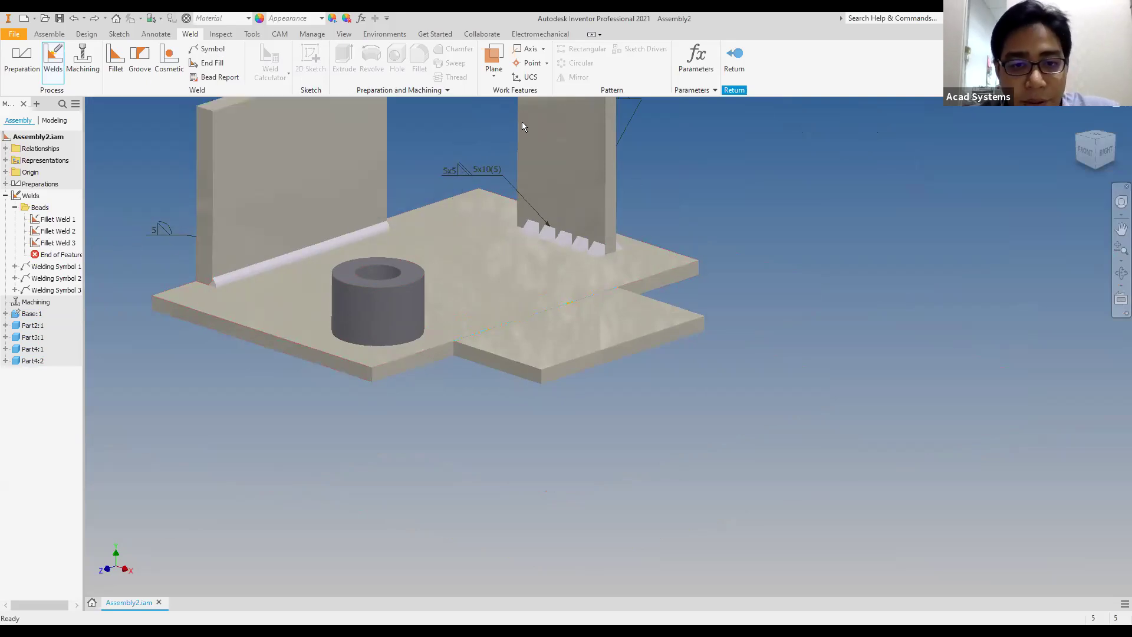
pyautogui.click(170, 64)
pyautogui.scroll(5, 542, 320)
pyautogui.scroll(-8, 543, 321)
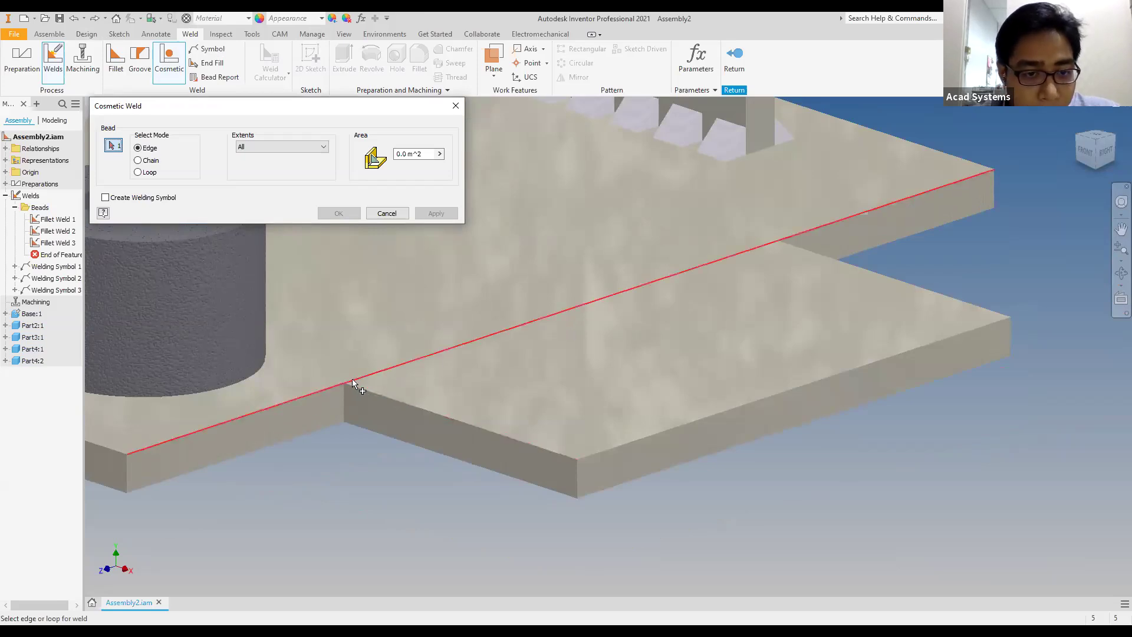
pyautogui.scroll(-5, 961, 316)
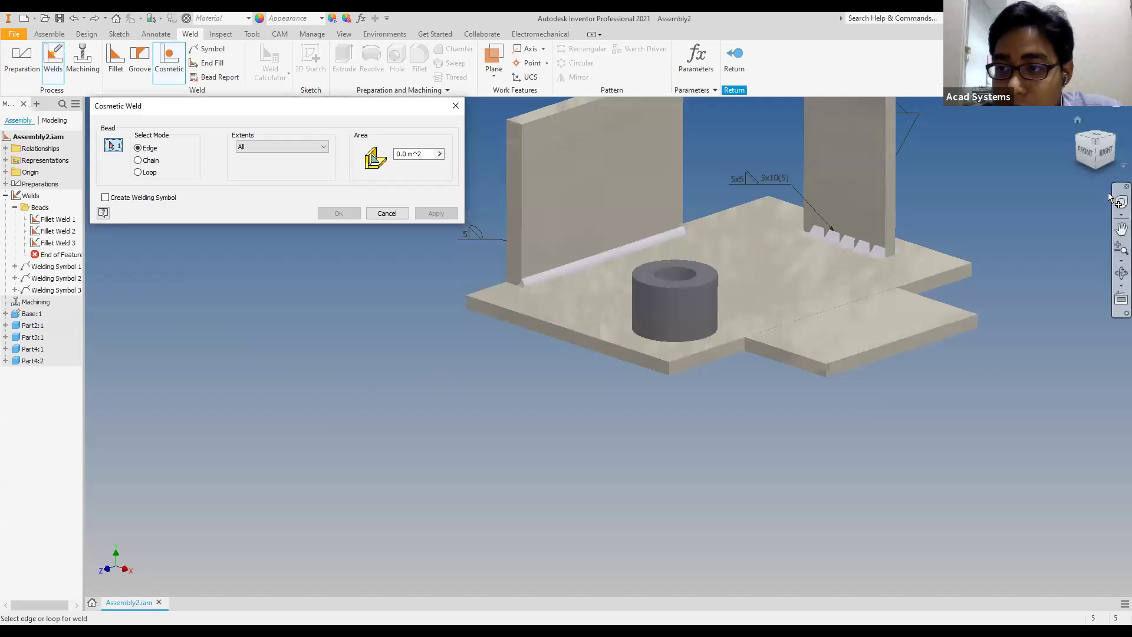
pyautogui.click(95, 20)
# Select the base plate's outer top edge beside the cylinder for a cosmetic weld and include a welding symbol
pyautogui.scroll(4, 437, 260)
pyautogui.moveTo(457, 309); pyautogui.dragTo(210, 240, button='middle')
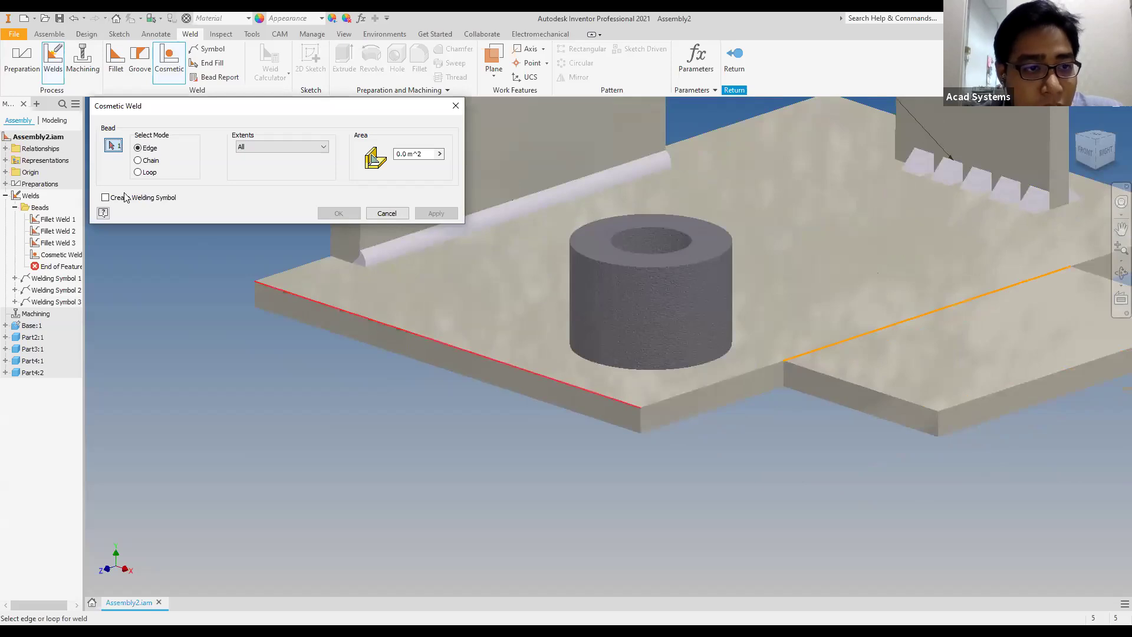
pyautogui.click(107, 198)
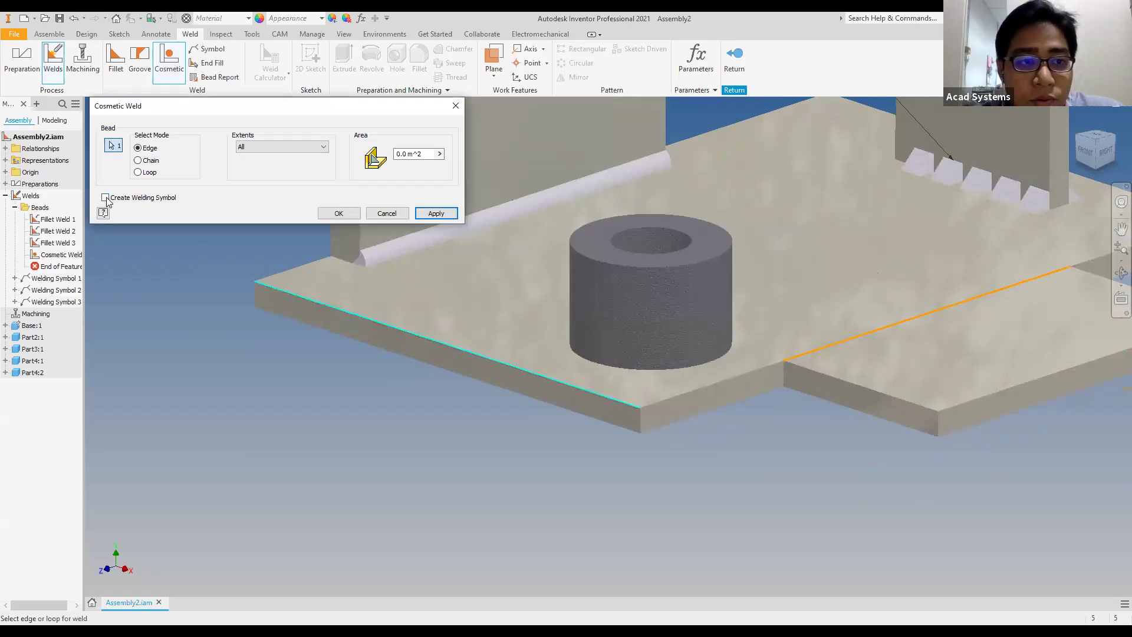
pyautogui.click(155, 366)
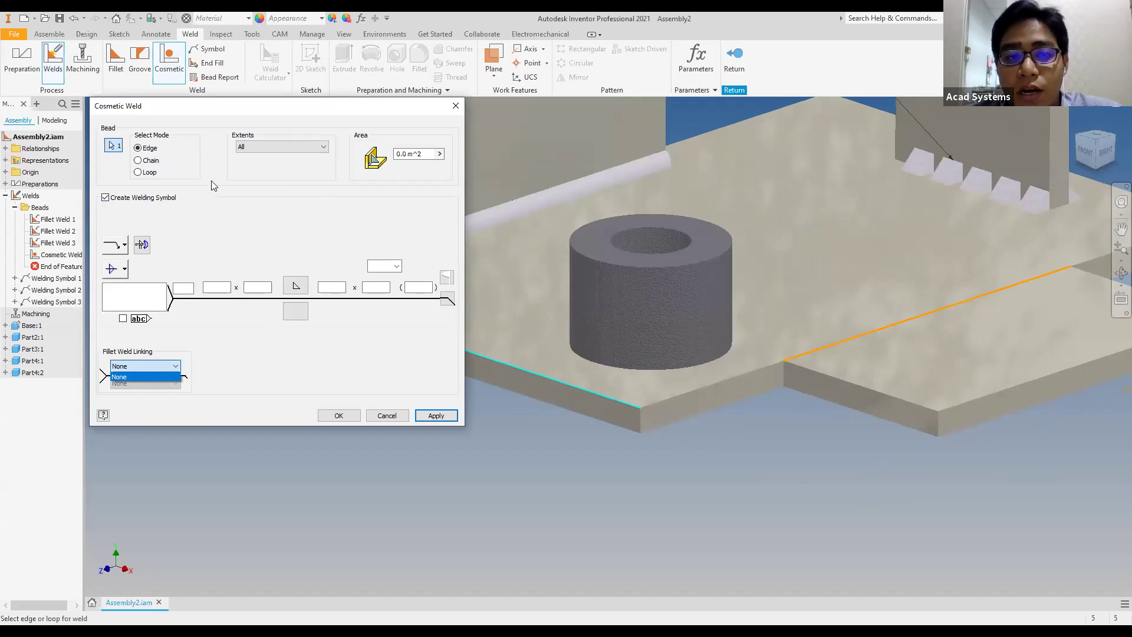
# Set both legs in the welding symbol to 2 and create the cosmetic weld on the selected edge
pyautogui.click(224, 288)
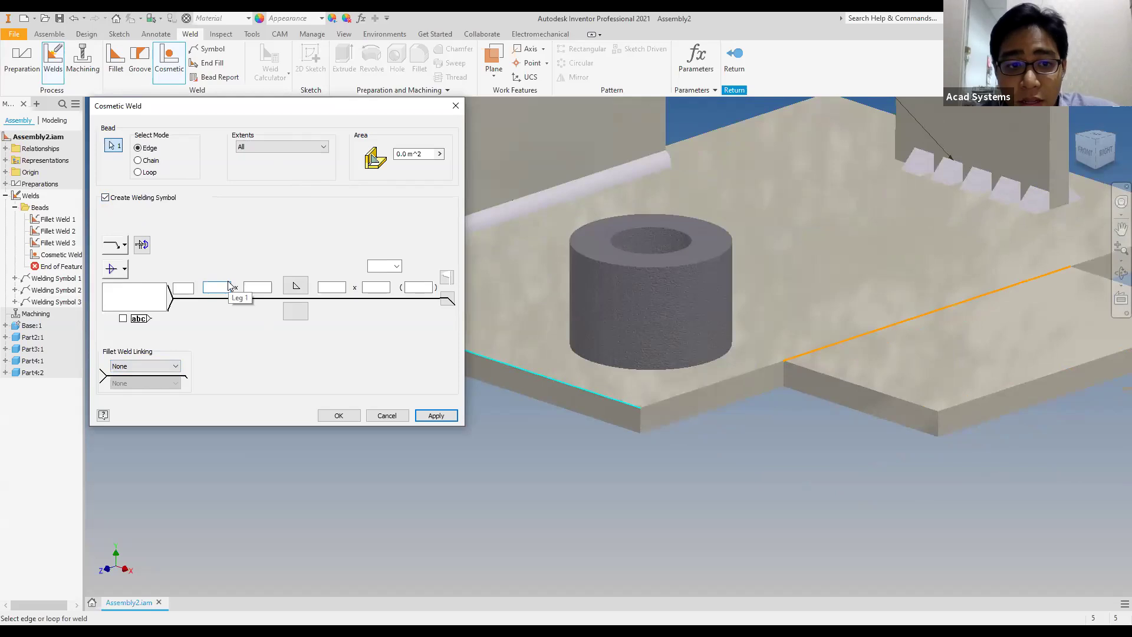
pyautogui.write('2')
pyautogui.click(256, 283)
pyautogui.write('2')
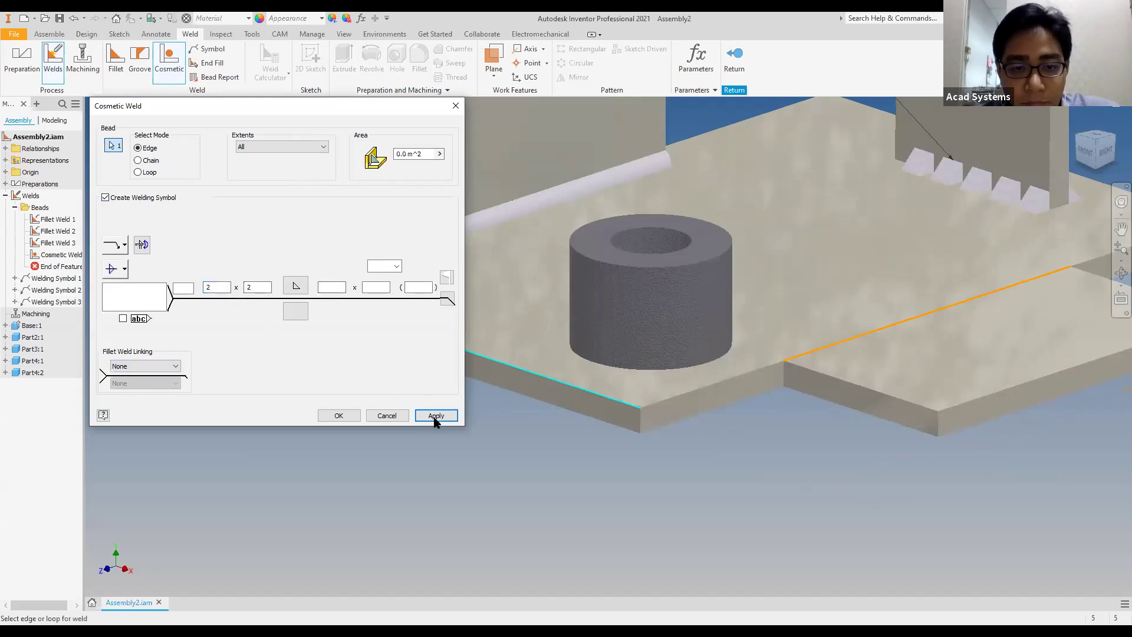
pyautogui.click(436, 416)
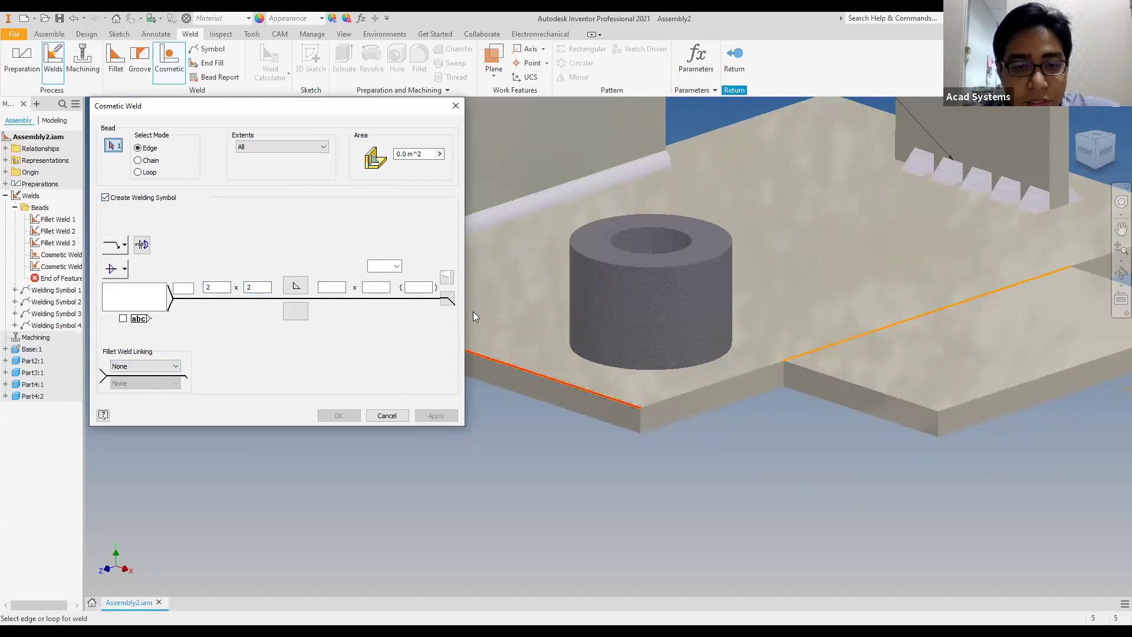
pyautogui.click(458, 110)
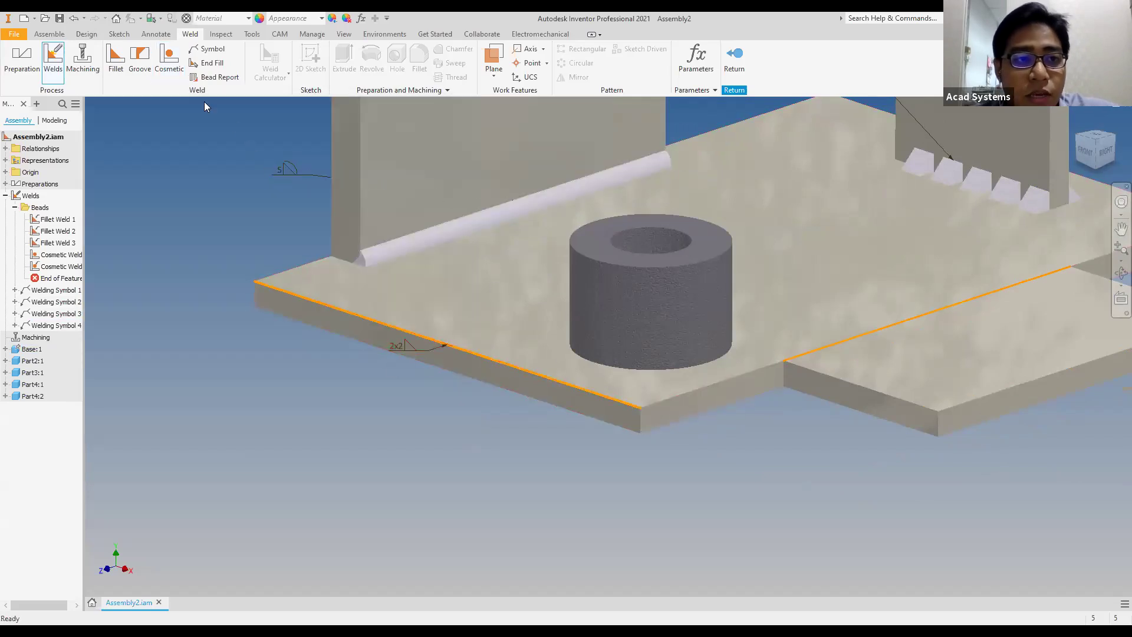
# Switch to weld preparation and chamfer the cylinder's outer bottom edge with a distance of 5
pyautogui.click(148, 66)
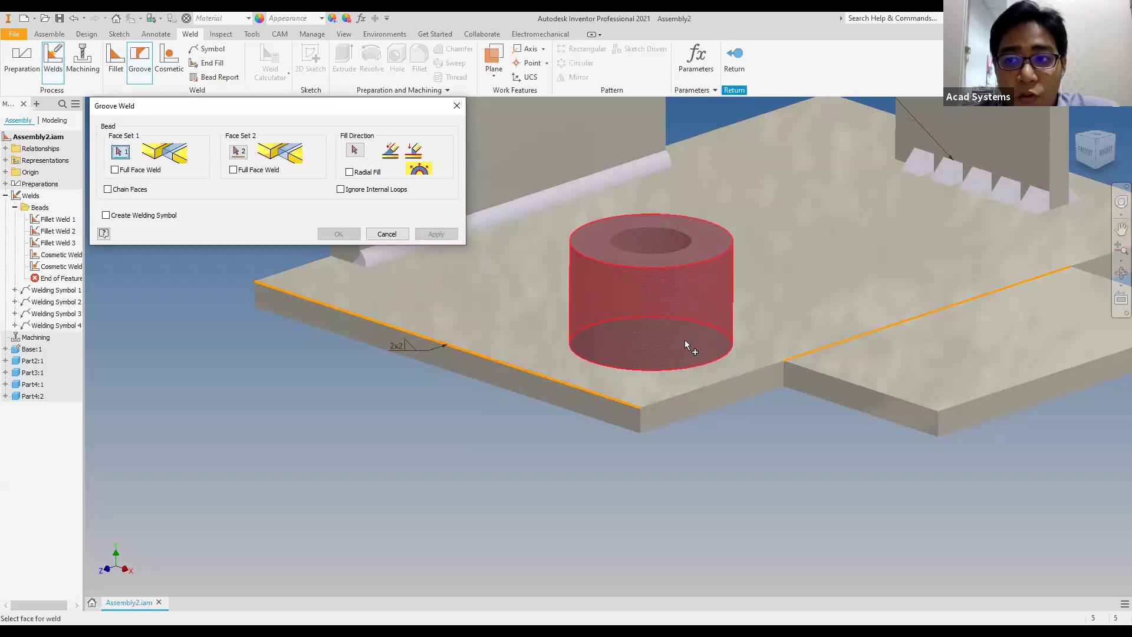
pyautogui.click(457, 106)
pyautogui.scroll(5, 698, 374)
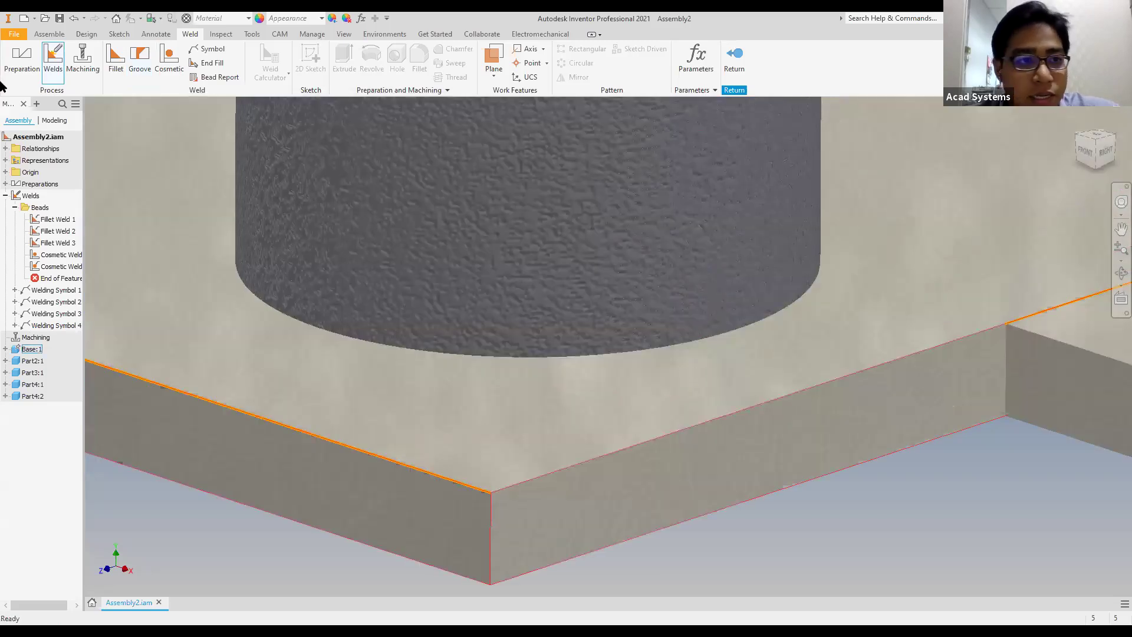
pyautogui.click(28, 65)
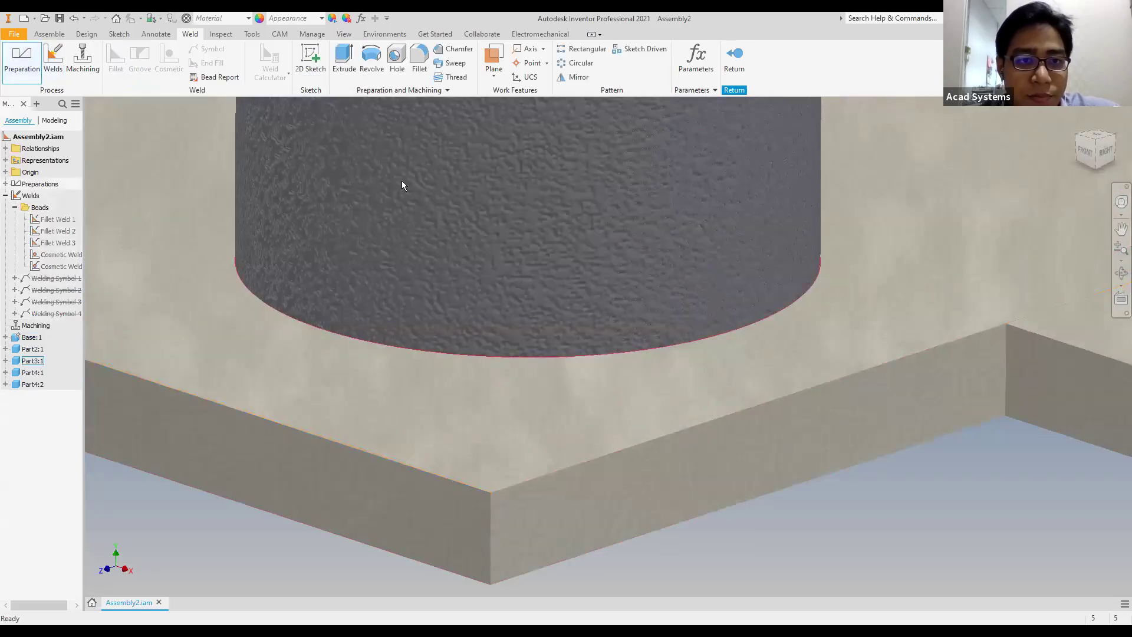
pyautogui.click(453, 50)
pyautogui.click(750, 324)
pyautogui.click(258, 161)
pyautogui.write('5')
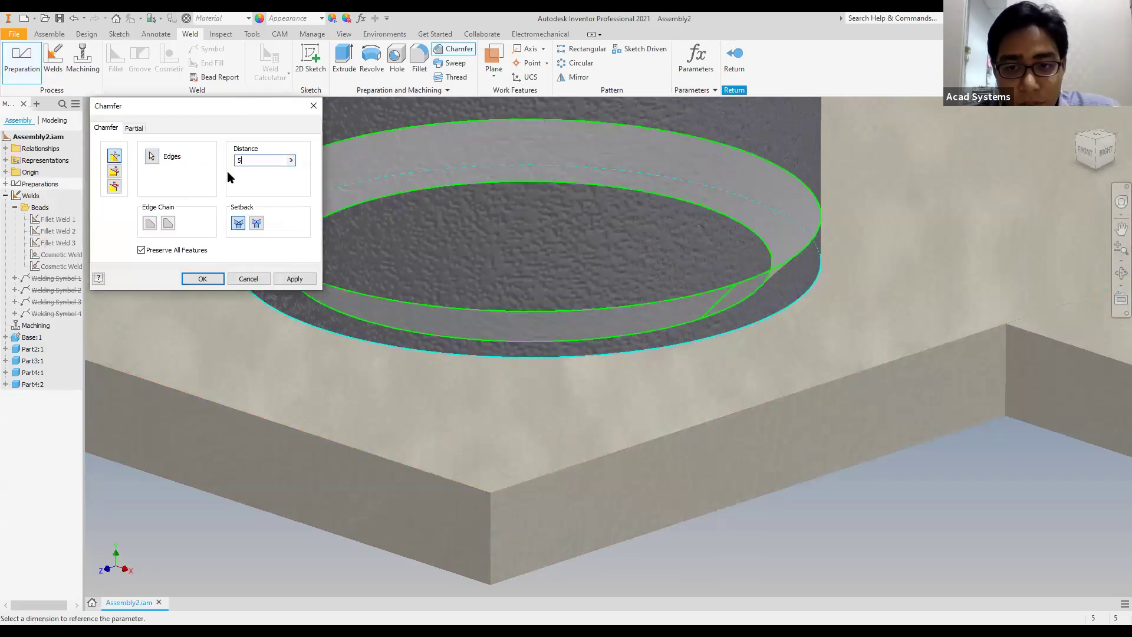
pyautogui.click(205, 279)
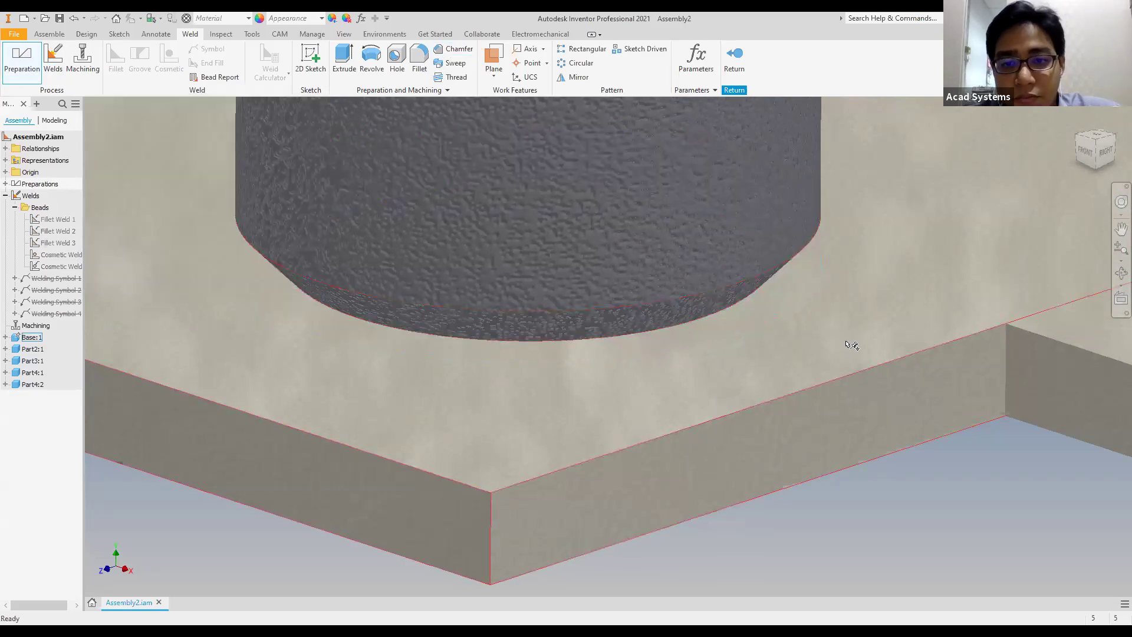
# Examine the chamfered gap between the cylinder and the base plate from the right side
pyautogui.scroll(3, 848, 342)
pyautogui.scroll(-5, 543, 329)
pyautogui.scroll(2, 542, 329)
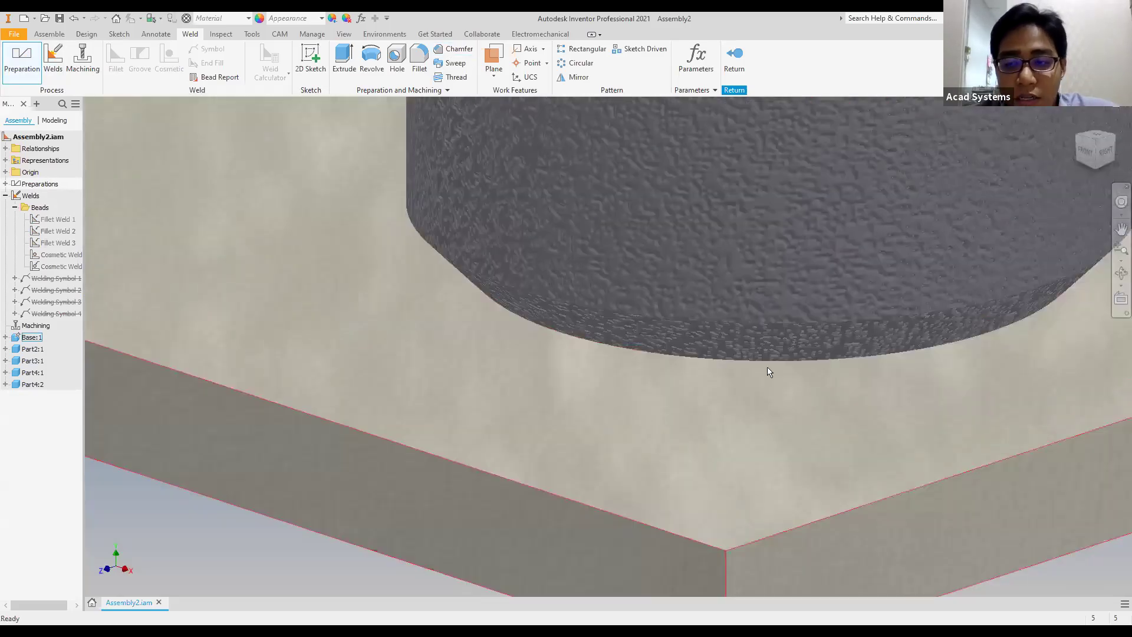
pyautogui.moveTo(1107, 154); pyautogui.dragTo(1101, 154)
pyautogui.scroll(4, 944, 247)
pyautogui.moveTo(885, 312); pyautogui.dragTo(541, 449, button='middle')
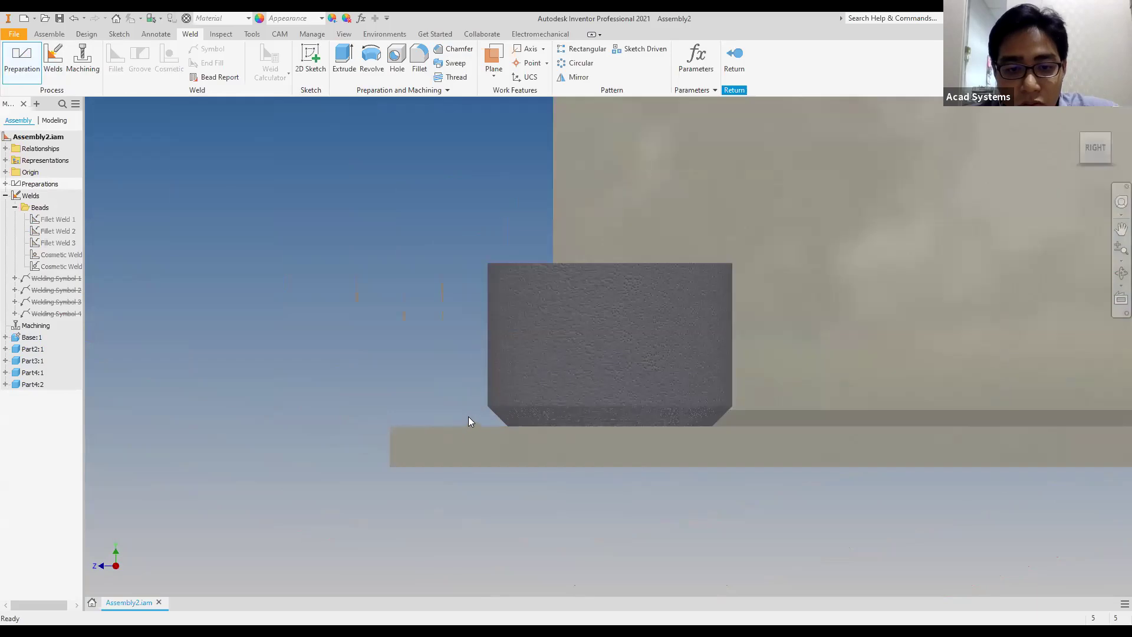
pyautogui.scroll(-4, 468, 416)
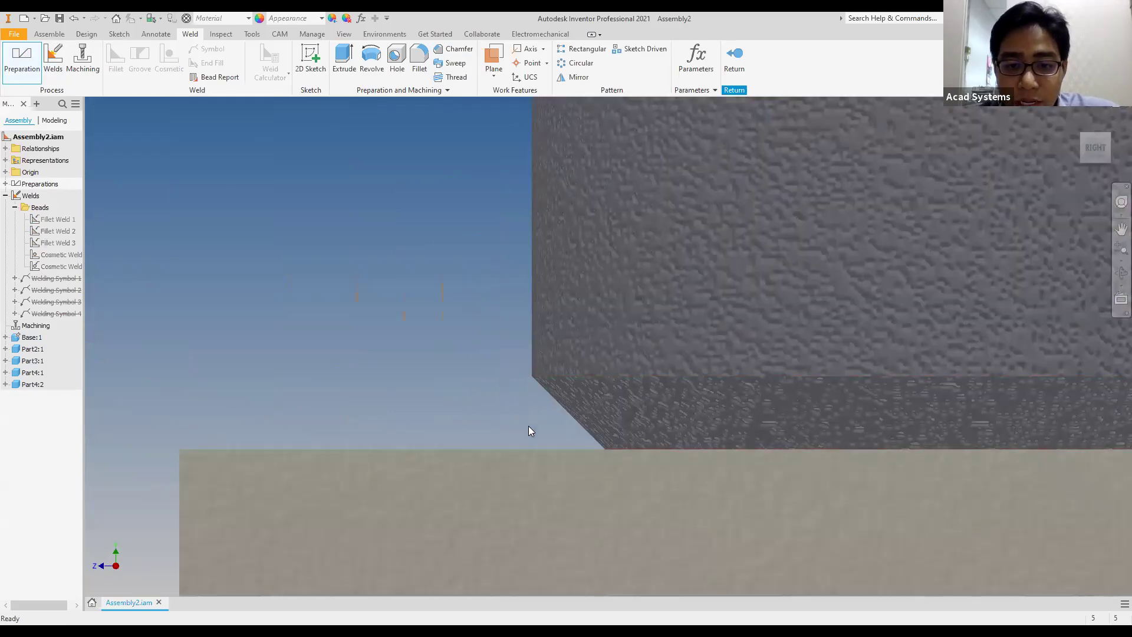
# Start a groove weld with the cylinder's chamfer as face set 1 and the base plate's top face as face set 2
pyautogui.click(51, 76)
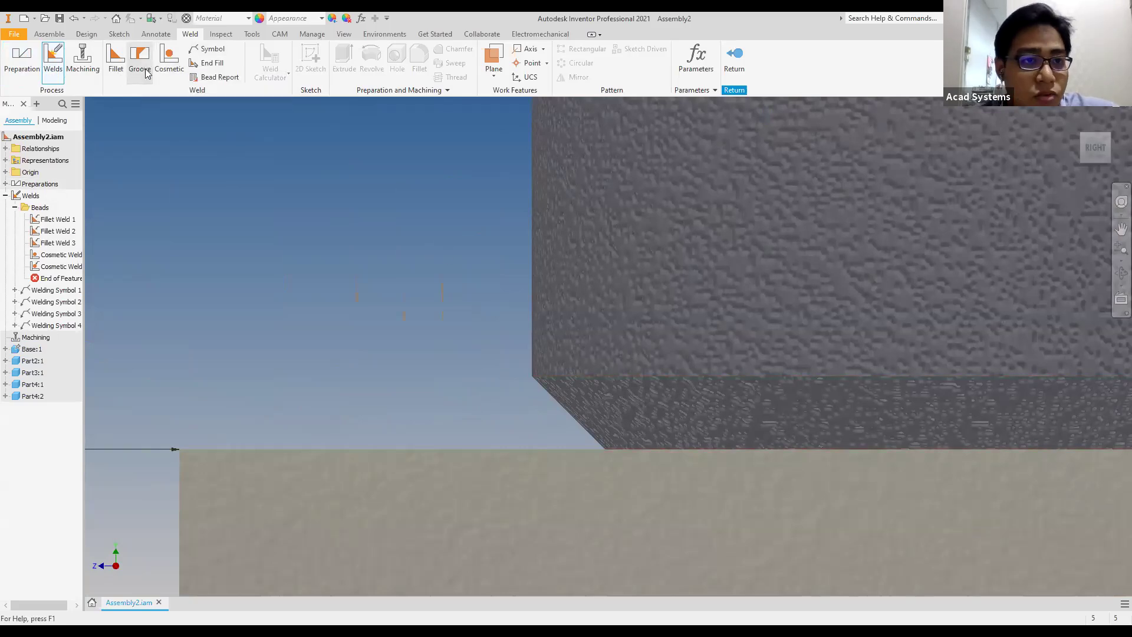
pyautogui.click(592, 401)
pyautogui.click(1095, 135)
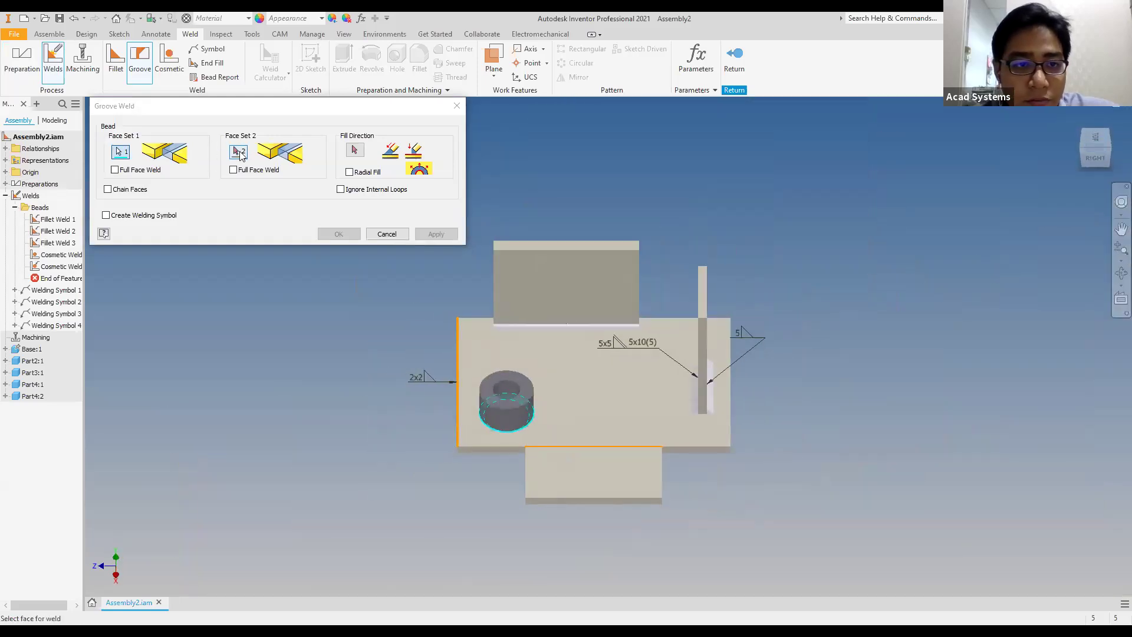
pyautogui.click(239, 153)
pyautogui.scroll(5, 417, 332)
pyautogui.scroll(-3, 938, 171)
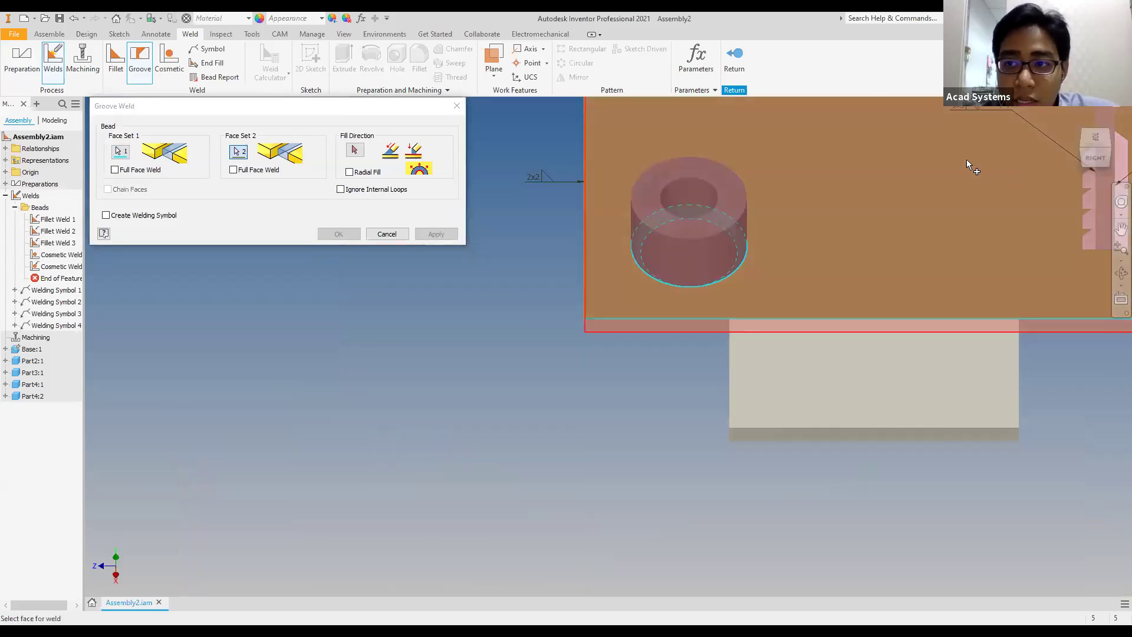
pyautogui.click(938, 171)
pyautogui.click(359, 154)
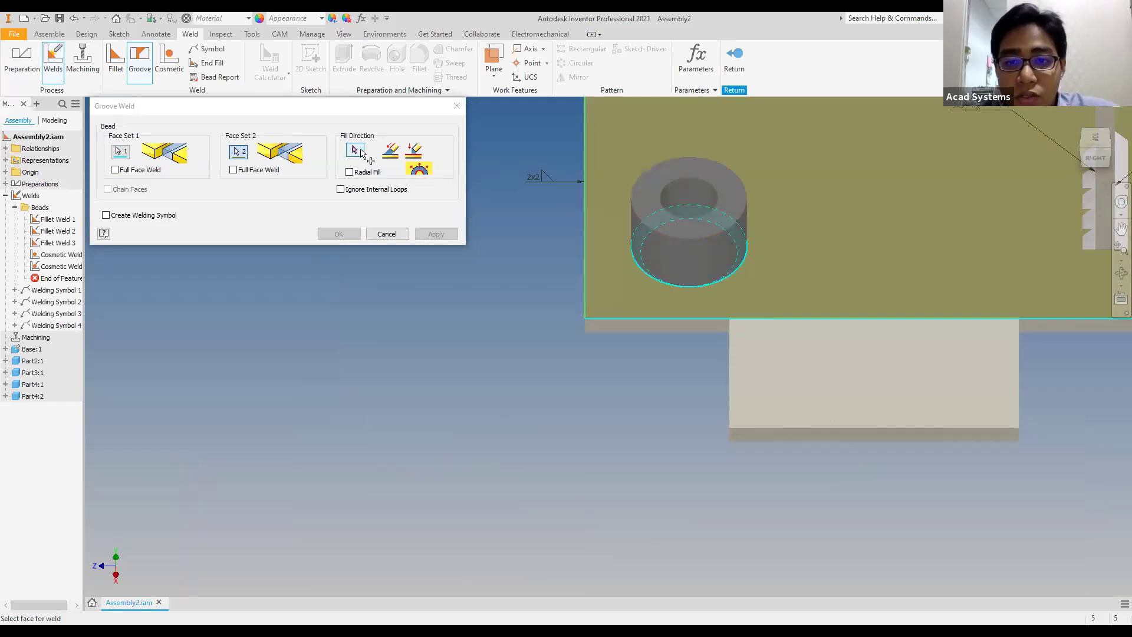
# Define the groove weld's fill direction with the vertical axis near the cylinder and create the weld
pyautogui.click(1095, 157)
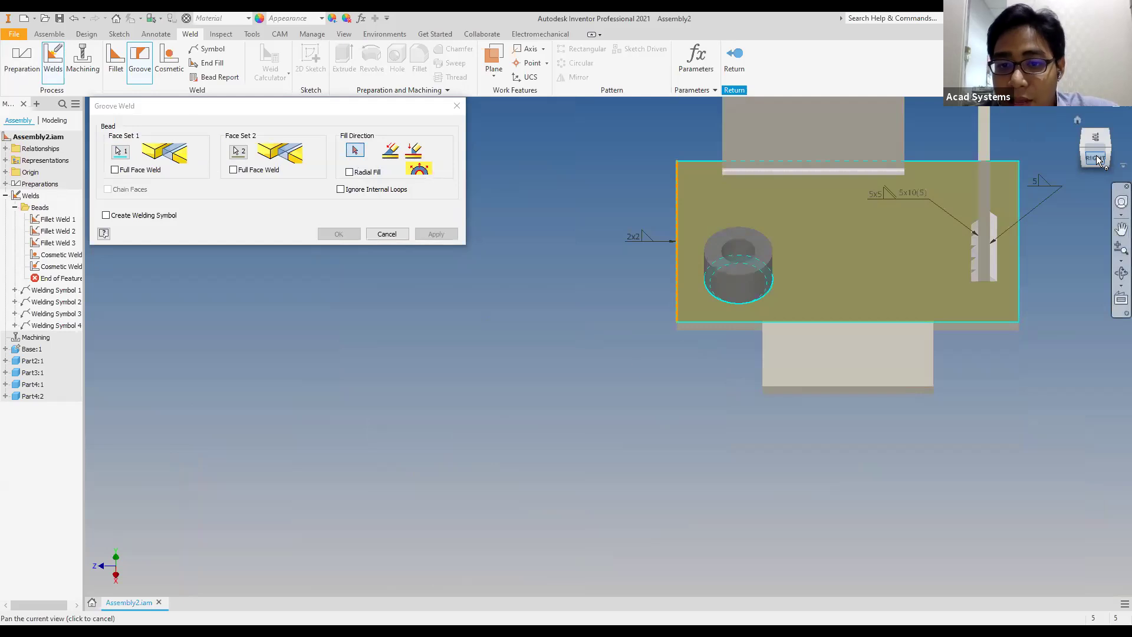
pyautogui.scroll(7, 475, 386)
pyautogui.click(1088, 140)
pyautogui.scroll(5, 575, 502)
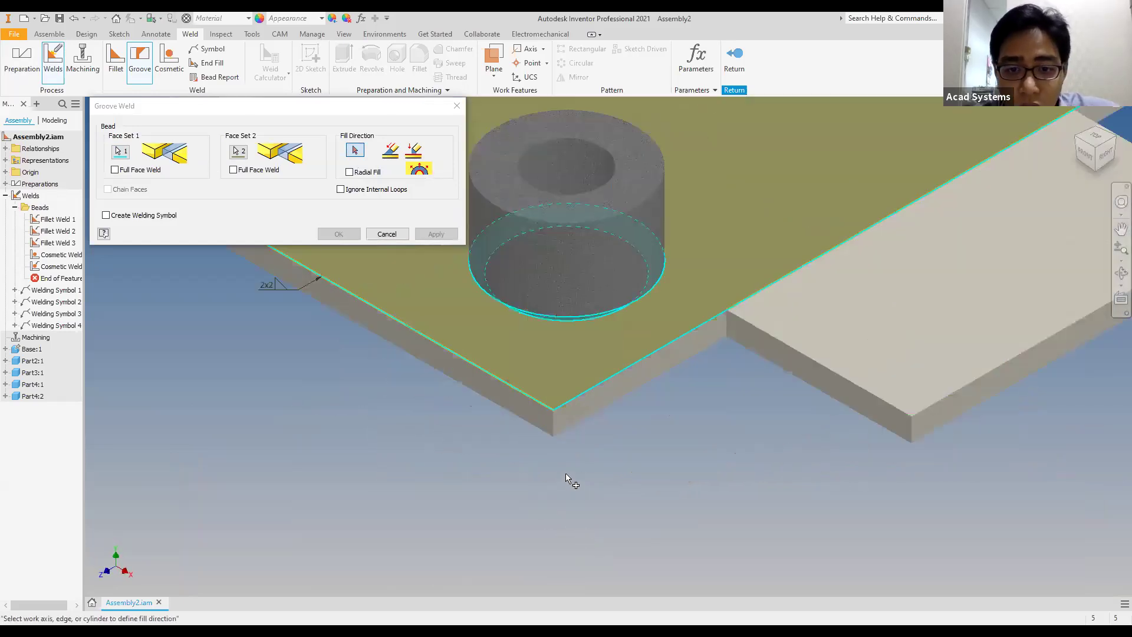
pyautogui.click(696, 271)
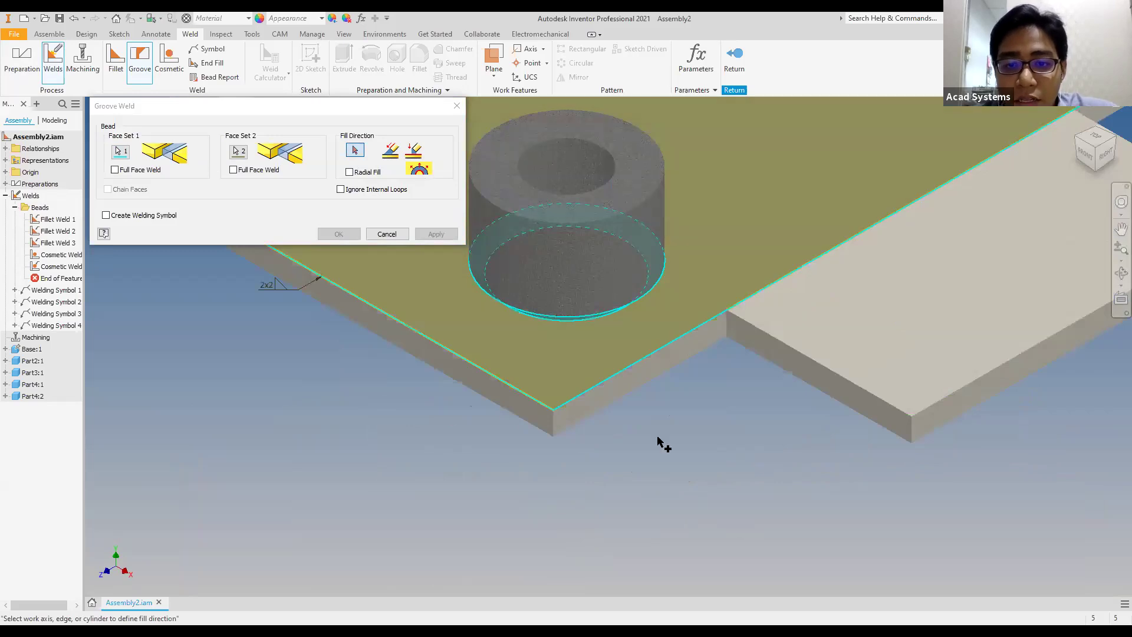
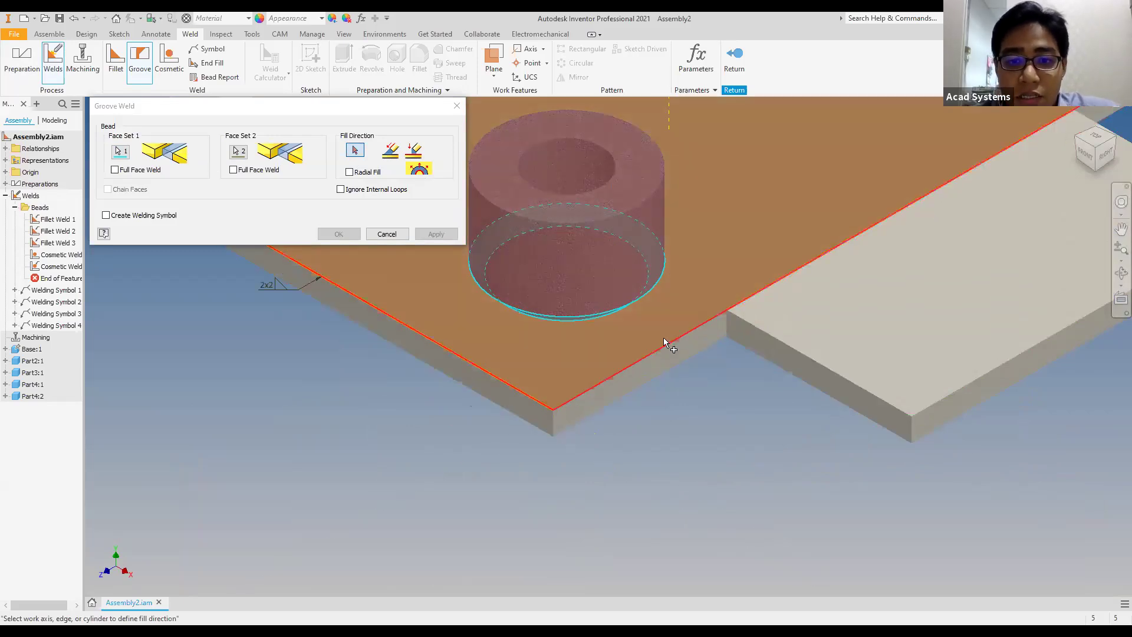
pyautogui.moveTo(668, 297); pyautogui.dragTo(719, 383, button='middle')
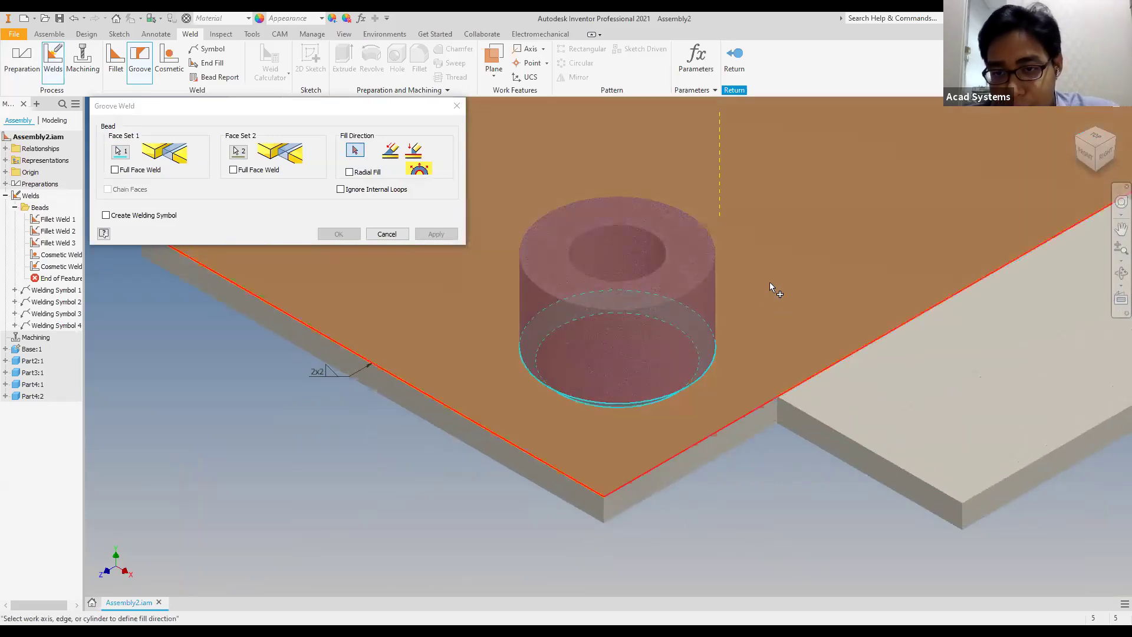
pyautogui.click(768, 277)
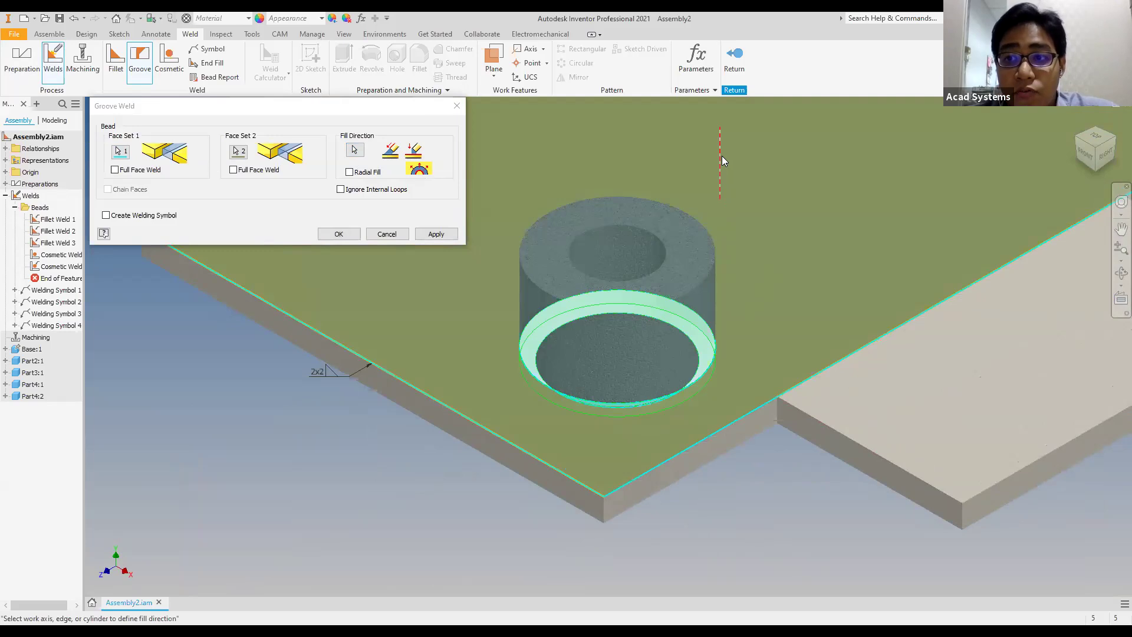
pyautogui.click(437, 234)
# Examine the groove weld bead under the cylinder from the right side and leave the groove weld command
pyautogui.click(1105, 158)
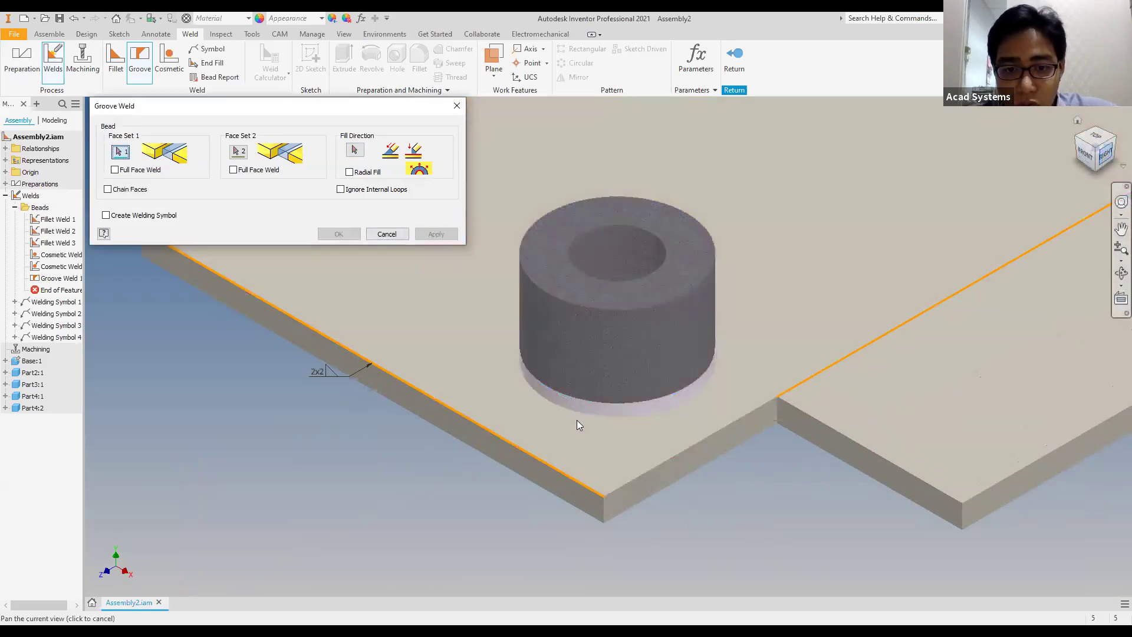
pyautogui.scroll(5, 500, 395)
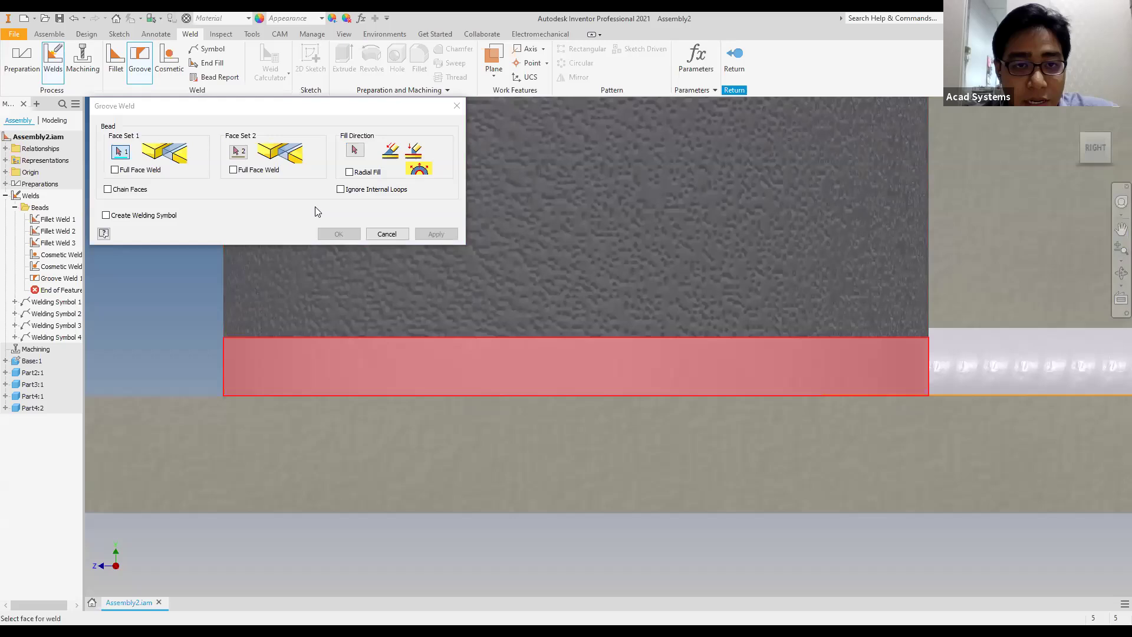
pyautogui.click(457, 107)
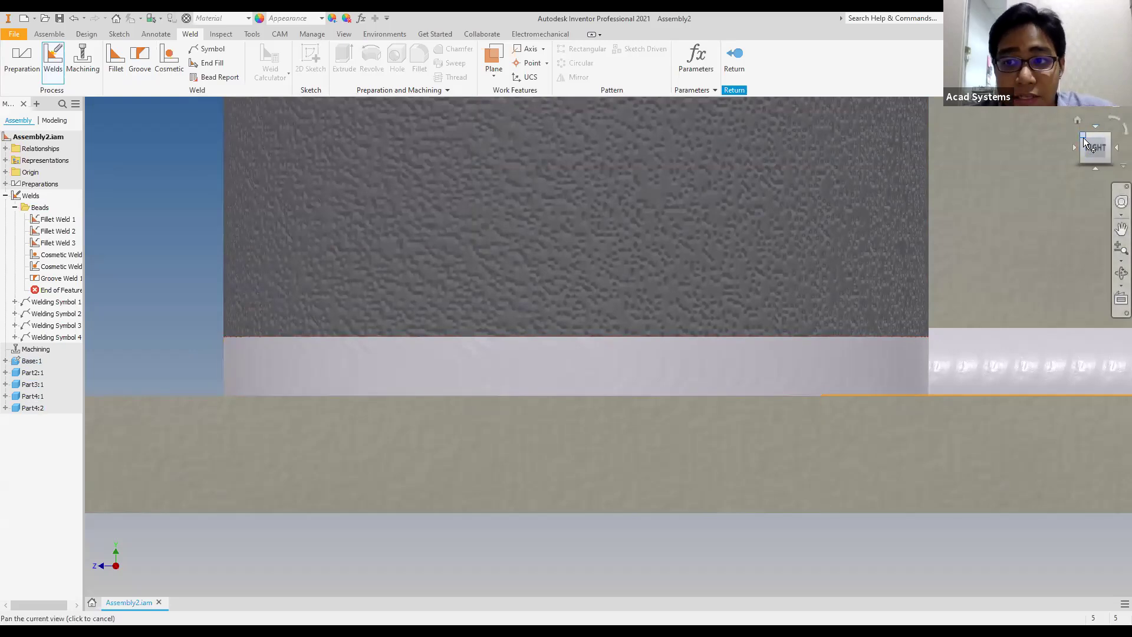
# Edit the cylinder's groove weld to use Radial Fill
pyautogui.doubleClick(59, 278)
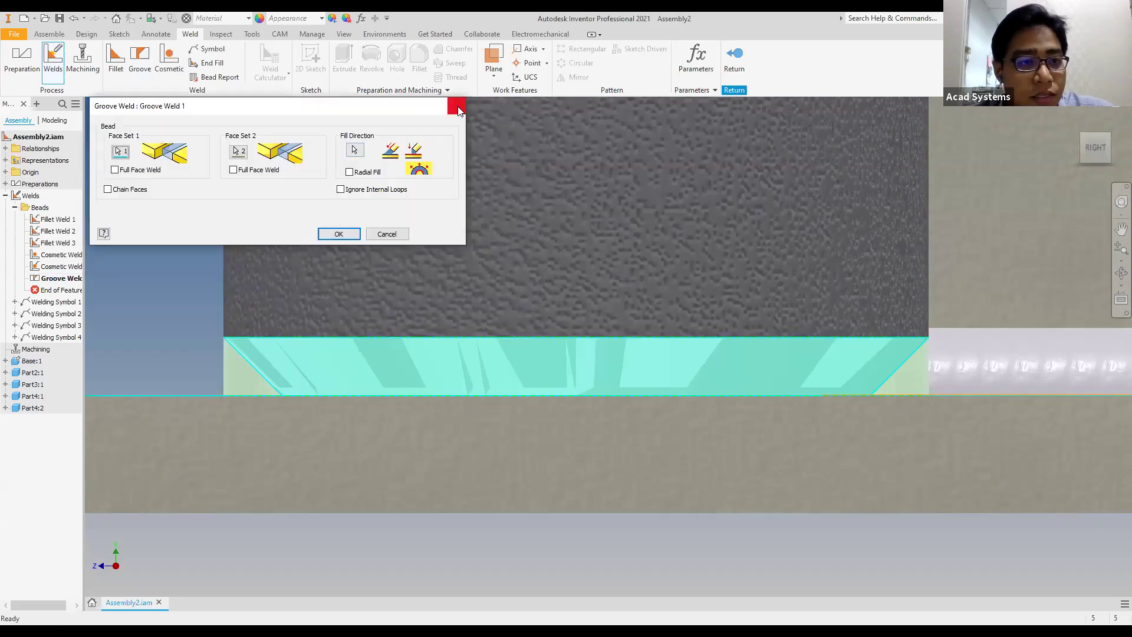
pyautogui.click(458, 107)
pyautogui.click(62, 282)
pyautogui.doubleClick(61, 283)
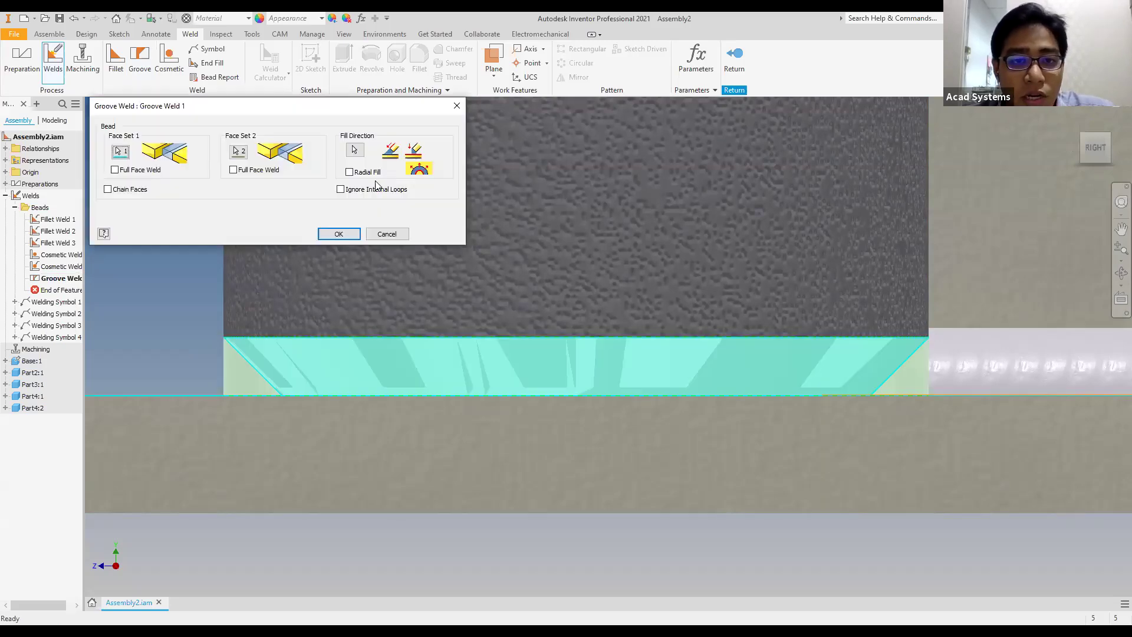
pyautogui.scroll(2, 528, 344)
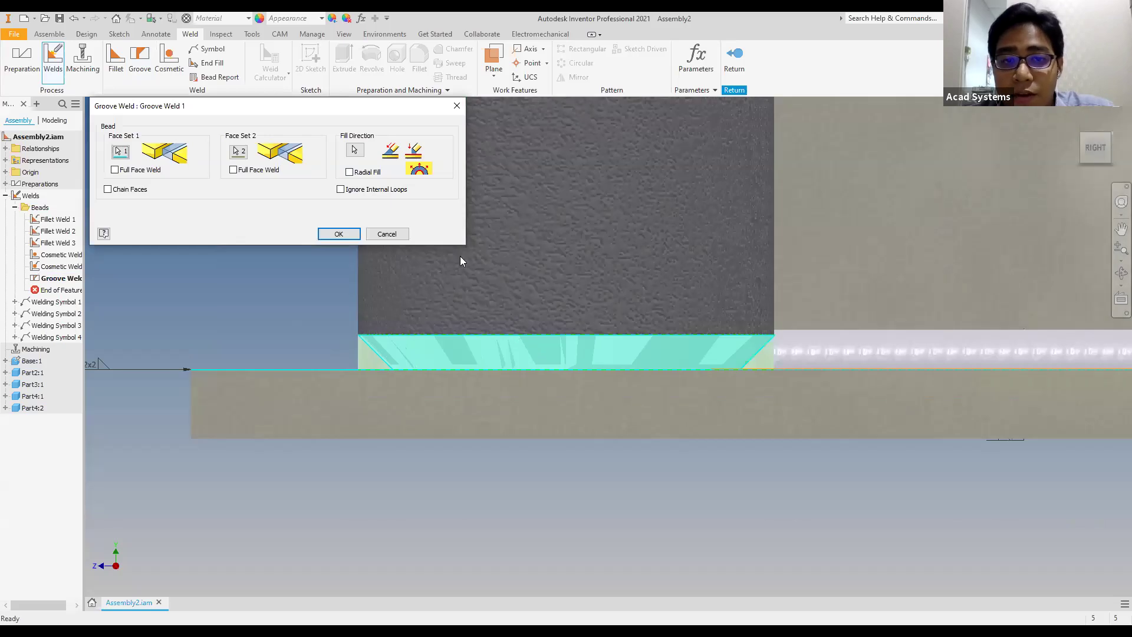
pyautogui.click(349, 172)
pyautogui.click(347, 230)
# Add a welding symbol to the cylinder's groove weld bead with both leg values set to 5
pyautogui.click(1084, 136)
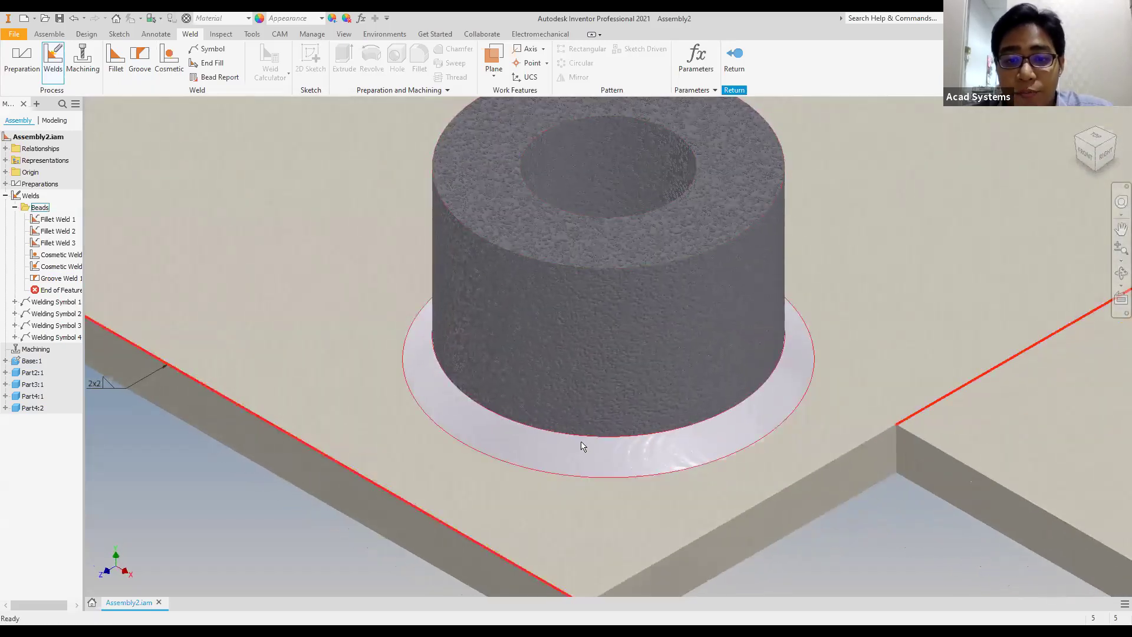
pyautogui.scroll(-3, 197, 383)
pyautogui.scroll(-3, 552, 302)
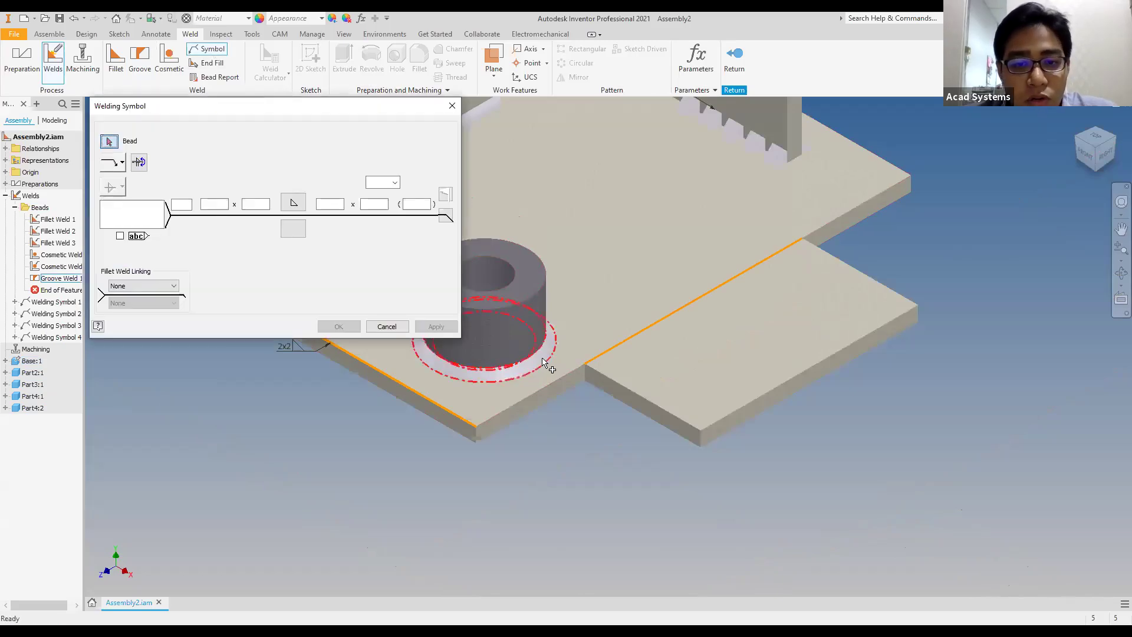
pyautogui.click(543, 362)
pyautogui.click(151, 285)
pyautogui.click(144, 295)
pyautogui.click(216, 203)
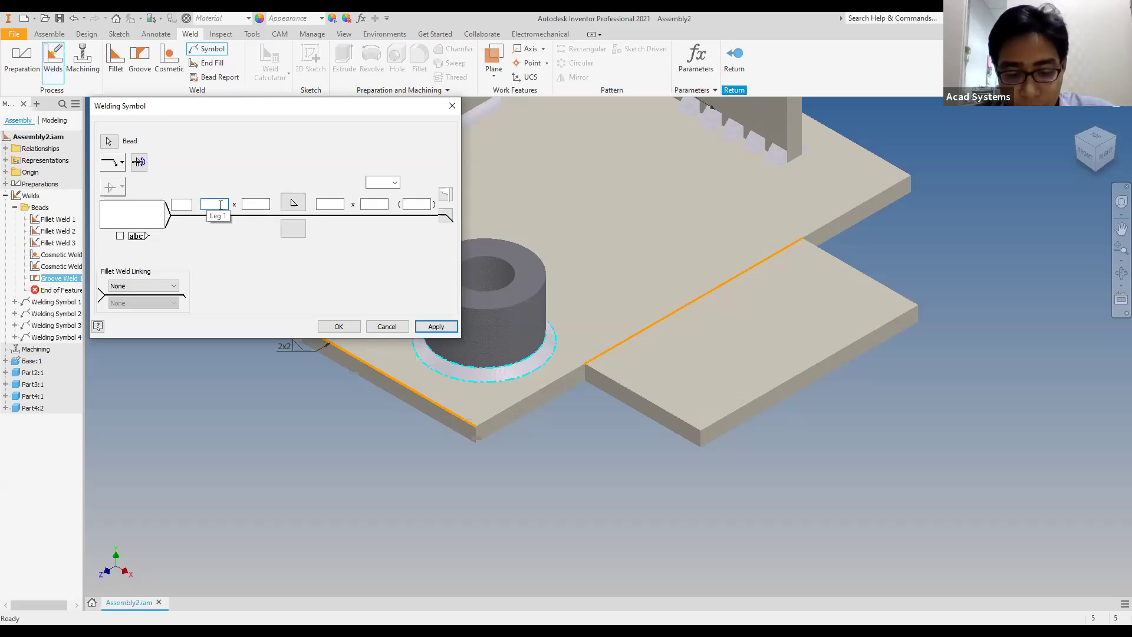
pyautogui.write('2')
pyautogui.press('Tab')
pyautogui.write('2')
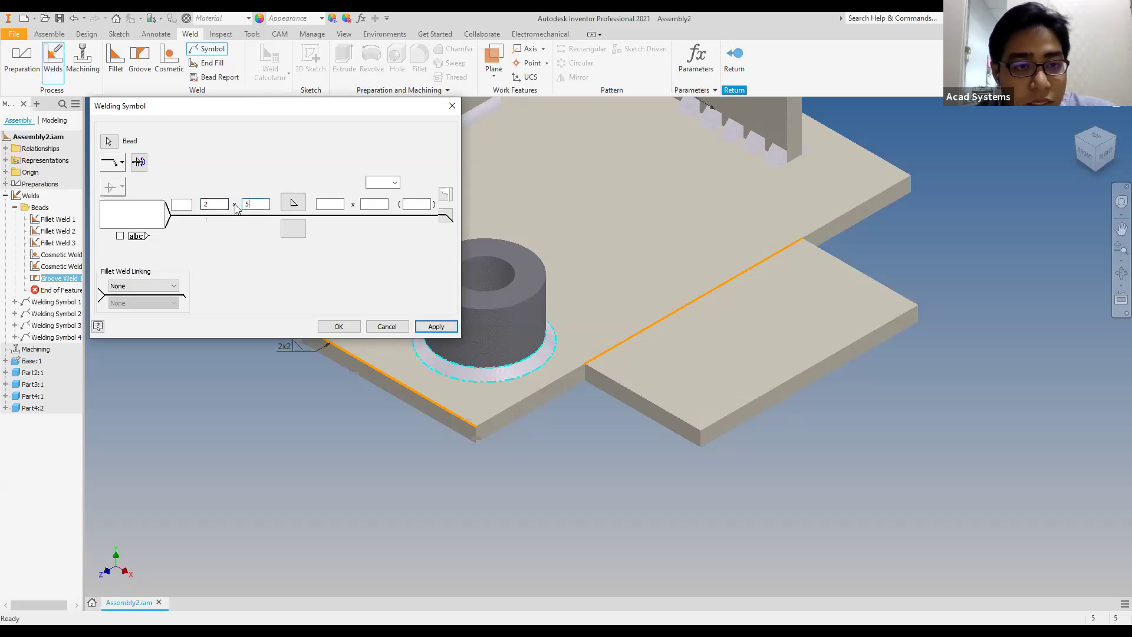
pyautogui.click(435, 326)
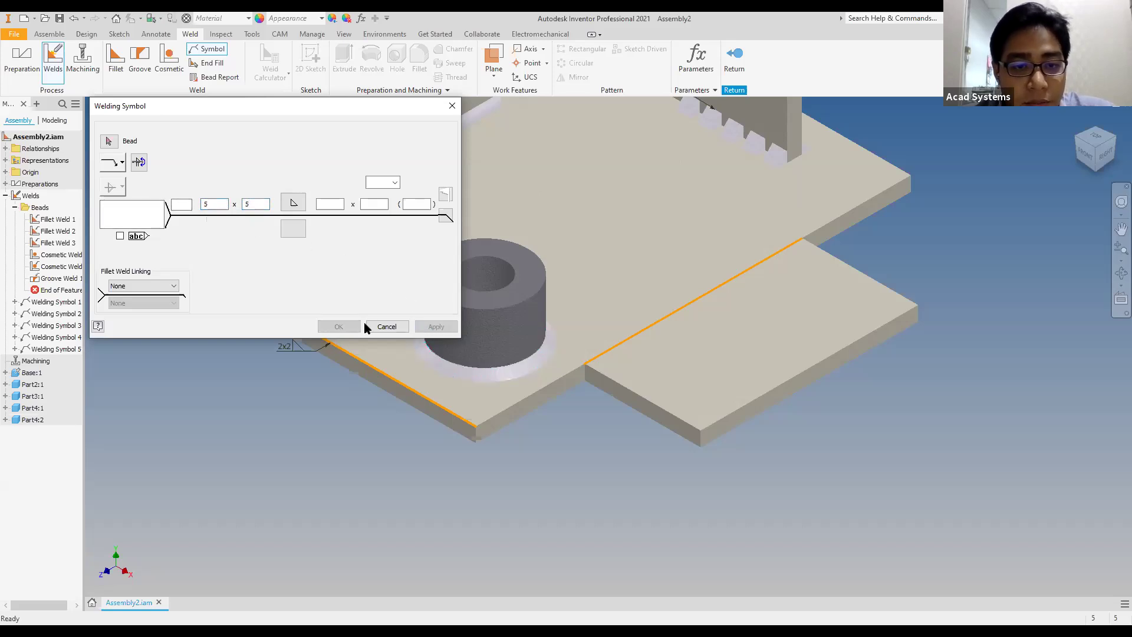
pyautogui.click(396, 325)
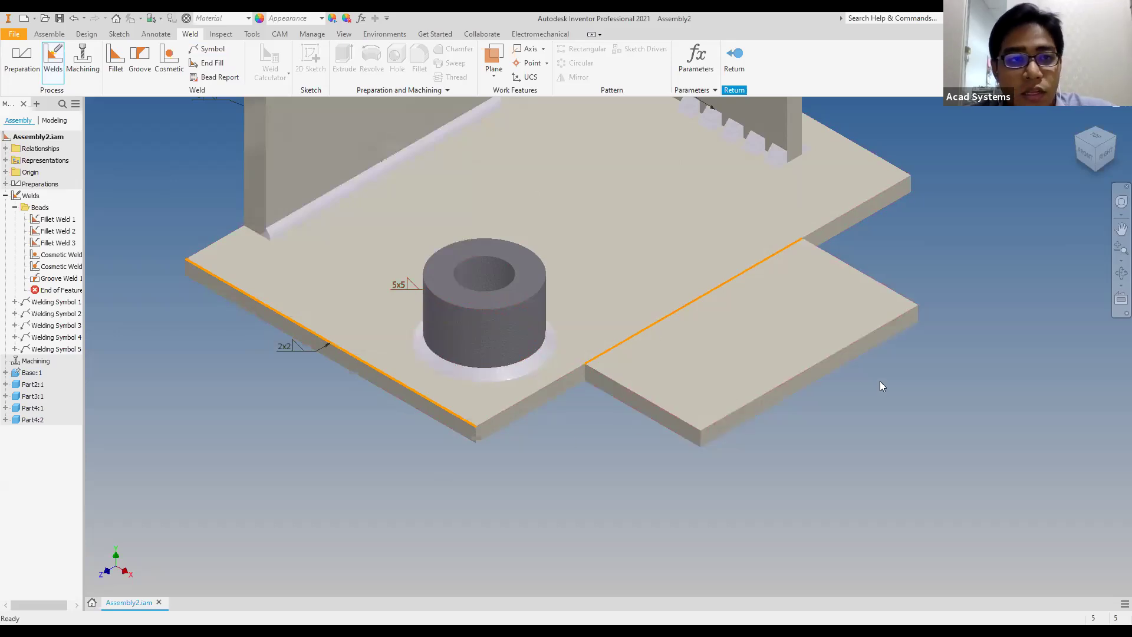
pyautogui.scroll(-3, 465, 325)
pyautogui.moveTo(359, 378); pyautogui.dragTo(411, 373, button='middle')
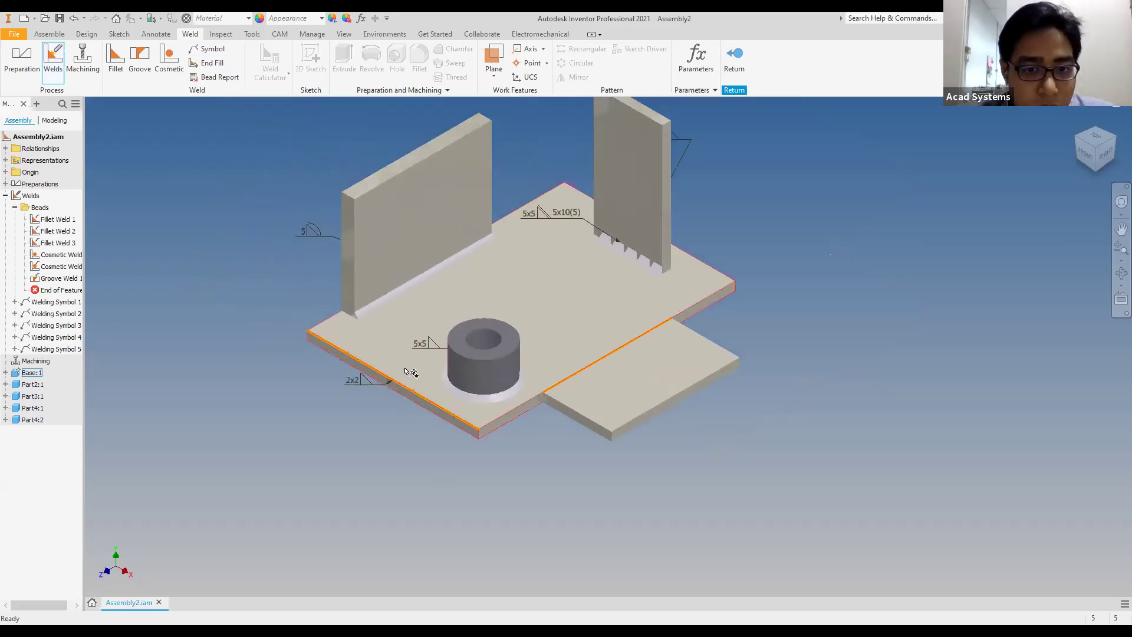
pyautogui.moveTo(394, 285); pyautogui.dragTo(402, 368, button='middle')
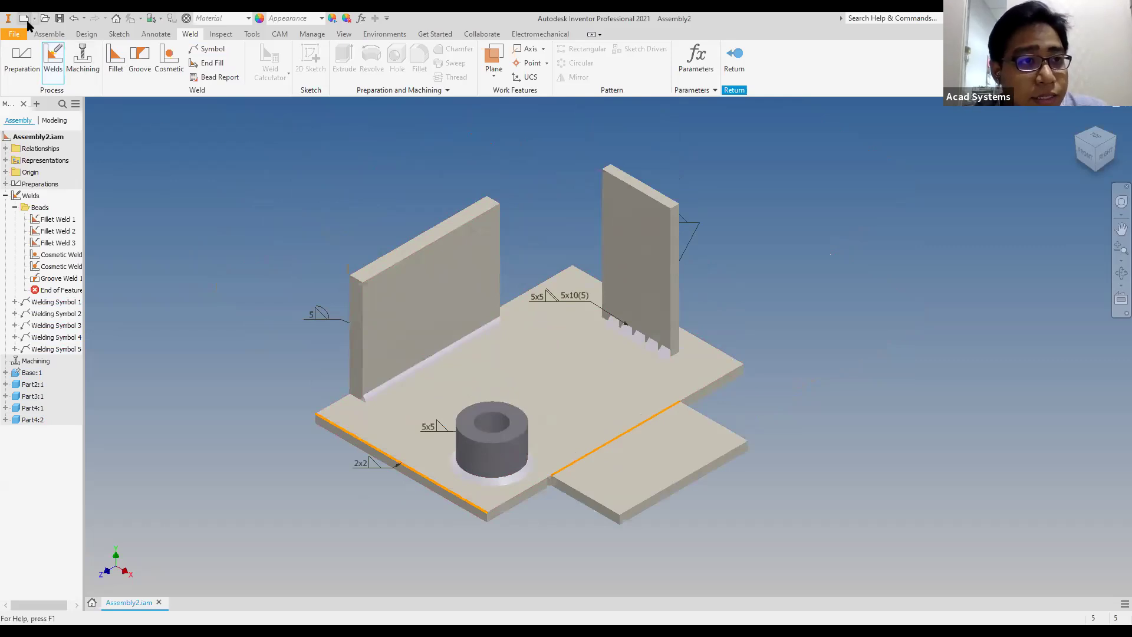
pyautogui.click(49, 34)
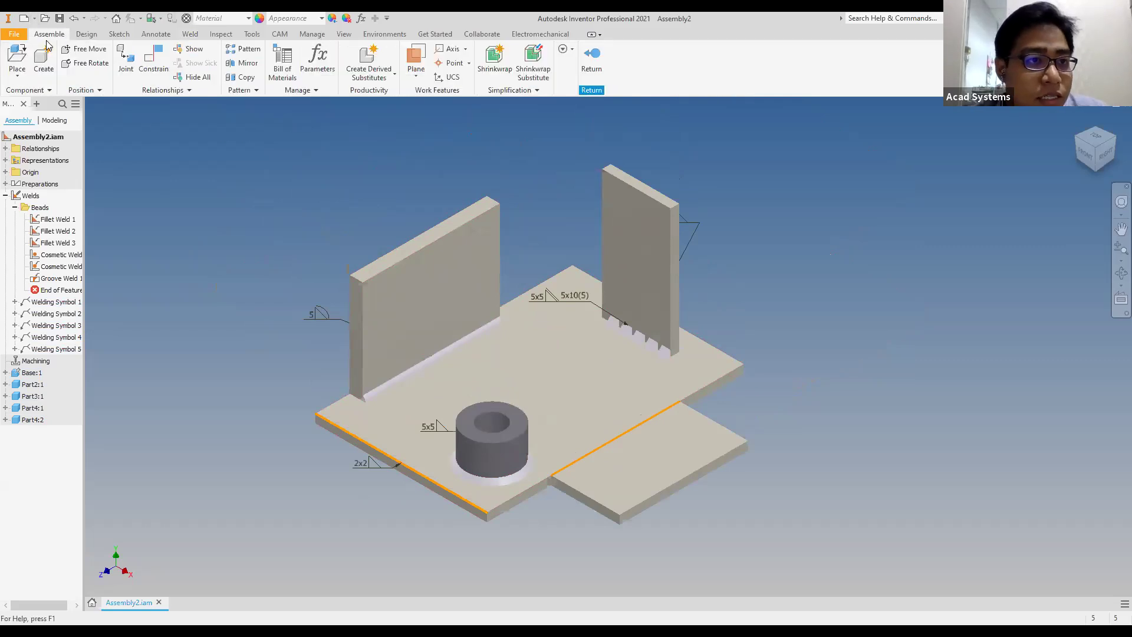
pyautogui.click(17, 75)
pyautogui.click(82, 62)
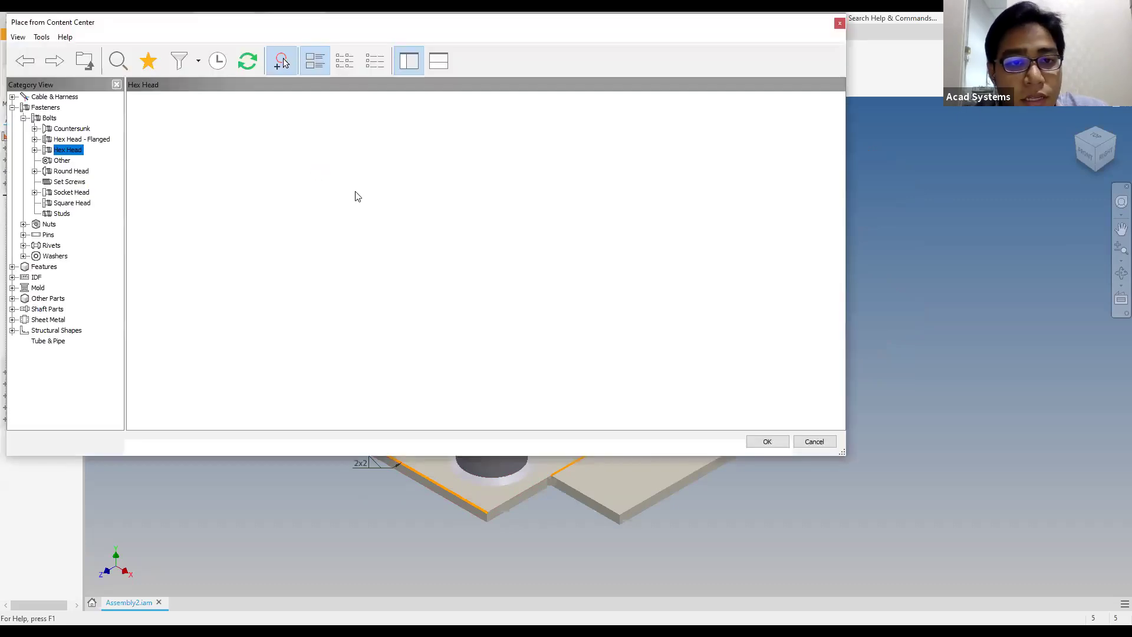
pyautogui.click(839, 24)
# Exit the weld editing environment and return to the assembly level
pyautogui.click(41, 79)
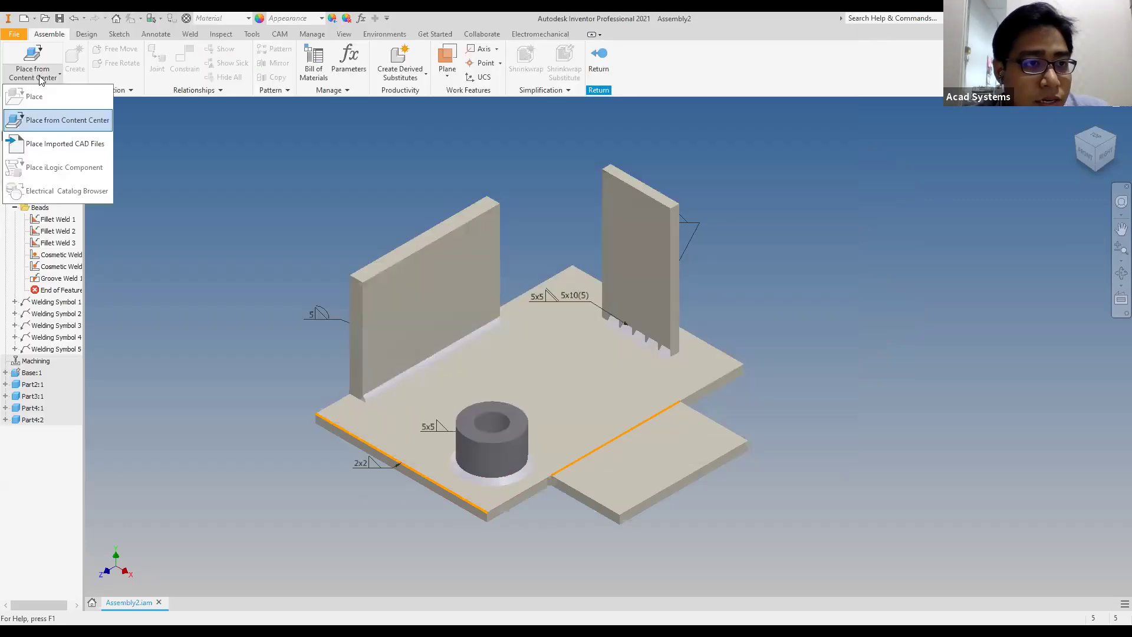
pyautogui.click(358, 155)
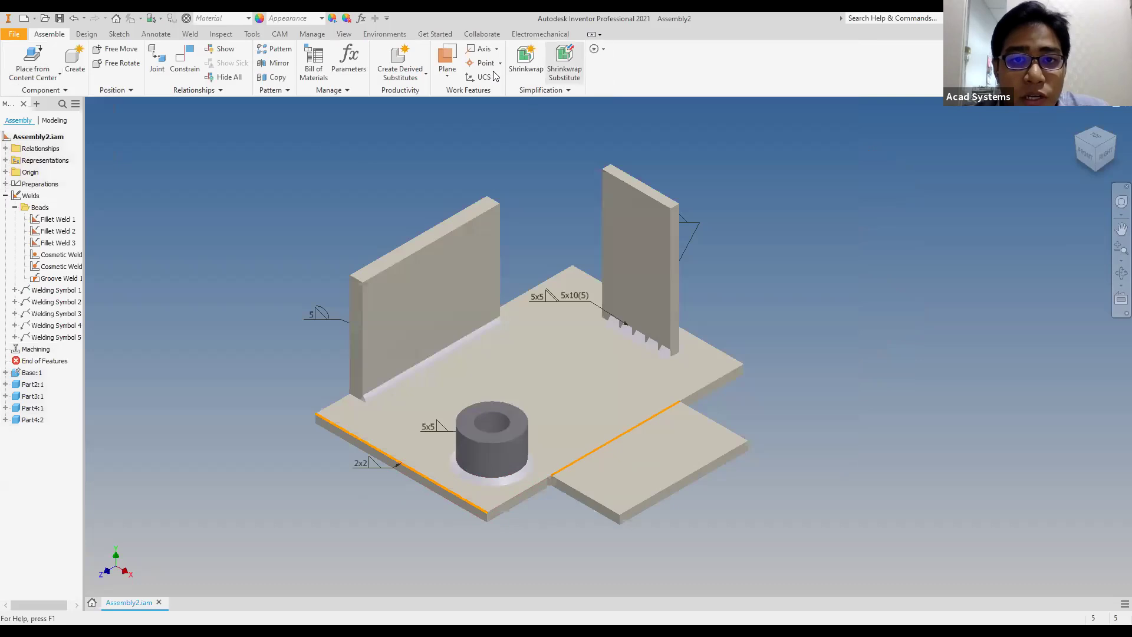
pyautogui.click(190, 34)
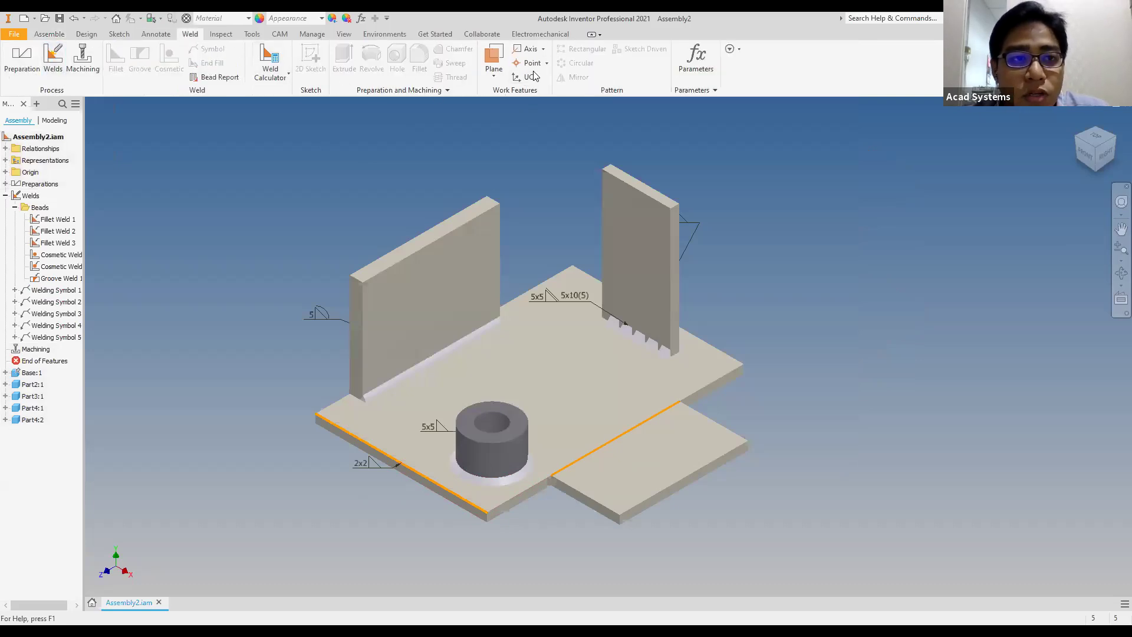
pyautogui.click(53, 56)
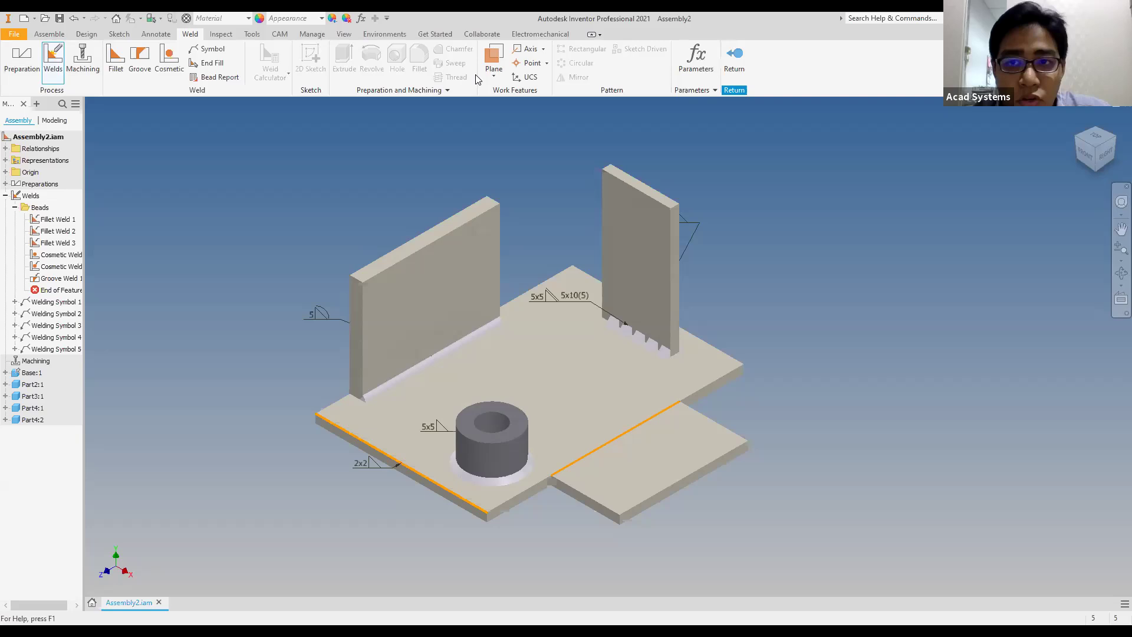
pyautogui.click(734, 59)
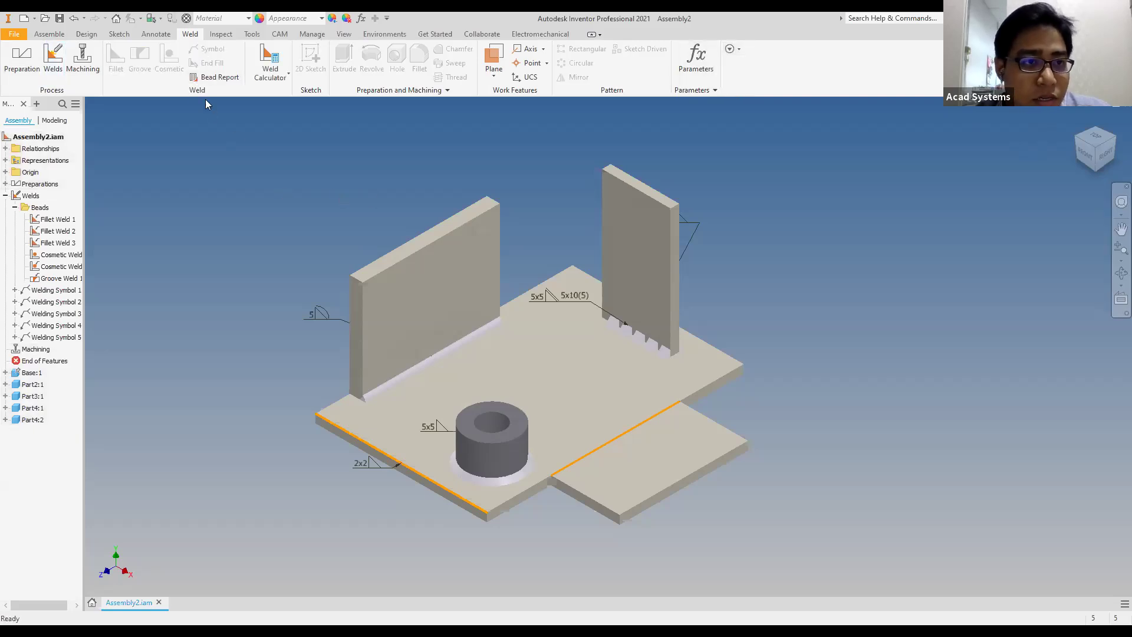
# Place one additional instance of Part4 in the assembly, above the long upright plate
pyautogui.click(49, 34)
pyautogui.click(52, 75)
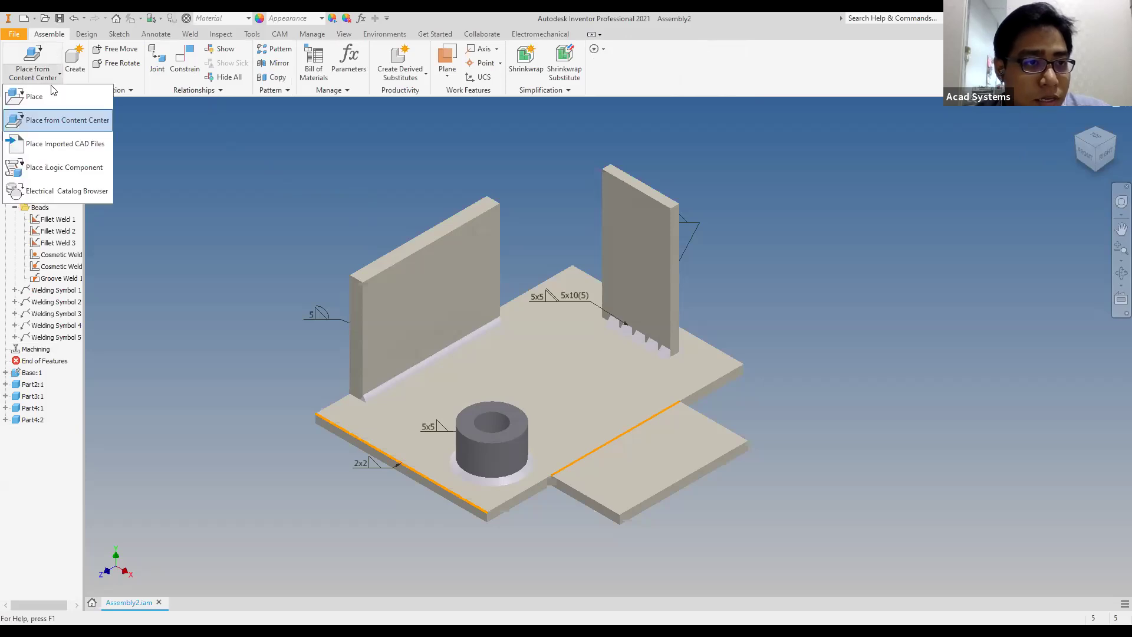
pyautogui.click(50, 98)
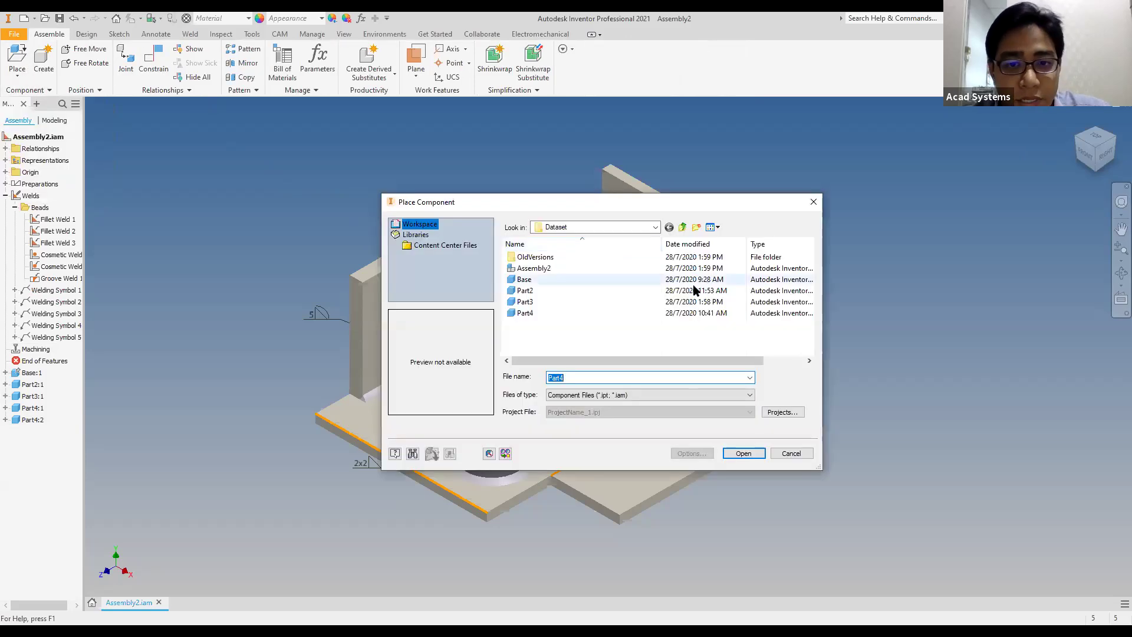
pyautogui.click(549, 313)
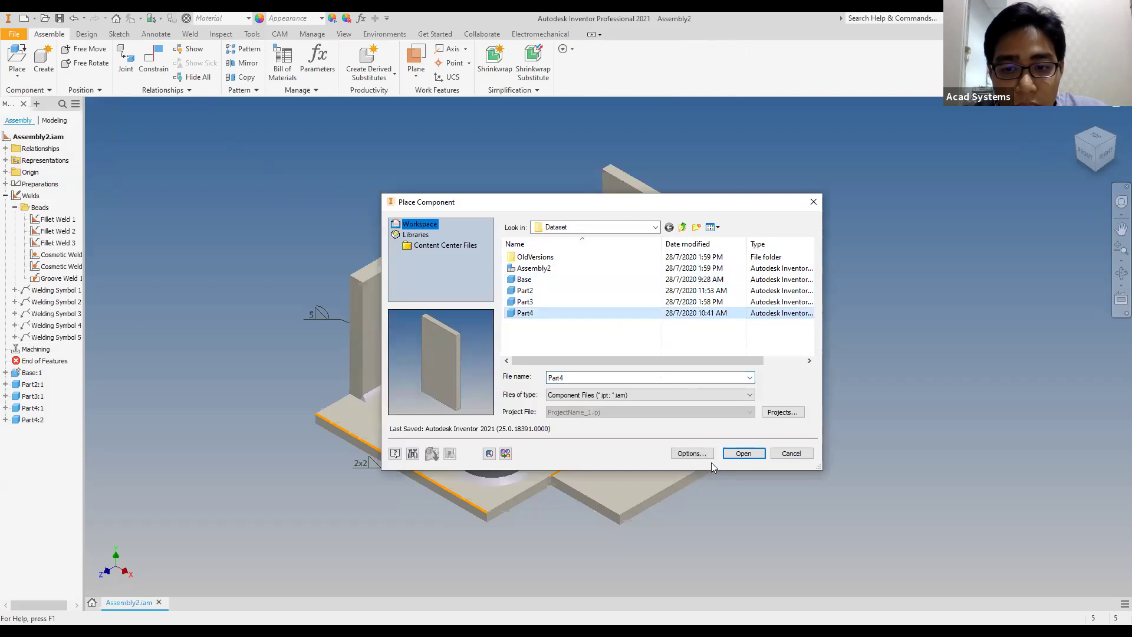
pyautogui.click(742, 454)
pyautogui.click(353, 170)
pyautogui.moveTo(473, 159); pyautogui.dragTo(545, 234, button='middle')
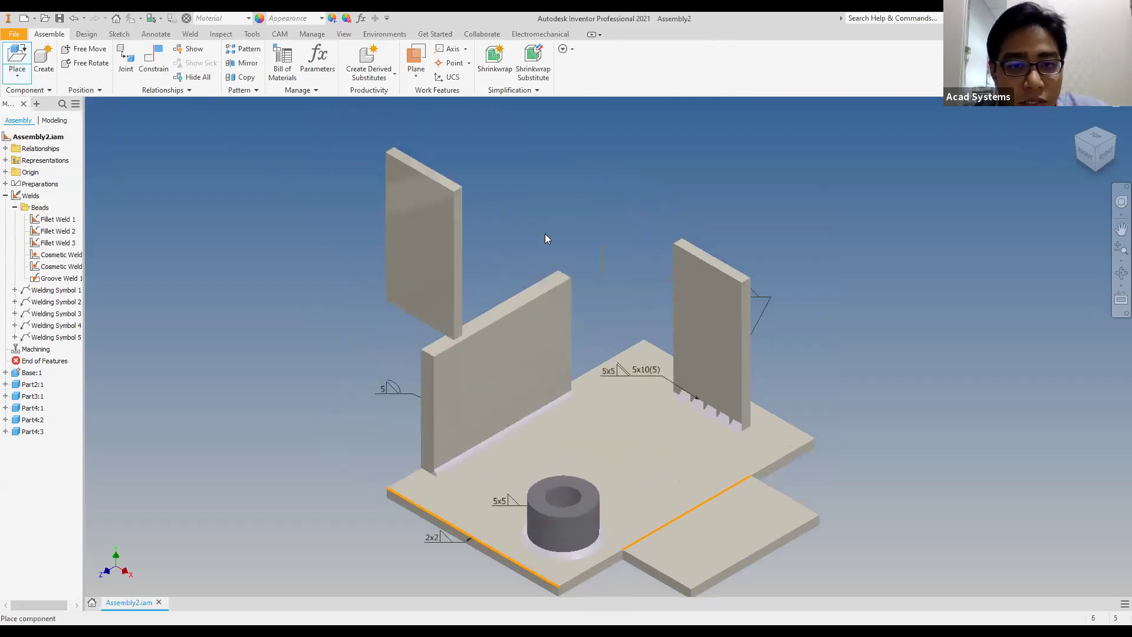
pyautogui.press('Escape')
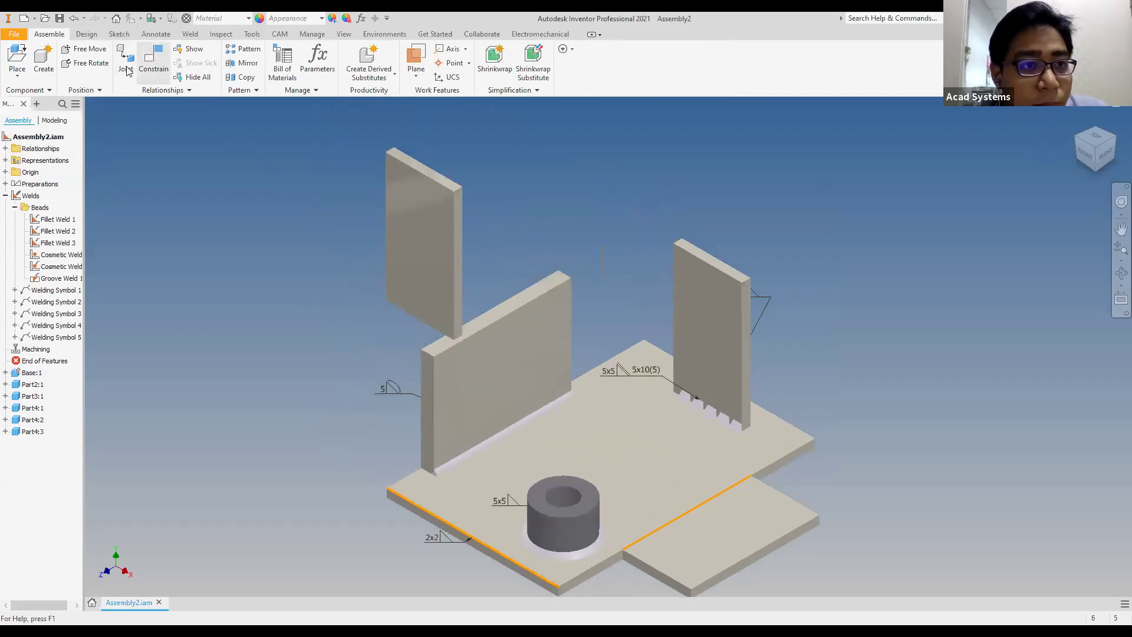
# Try a flush constraint with 0 mm offset between the new plate's broad face and the long upright plate's broad face
pyautogui.click(152, 68)
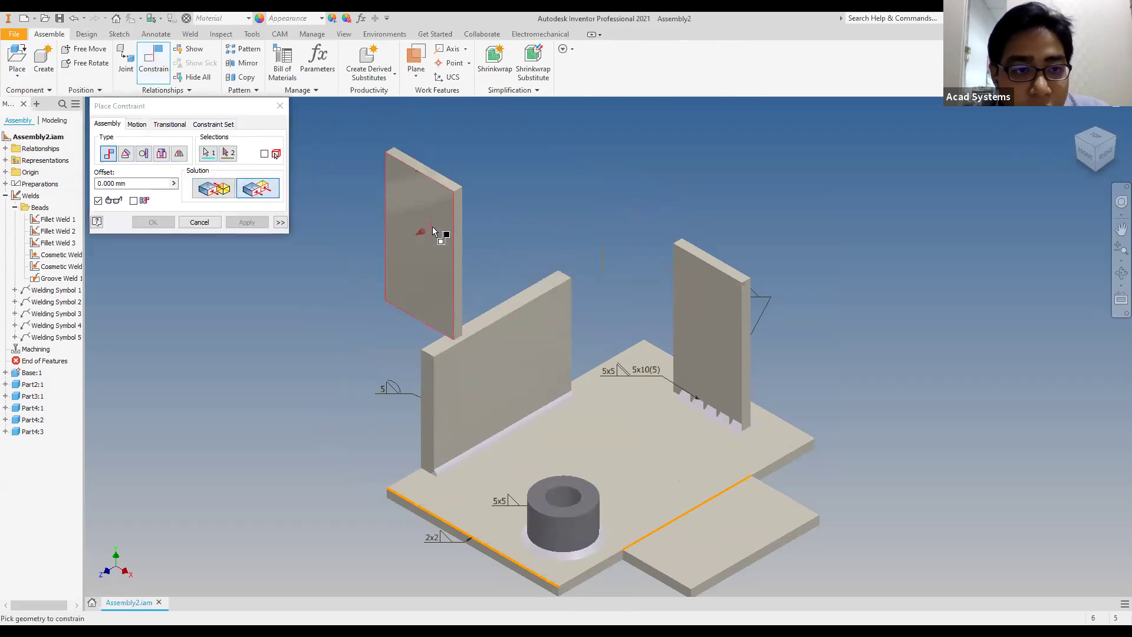
pyautogui.click(433, 227)
pyautogui.click(506, 346)
pyautogui.click(247, 223)
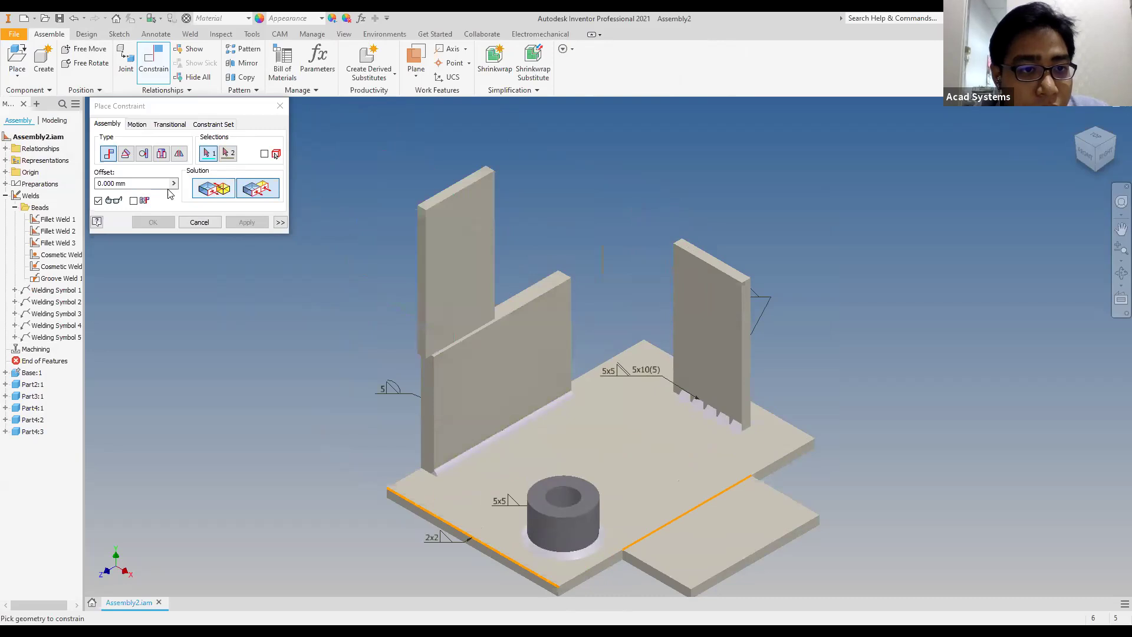
pyautogui.write('2')
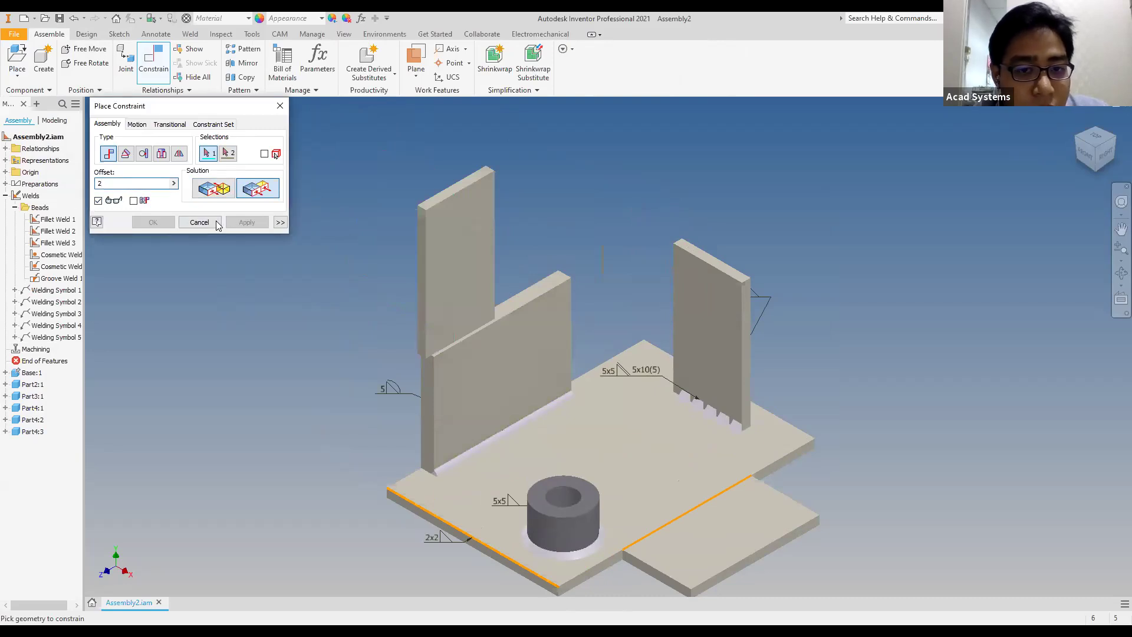
pyautogui.press('Escape')
# Try a flush constraint with 5 mm offset between the new plate's narrow side face and the long upright plate's end face
pyautogui.click(159, 68)
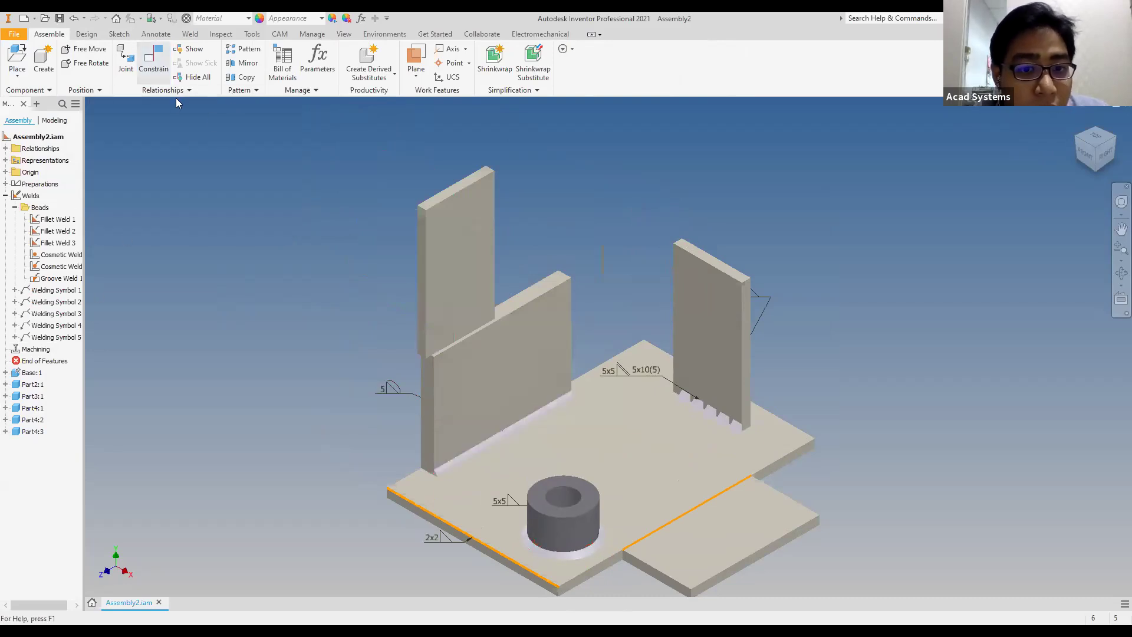
pyautogui.click(422, 311)
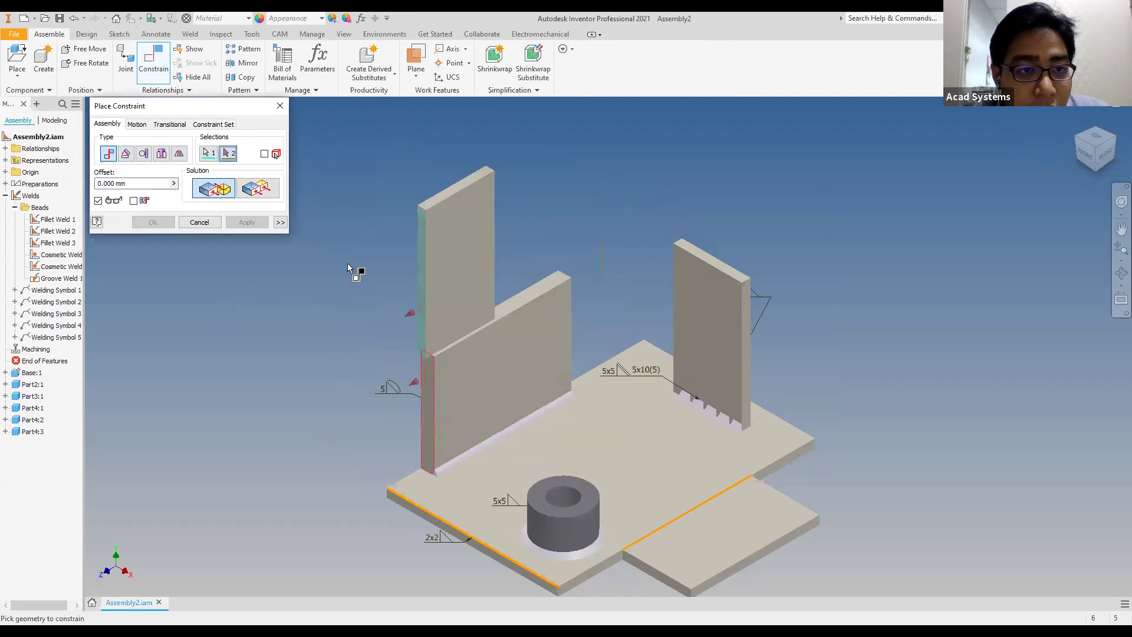
pyautogui.click(257, 188)
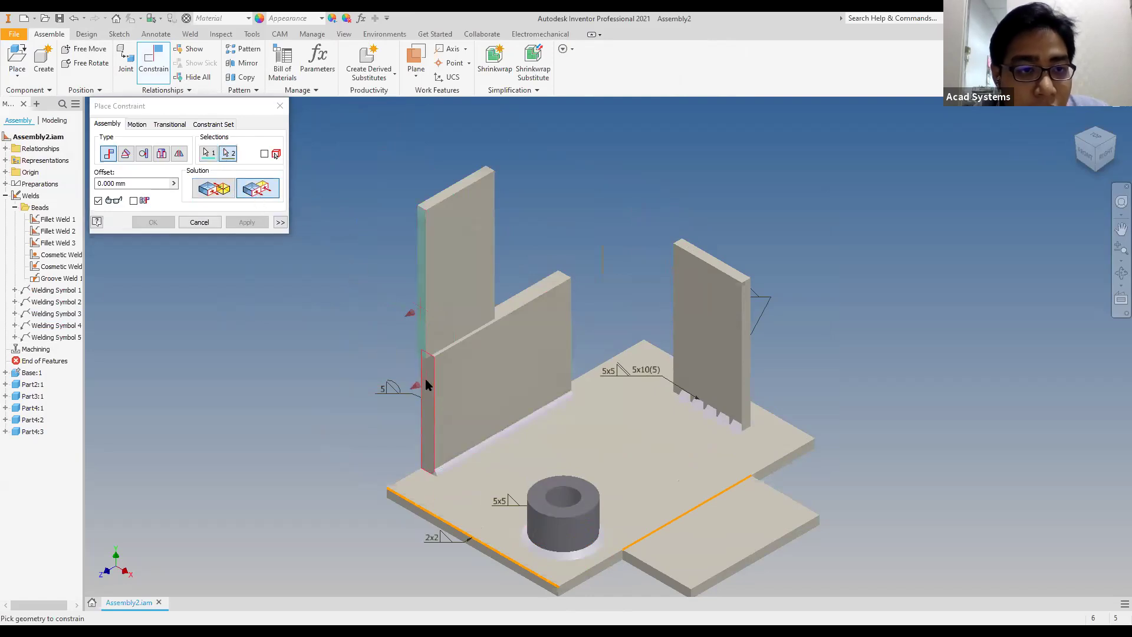
pyautogui.click(426, 381)
pyautogui.write('5')
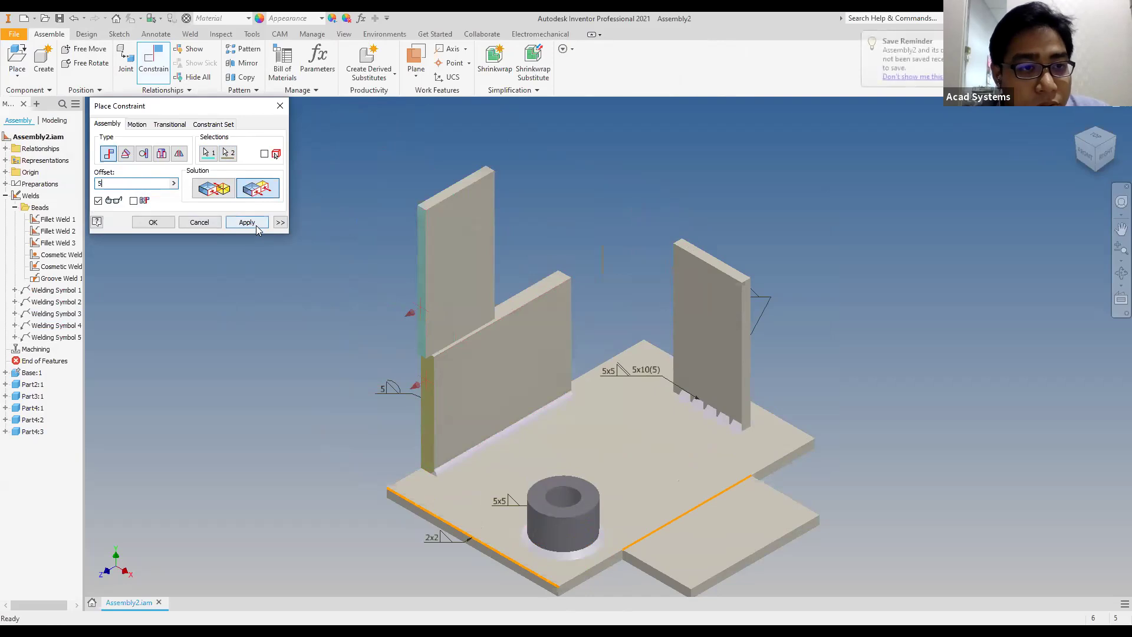
pyautogui.click(247, 223)
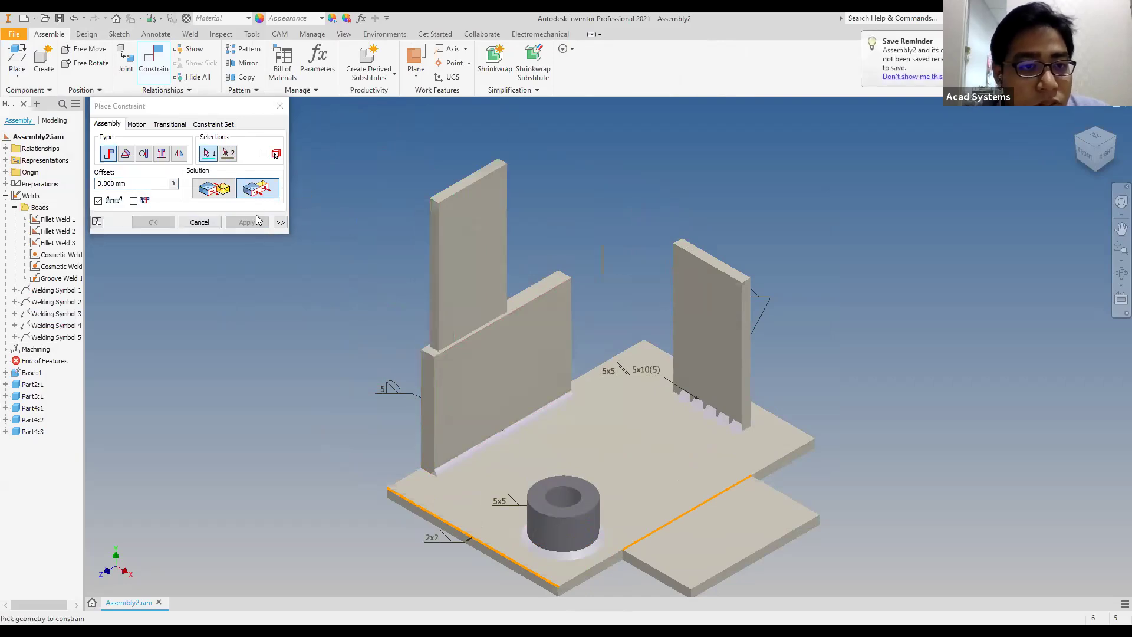
pyautogui.press('Escape')
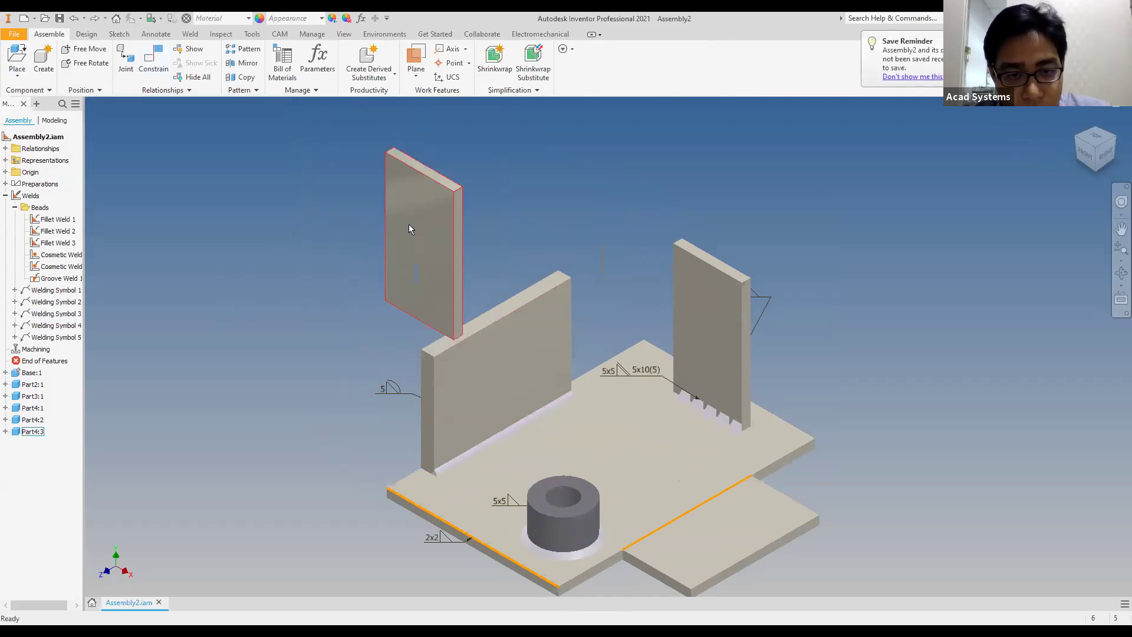
# Try a flush constraint between the new plate's narrow side face and the long upright plate's end face
pyautogui.click(154, 62)
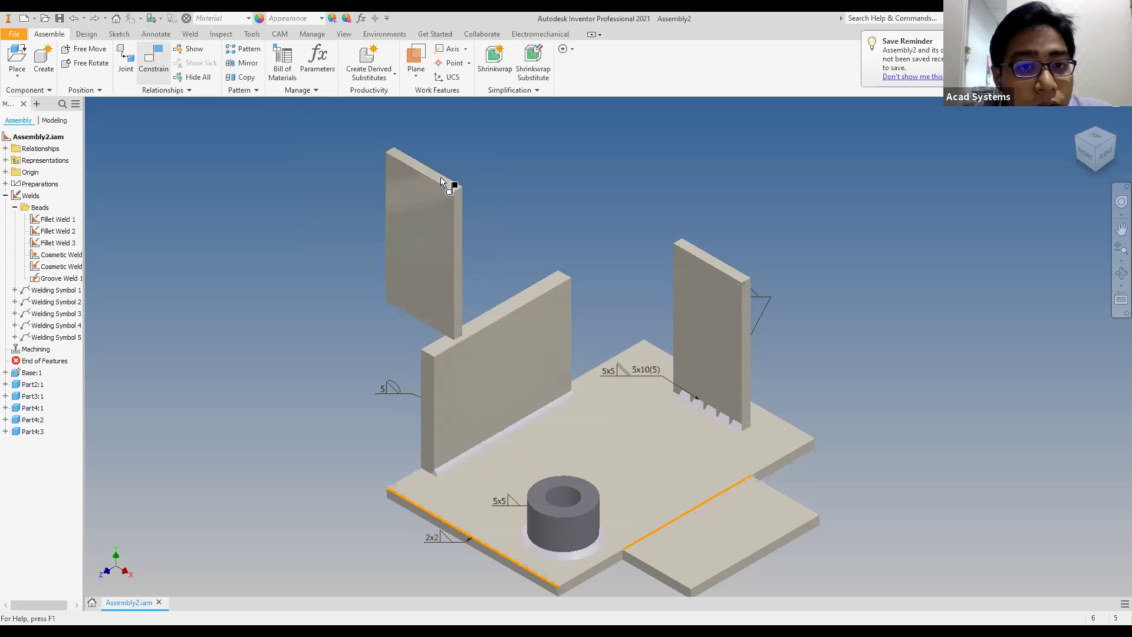
pyautogui.click(458, 230)
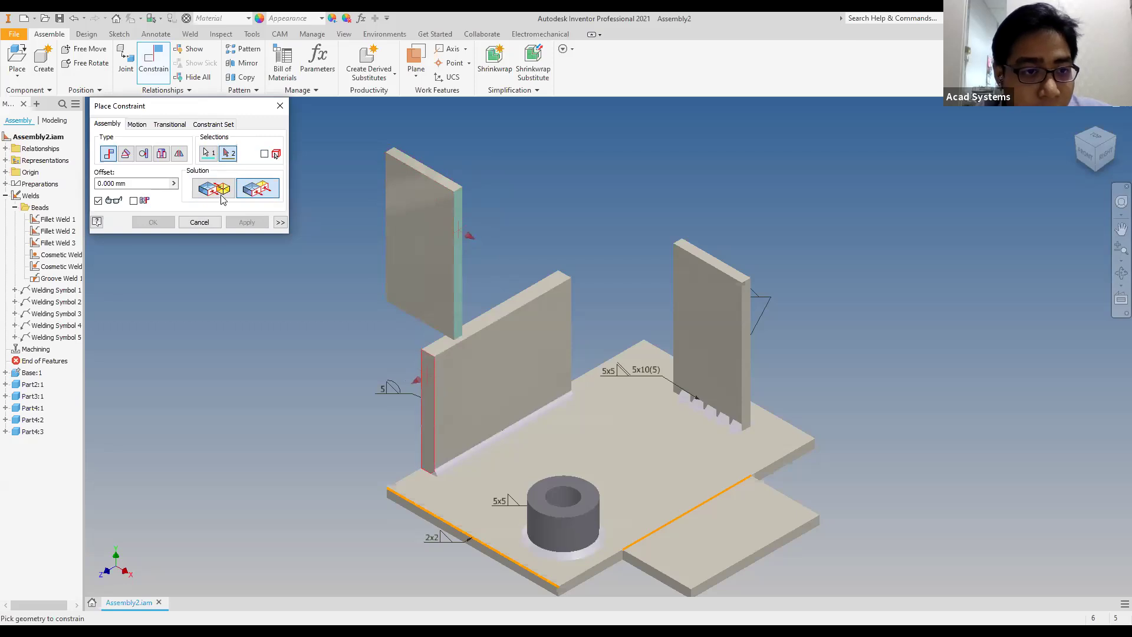
pyautogui.click(247, 222)
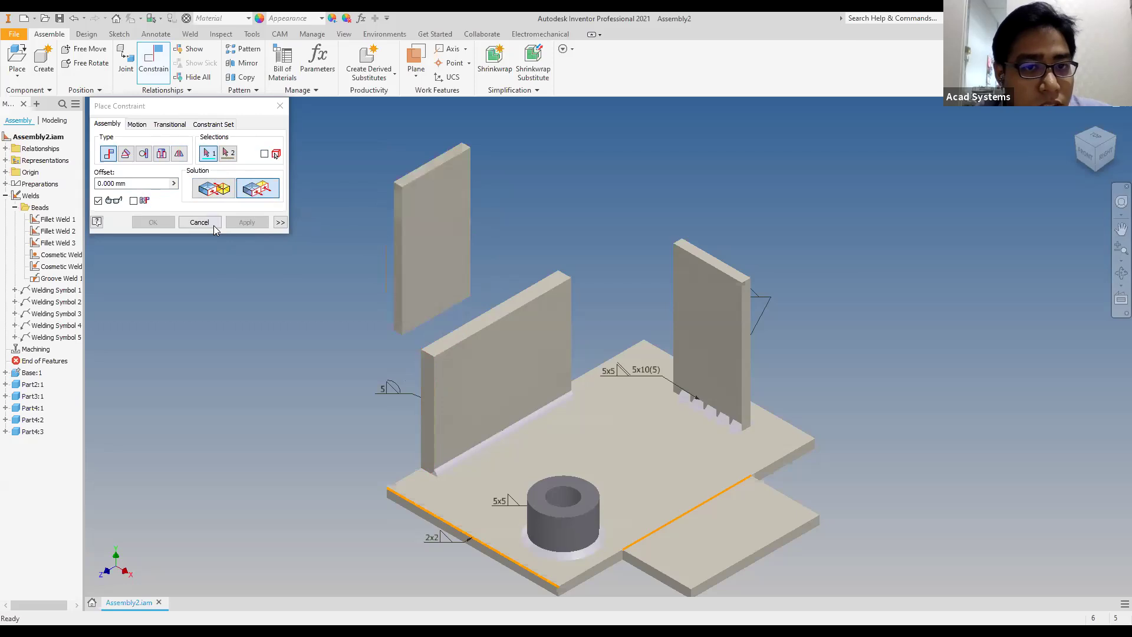
pyautogui.click(272, 105)
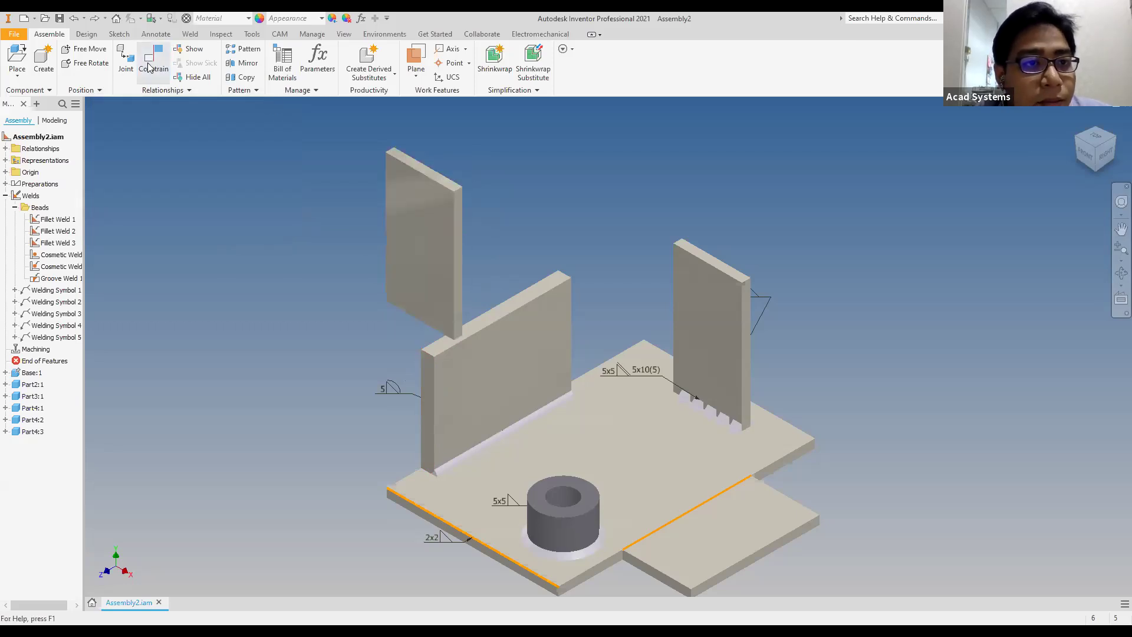
# Constrain the new plate's narrow top face flush with the long upright plate's end face at a 5 mm offset
pyautogui.press('c')
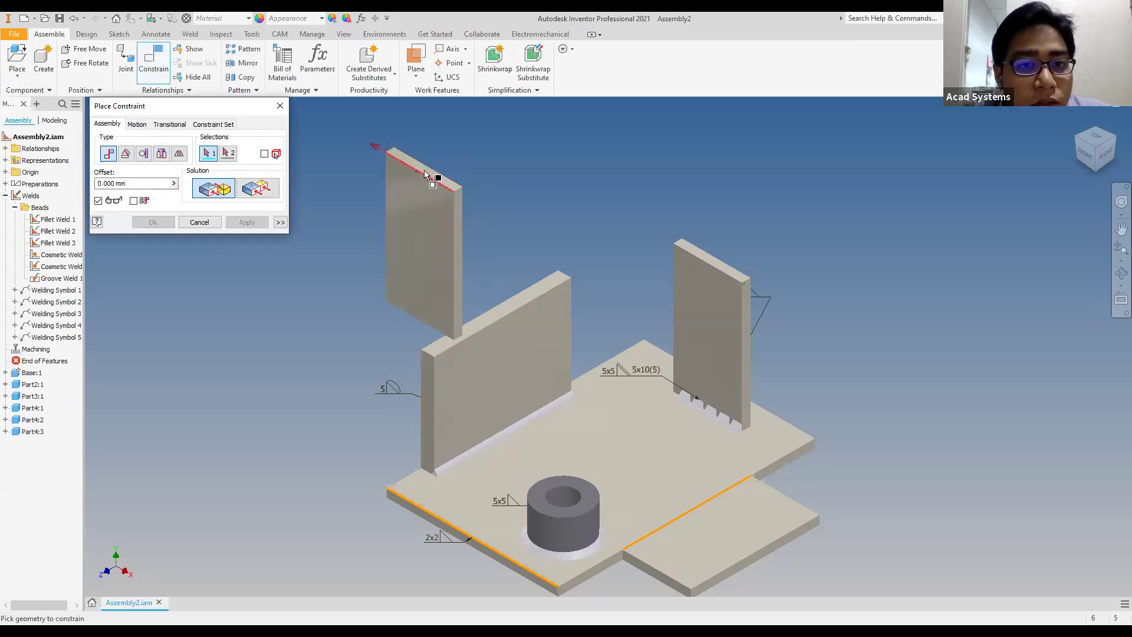
pyautogui.scroll(-5, 427, 171)
pyautogui.click(425, 170)
pyautogui.scroll(5, 413, 189)
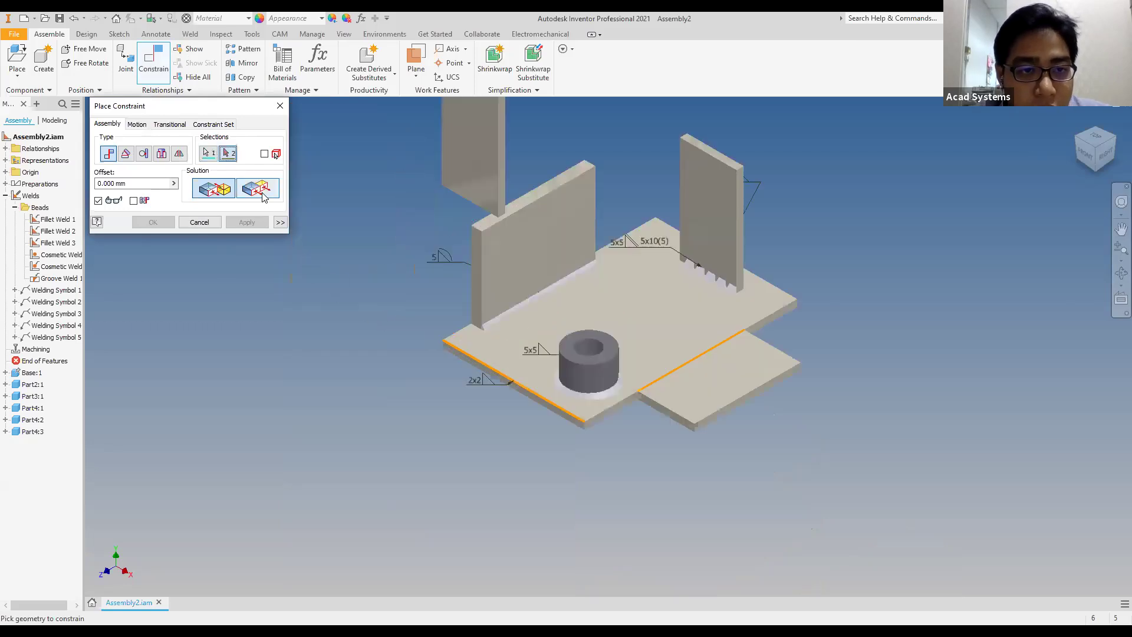
pyautogui.click(478, 246)
pyautogui.click(247, 222)
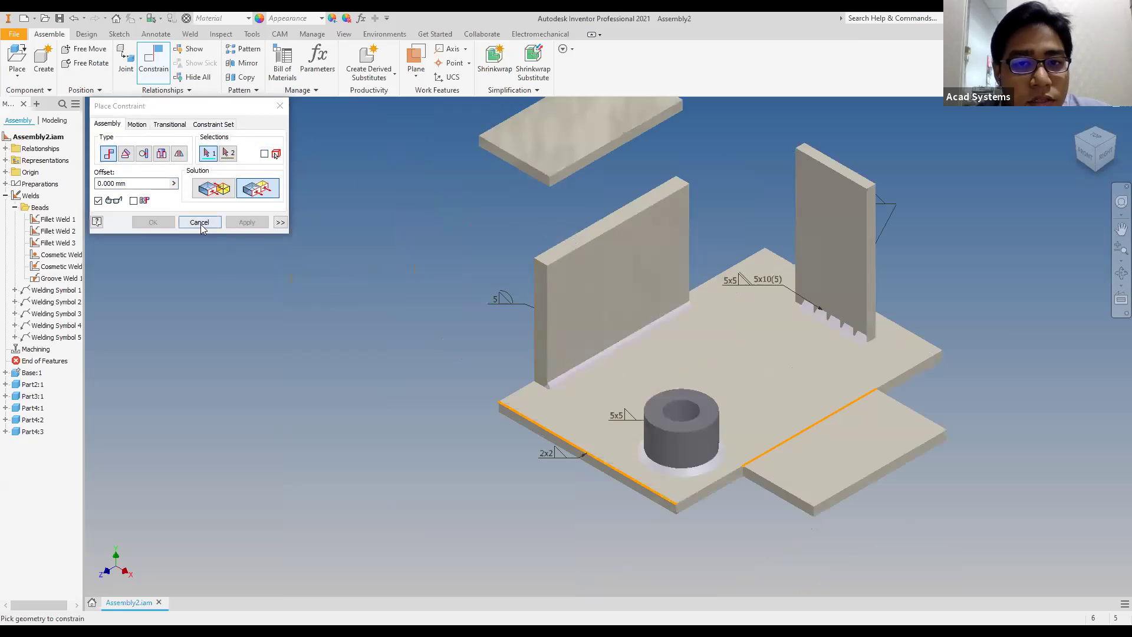
# Constrain the new plate's broad face flush with the long upright plate's broad face at 0 mm offset
pyautogui.click(153, 81)
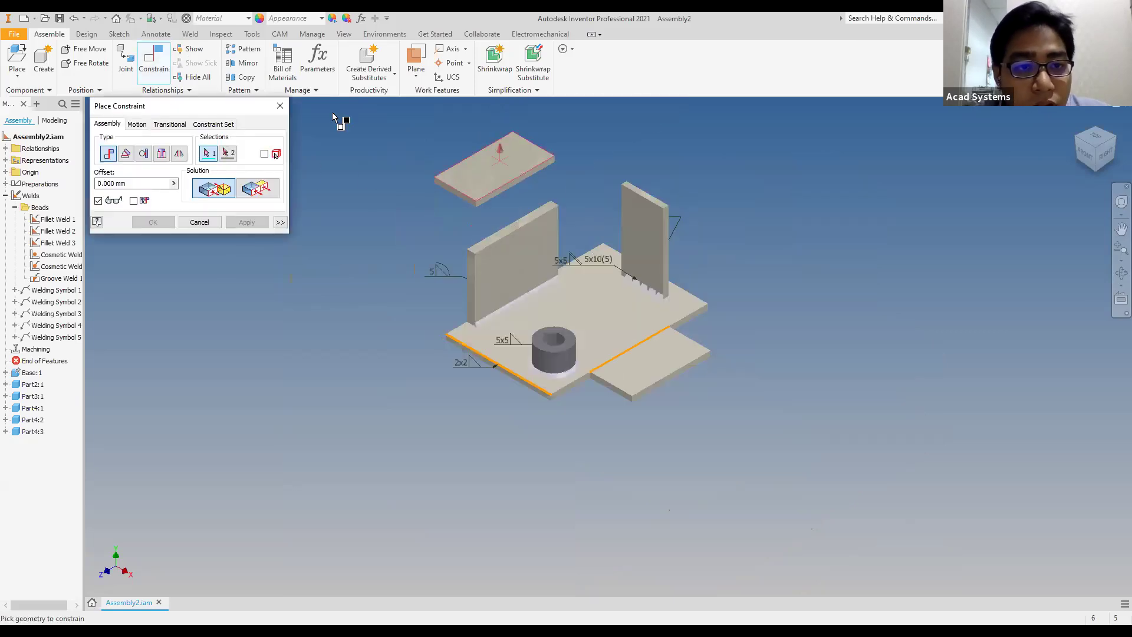
pyautogui.click(499, 167)
pyautogui.click(257, 189)
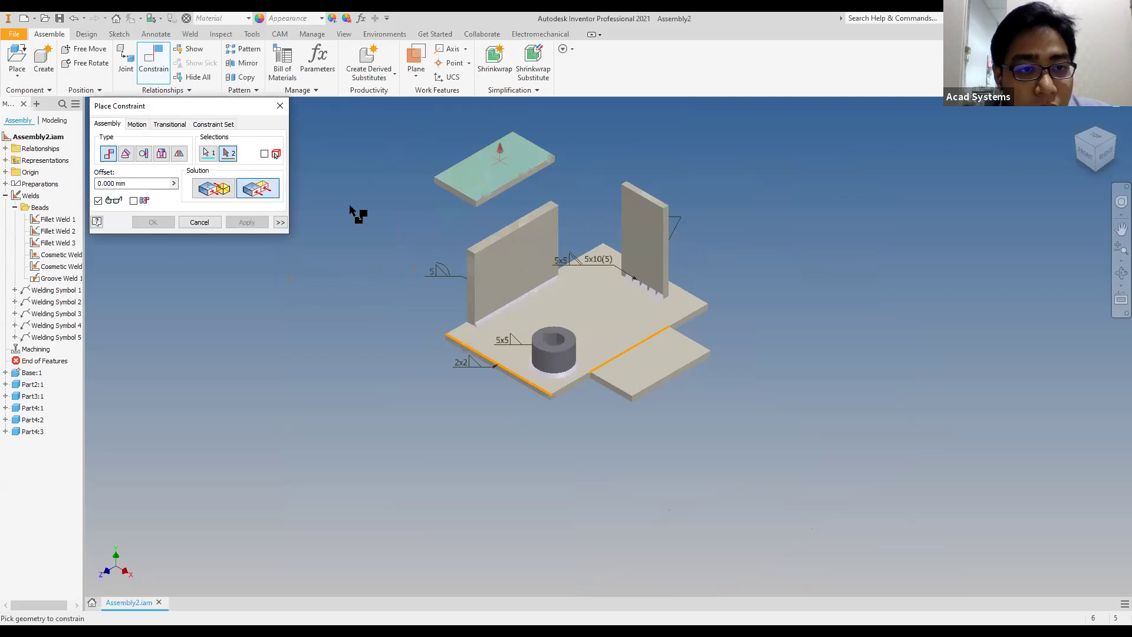
pyautogui.click(245, 222)
pyautogui.scroll(-3, 357, 194)
pyautogui.click(281, 110)
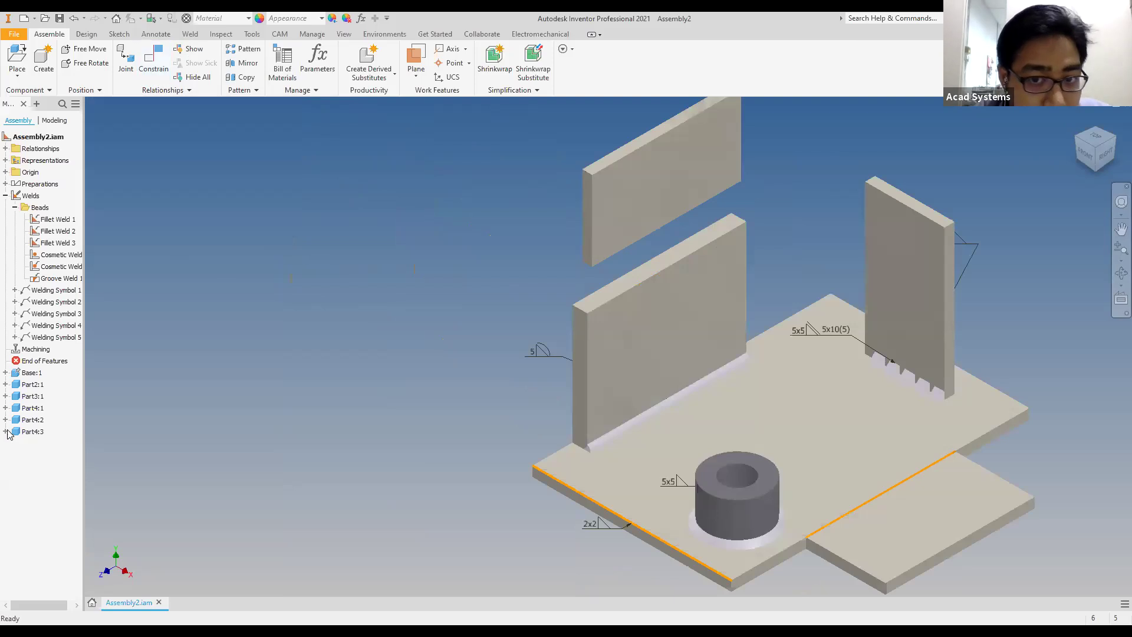
# Set the offset of the broad-face flush constraint on Part4:3 to 2 mm
pyautogui.click(252, 34)
pyautogui.click(190, 34)
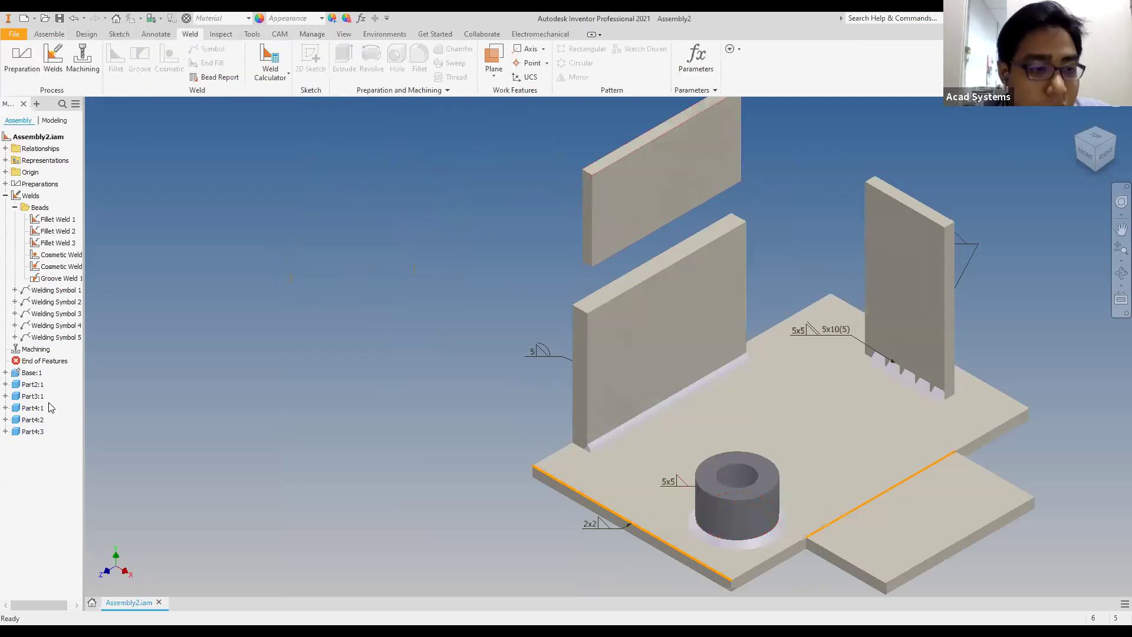
pyautogui.click(5, 431)
pyautogui.click(40, 468)
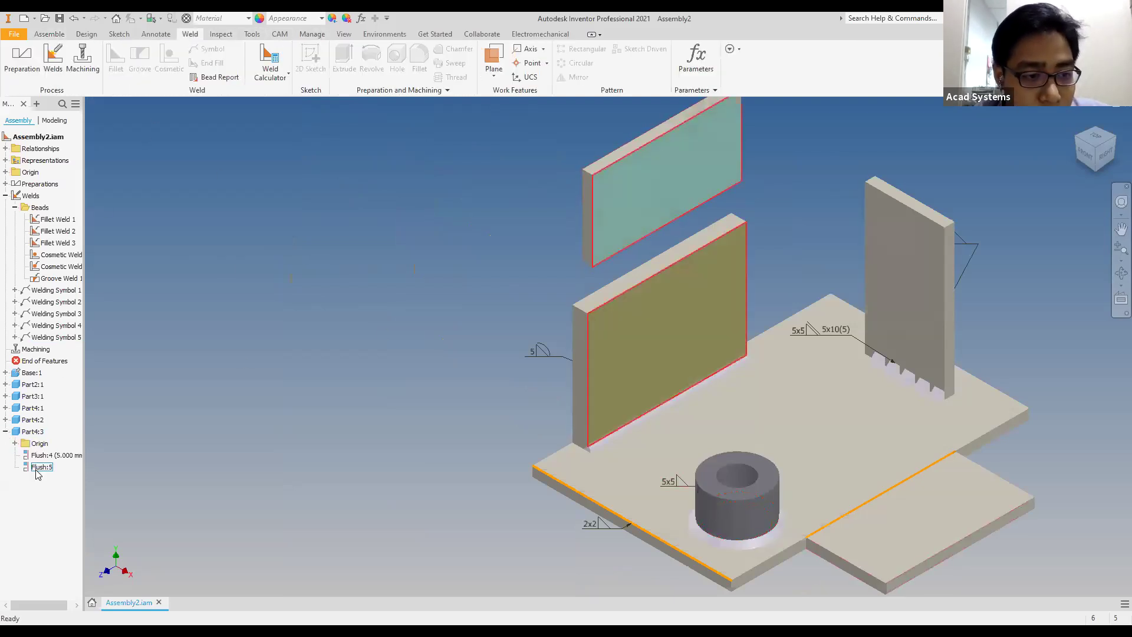
pyautogui.click(1088, 157)
pyautogui.click(39, 466)
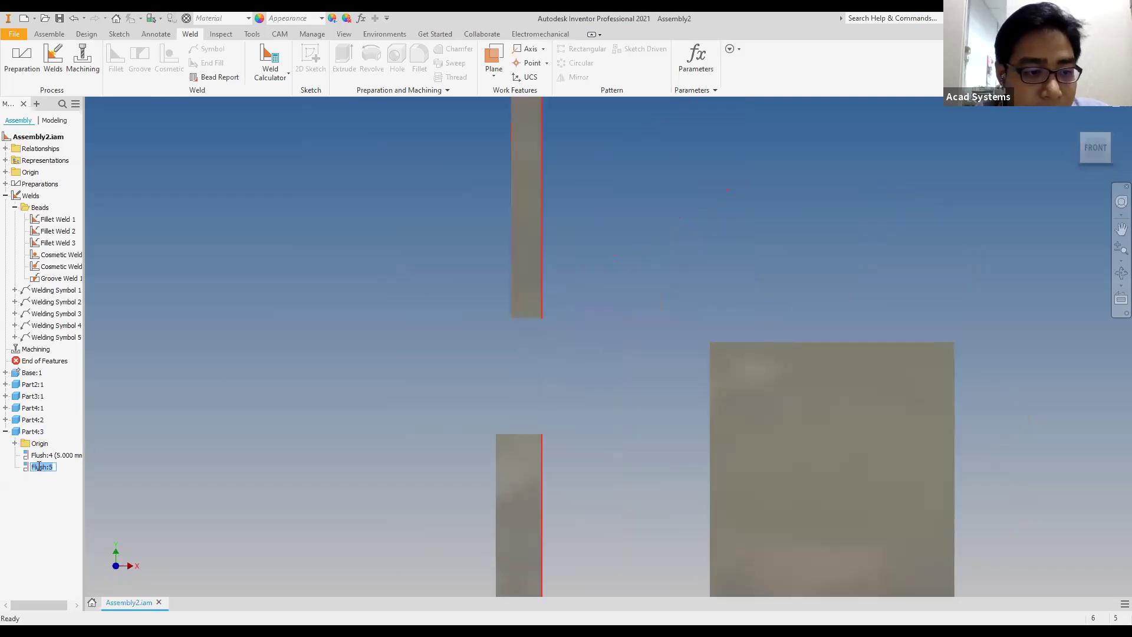
pyautogui.click(102, 467)
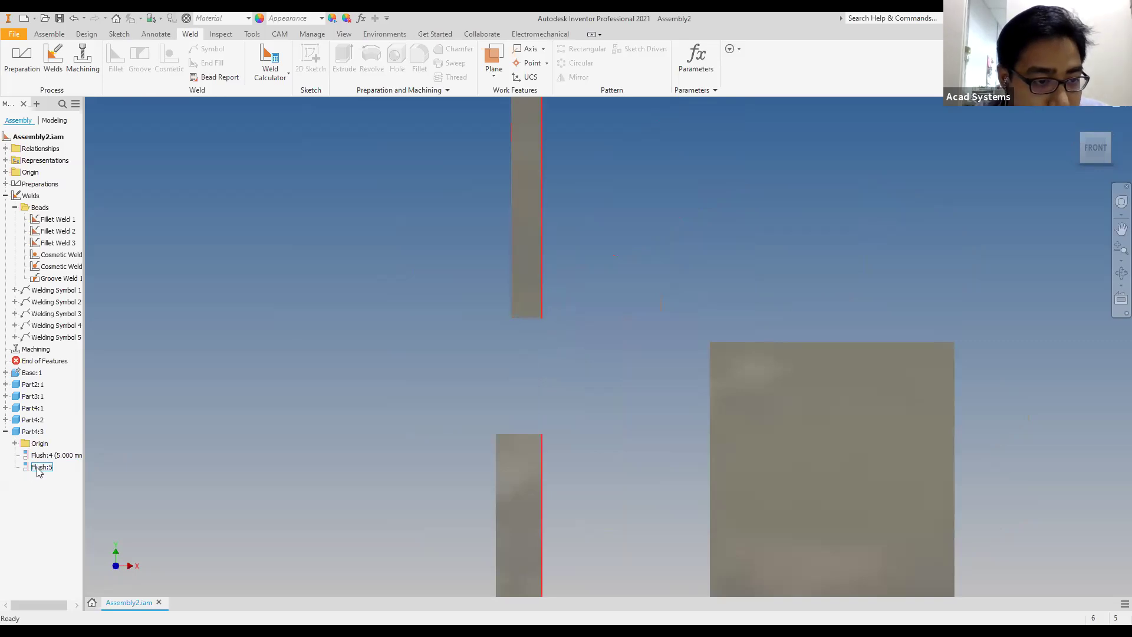
pyautogui.doubleClick(39, 467)
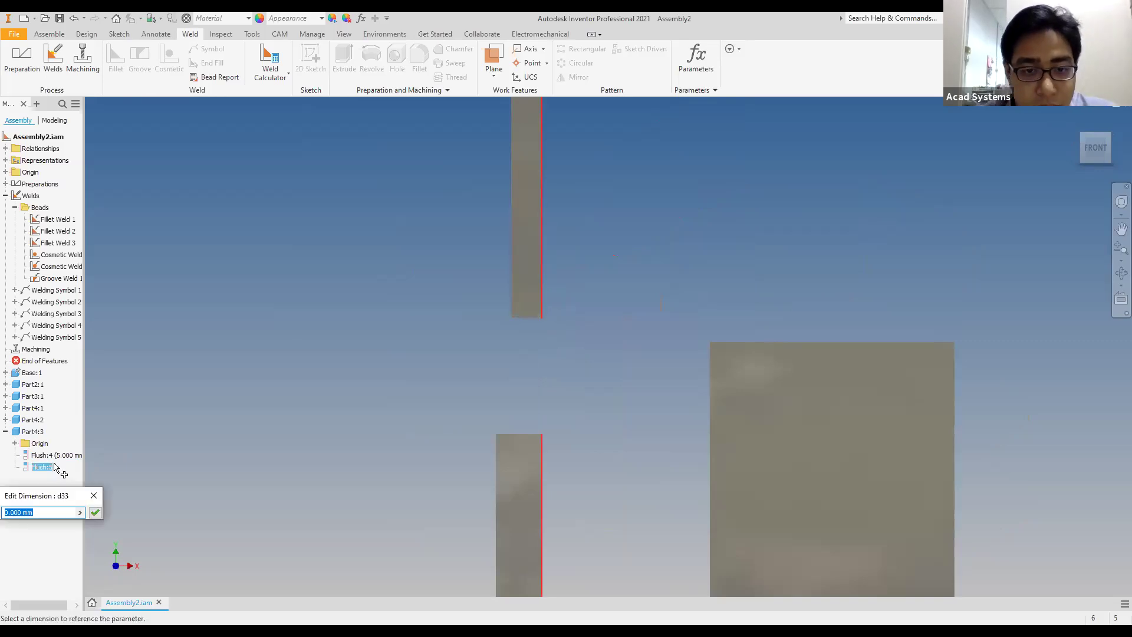
pyautogui.write('2')
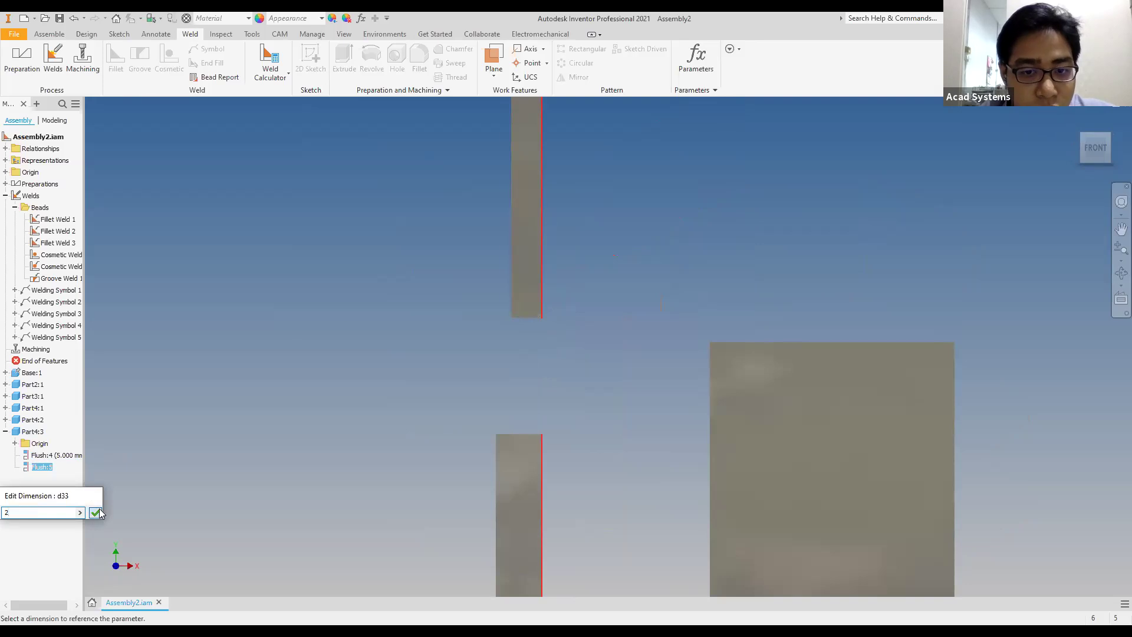
pyautogui.click(95, 513)
pyautogui.scroll(-3, 705, 232)
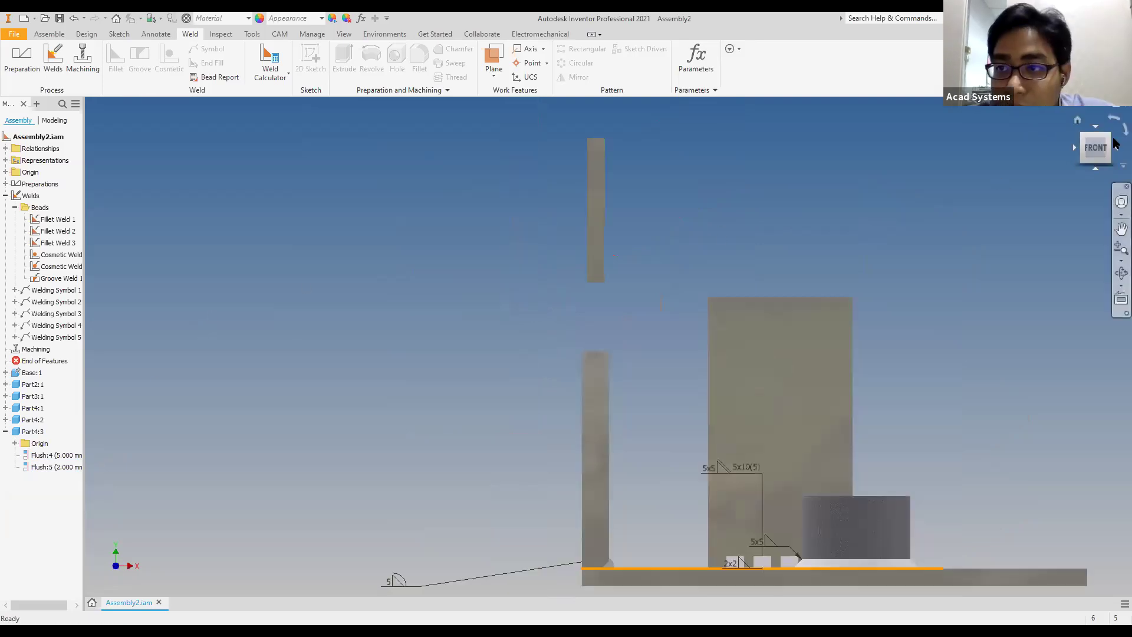
pyautogui.click(1078, 121)
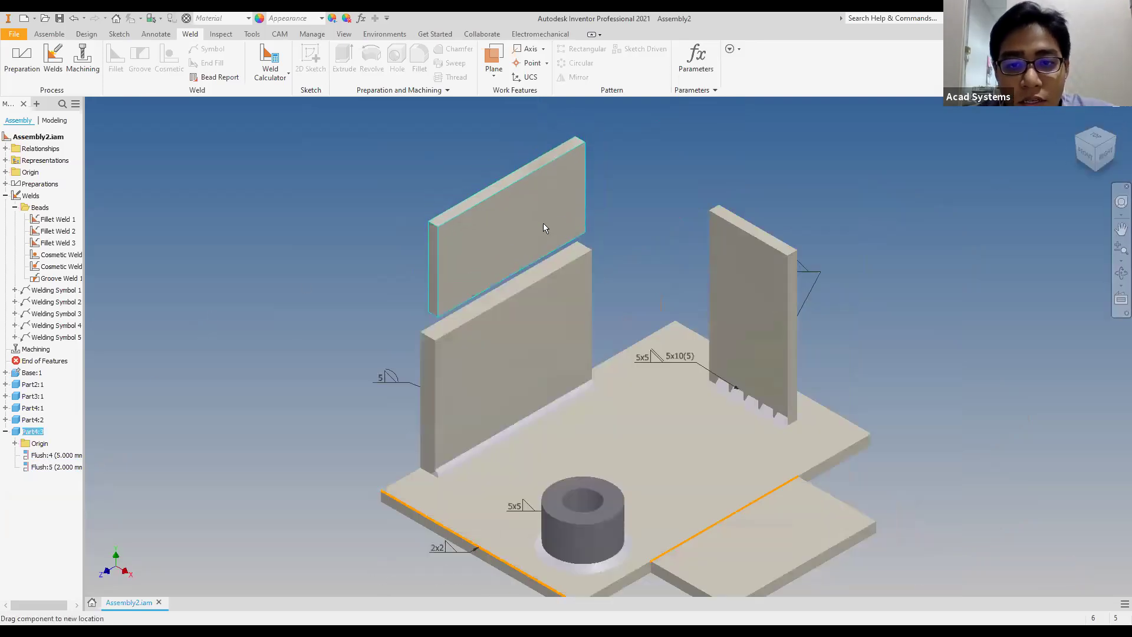
# Start a groove weld between the long upright plate's top face as Face Set 1 and the upper plate's bottom face as Face Set 2
pyautogui.scroll(3, 470, 316)
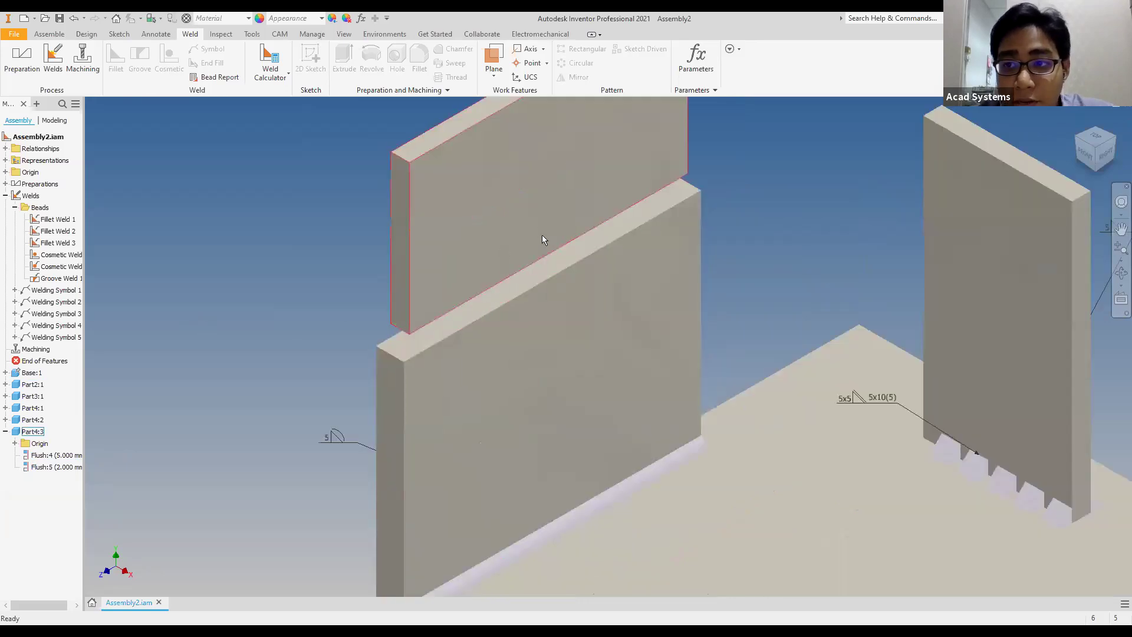
pyautogui.click(54, 59)
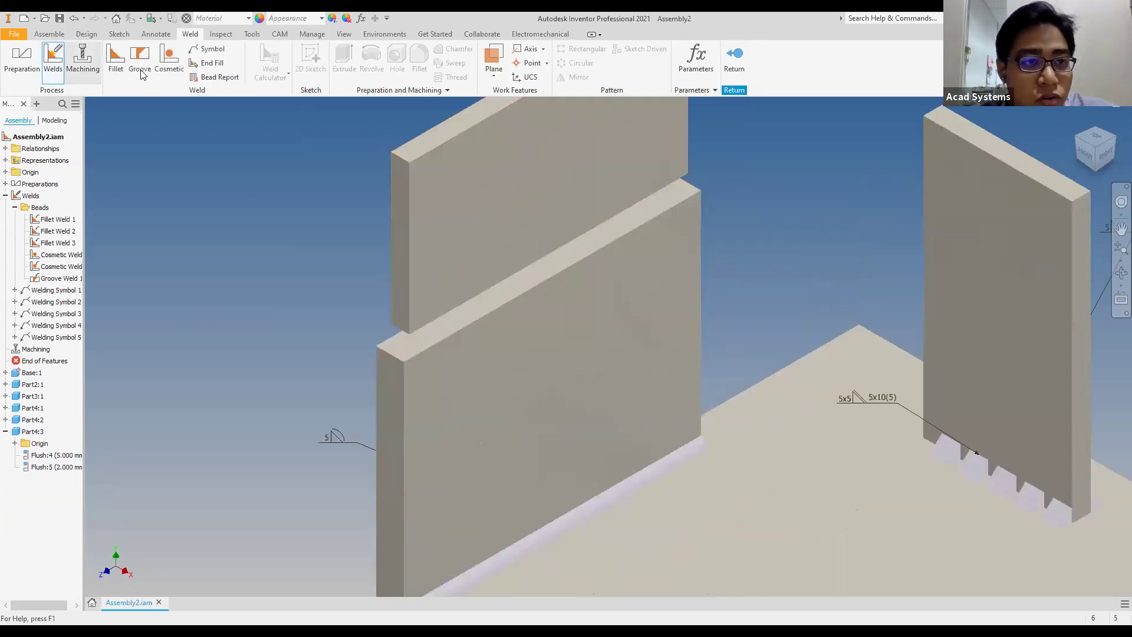
pyautogui.click(142, 59)
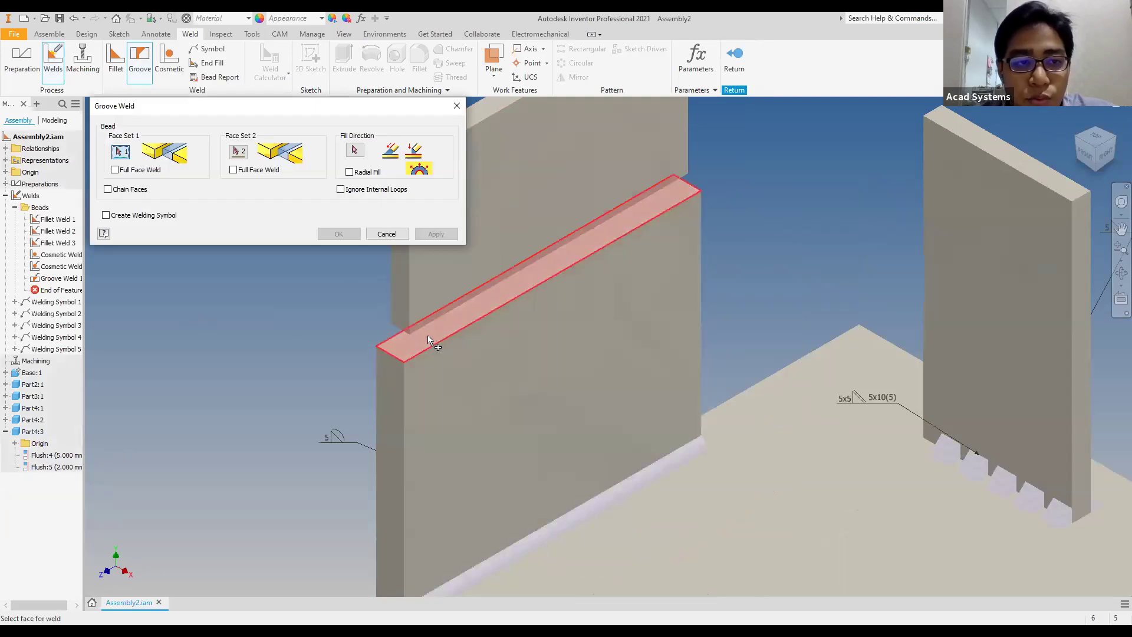
pyautogui.click(428, 341)
pyautogui.click(1096, 171)
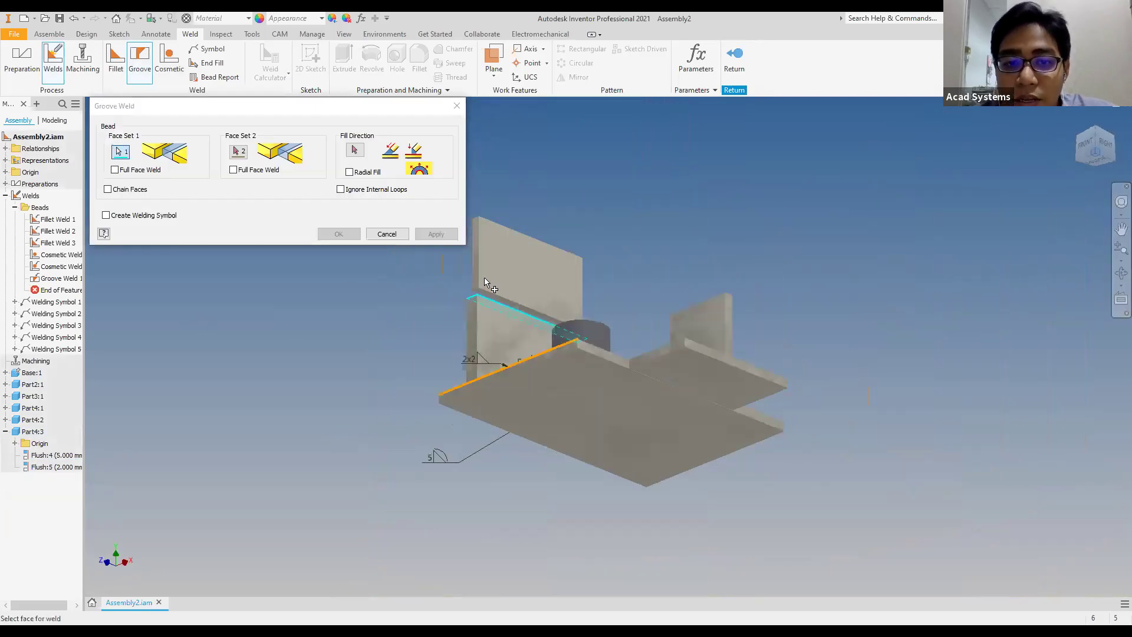
pyautogui.scroll(8, 458, 275)
pyautogui.click(238, 152)
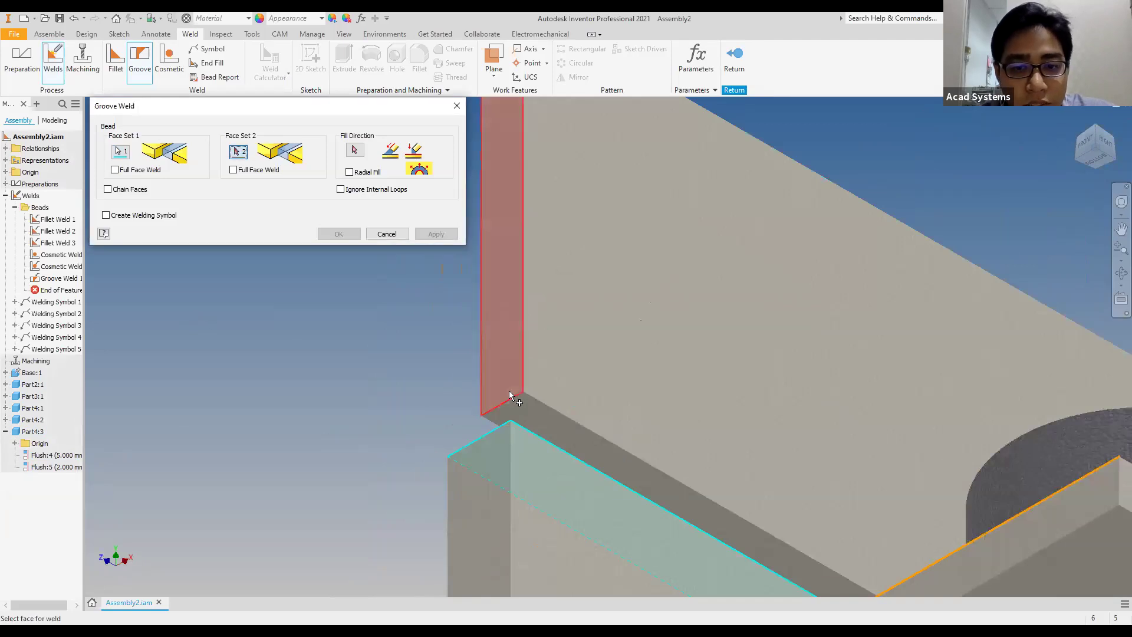
pyautogui.click(525, 408)
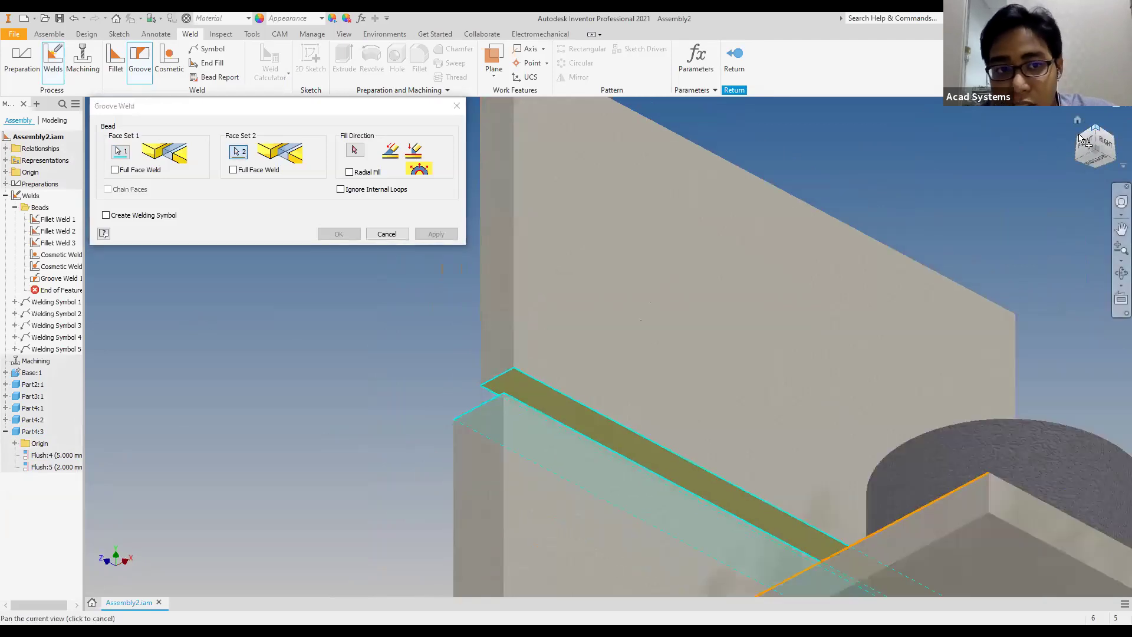
# Set the groove weld's fill direction along the upper plate's vertical edge and create the weld without a welding symbol
pyautogui.click(1077, 120)
pyautogui.click(355, 150)
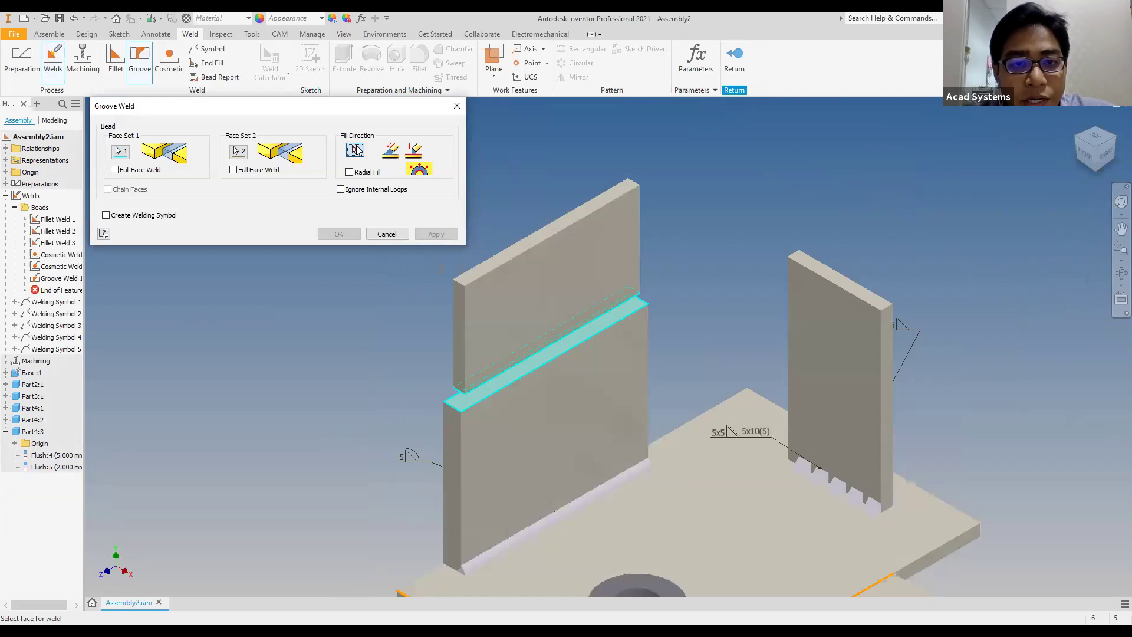
pyautogui.click(465, 310)
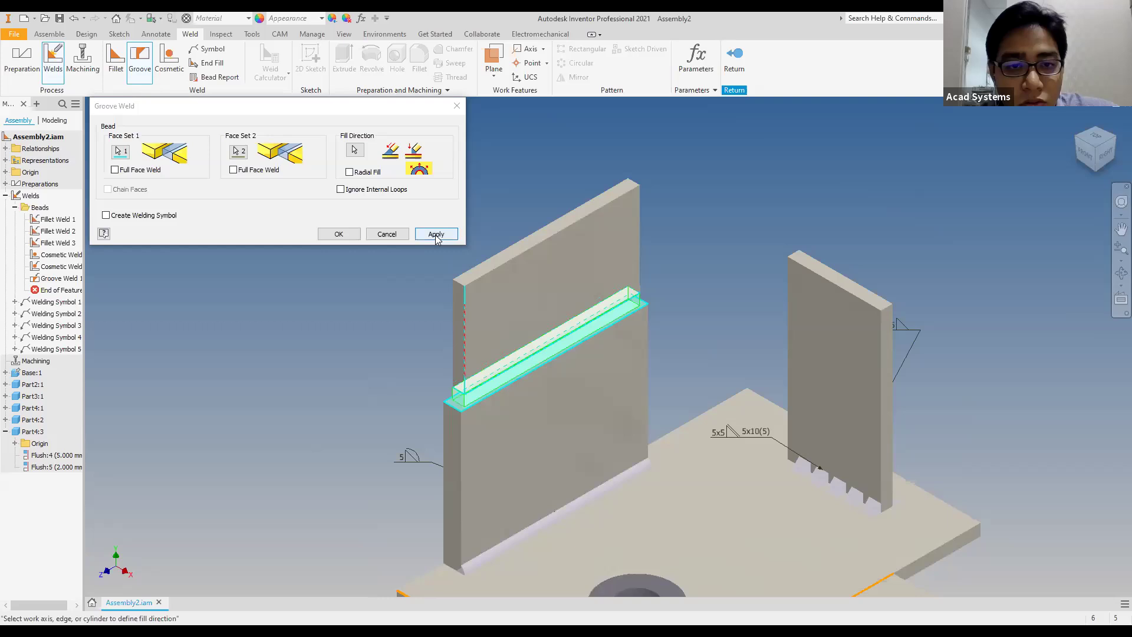
pyautogui.scroll(-4, 459, 402)
pyautogui.scroll(2, 587, 346)
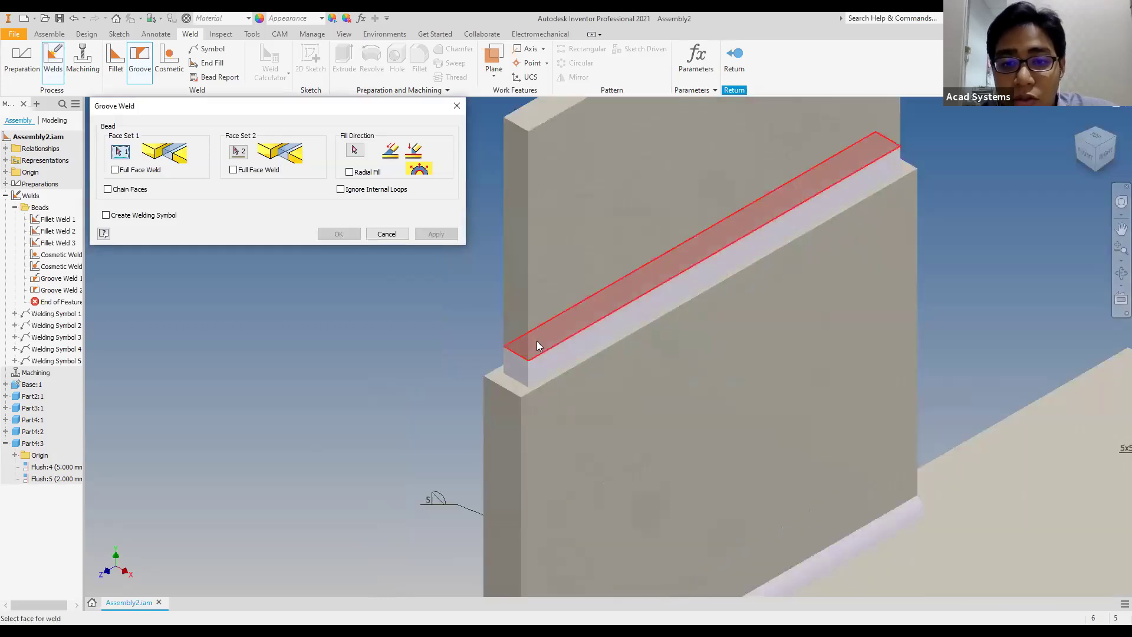
pyautogui.scroll(3, 615, 280)
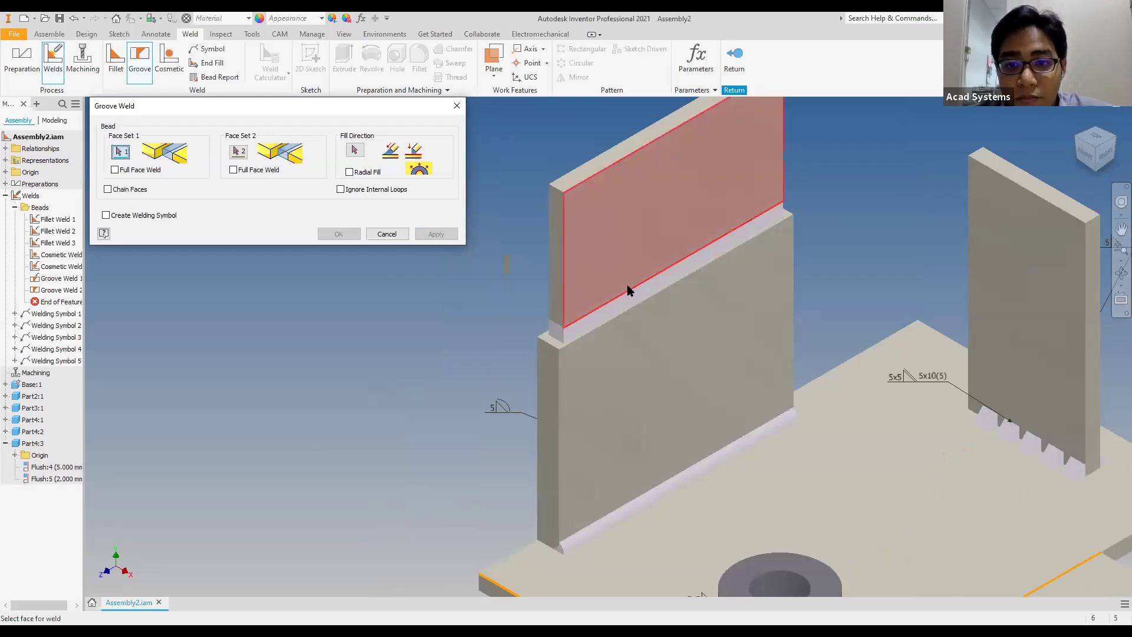
pyautogui.click(457, 107)
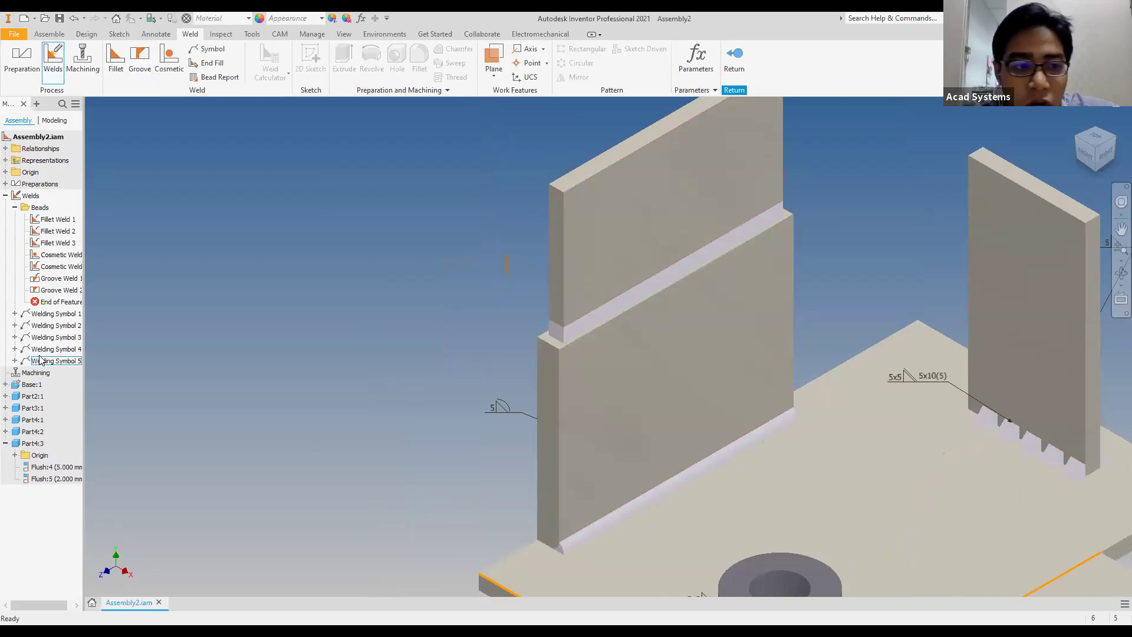
# Edit Groove Weld 2 to use Full Face Weld for both face sets
pyautogui.click(43, 290)
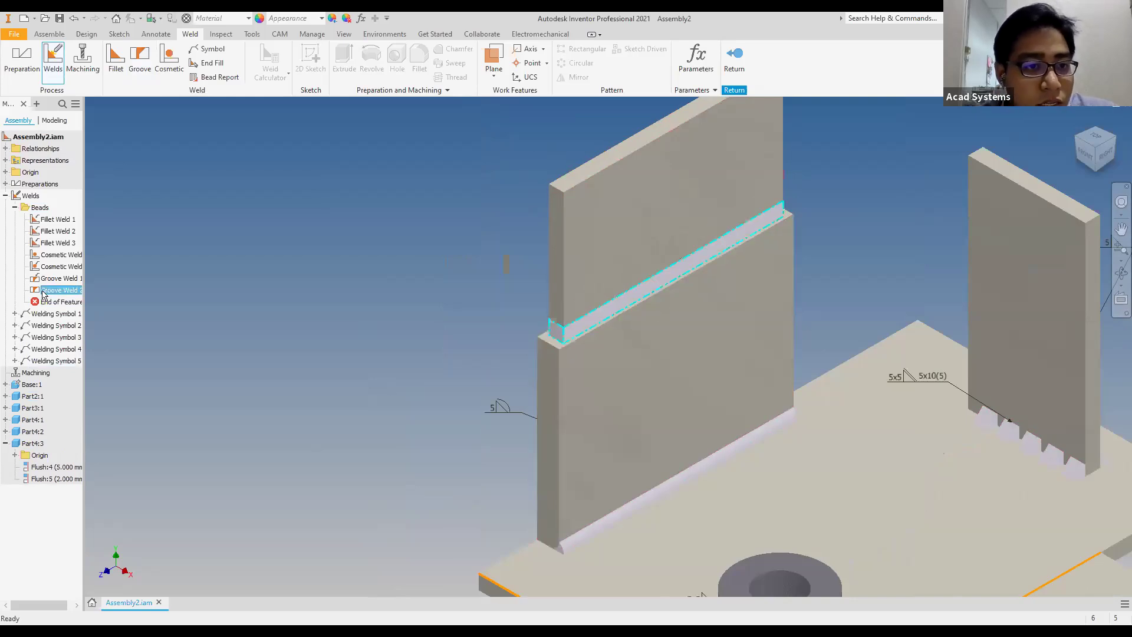
pyautogui.click(115, 170)
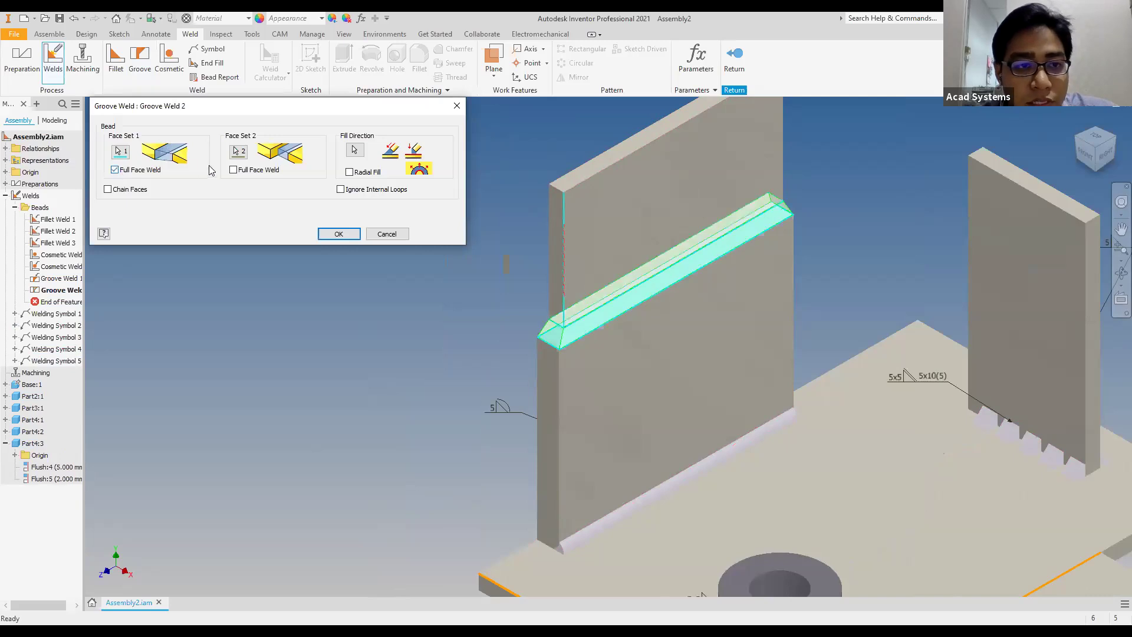
pyautogui.click(239, 172)
pyautogui.click(346, 234)
pyautogui.scroll(3, 801, 249)
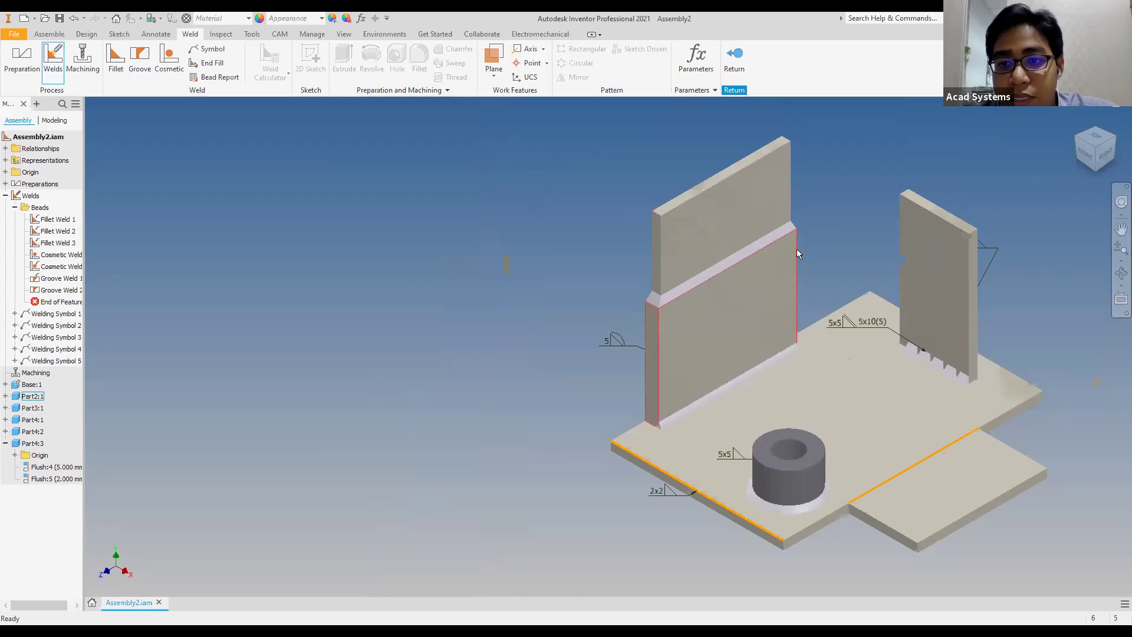
# Move the upper plate away from the long upright plate and partway back to test how the groove weld fills the gap
pyautogui.scroll(-1, 799, 250)
pyautogui.moveTo(804, 230); pyautogui.dragTo(692, 238, button='middle')
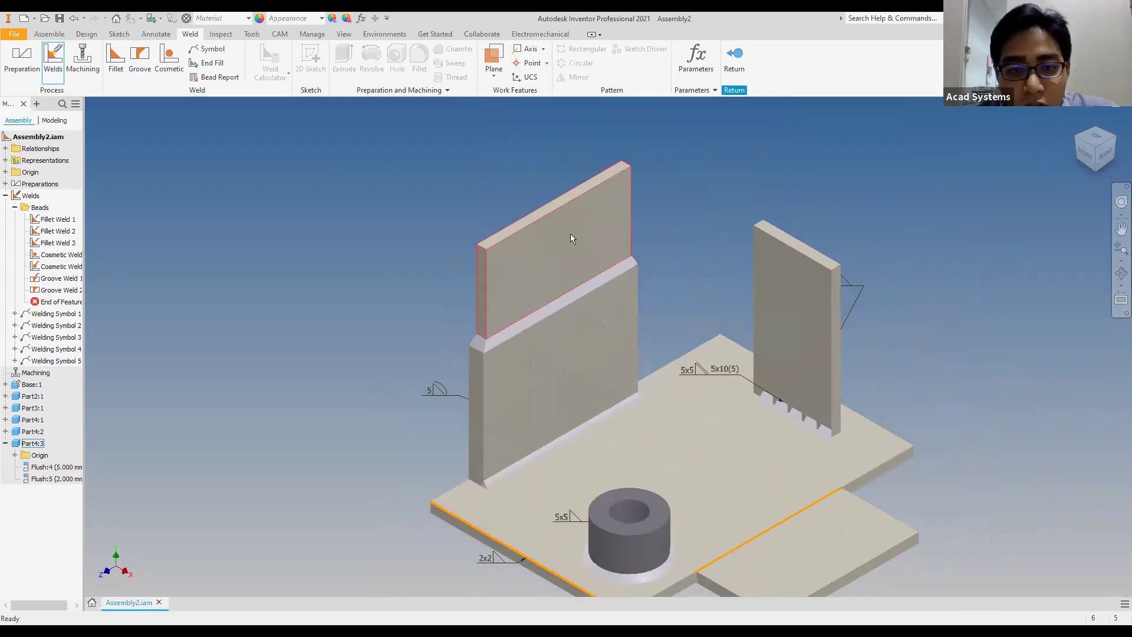
pyautogui.moveTo(570, 234); pyautogui.dragTo(558, 188)
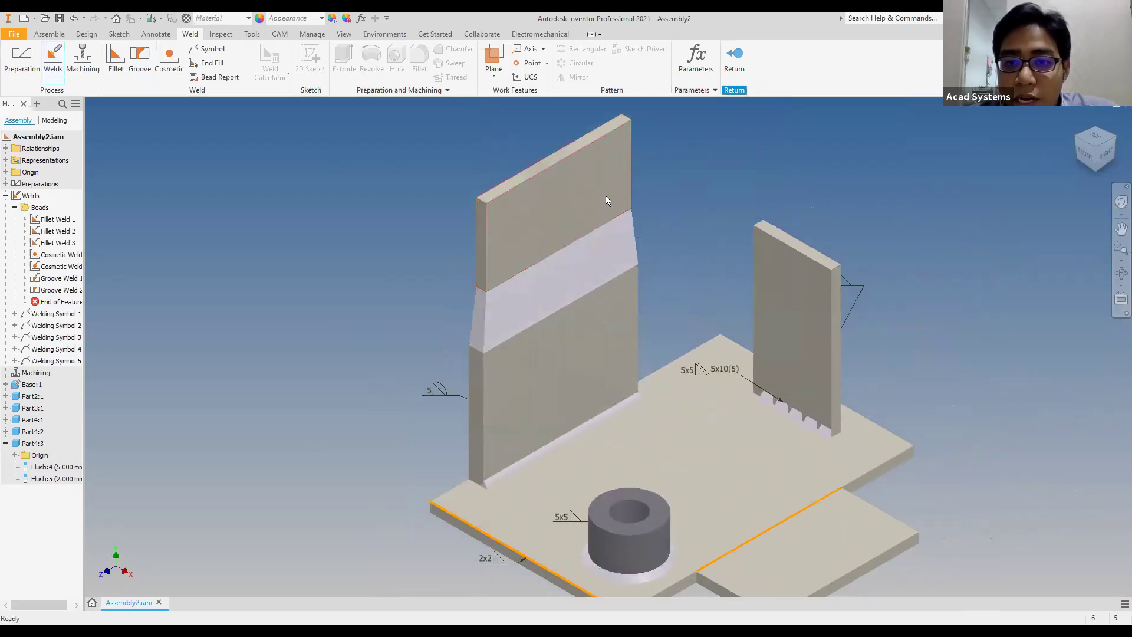
pyautogui.moveTo(577, 237); pyautogui.dragTo(580, 240)
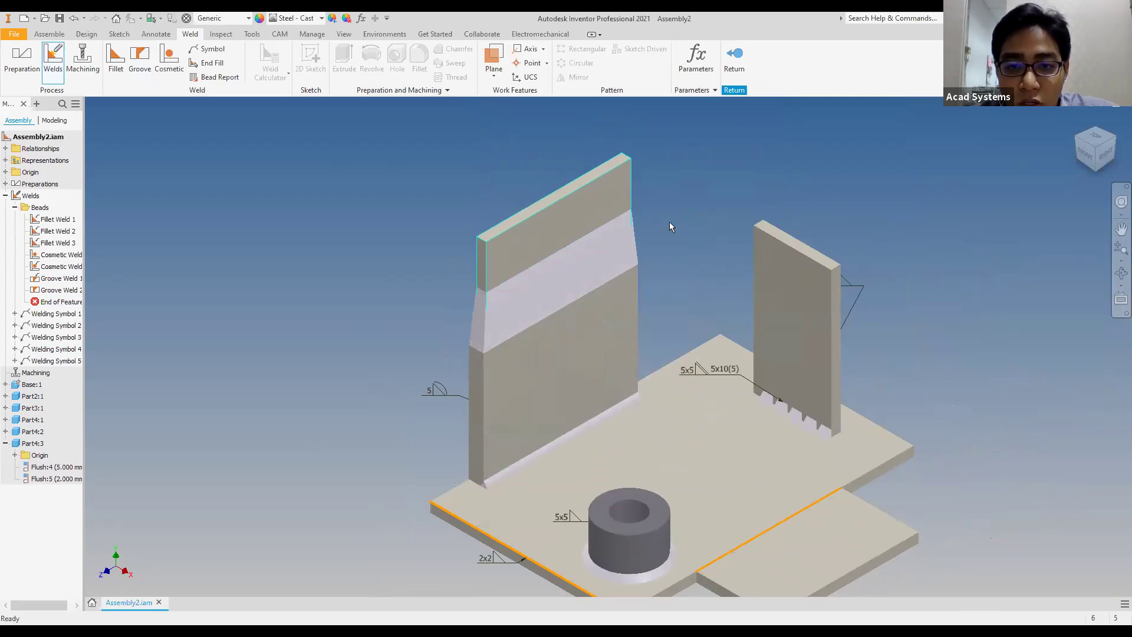
# Add a 3 x 3 fillet welding symbol to the upper groove weld bead and move the symbol clear of the plates
pyautogui.scroll(3, 907, 373)
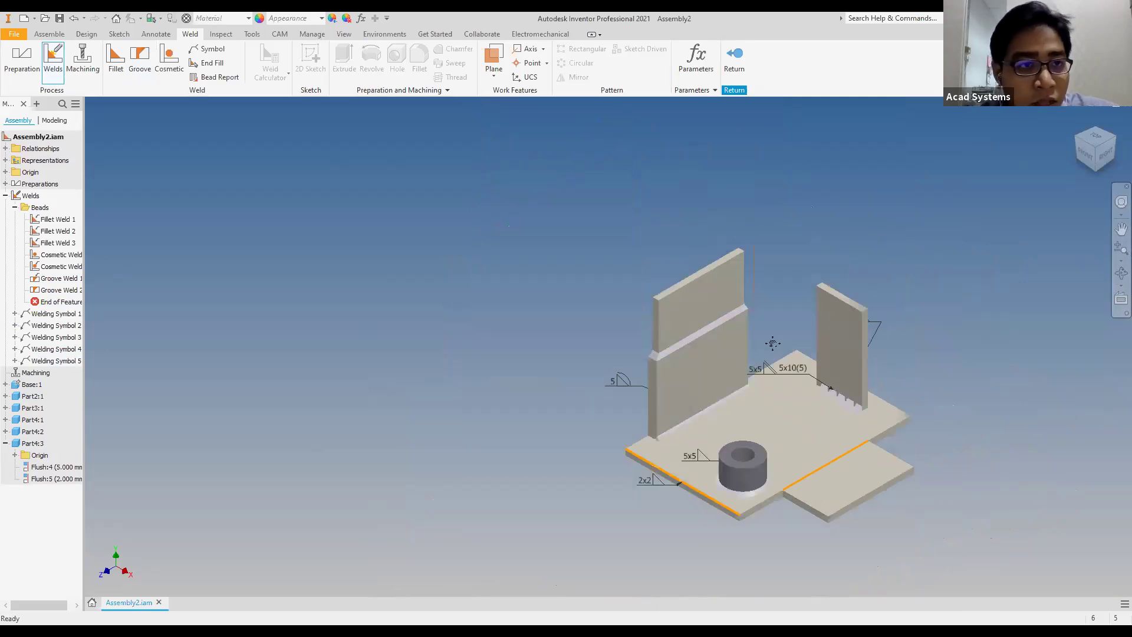
pyautogui.moveTo(772, 343); pyautogui.dragTo(758, 355, button='middle')
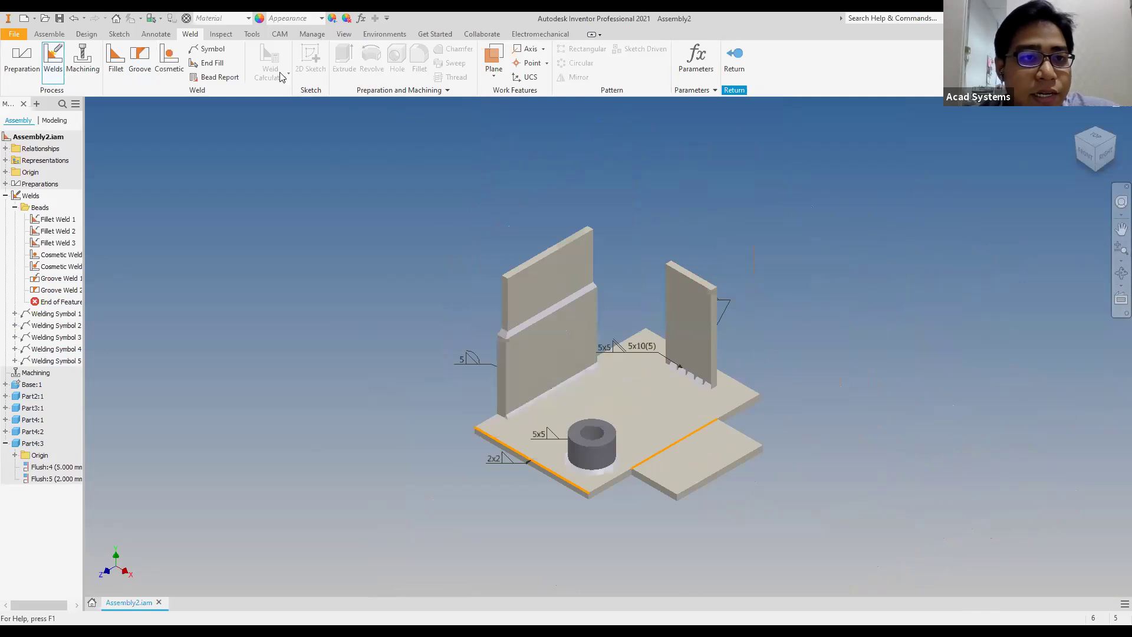
pyautogui.click(505, 334)
pyautogui.click(289, 203)
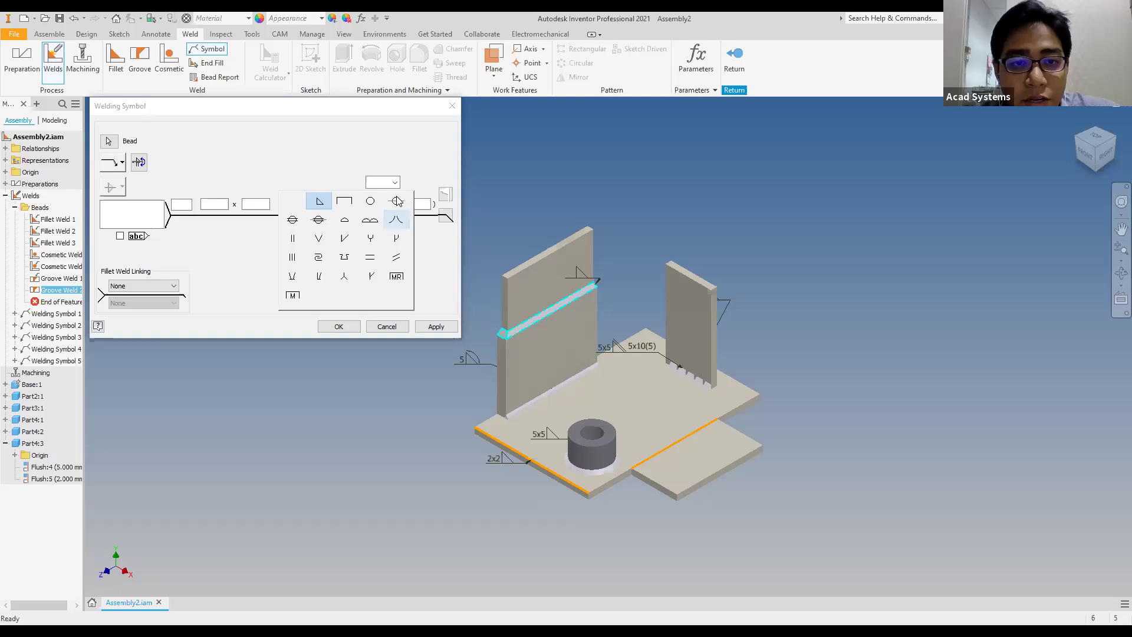
pyautogui.click(319, 202)
pyautogui.click(217, 205)
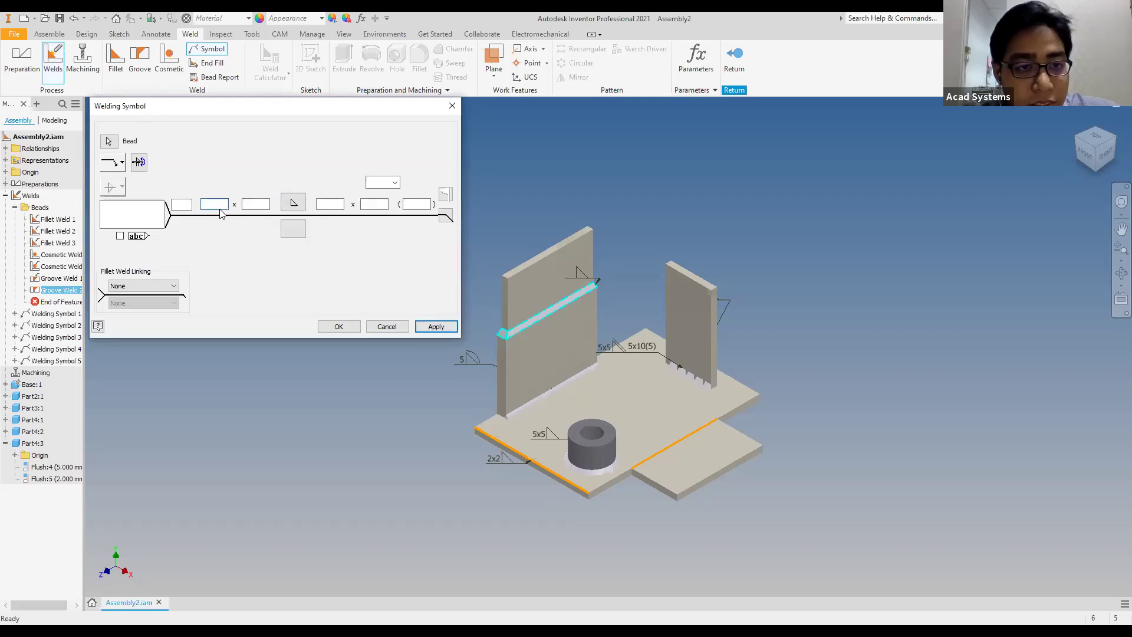
pyautogui.click(436, 326)
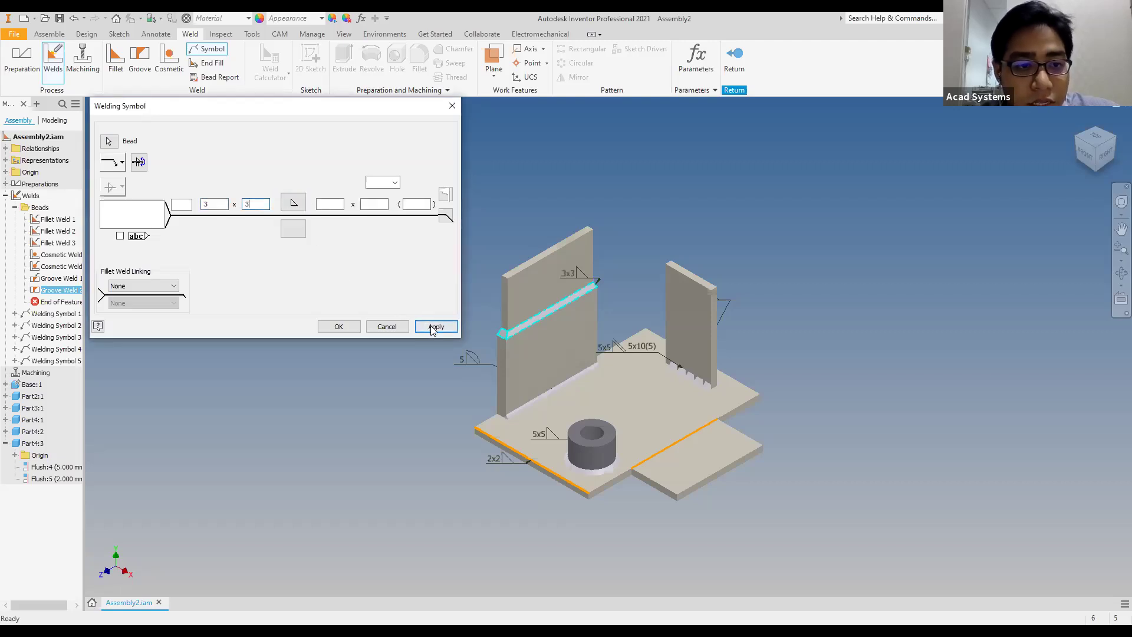
pyautogui.click(452, 107)
pyautogui.scroll(-3, 601, 283)
pyautogui.moveTo(581, 273); pyautogui.dragTo(623, 246)
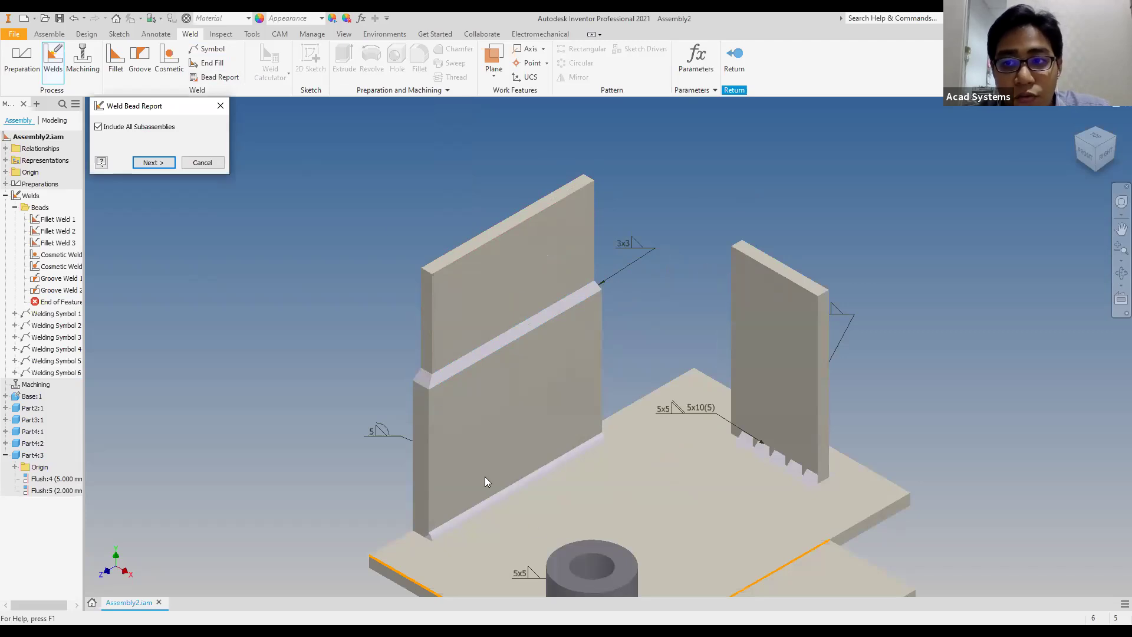
# Export a weld bead report including all subassemblies as the Excel file Weld Bead Report and return to Inventor from Excel
pyautogui.click(153, 163)
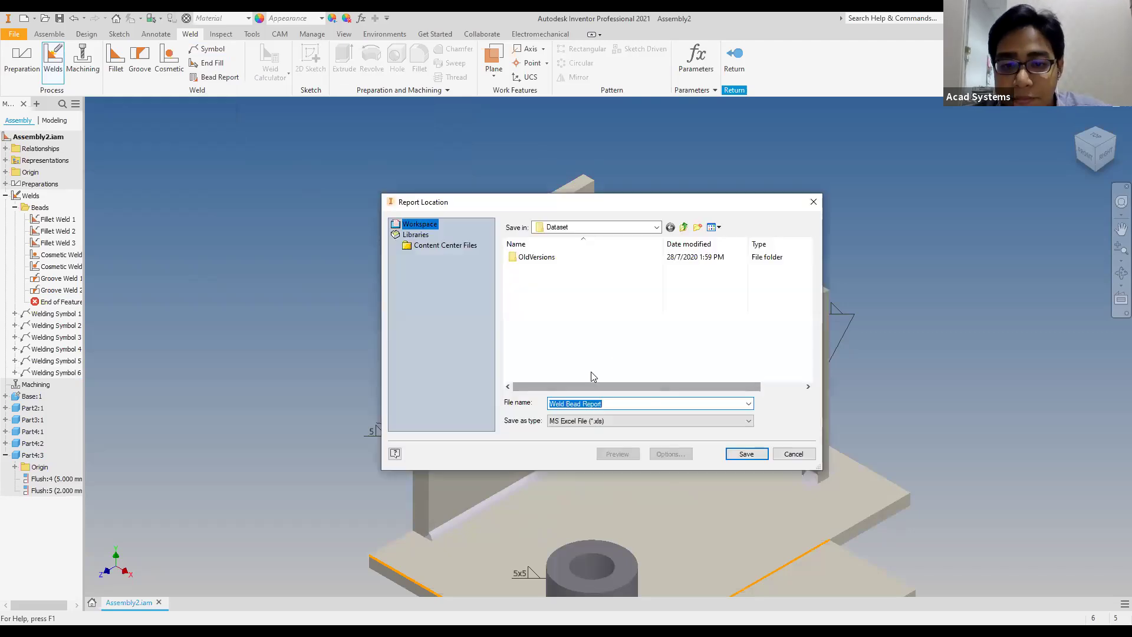
pyautogui.click(750, 456)
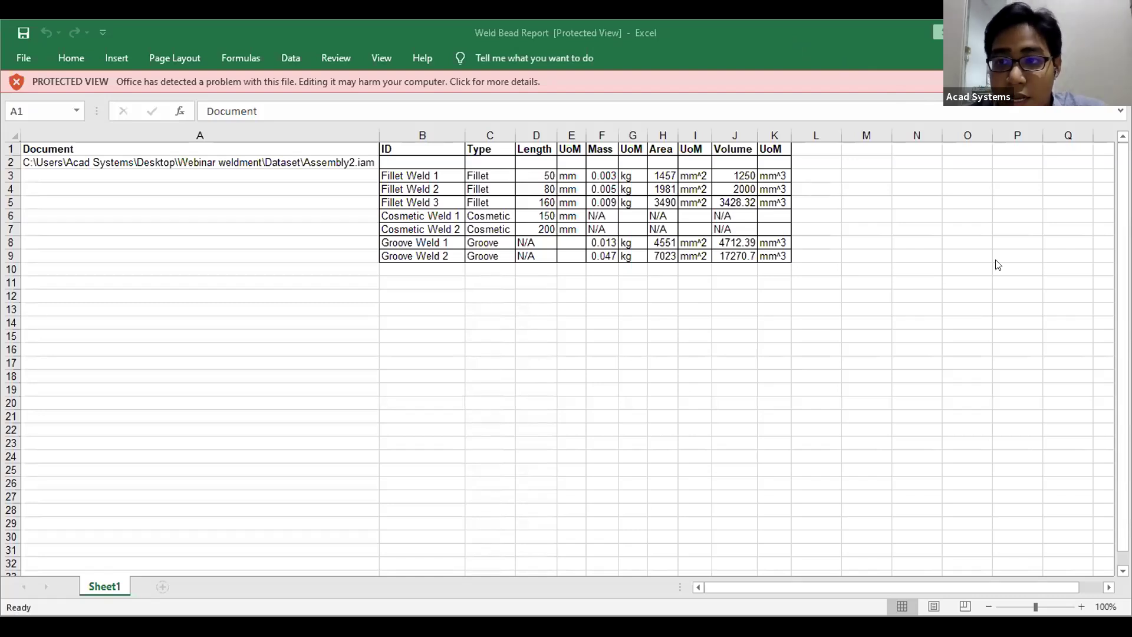
pyautogui.hotkey('alt', 'Tab')
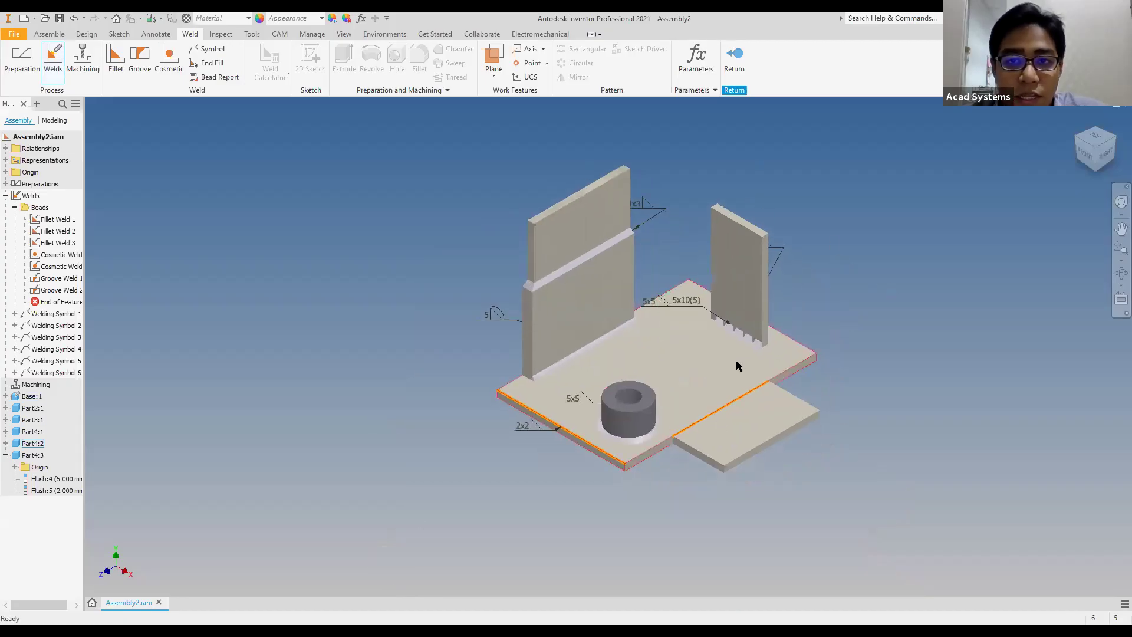
# Save the Assembly2 weldment with its new welds and symbols
pyautogui.click(734, 59)
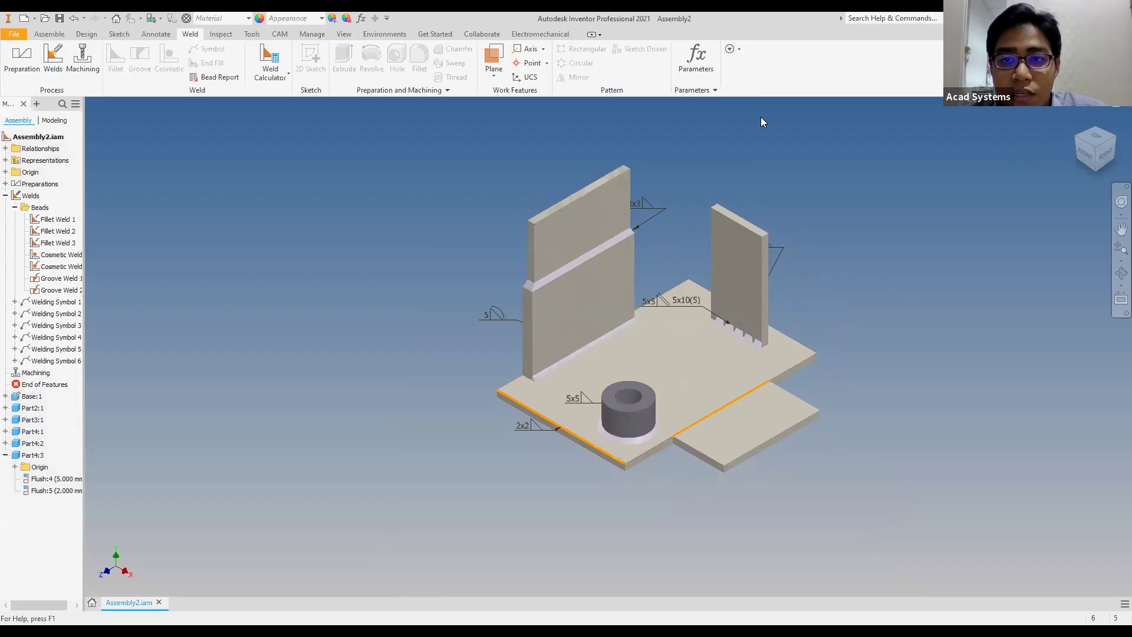
pyautogui.click(54, 59)
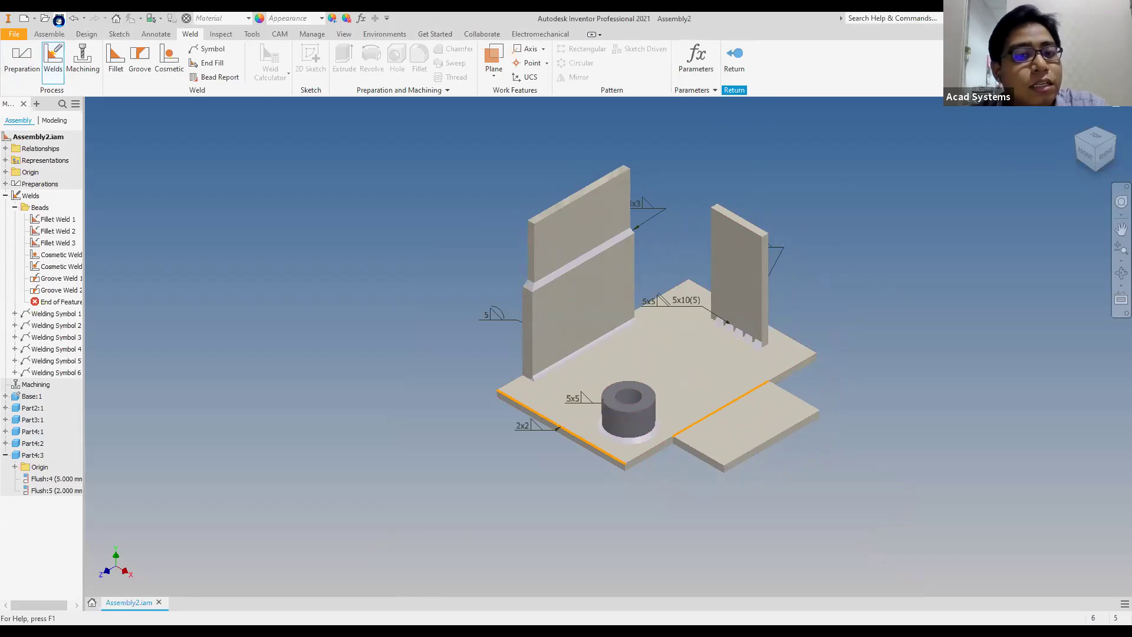
pyautogui.click(59, 20)
pyautogui.click(694, 230)
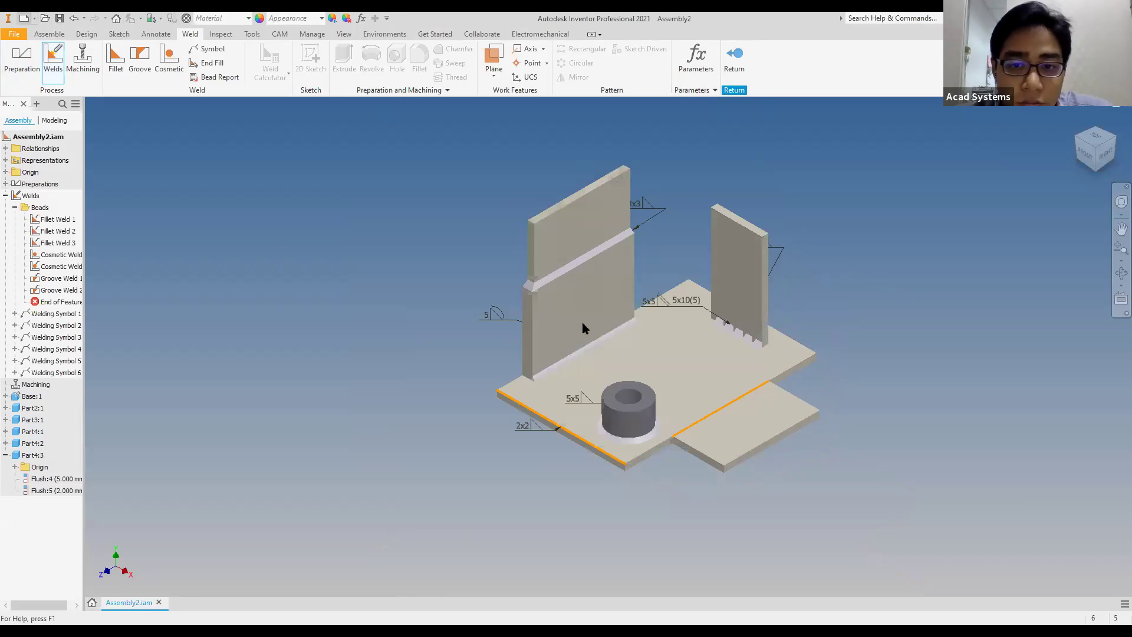
# Create a new drawing from the metric ISO.dwg template
pyautogui.hotkey('ctrl', 'n')
pyautogui.scroll(-3, 780, 413)
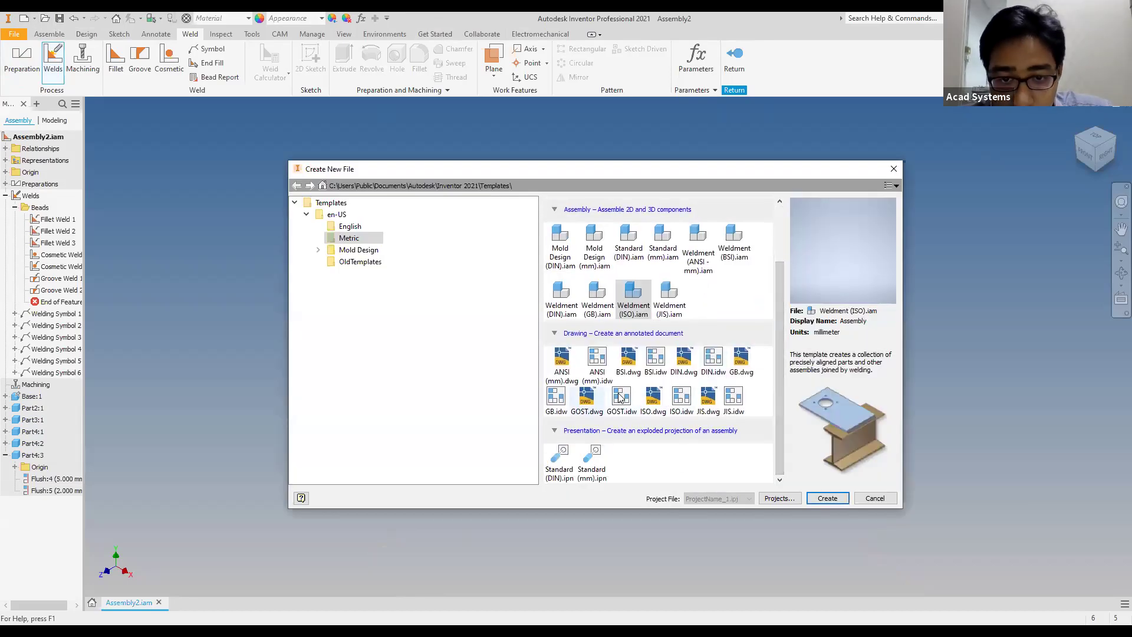
pyautogui.click(652, 399)
pyautogui.click(829, 499)
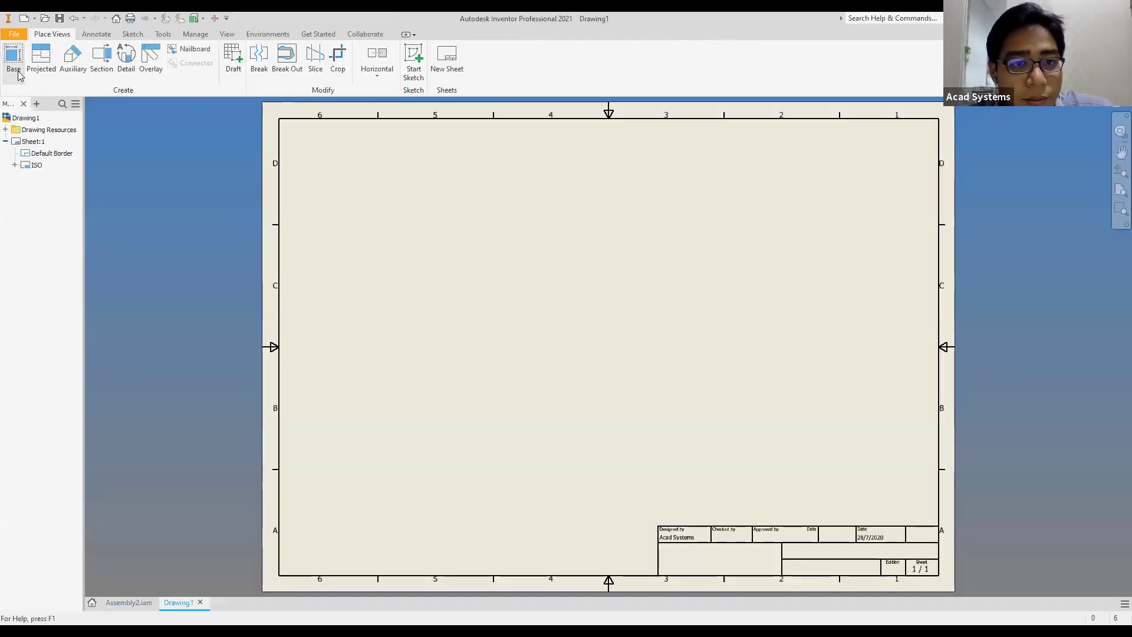
pyautogui.click(13, 59)
pyautogui.click(293, 154)
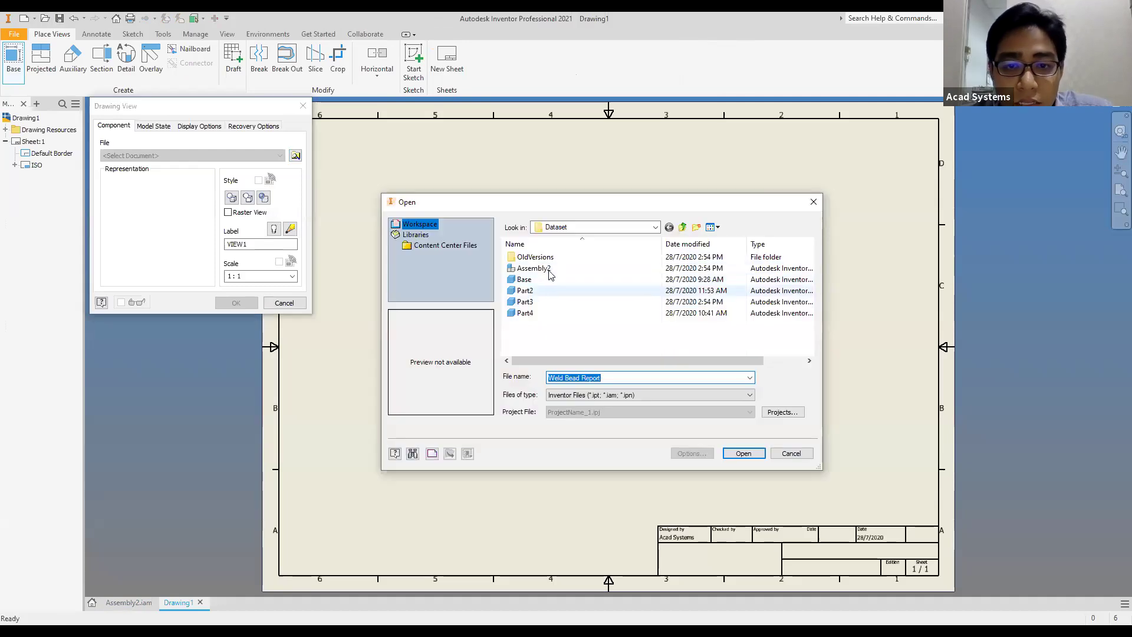
pyautogui.click(534, 268)
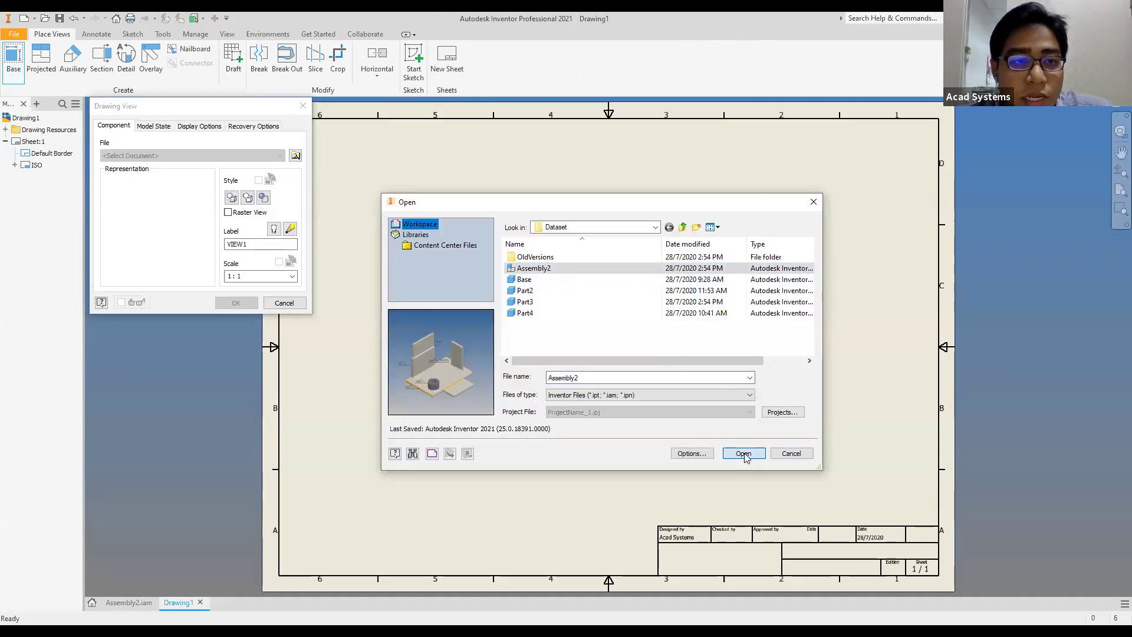
pyautogui.click(744, 454)
pyautogui.click(290, 255)
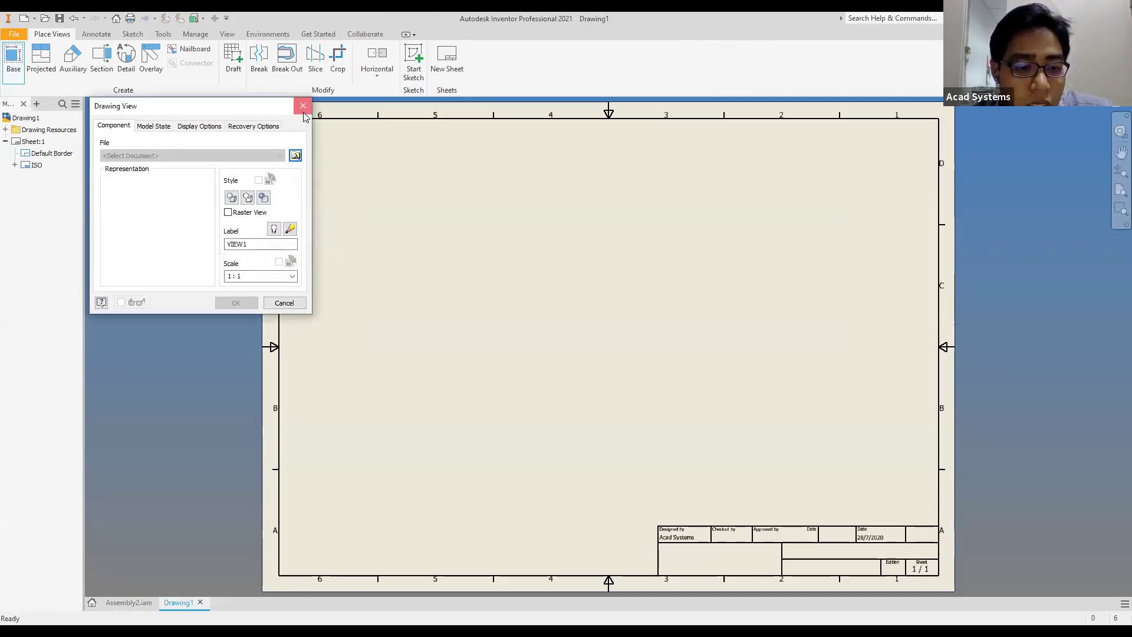
pyautogui.click(303, 106)
# Go back to the Assembly2 weldment, leave weld editing and save the assembly
pyautogui.click(131, 603)
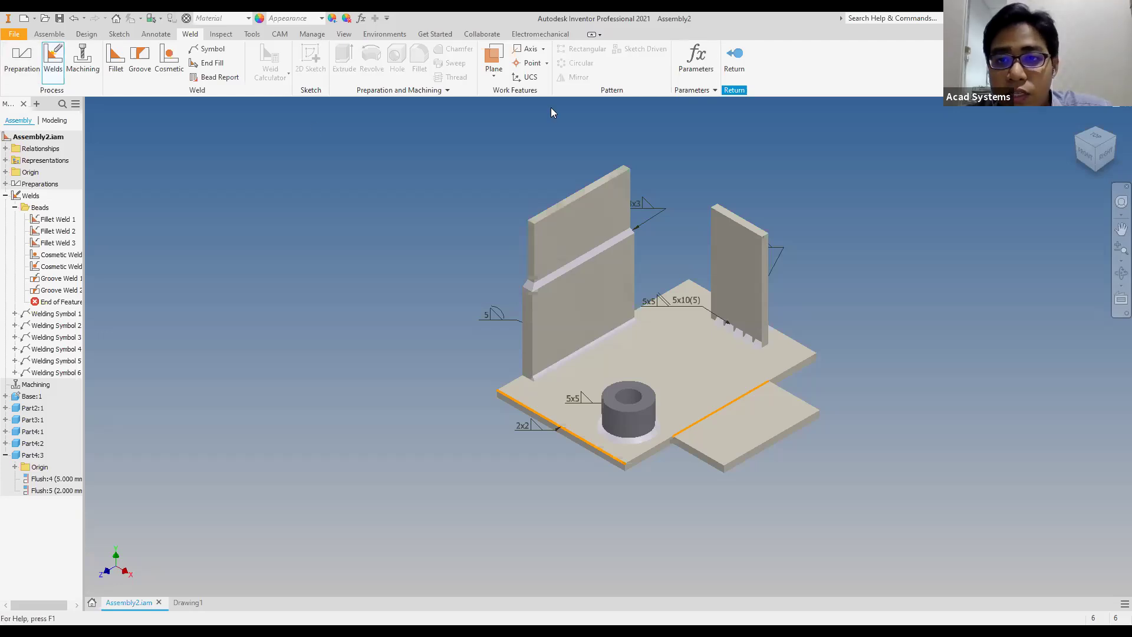
pyautogui.click(735, 57)
pyautogui.click(56, 20)
# Place a front base view of Assembly2 on the new drawing at 1:4 with projected views above, beside, below and an isometric
pyautogui.click(187, 602)
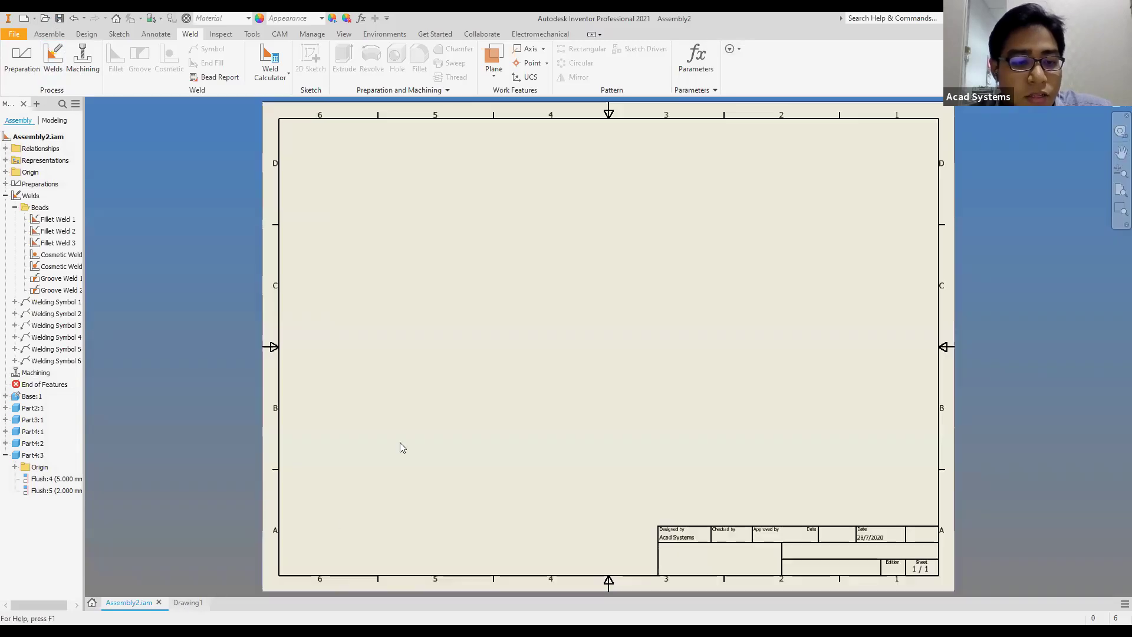
pyautogui.click(587, 218)
pyautogui.click(780, 341)
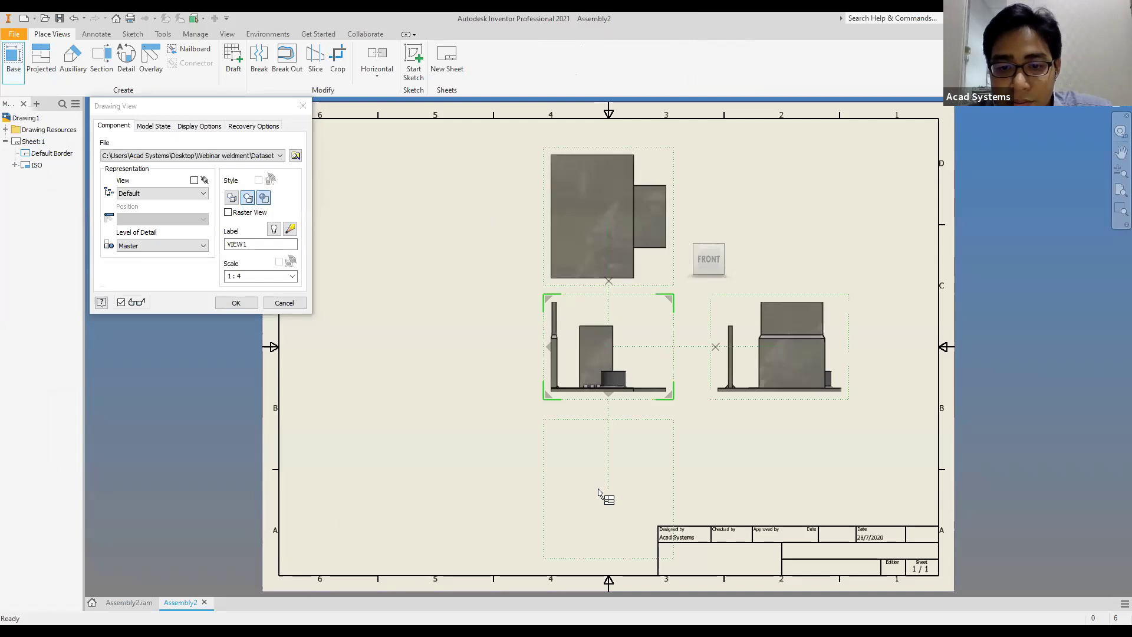
pyautogui.click(599, 492)
pyautogui.click(794, 519)
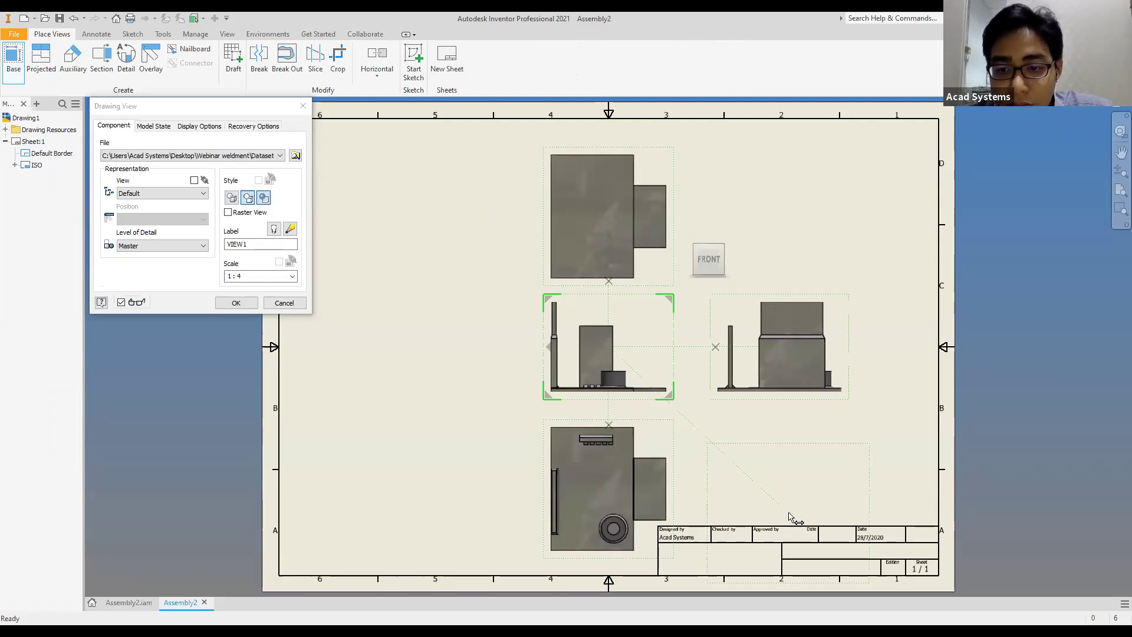
pyautogui.click(237, 306)
# Space the drawing views apart by moving the base and isometric views, and turn off shading for the front base view
pyautogui.moveTo(675, 296); pyautogui.dragTo(531, 298)
pyautogui.moveTo(821, 450); pyautogui.dragTo(795, 424)
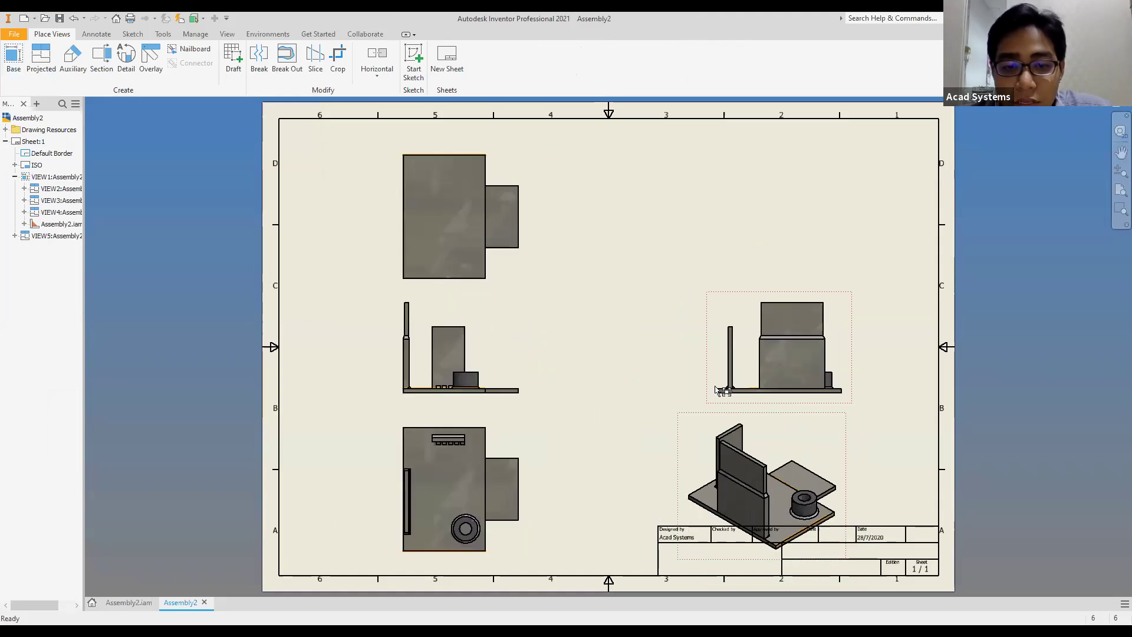
pyautogui.doubleClick(525, 356)
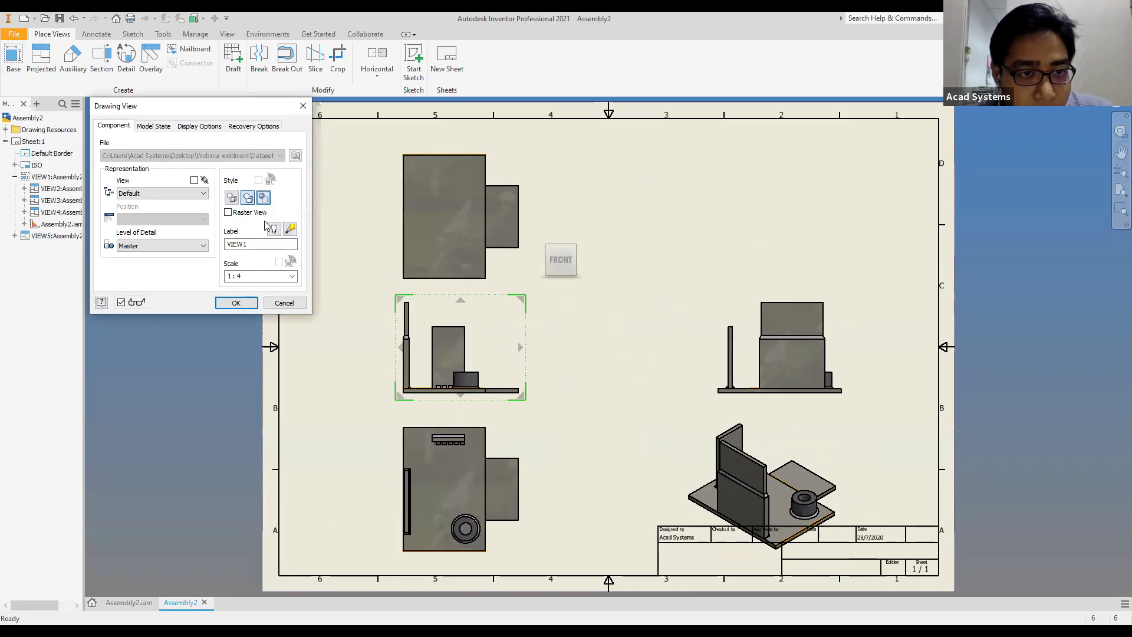
pyautogui.click(236, 303)
# Examine how the groove, fillet and intermittent weld beads are drawn in the front view
pyautogui.scroll(5, 422, 364)
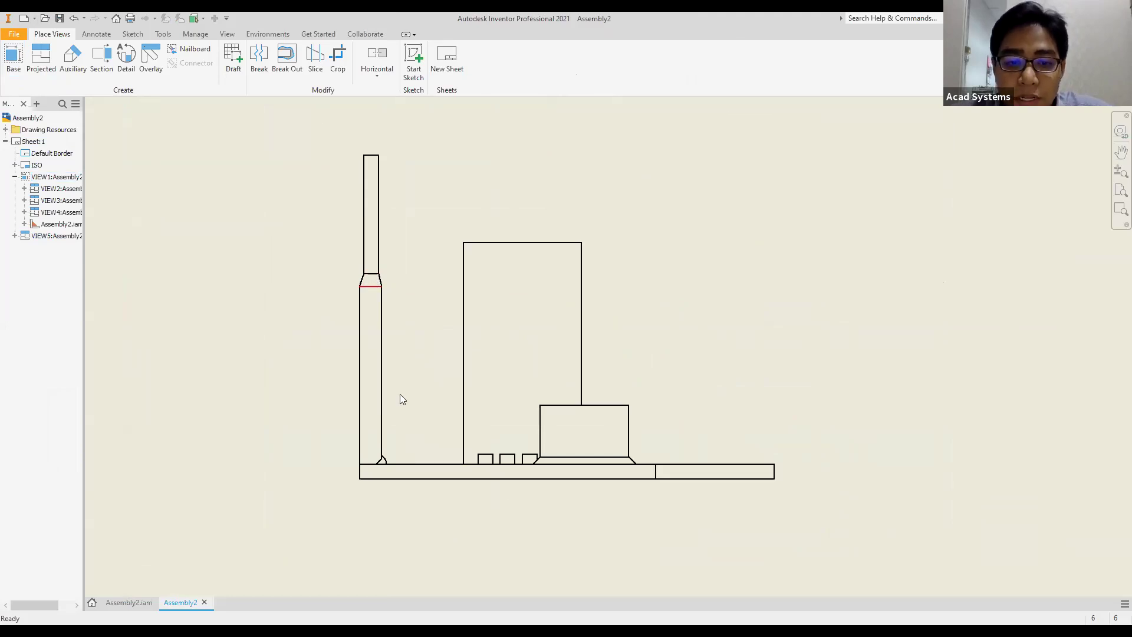
pyautogui.scroll(5, 406, 480)
pyautogui.scroll(-4, 323, 398)
pyautogui.scroll(3, 330, 236)
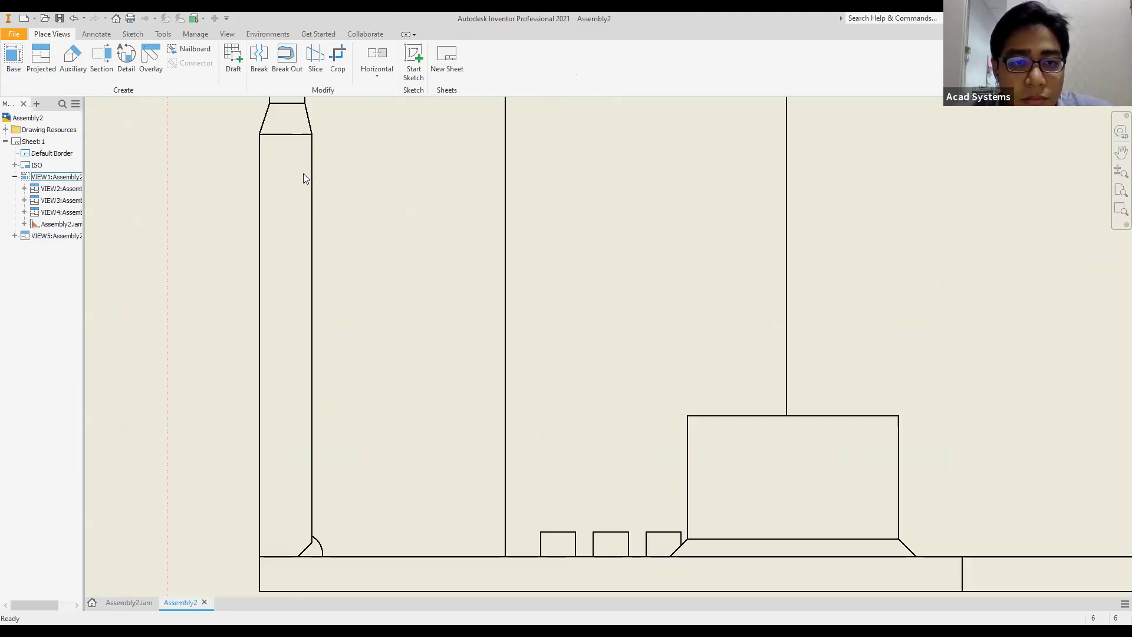
pyautogui.scroll(-4, 615, 321)
pyautogui.moveTo(645, 321); pyautogui.dragTo(596, 341, button='middle')
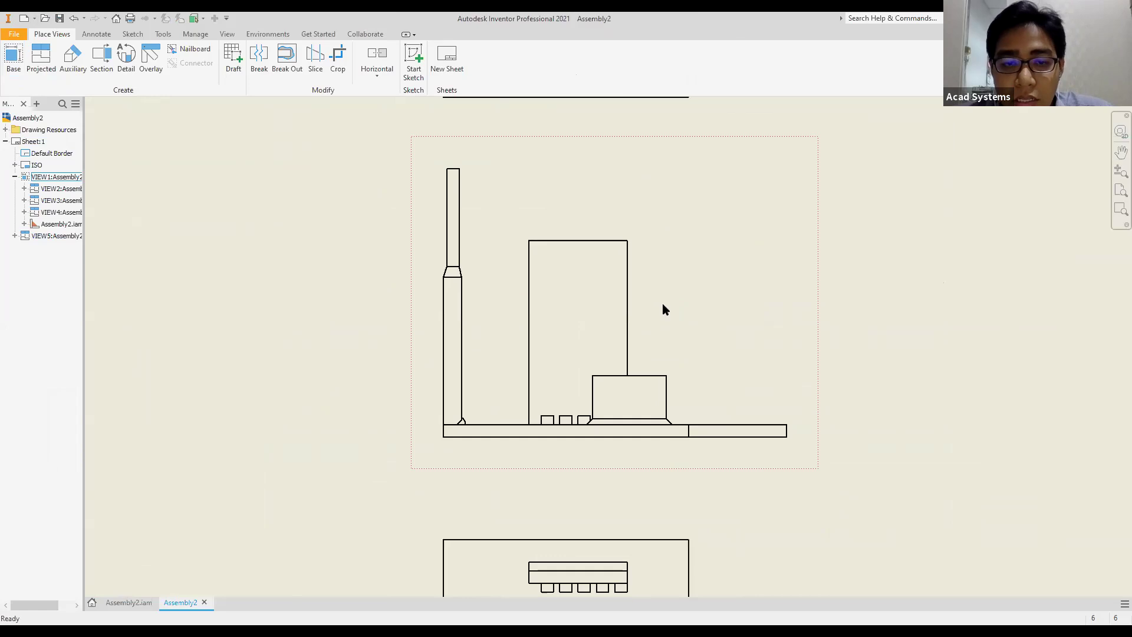
pyautogui.scroll(3, 551, 416)
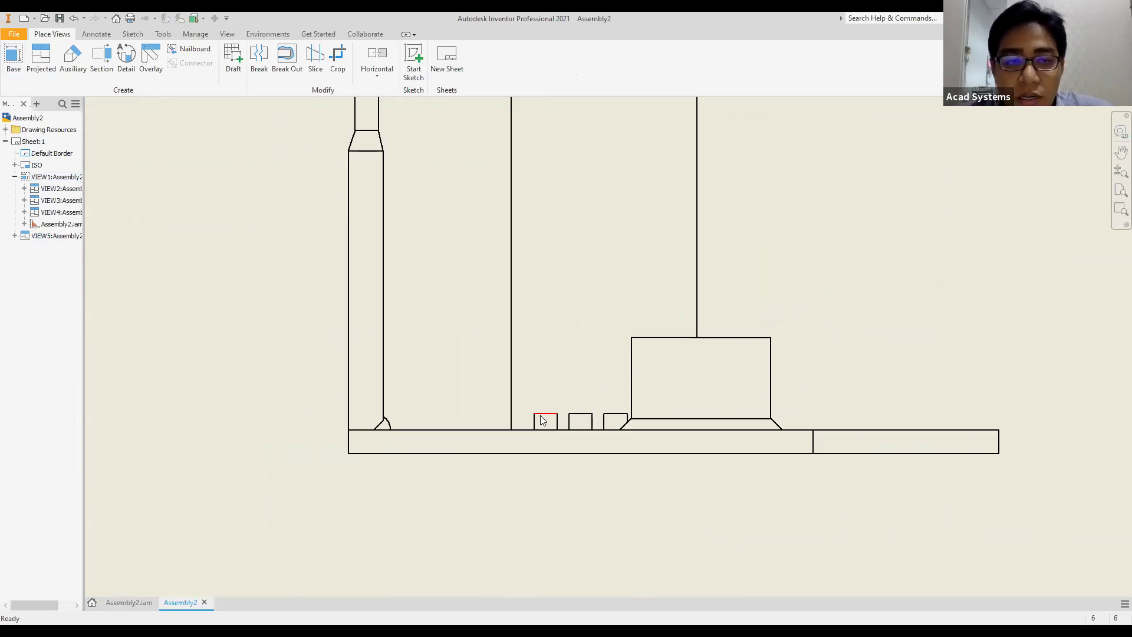
pyautogui.scroll(-2, 546, 413)
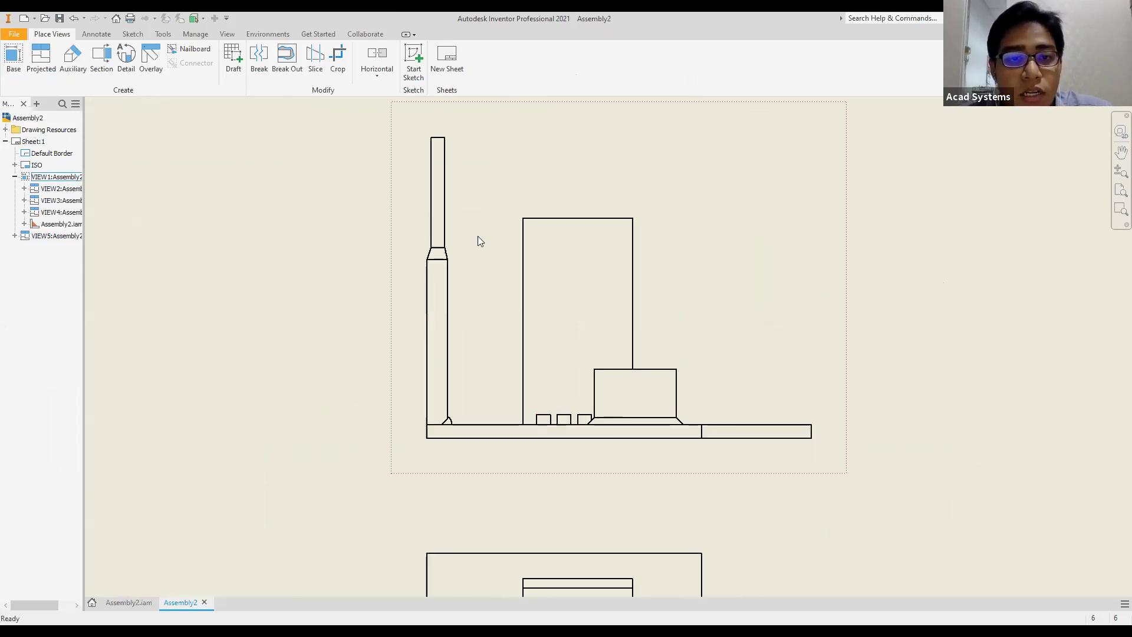
# Set the front view's weldment model state to Assembly
pyautogui.doubleClick(402, 185)
pyautogui.click(160, 129)
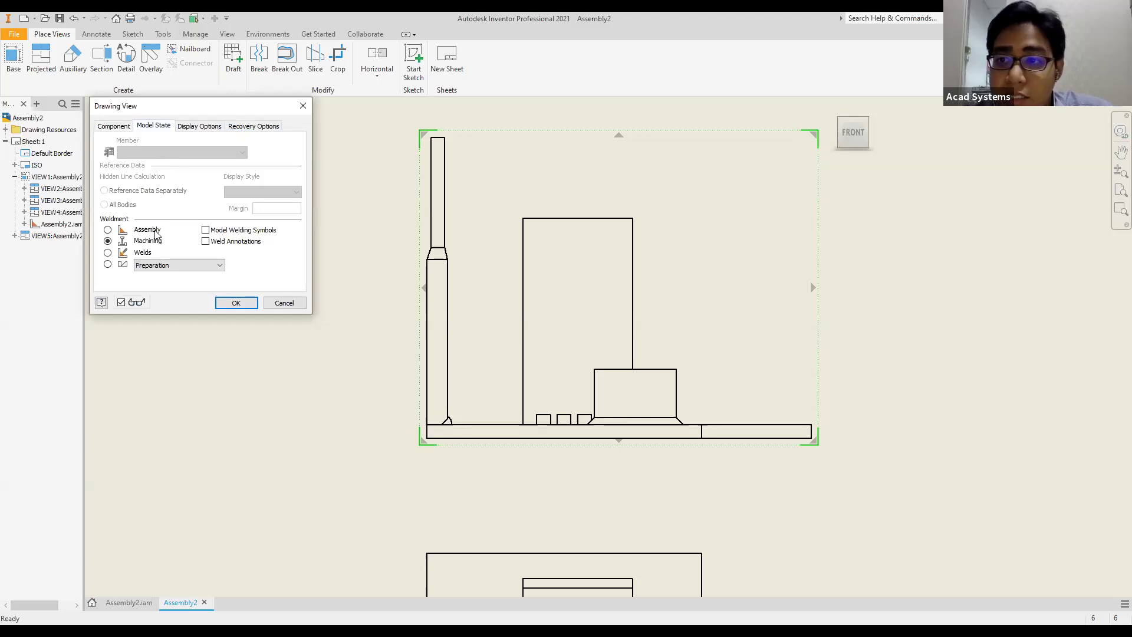
pyautogui.click(107, 231)
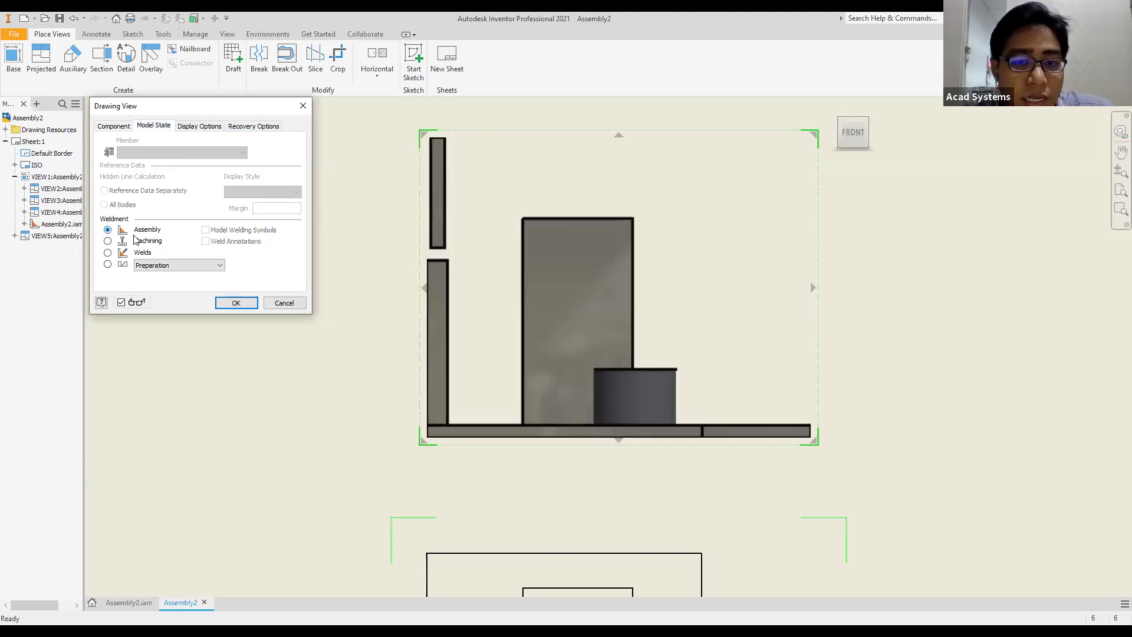
pyautogui.click(236, 303)
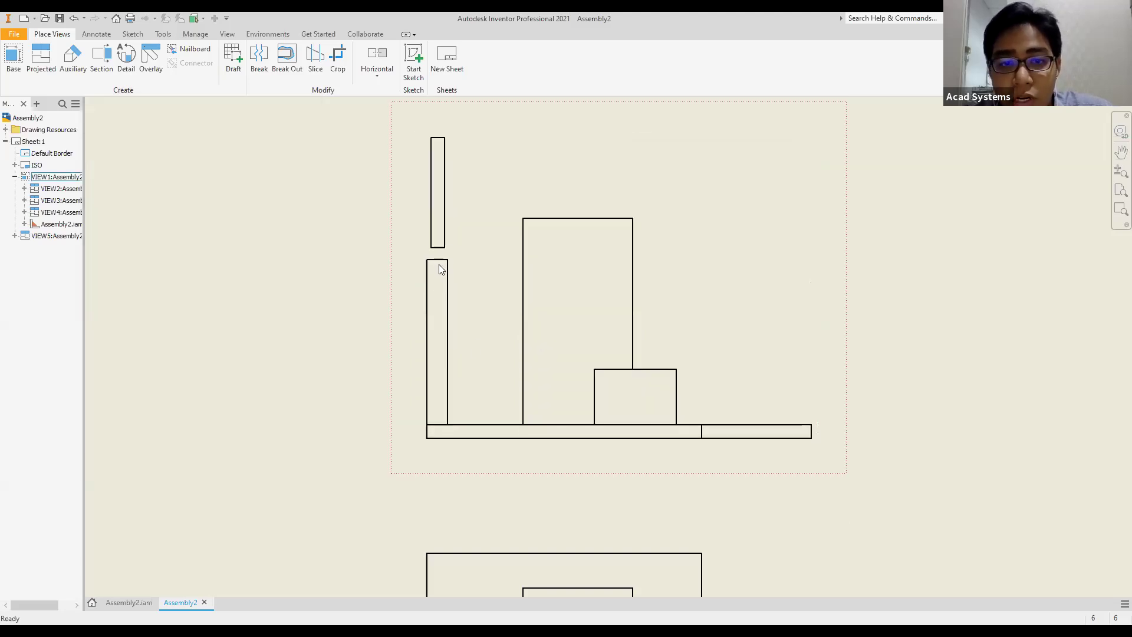
# Set the front view's weldment model state to Preparation for the whole Assembly2.iam and inspect the prepared plate edges
pyautogui.scroll(-2, 431, 248)
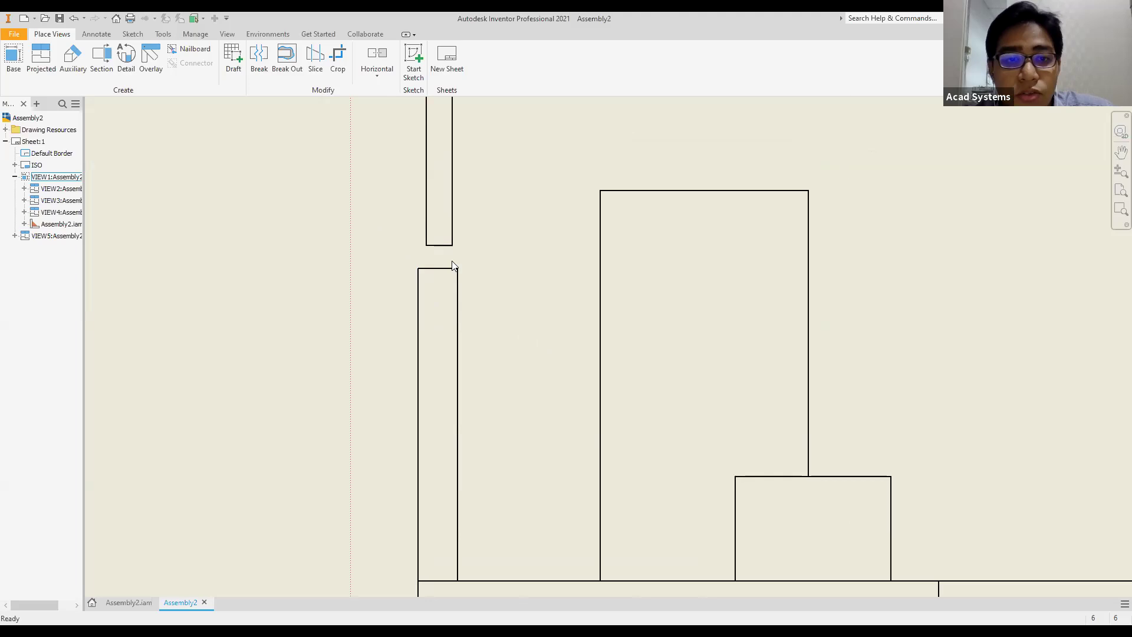
pyautogui.scroll(2, 444, 267)
pyautogui.click(47, 226)
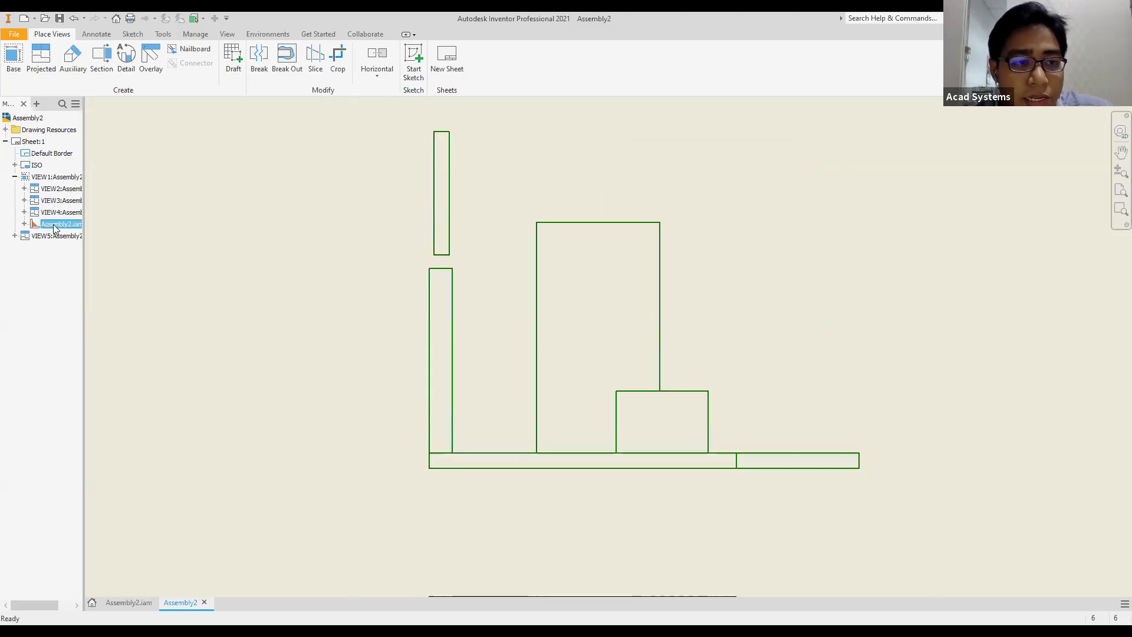
pyautogui.doubleClick(489, 247)
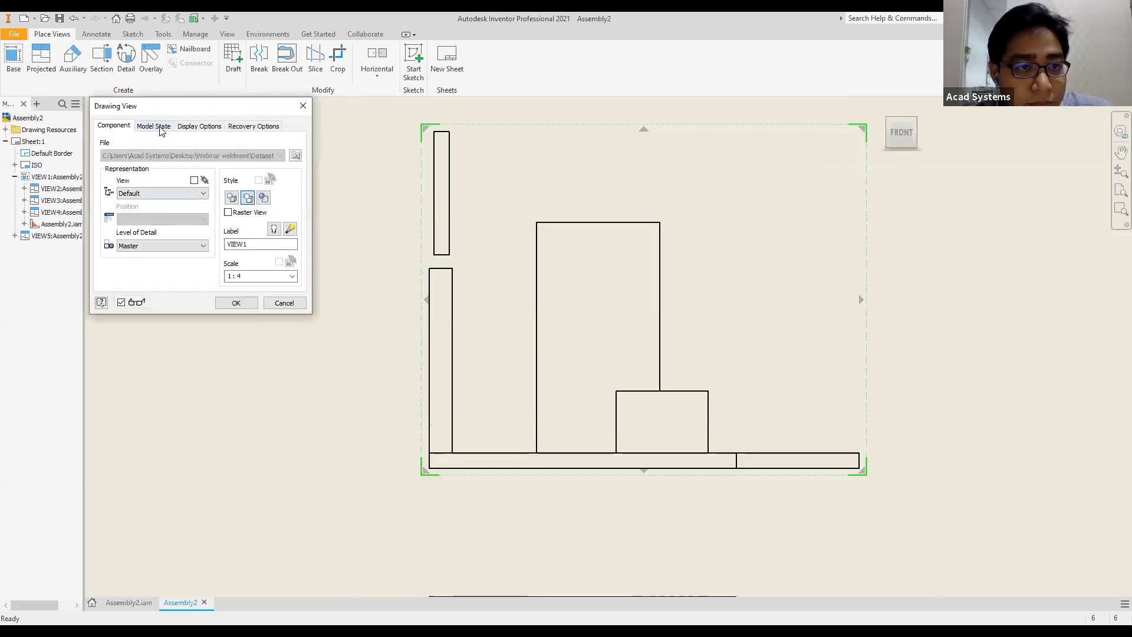
pyautogui.click(160, 128)
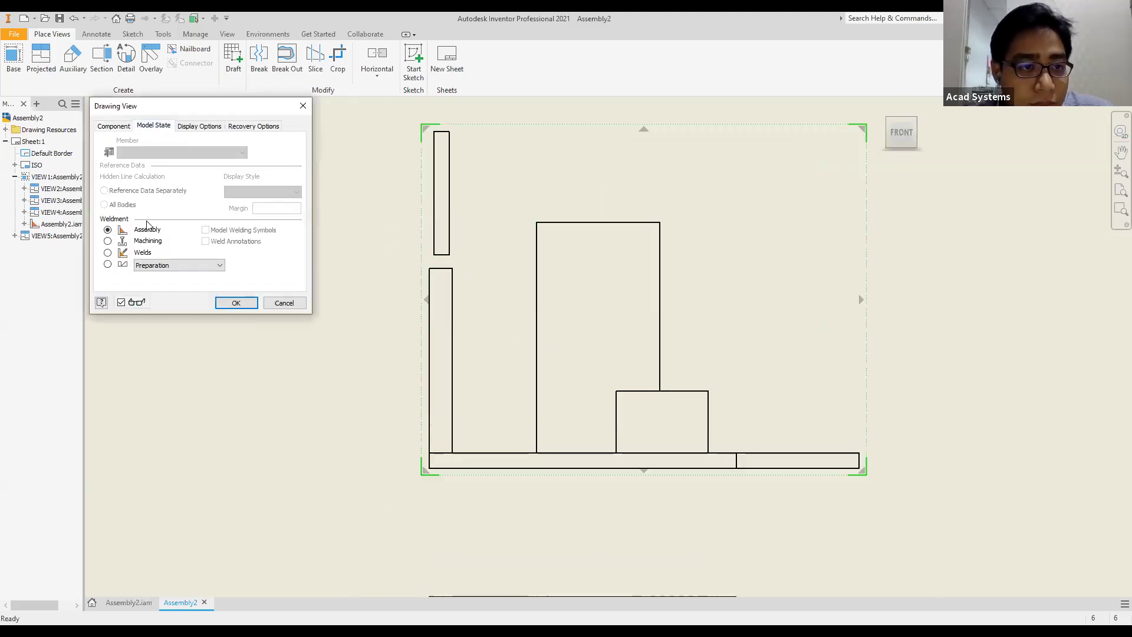
pyautogui.click(108, 264)
pyautogui.click(235, 303)
pyautogui.scroll(-5, 463, 452)
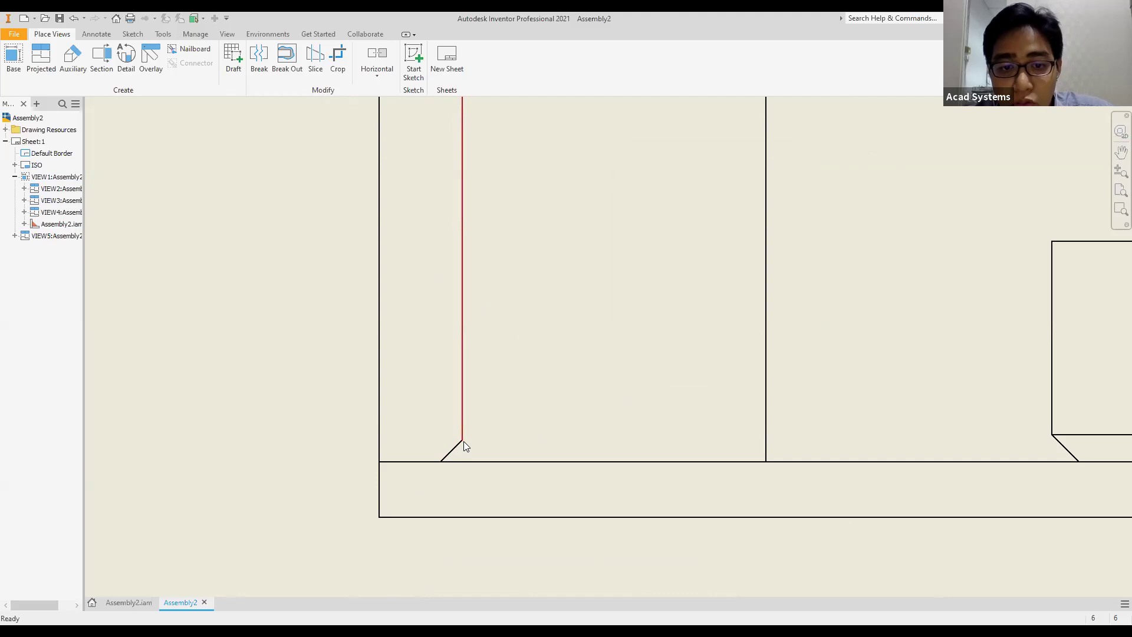
# Return the front view's weldment model state to Assembly
pyautogui.doubleClick(360, 303)
pyautogui.click(154, 127)
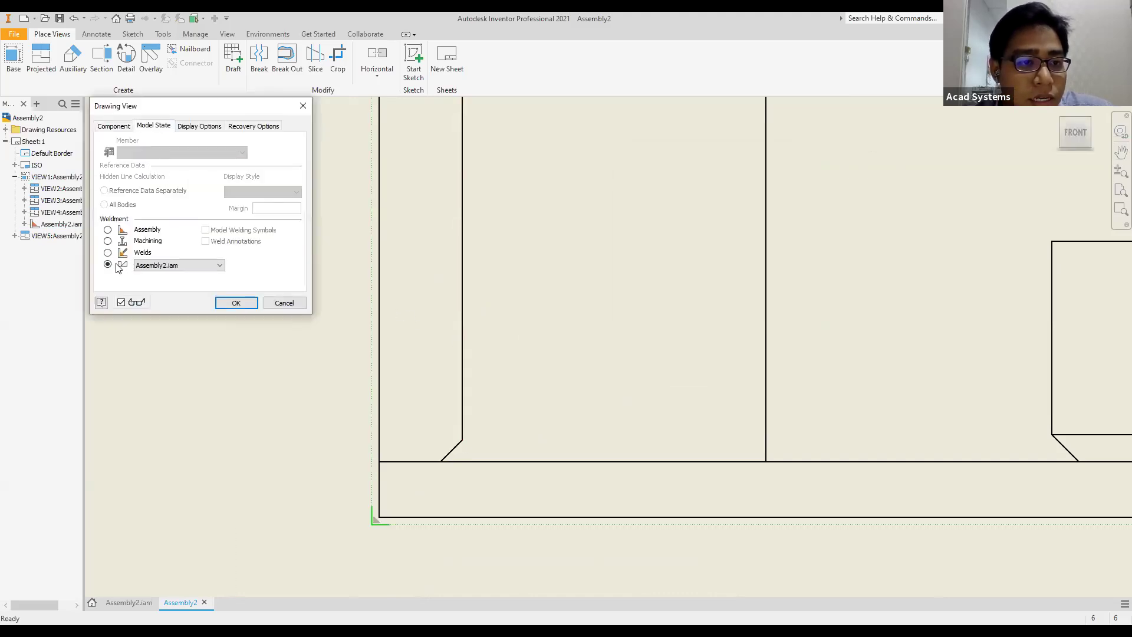
pyautogui.click(108, 231)
pyautogui.click(235, 302)
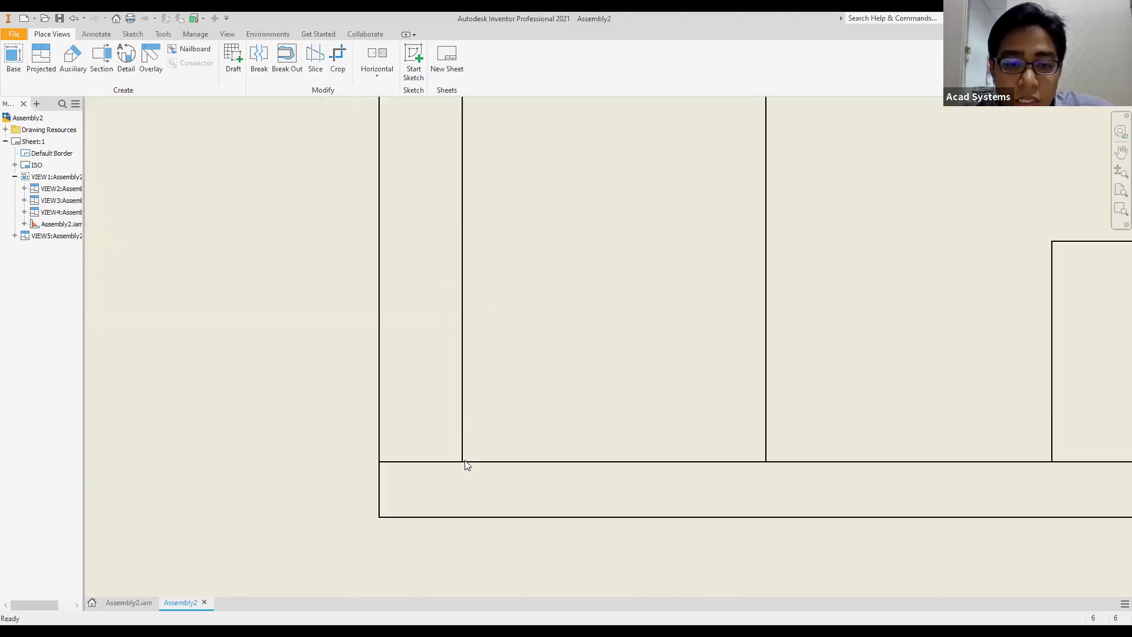
# Set the front view's weldment model state to Welds so that it shows the weld beads
pyautogui.doubleClick(346, 254)
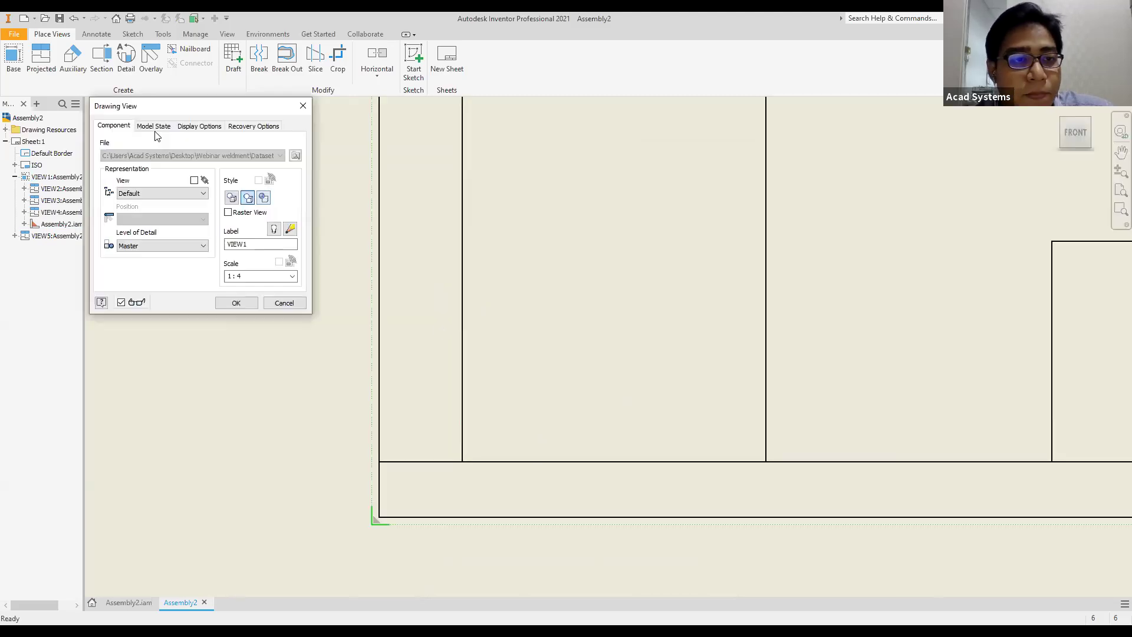
pyautogui.click(154, 126)
pyautogui.click(108, 253)
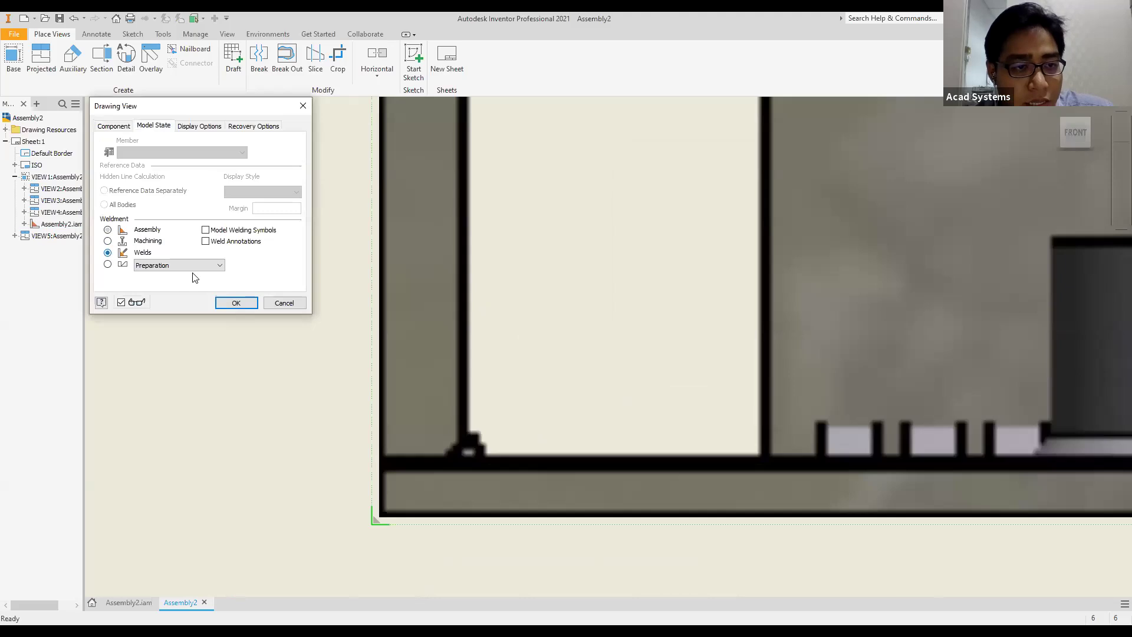
pyautogui.click(236, 303)
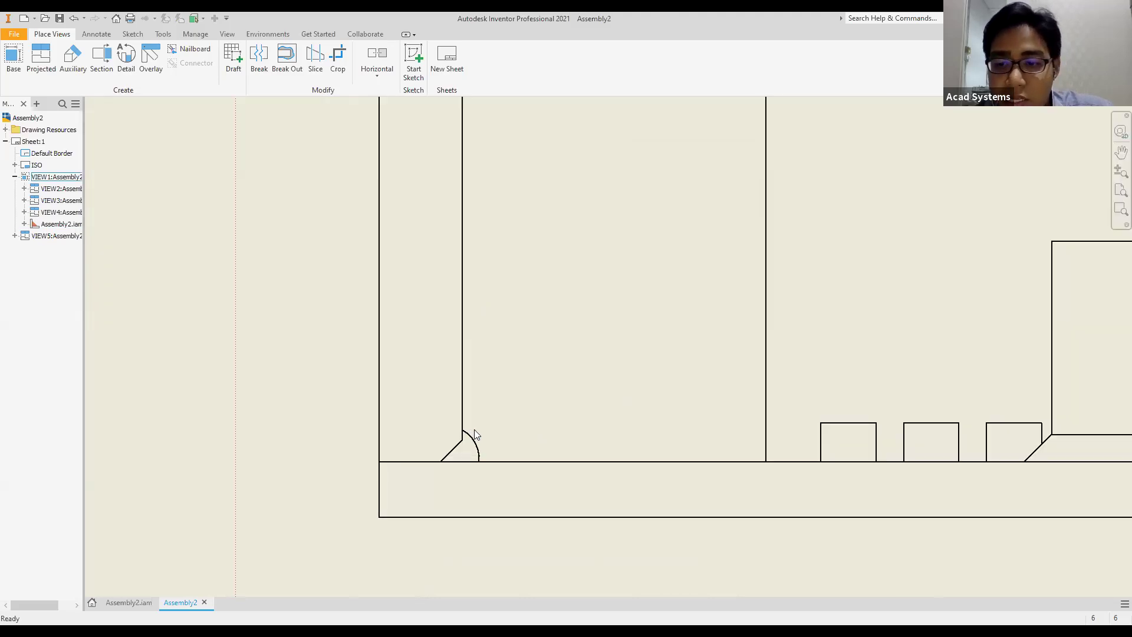
pyautogui.scroll(-4, 493, 426)
pyautogui.scroll(2, 710, 311)
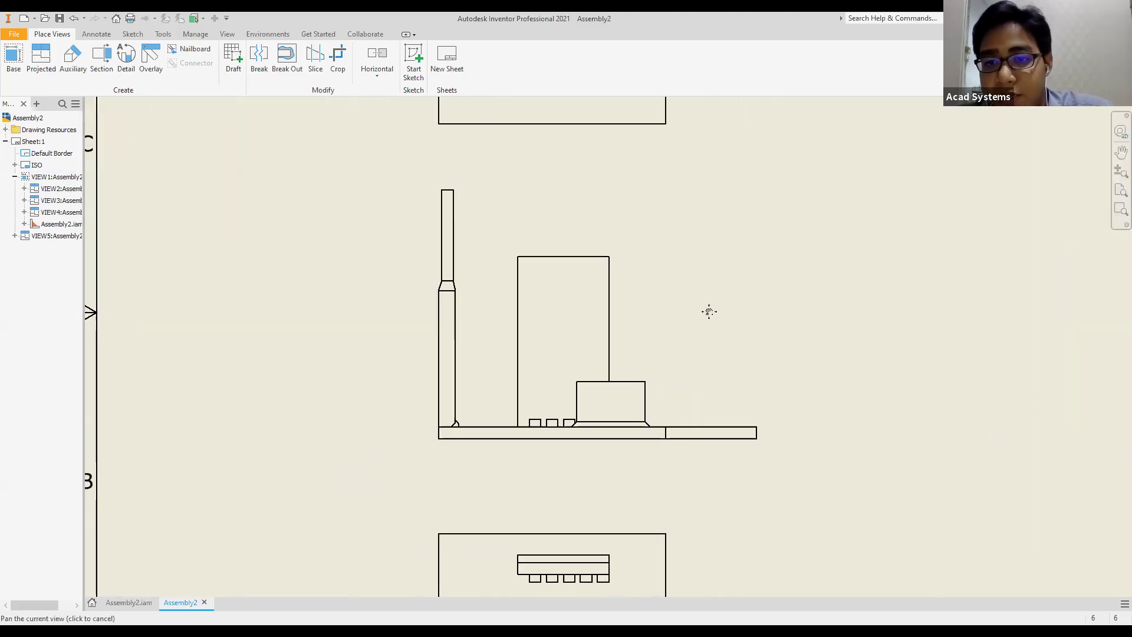
# Retrieve the model's welding symbols into the front view
pyautogui.scroll(-2, 762, 288)
pyautogui.moveTo(763, 289)
pyautogui.mouseDown(button='middle')
pyautogui.moveTo(640, 243)
pyautogui.moveTo(595, 324)
pyautogui.mouseUp(button='middle')
pyautogui.scroll(-3, 682, 273)
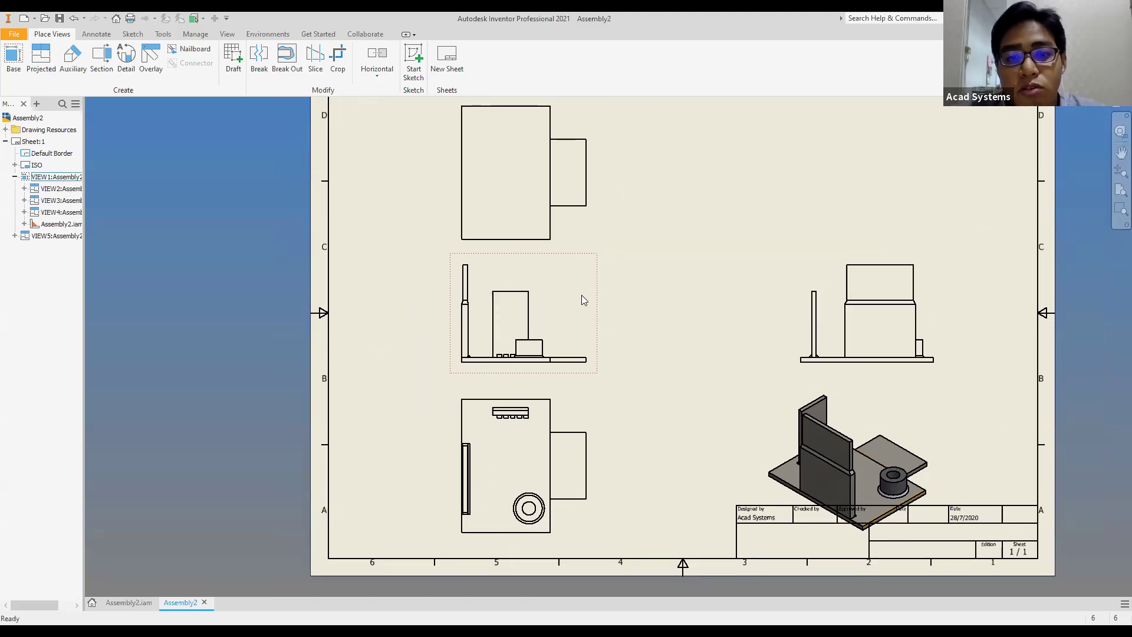
pyautogui.click(96, 34)
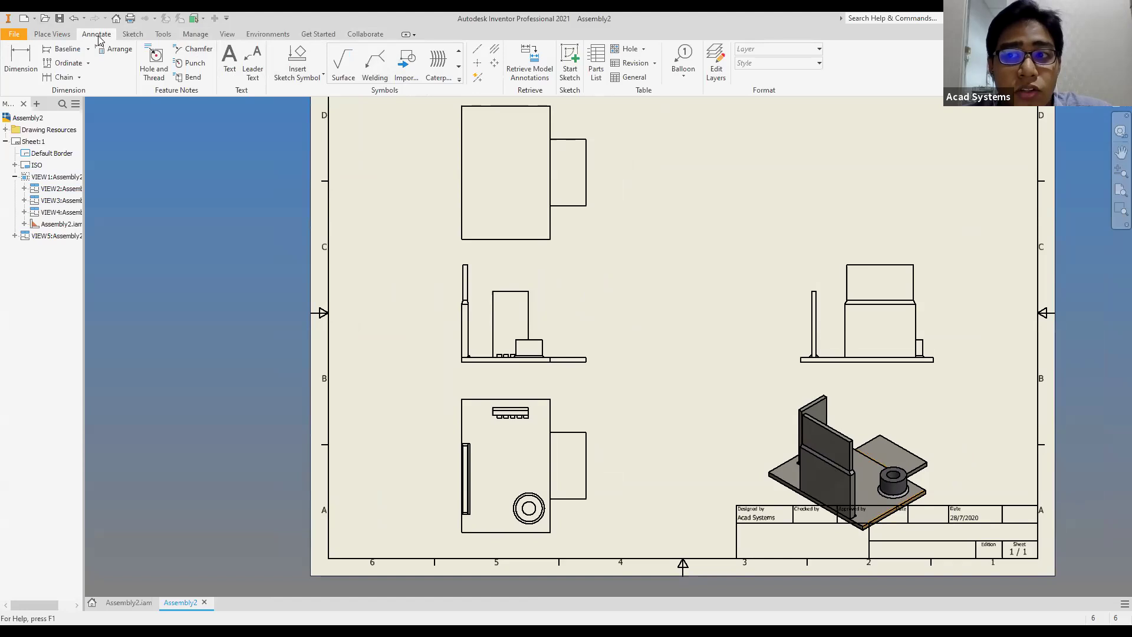
pyautogui.click(587, 283)
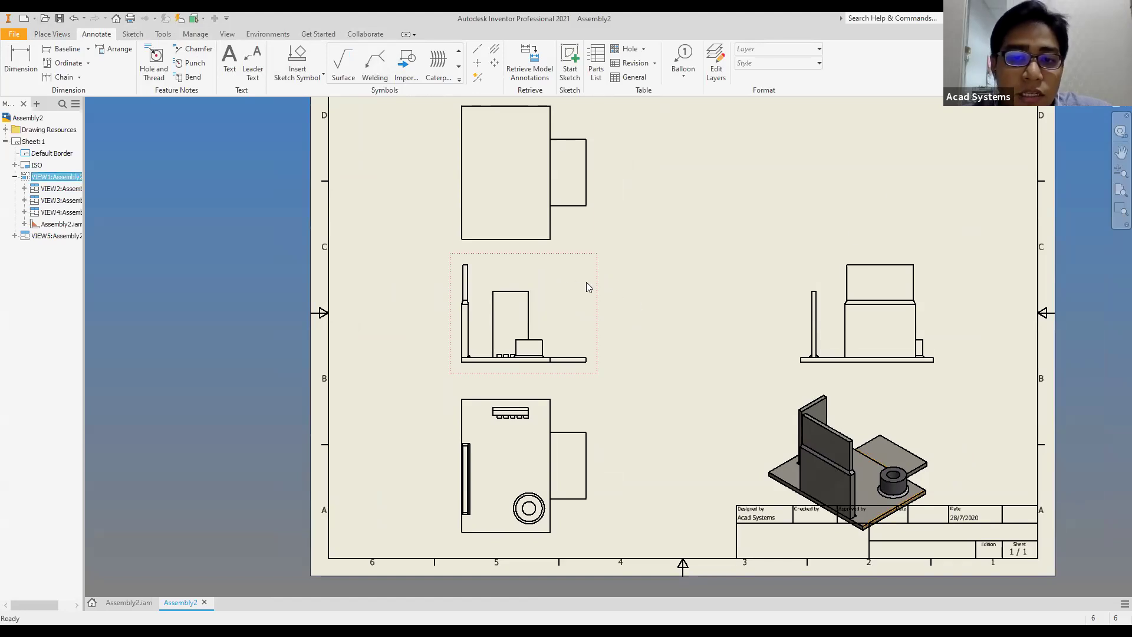
pyautogui.rightClick(586, 282)
pyautogui.moveTo(629, 485)
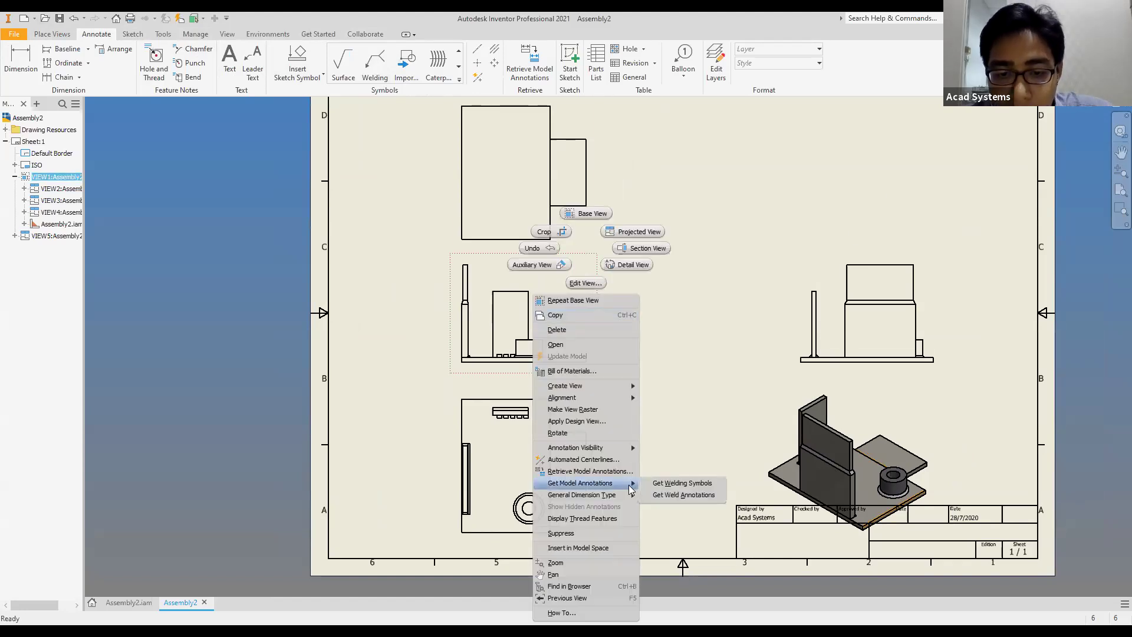
pyautogui.click(684, 484)
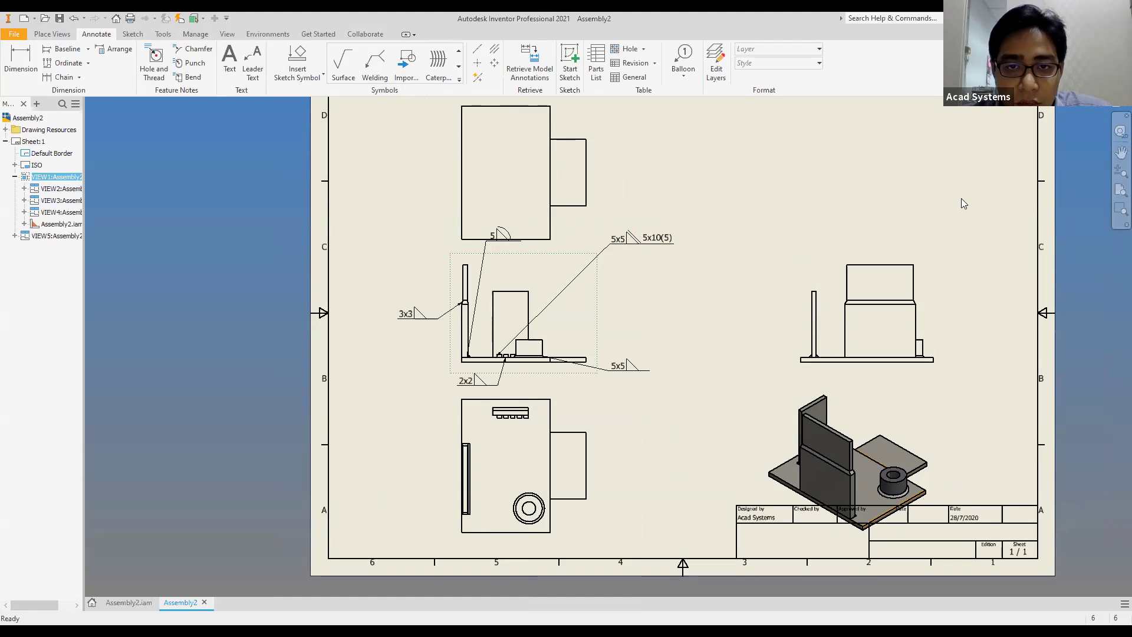
# Retrieve the welding symbols into the projected view below the front view and move its size 5 fillet symbol lower
pyautogui.click(589, 420)
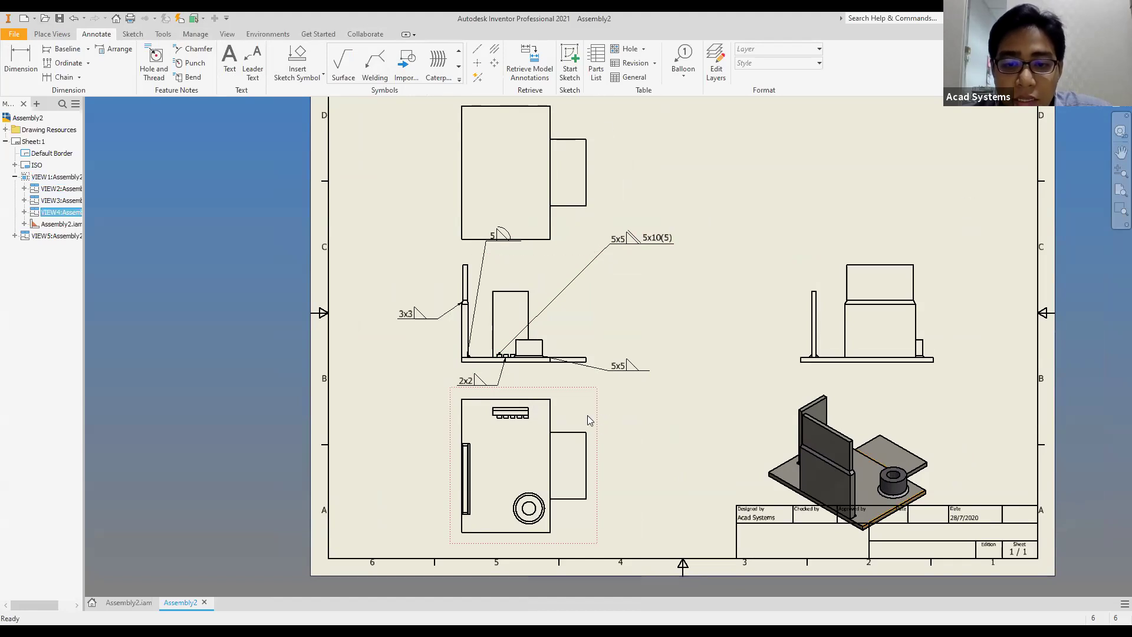
pyautogui.rightClick(587, 415)
pyautogui.moveTo(629, 236)
pyautogui.click(672, 233)
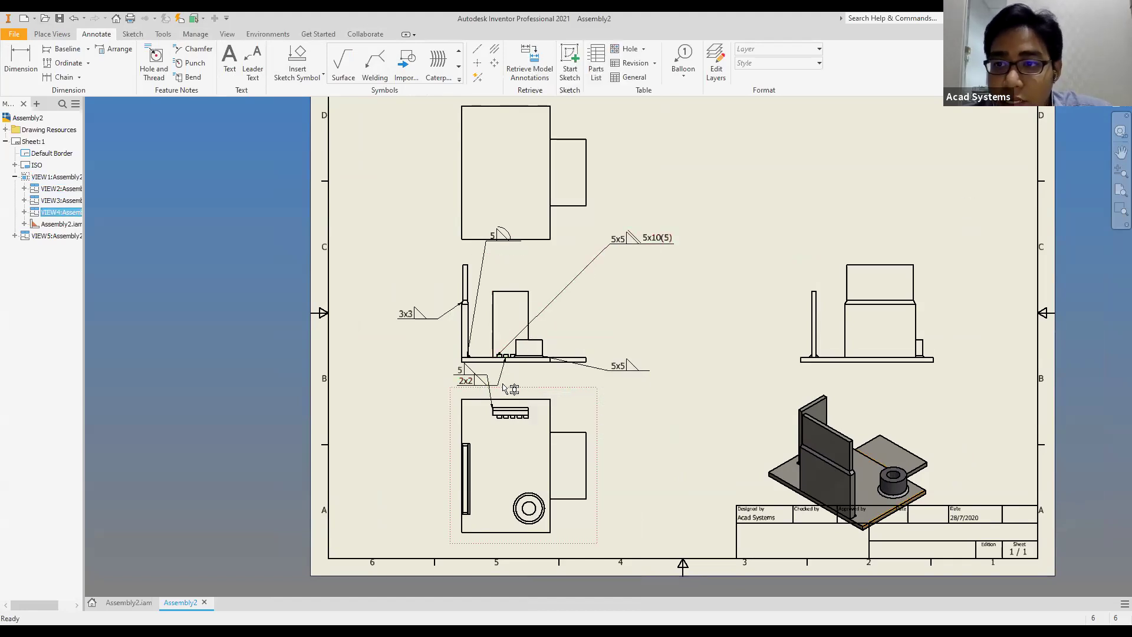
pyautogui.scroll(5, 488, 387)
pyautogui.moveTo(488, 344); pyautogui.dragTo(469, 409)
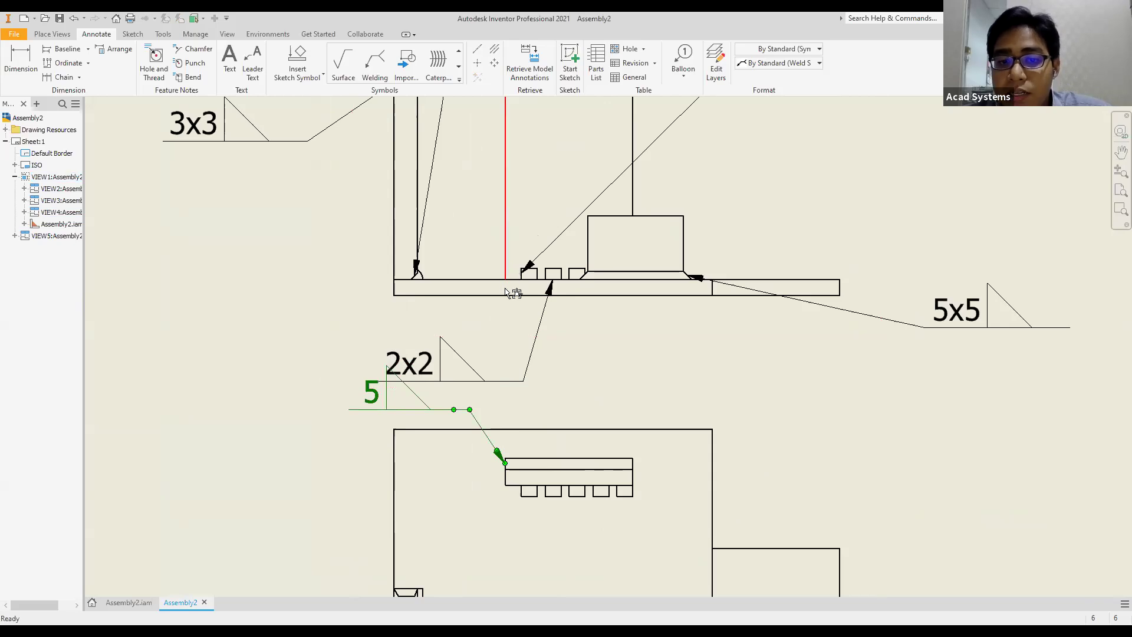
# Try to retrieve the model's welding symbols into the projected side view
pyautogui.scroll(-5, 546, 416)
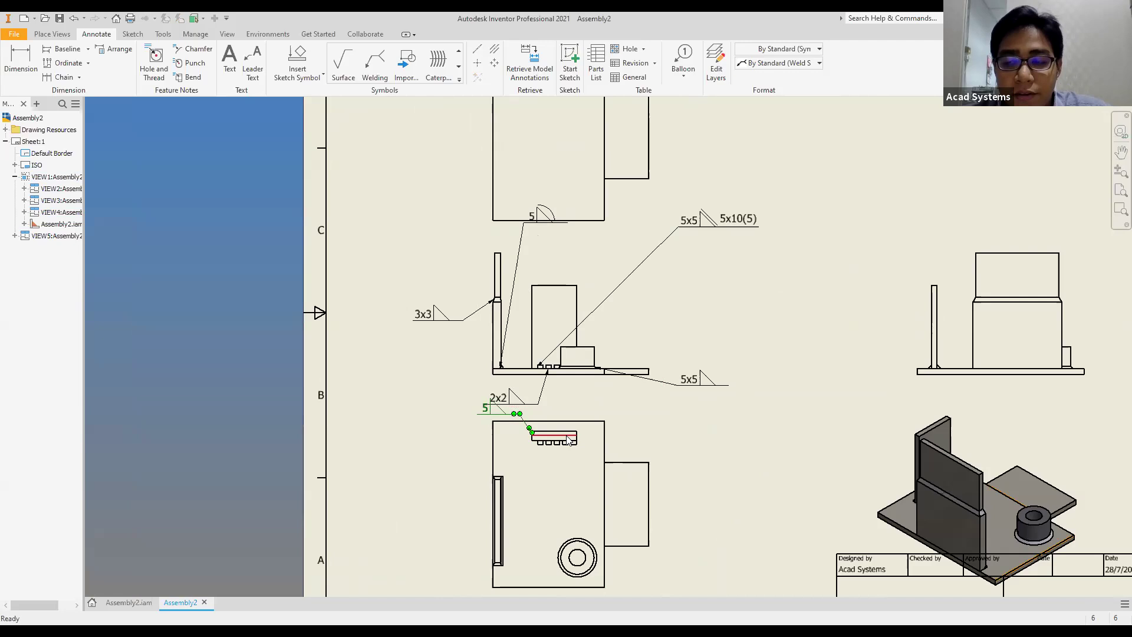
pyautogui.scroll(1, 640, 293)
pyautogui.scroll(-4, 652, 275)
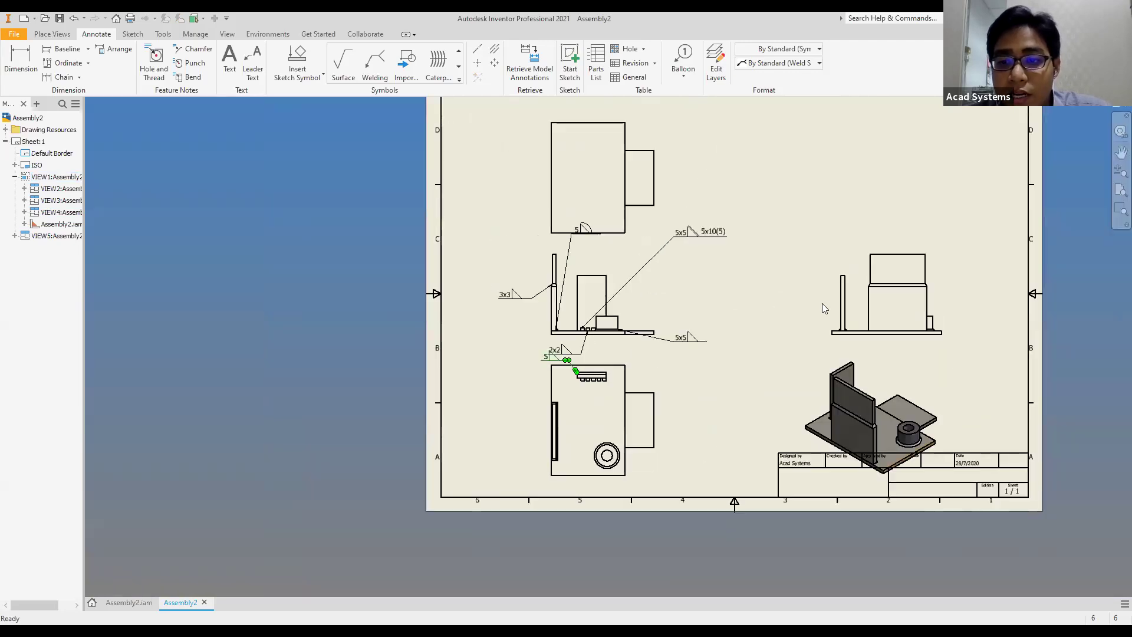
pyautogui.rightClick(942, 248)
pyautogui.moveTo(938, 485)
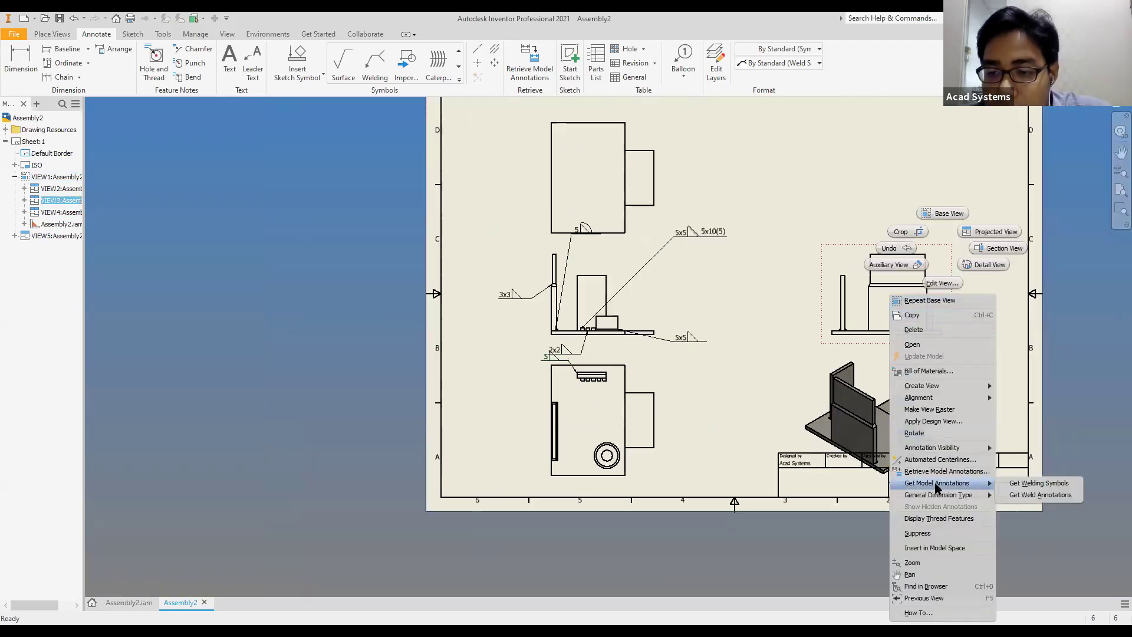
pyautogui.click(1014, 481)
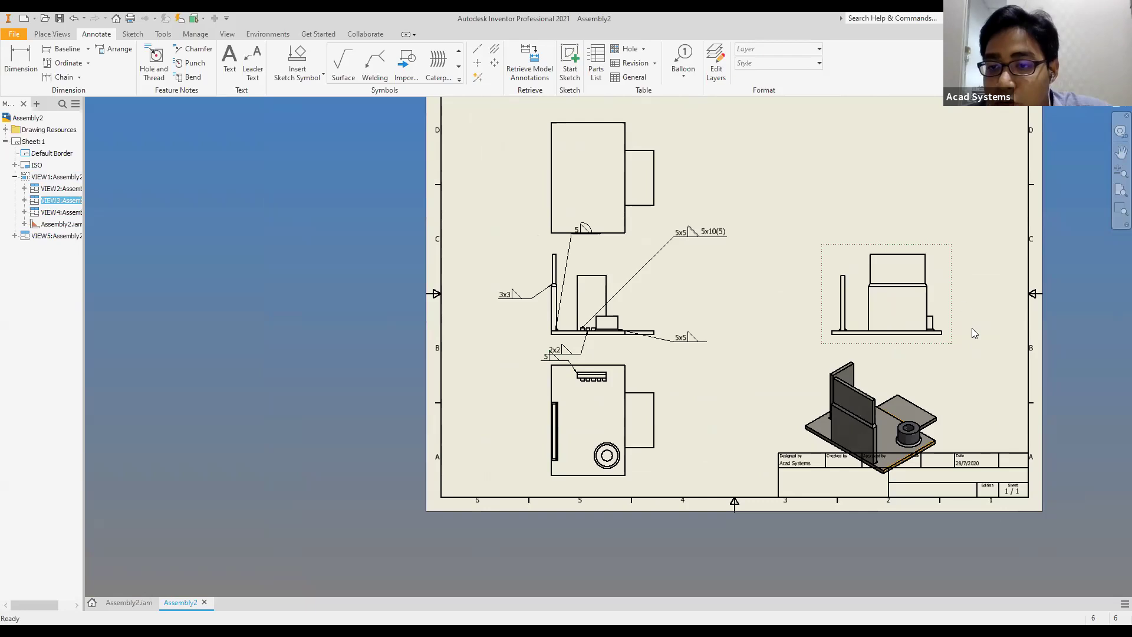
# Retrieve the model's weld annotations into the projected side view
pyautogui.rightClick(942, 287)
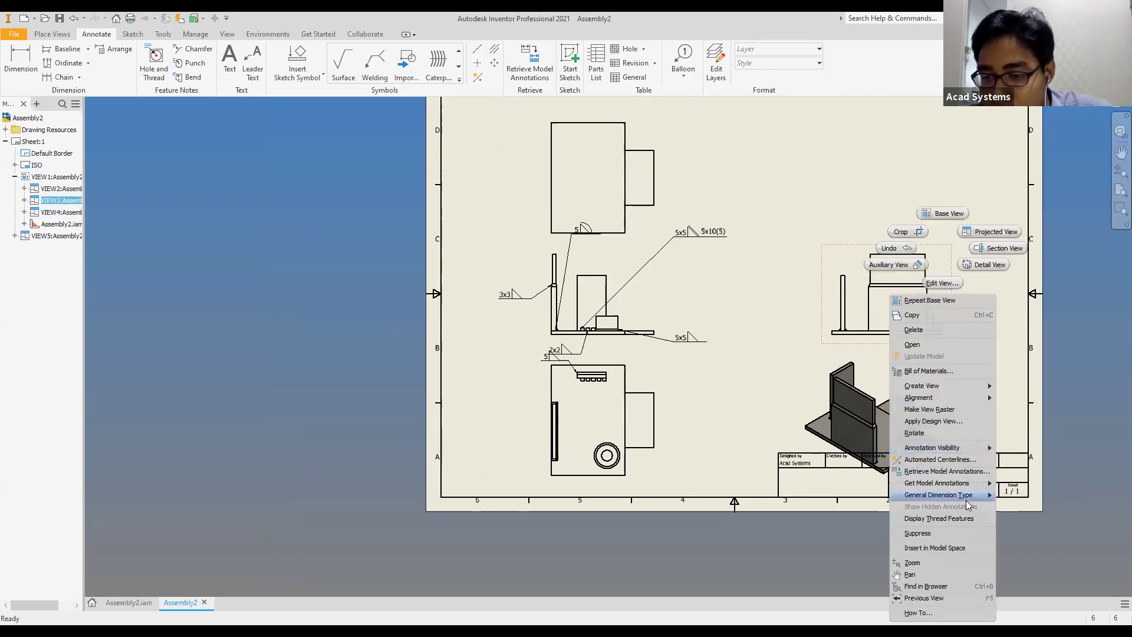
pyautogui.moveTo(971, 485)
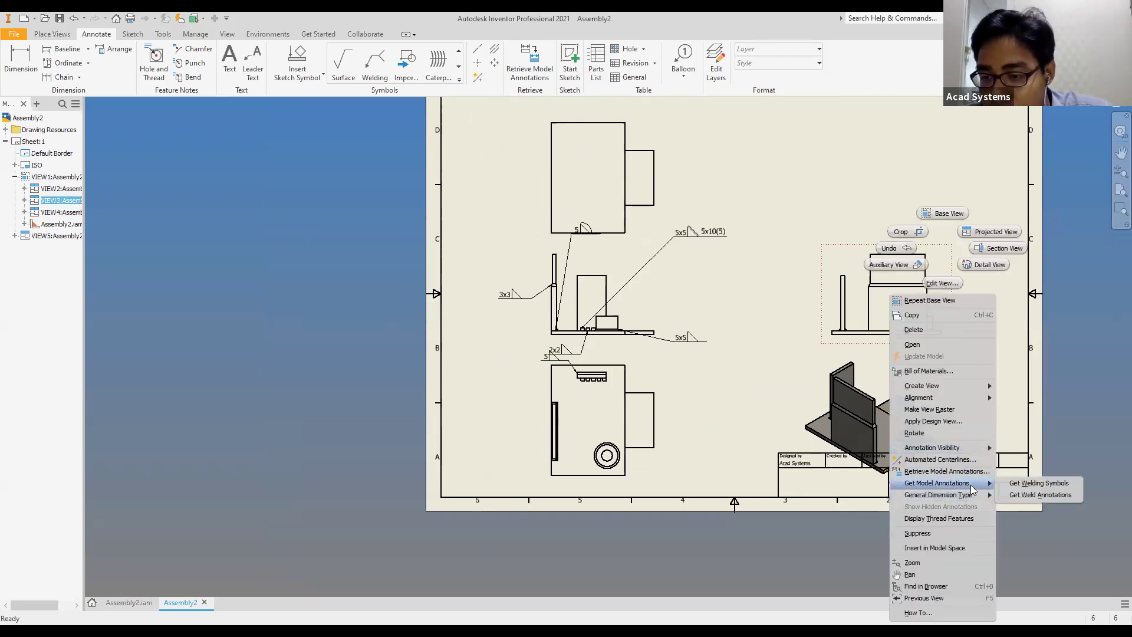
pyautogui.click(1041, 497)
pyautogui.scroll(5, 900, 281)
pyautogui.scroll(-3, 859, 283)
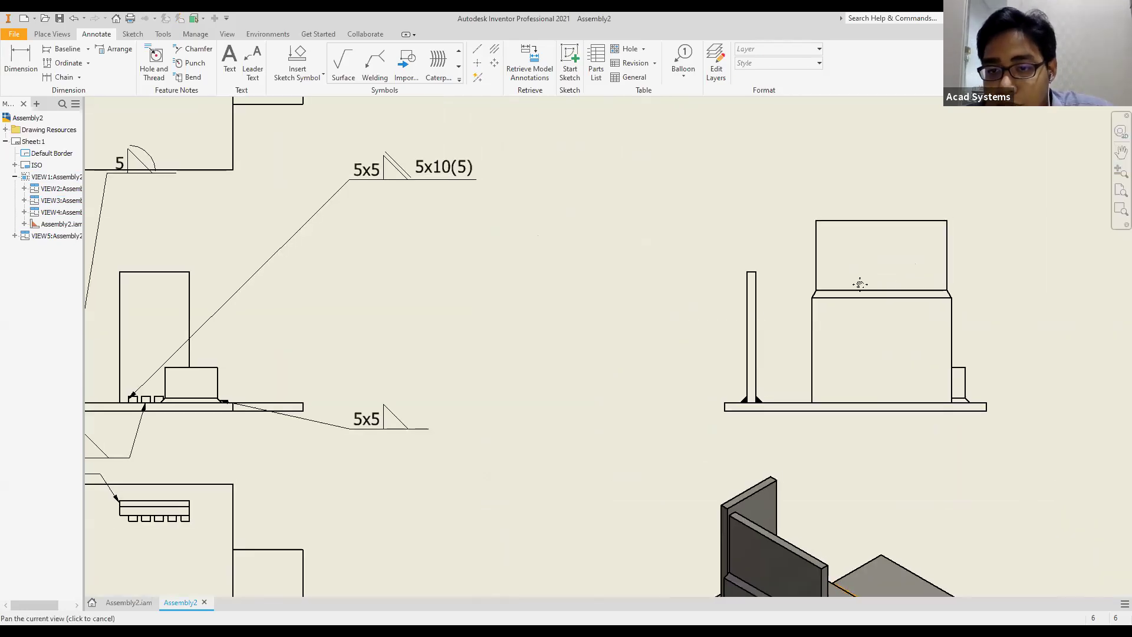
pyautogui.scroll(3, 708, 252)
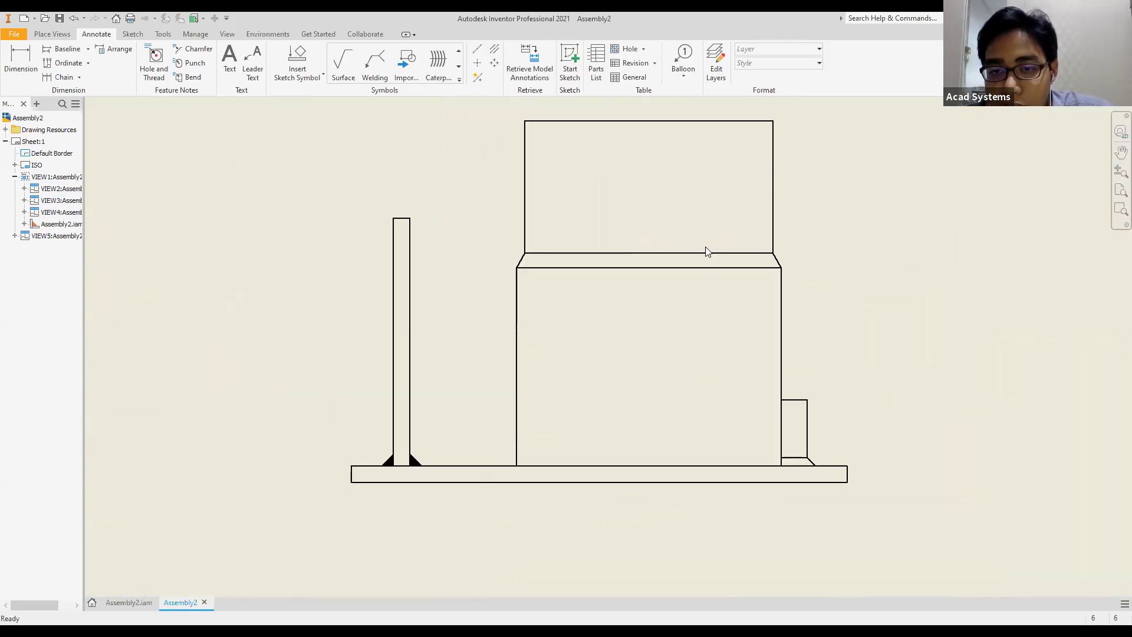
# Try retrieving the weld annotations into the projected side view once more
pyautogui.rightClick(829, 244)
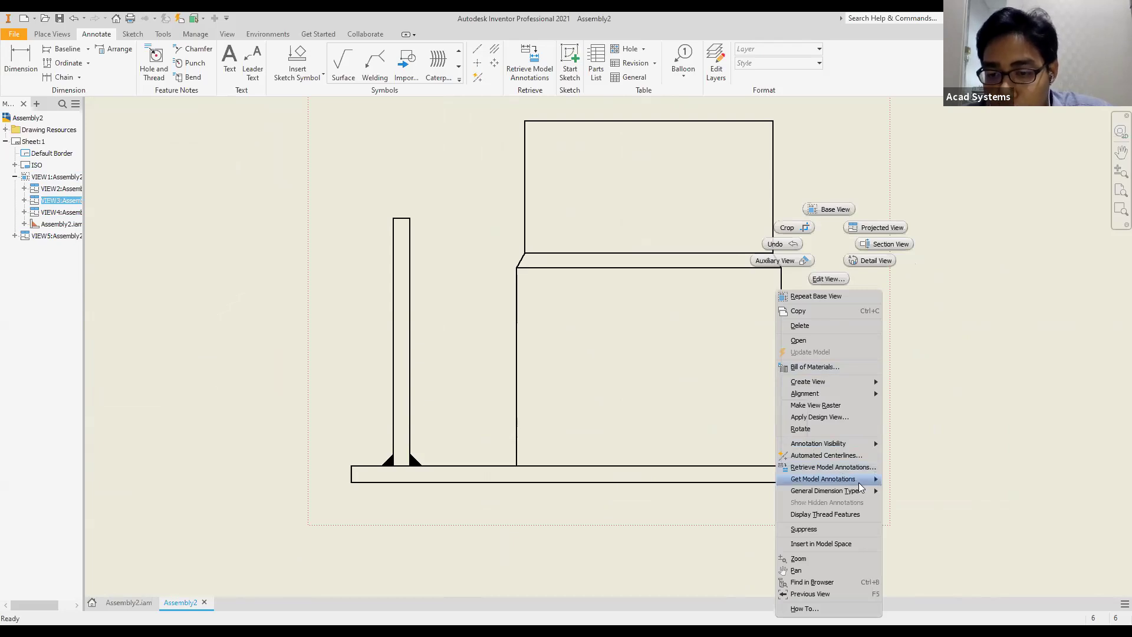
pyautogui.moveTo(859, 487)
pyautogui.click(914, 491)
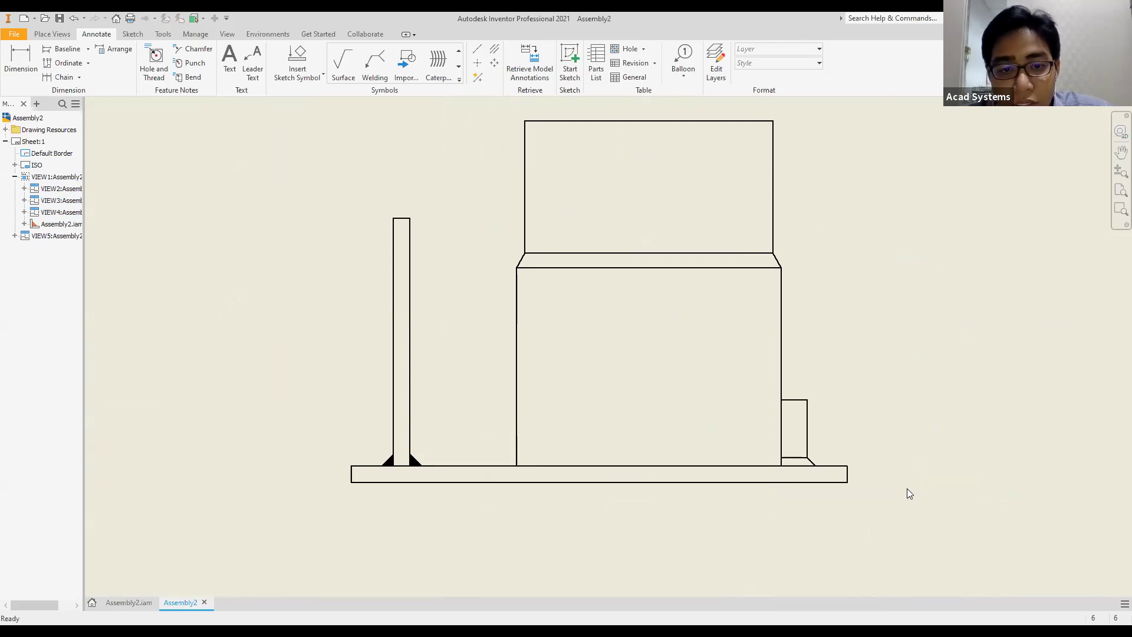
pyautogui.scroll(5, 384, 464)
pyautogui.scroll(-5, 411, 467)
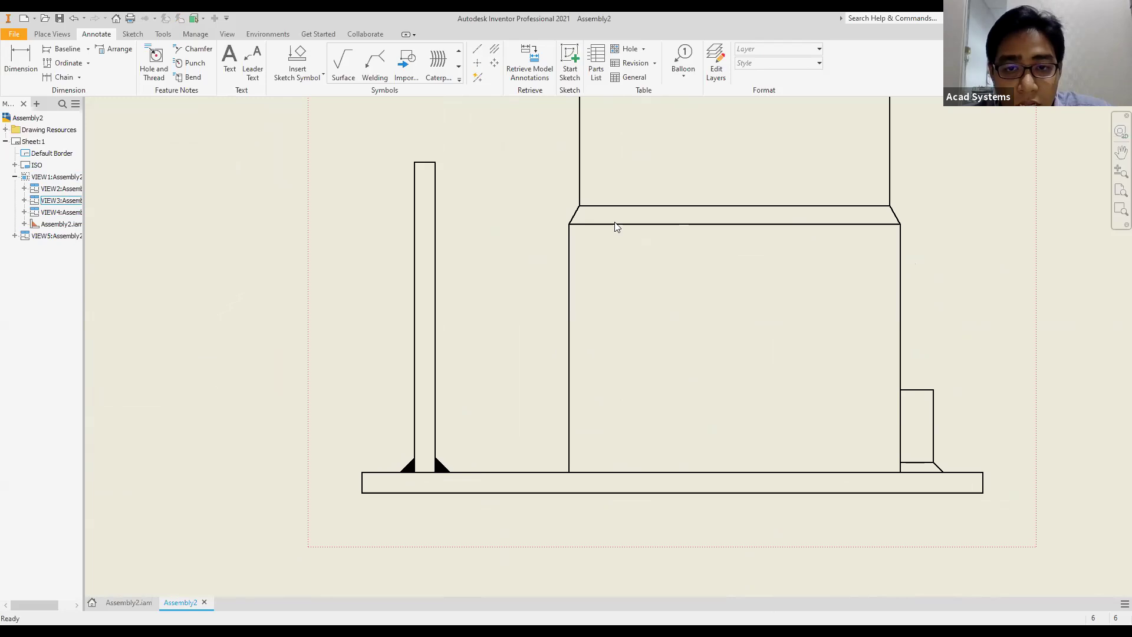
# Examine the retrieved welding symbols and the beads they point to in the front view and the view below it
pyautogui.press('Home')
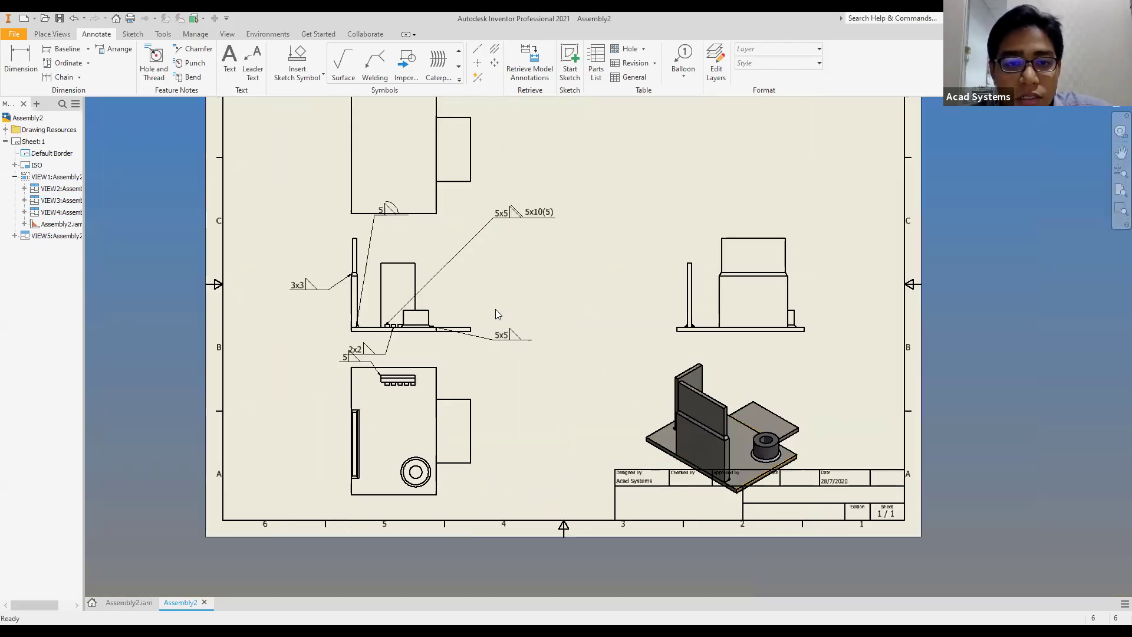
pyautogui.scroll(5, 496, 315)
pyautogui.moveTo(471, 439); pyautogui.dragTo(482, 275, button='middle')
pyautogui.moveTo(497, 365); pyautogui.dragTo(505, 204, button='middle')
pyautogui.moveTo(566, 138); pyautogui.dragTo(495, 421, button='middle')
pyautogui.scroll(-5, 495, 421)
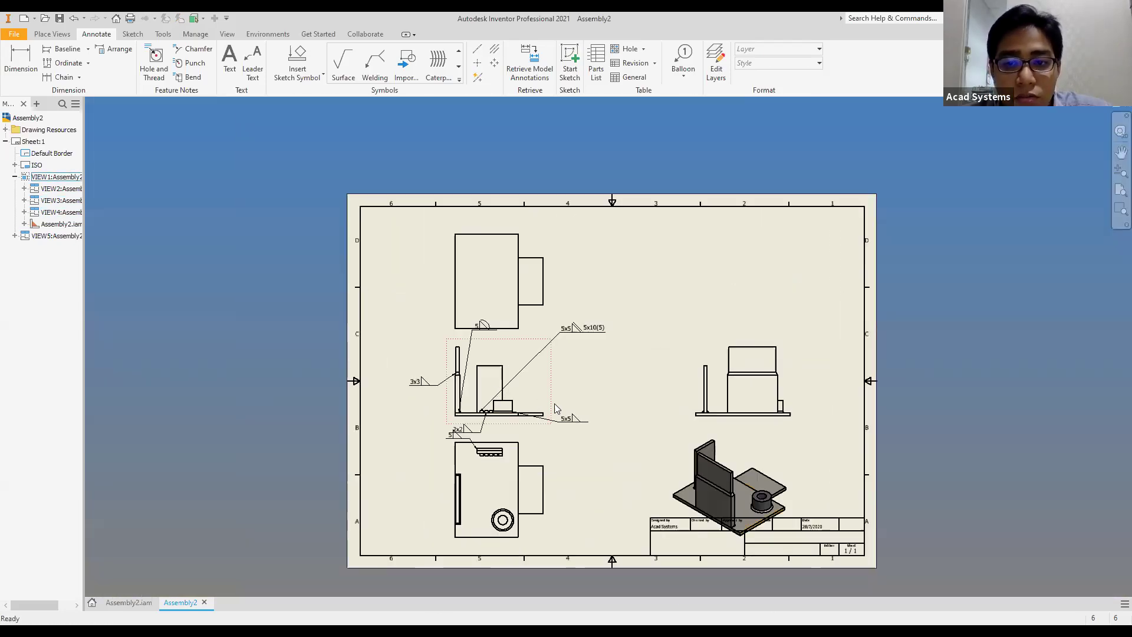
pyautogui.scroll(3, 472, 457)
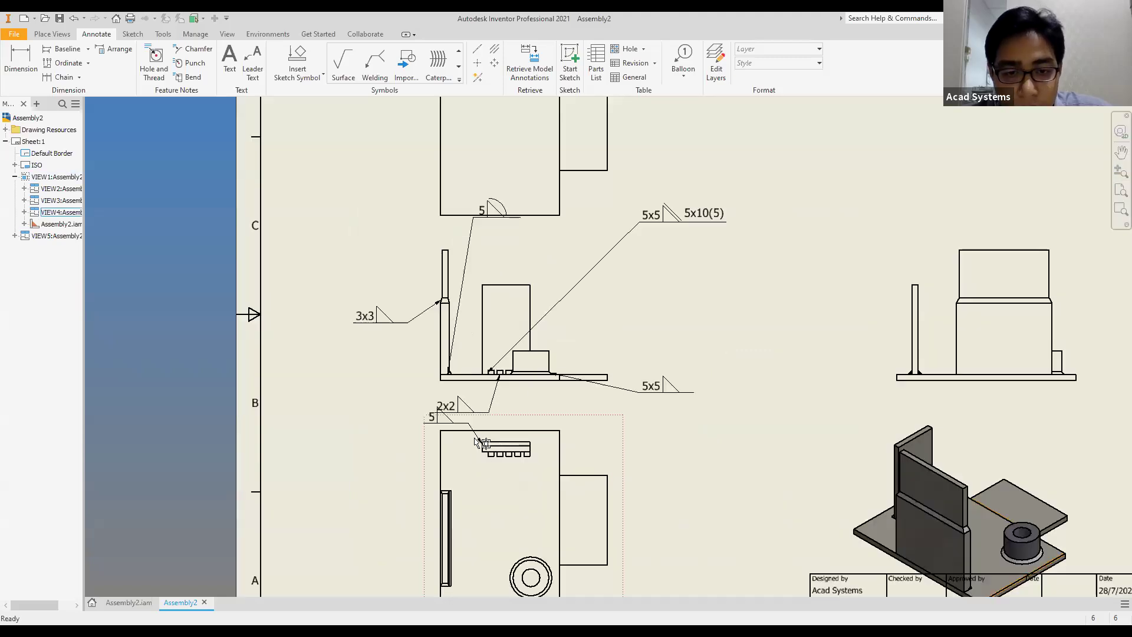
pyautogui.scroll(5, 470, 375)
pyautogui.moveTo(701, 324); pyautogui.dragTo(710, 354, button='middle')
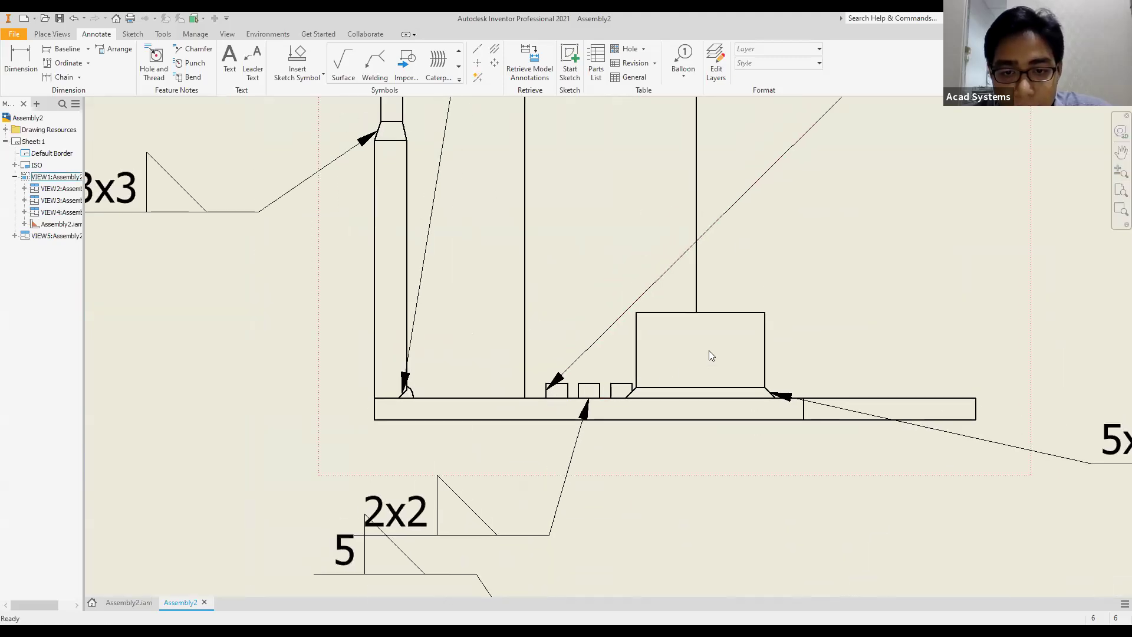
pyautogui.scroll(-5, 738, 407)
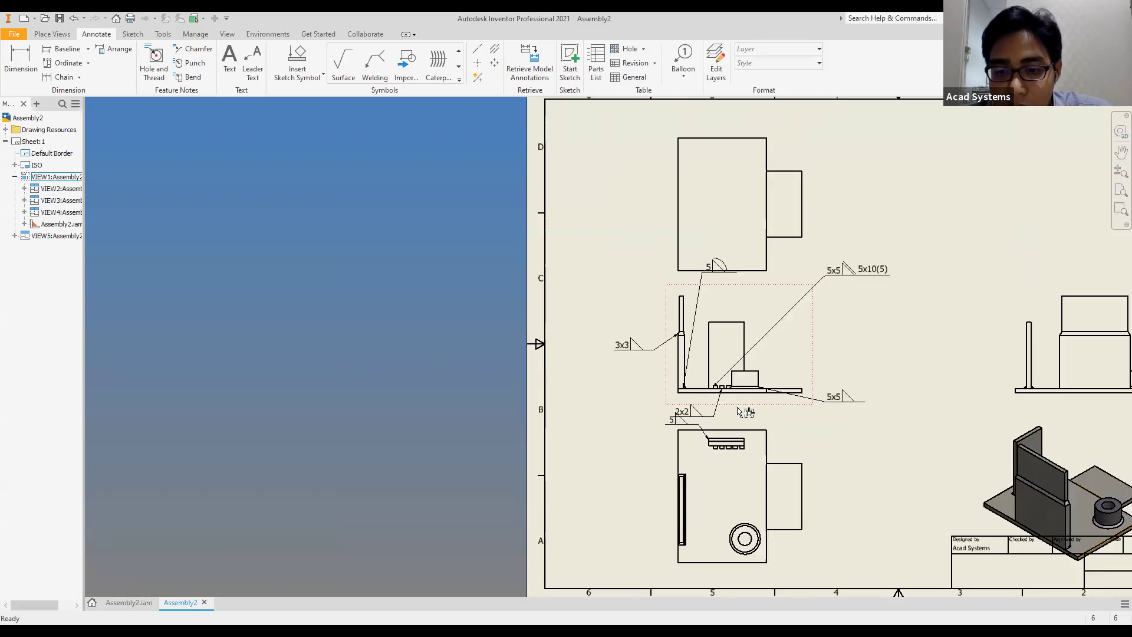
# Create a projected side view of the weldment to the left of the front view
pyautogui.moveTo(737, 407); pyautogui.dragTo(698, 408, button='middle')
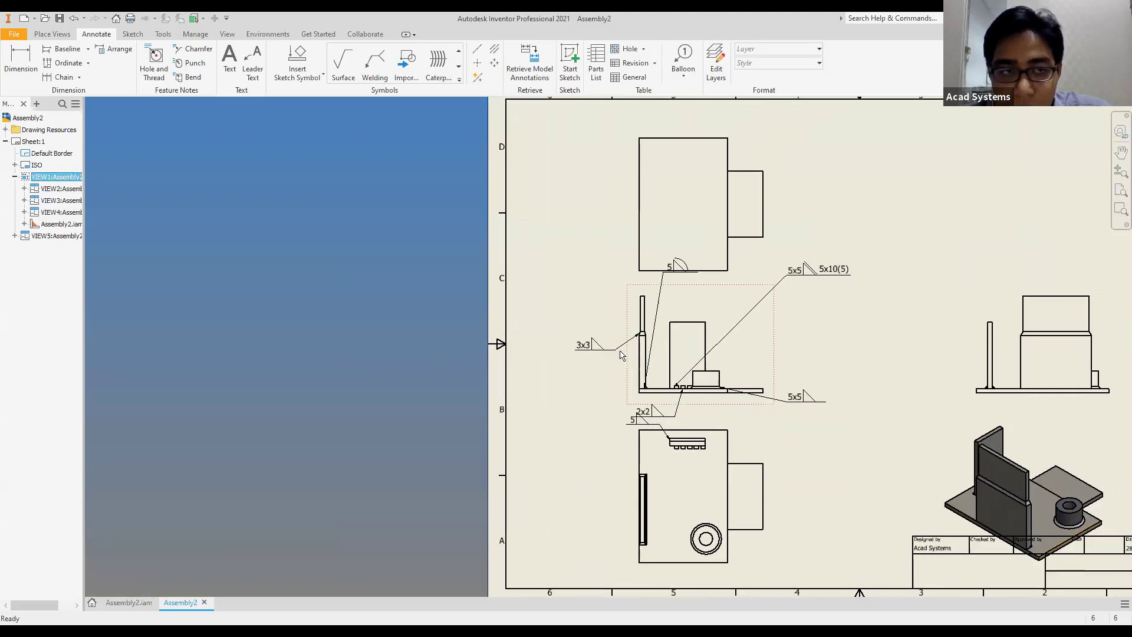
pyautogui.click(52, 34)
pyautogui.click(41, 59)
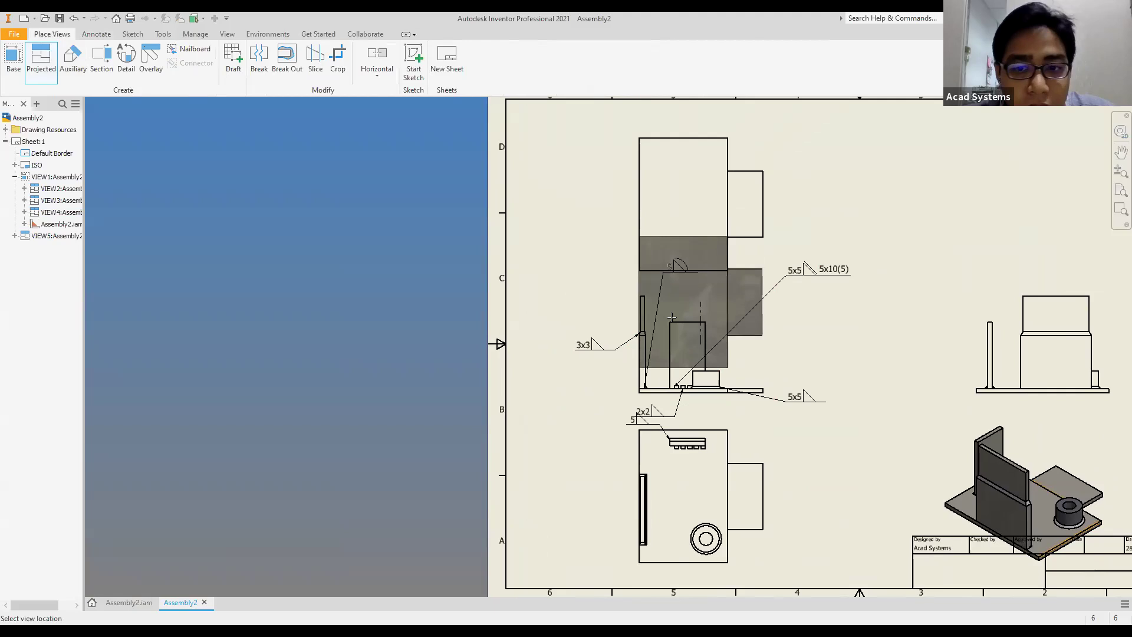
pyautogui.click(559, 327)
pyautogui.rightClick(481, 253)
pyautogui.click(536, 250)
# Retrieve the model's weld annotations into the new projected view left of the front view
pyautogui.scroll(-2, 569, 397)
pyautogui.scroll(8, 582, 345)
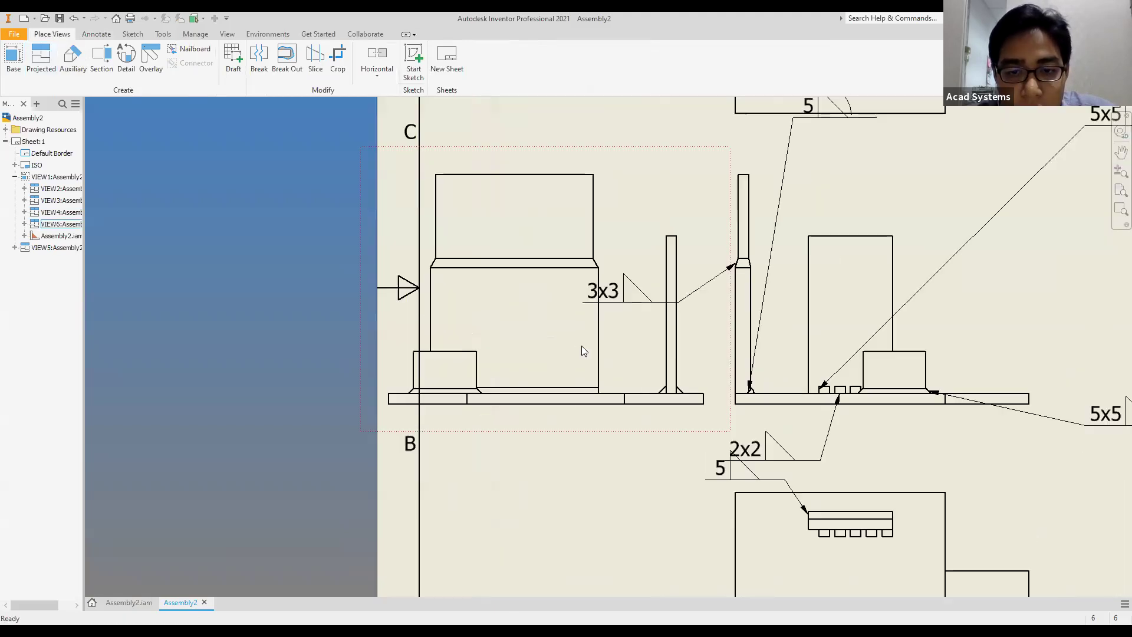
pyautogui.scroll(-2, 621, 387)
pyautogui.rightClick(649, 357)
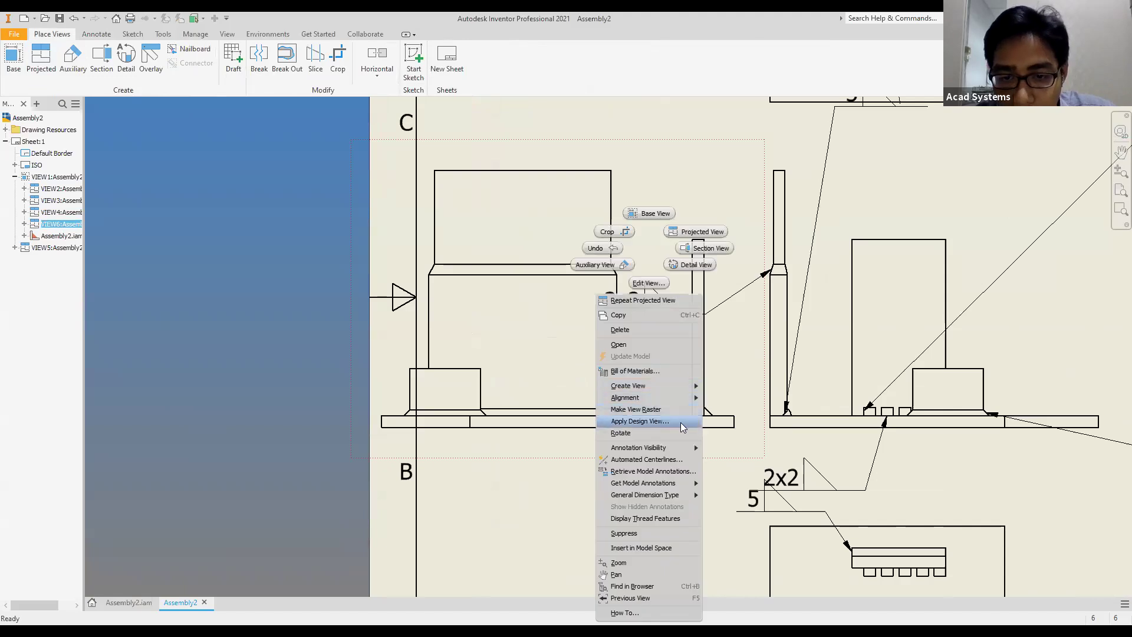
pyautogui.moveTo(680, 493)
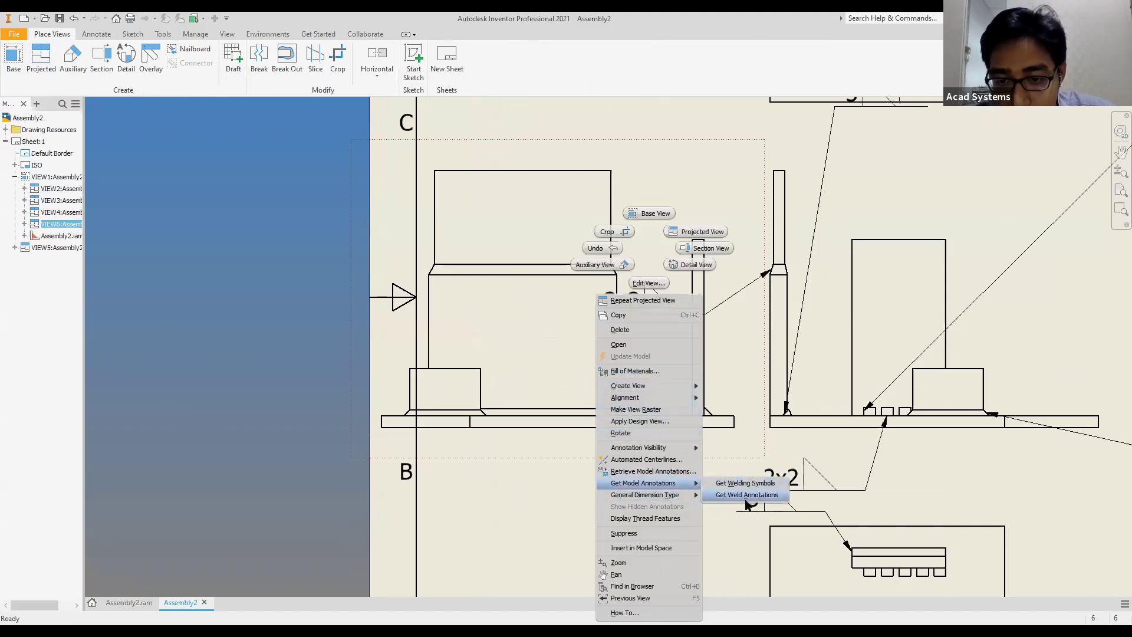
pyautogui.click(747, 495)
pyautogui.scroll(8, 522, 412)
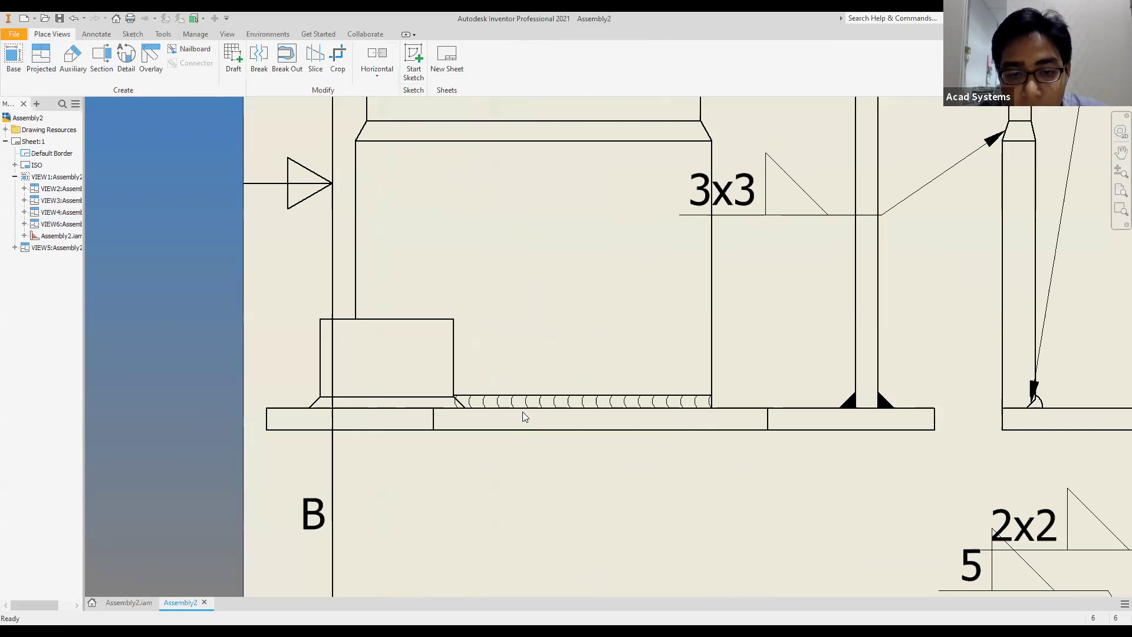
pyautogui.scroll(-7, 502, 433)
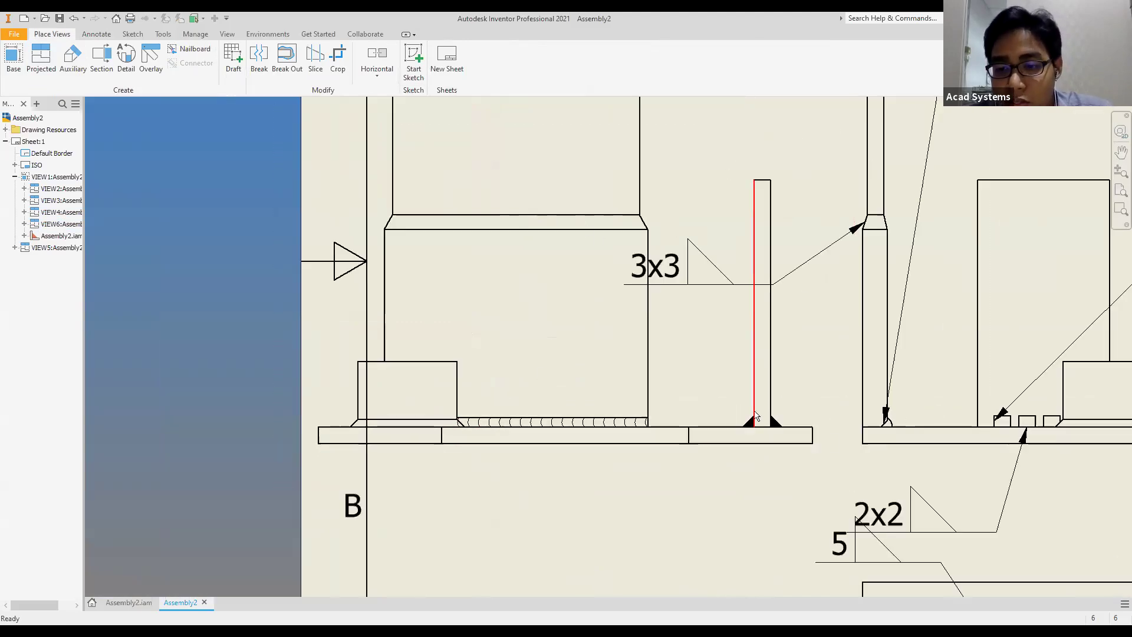
# Add a 3x3 welding symbol with a leader to the bead between the stacked plates in the right-hand projected side view
pyautogui.scroll(-5, 862, 227)
pyautogui.scroll(-3, 967, 265)
pyautogui.moveTo(981, 273)
pyautogui.mouseDown(button='middle')
pyautogui.moveTo(761, 287)
pyautogui.moveTo(582, 321)
pyautogui.mouseUp(button='middle')
pyautogui.click(96, 34)
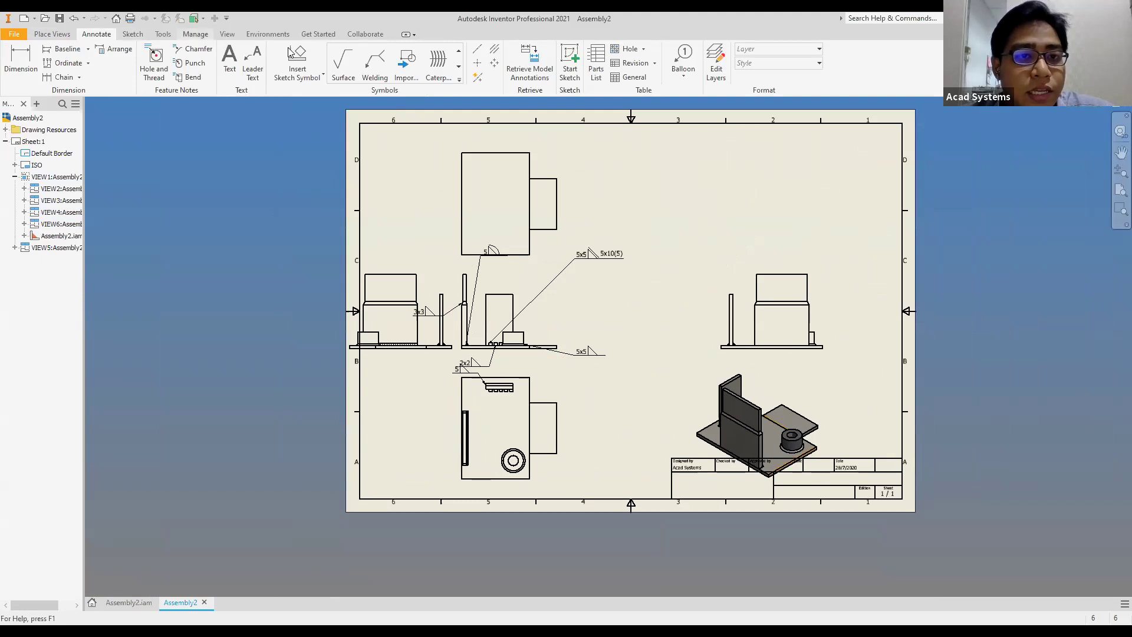
pyautogui.click(386, 68)
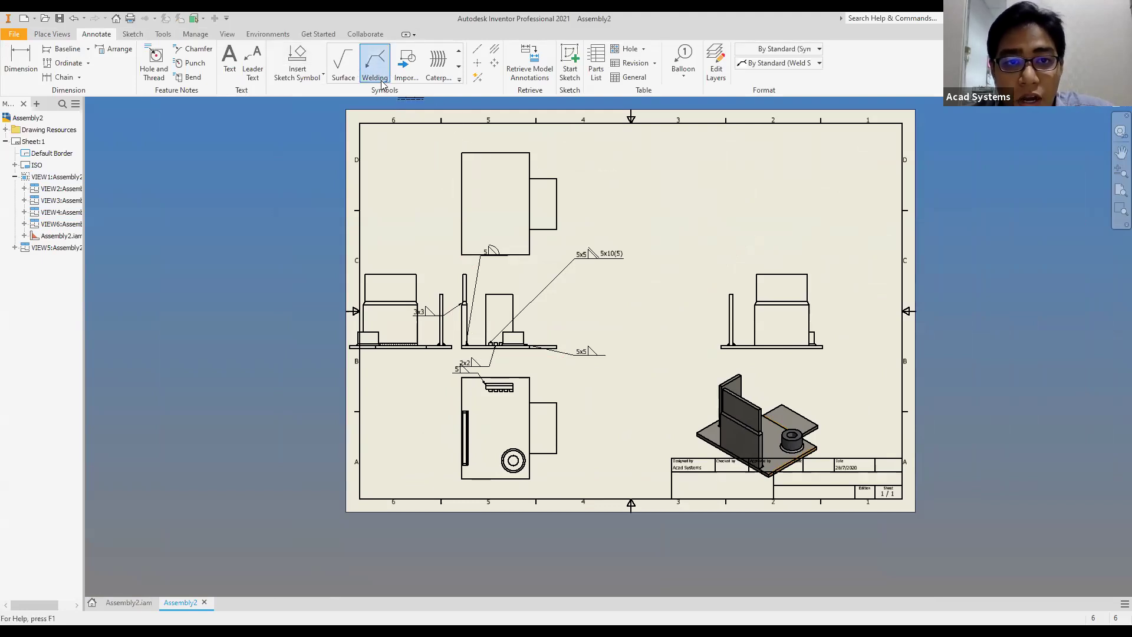
pyautogui.scroll(3, 784, 303)
pyautogui.click(831, 305)
pyautogui.rightClick(903, 280)
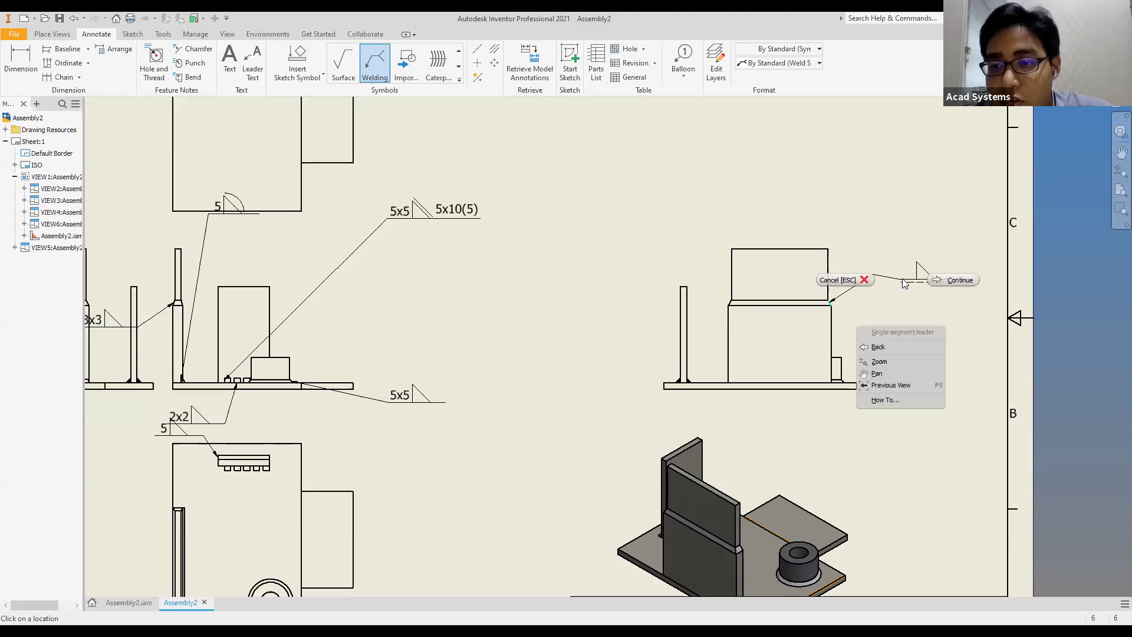
pyautogui.click(955, 281)
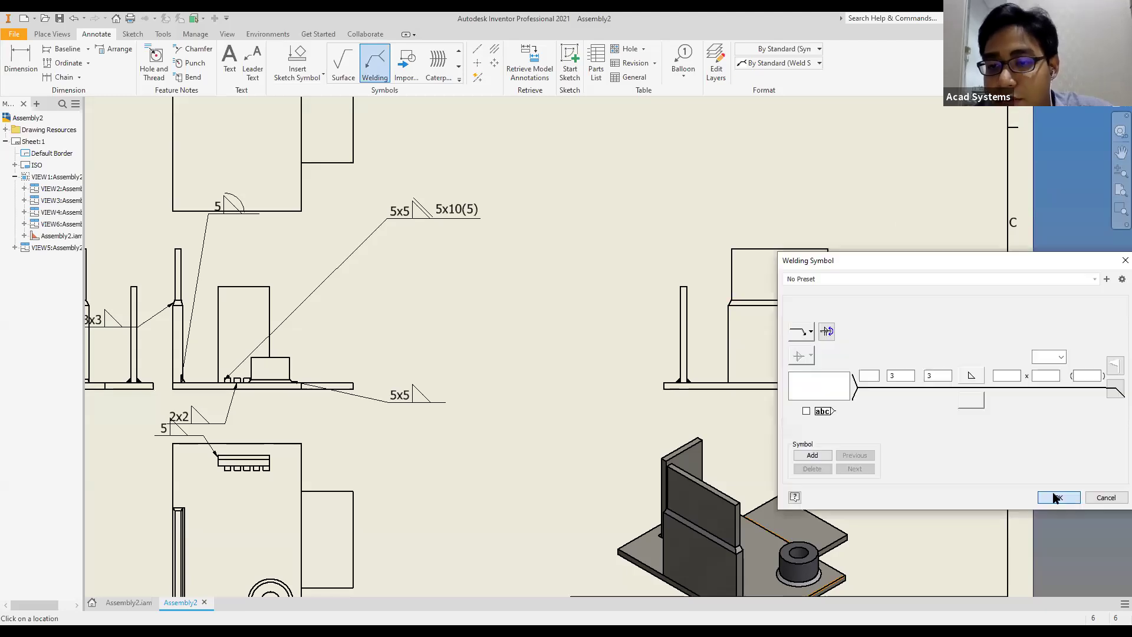
pyautogui.press('Return')
# Add a size 5 fillet welding symbol pointing to the left bead of the thin upright plate in the same side view
pyautogui.scroll(5, 687, 378)
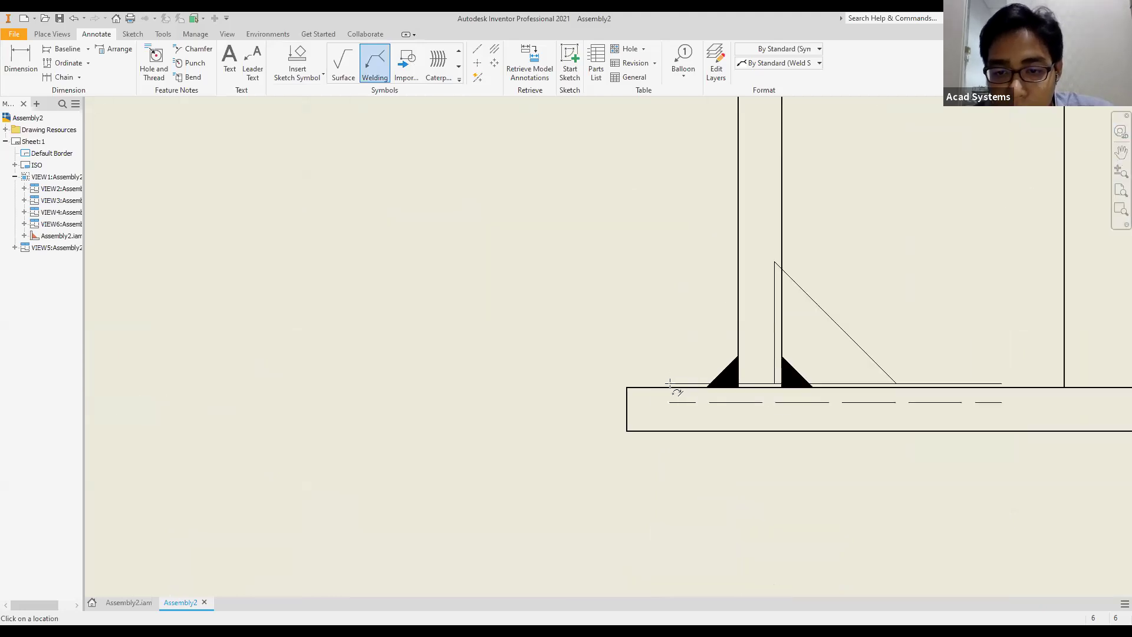
pyautogui.click(724, 370)
pyautogui.click(558, 251)
pyautogui.rightClick(599, 271)
pyautogui.click(642, 275)
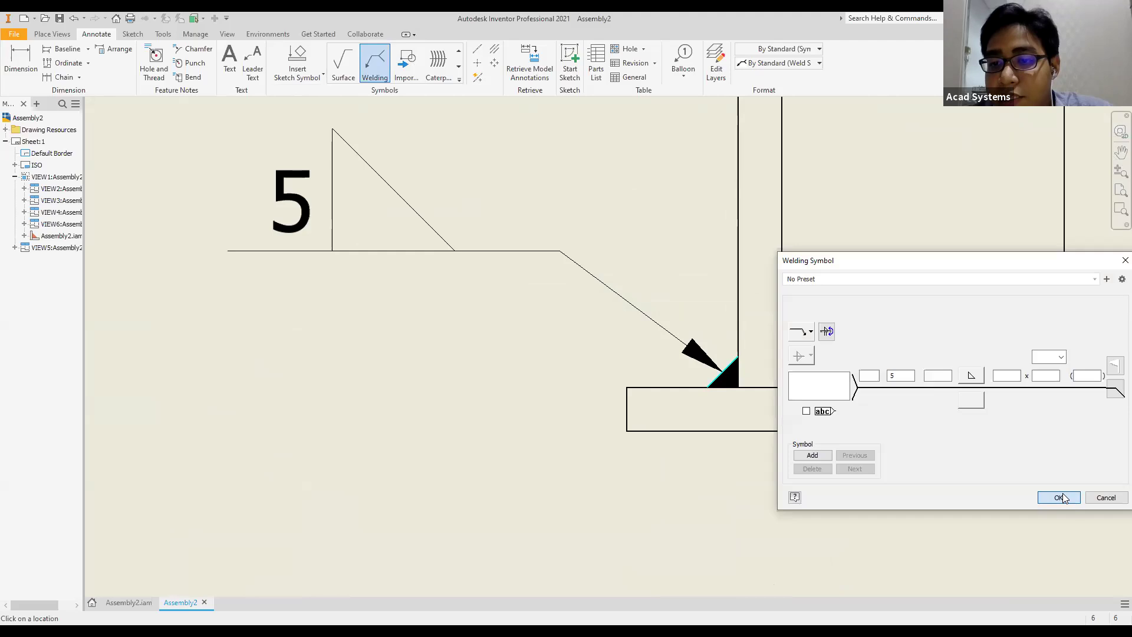
pyautogui.click(1060, 498)
# Add a 5x5 welding symbol pointing to the fillet bead at the round boss's base in the side view
pyautogui.scroll(-5, 713, 442)
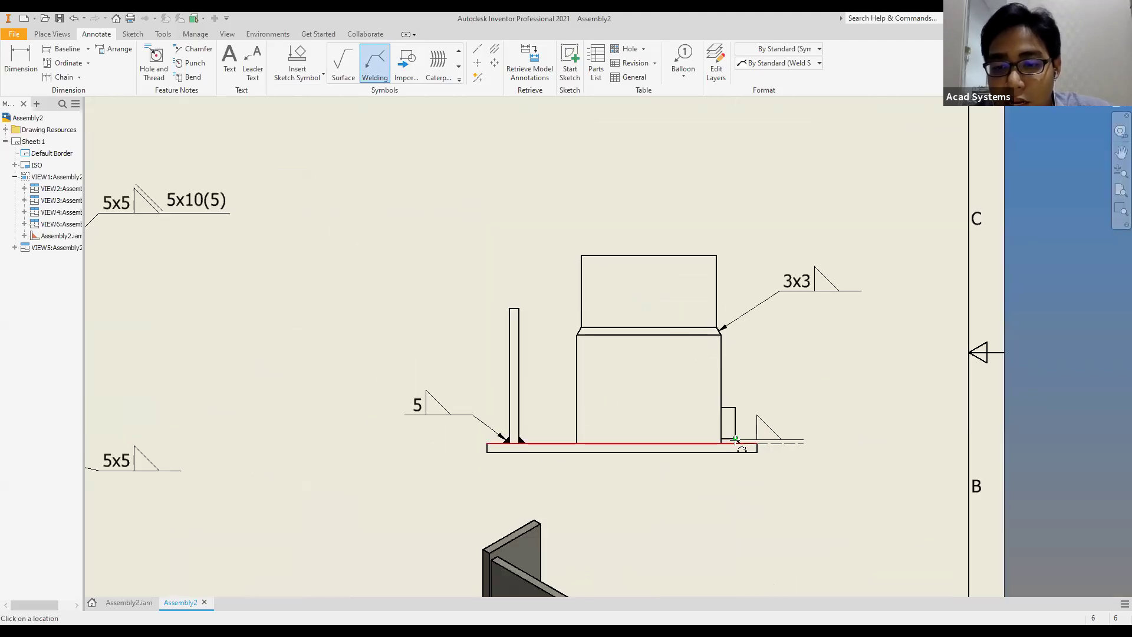
pyautogui.click(736, 440)
pyautogui.rightClick(844, 398)
pyautogui.click(896, 406)
pyautogui.click(1058, 498)
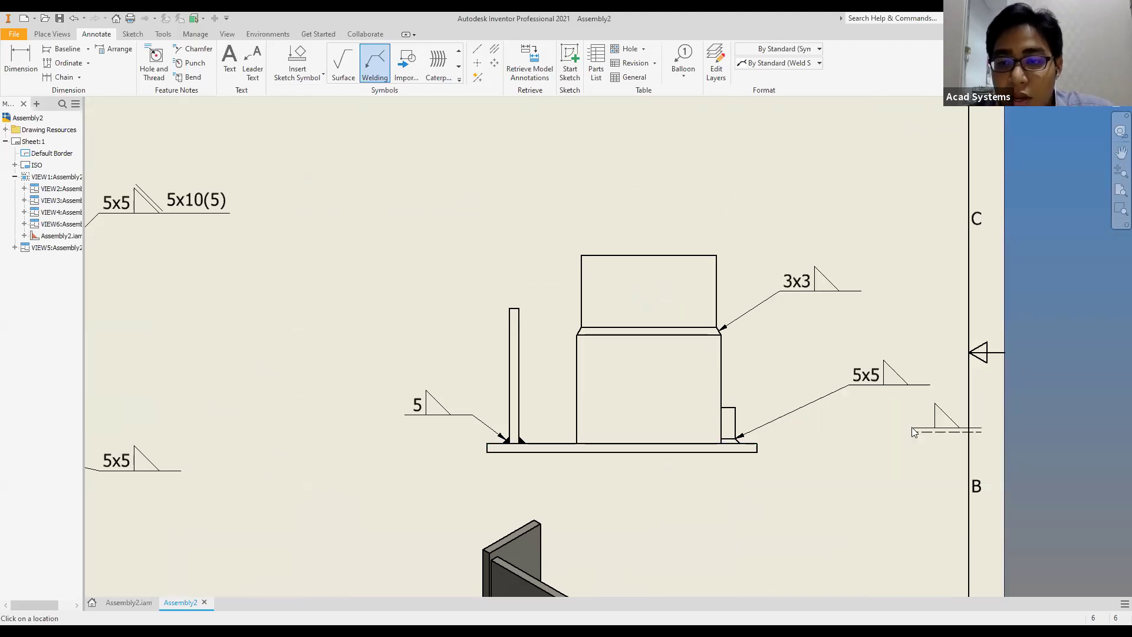
pyautogui.press('Escape')
# Add the tail note "weld grove" to the side view's 3x3 welding symbol
pyautogui.scroll(3, 670, 273)
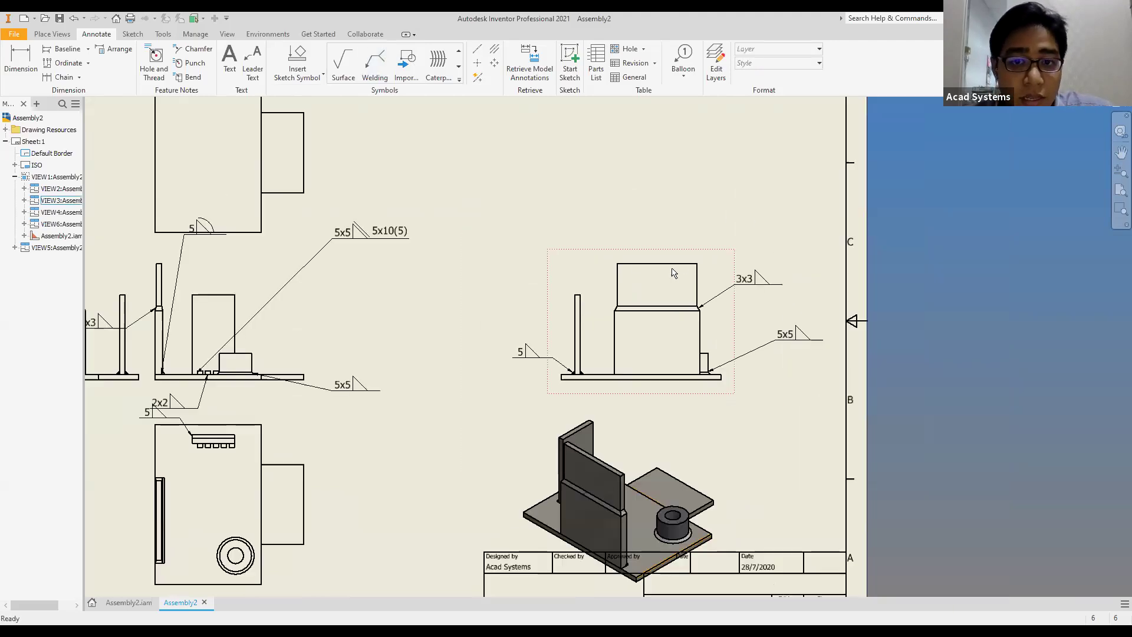
pyautogui.click(768, 283)
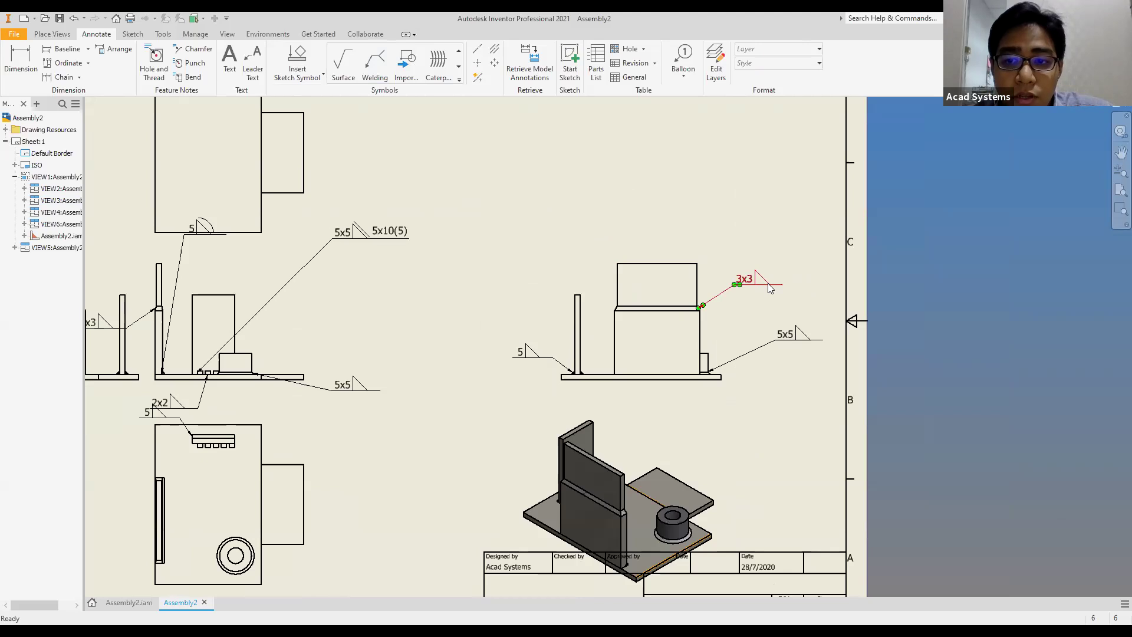
pyautogui.doubleClick(768, 284)
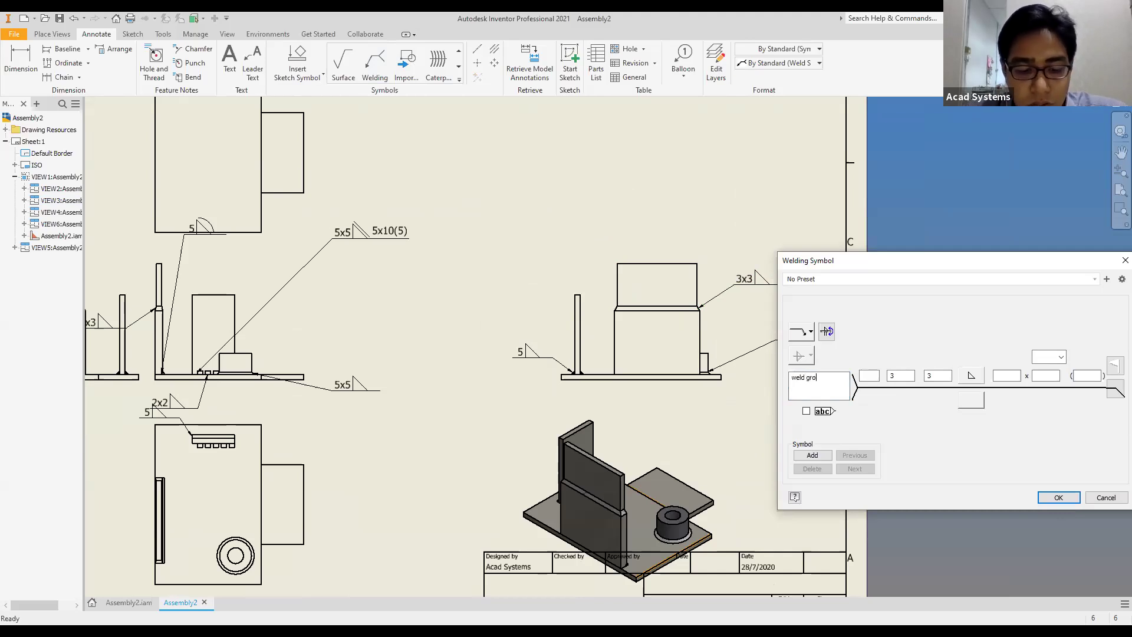
pyautogui.click(1058, 497)
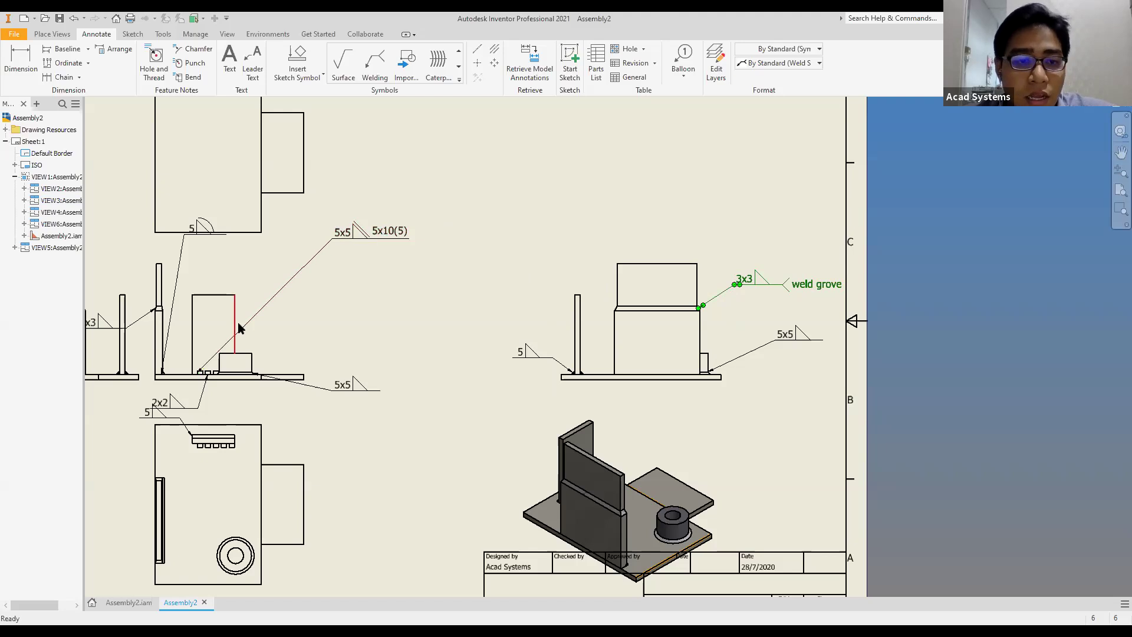
# Try retrieving the model's welding symbols into the front view again
pyautogui.rightClick(253, 277)
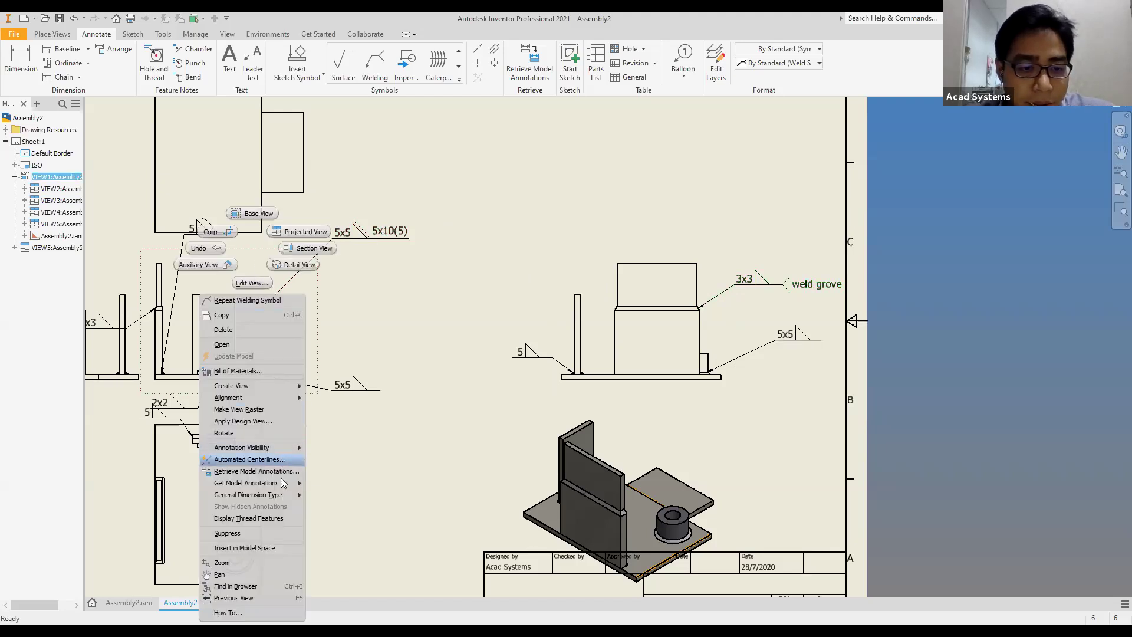
pyautogui.moveTo(289, 487)
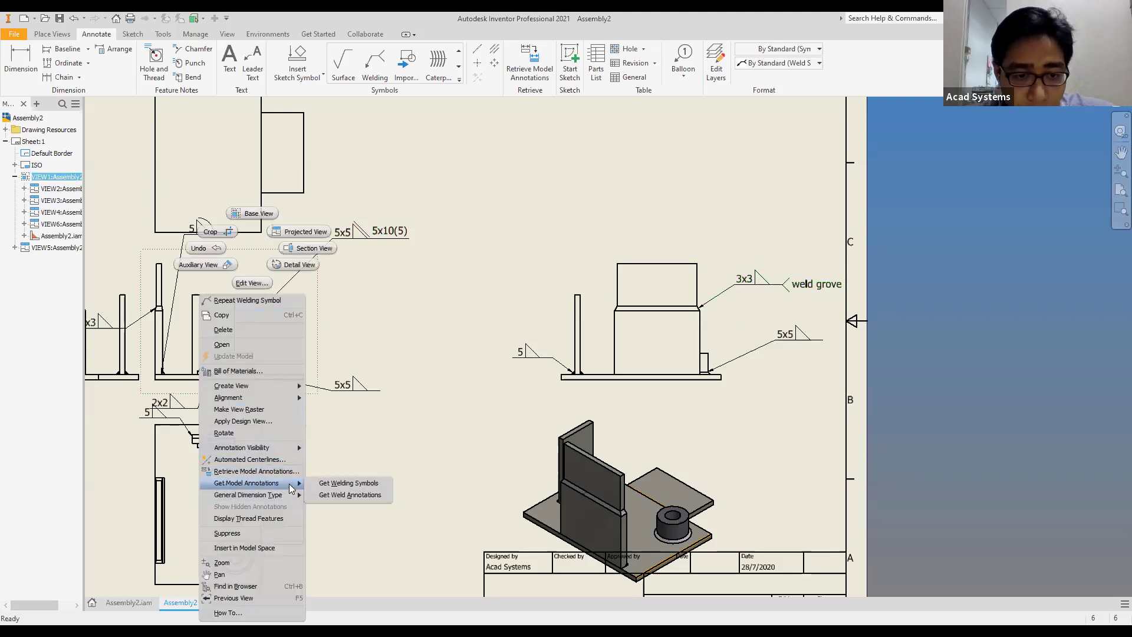
pyautogui.click(348, 484)
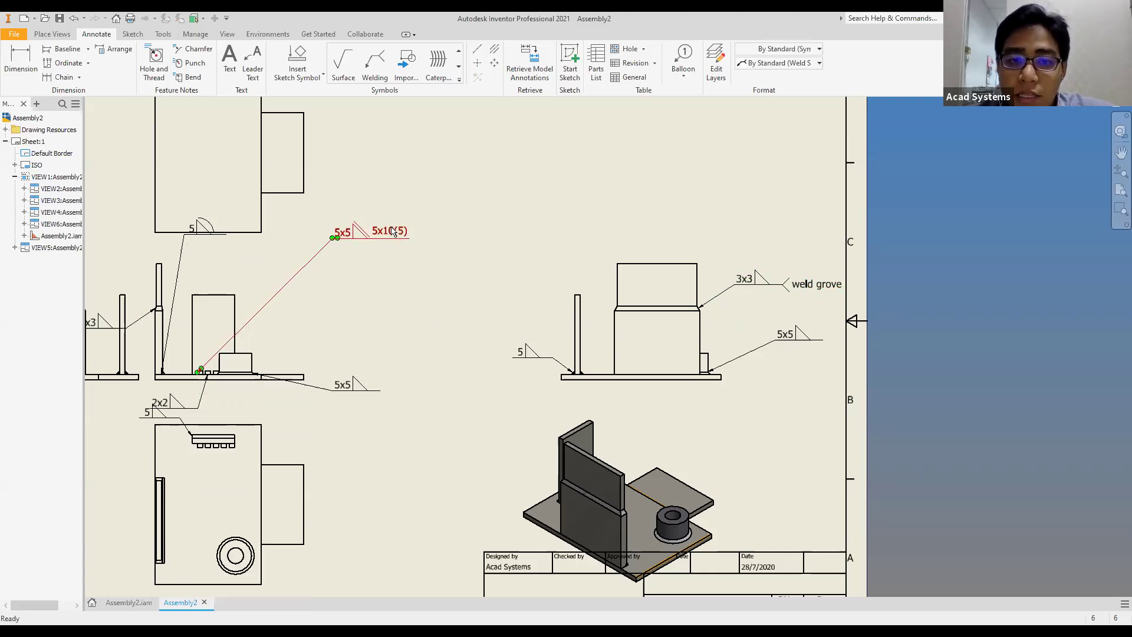
pyautogui.scroll(-3, 450, 244)
pyautogui.moveTo(347, 283); pyautogui.dragTo(475, 291, button='middle')
pyautogui.scroll(4, 475, 291)
pyautogui.click(375, 62)
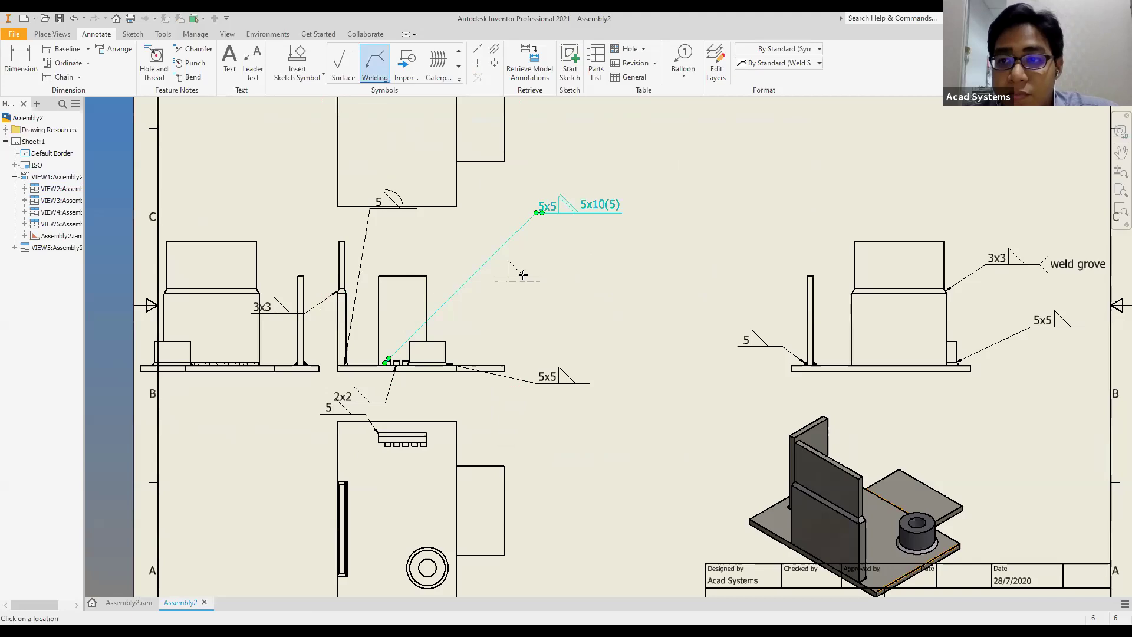
pyautogui.press('Escape')
# Move the shaded isometric view left on the sheet, away from the middle of the title block
pyautogui.moveTo(694, 248); pyautogui.dragTo(618, 261, button='middle')
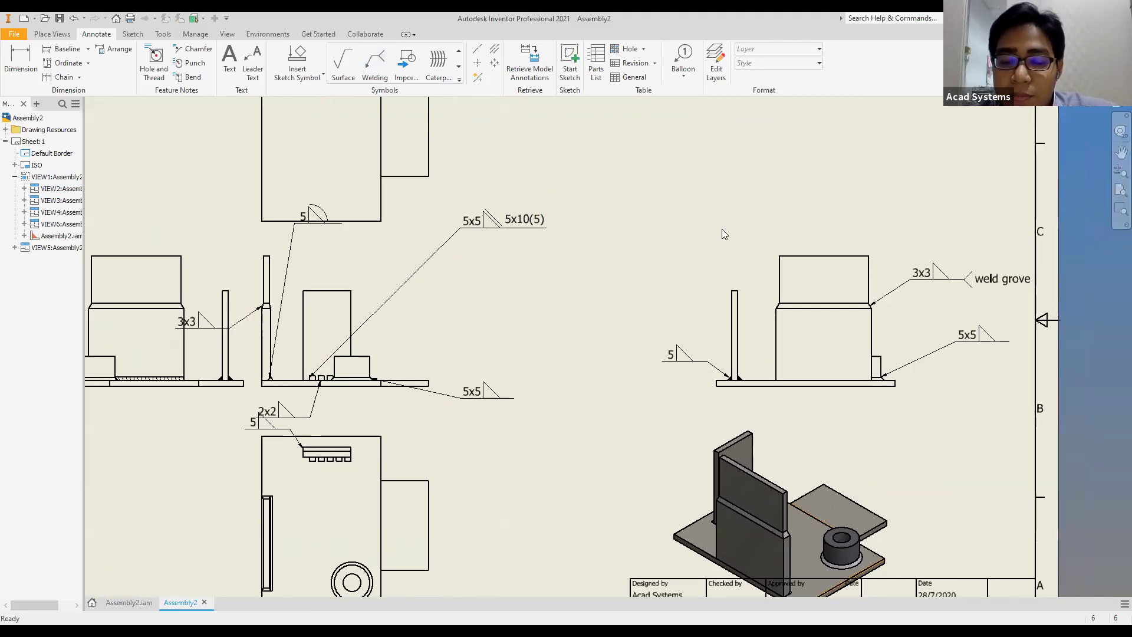
pyautogui.press('Home')
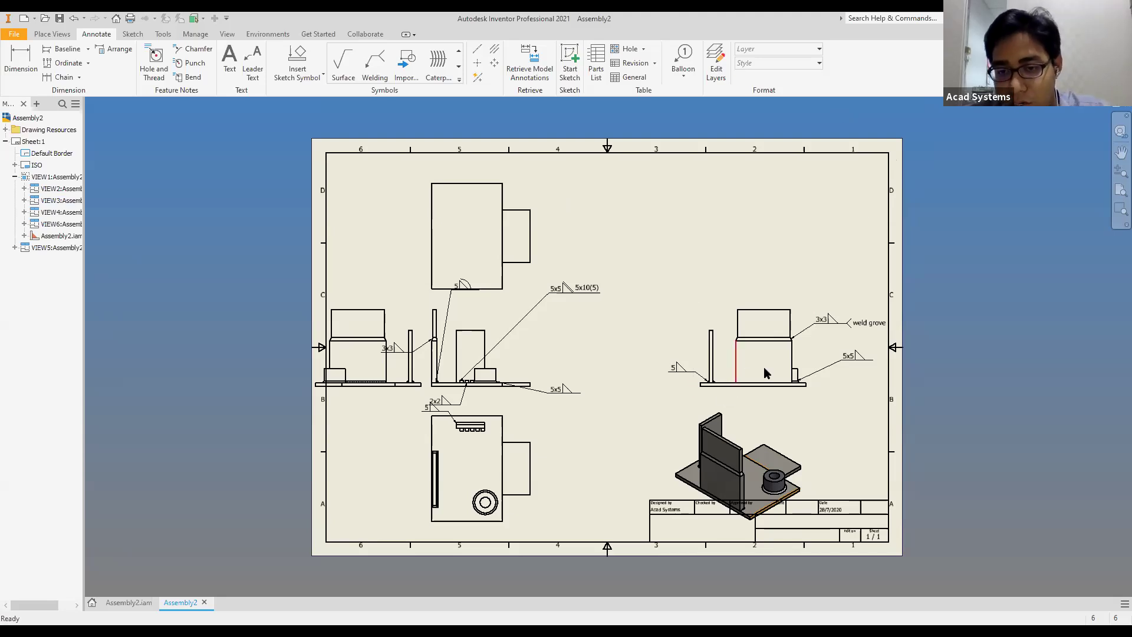
pyautogui.moveTo(800, 409); pyautogui.dragTo(710, 408)
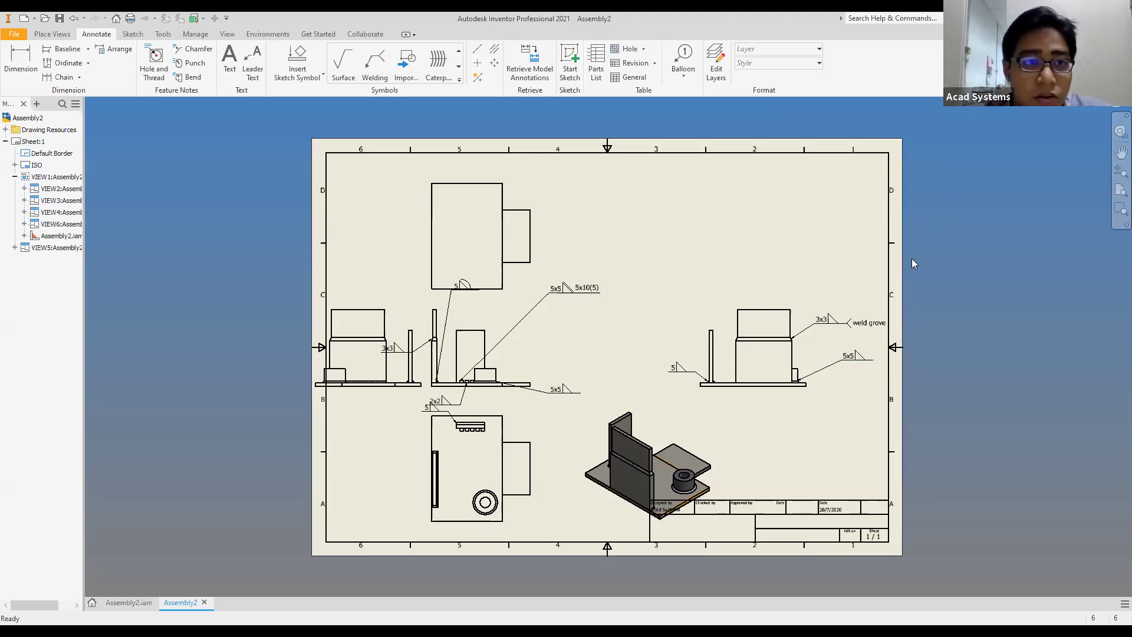
# Switch from the drawing to the weldment model Assembly2.iam
pyautogui.click(54, 37)
pyautogui.click(94, 36)
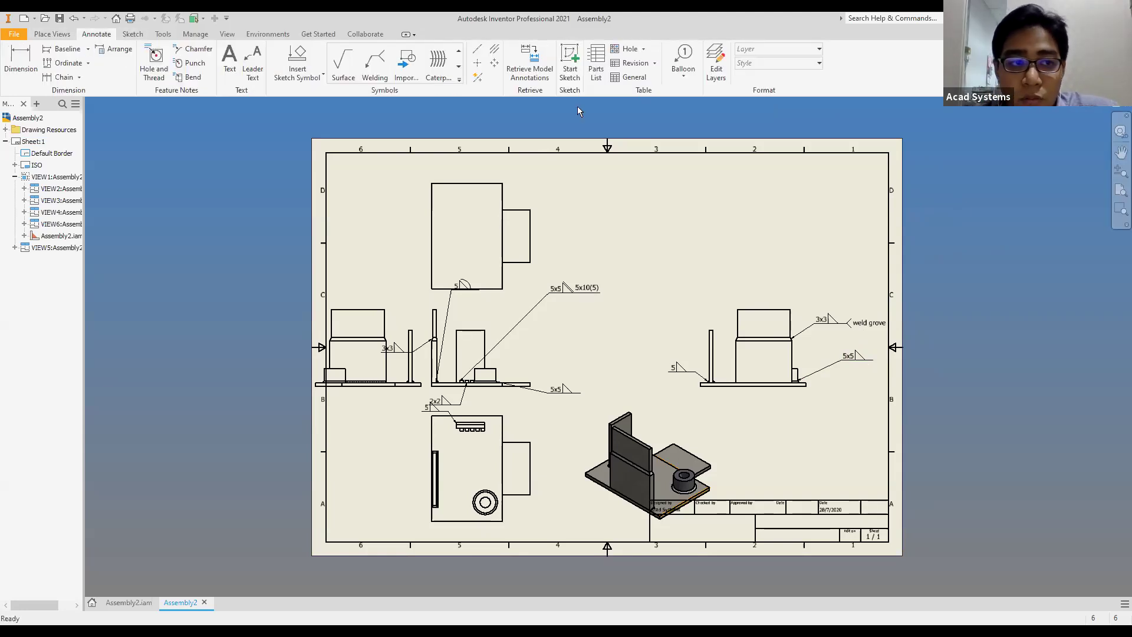
pyautogui.click(138, 602)
pyautogui.click(183, 602)
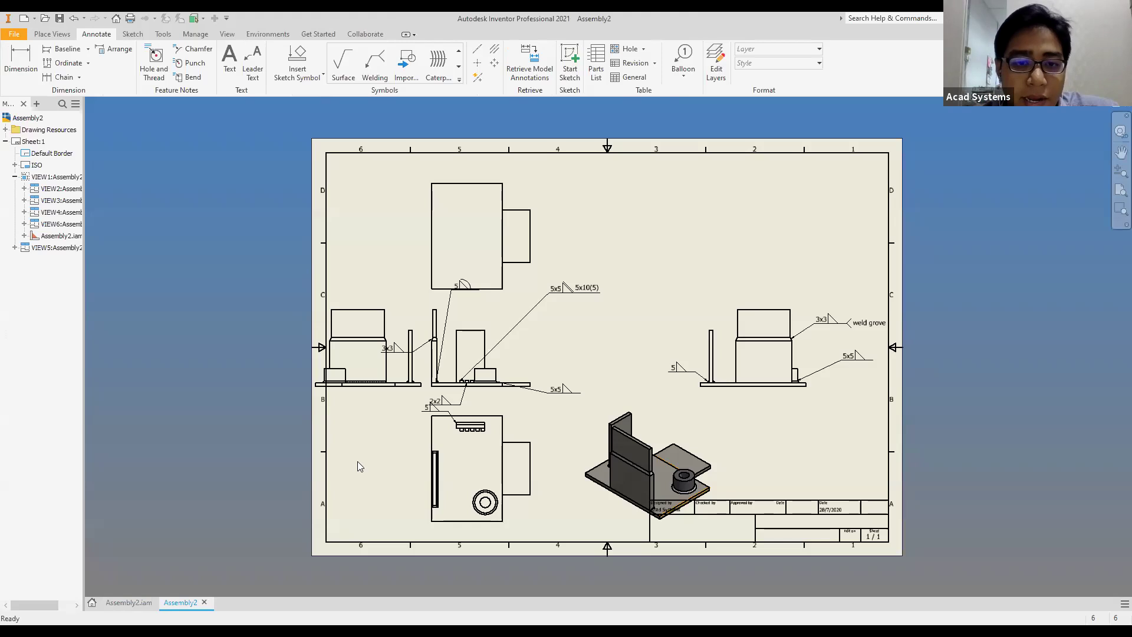
pyautogui.click(136, 602)
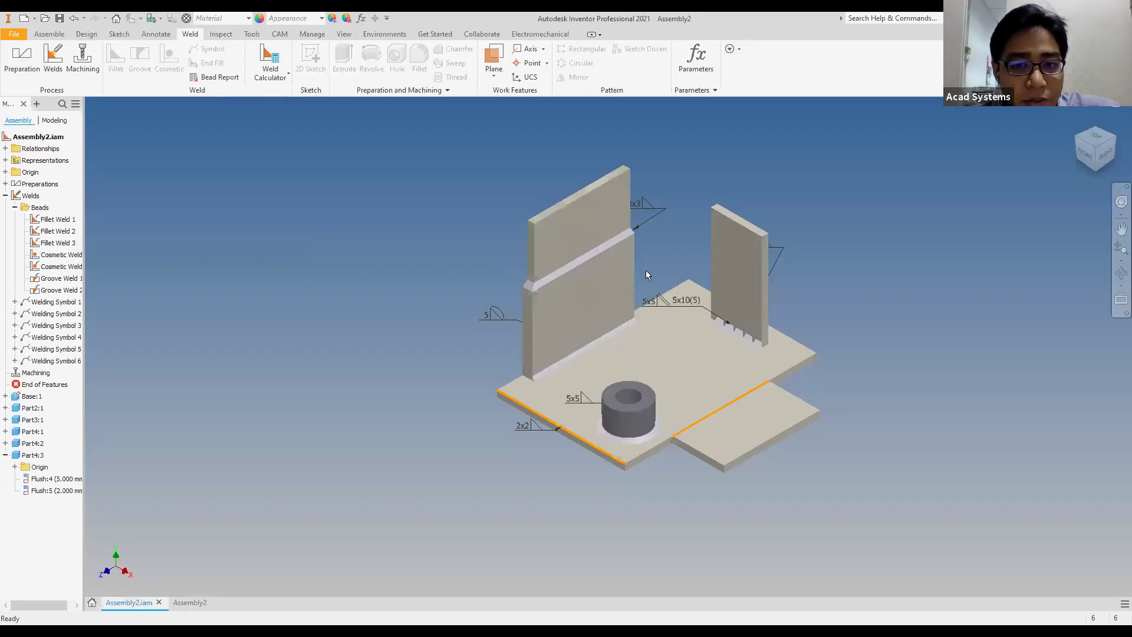
pyautogui.click(49, 34)
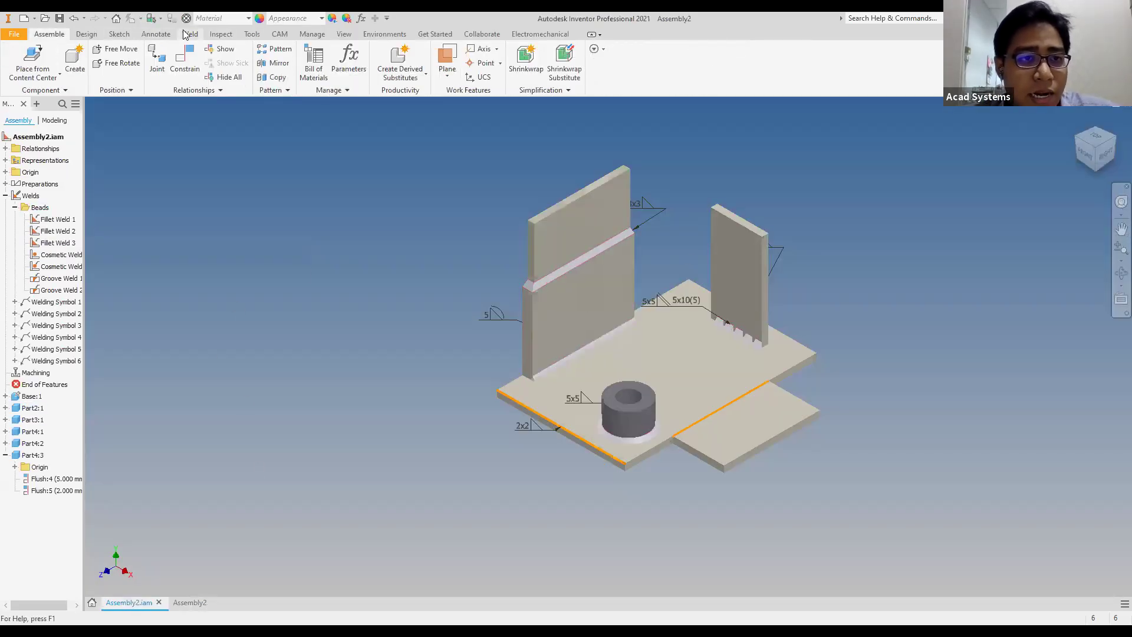
pyautogui.click(187, 33)
pyautogui.click(65, 36)
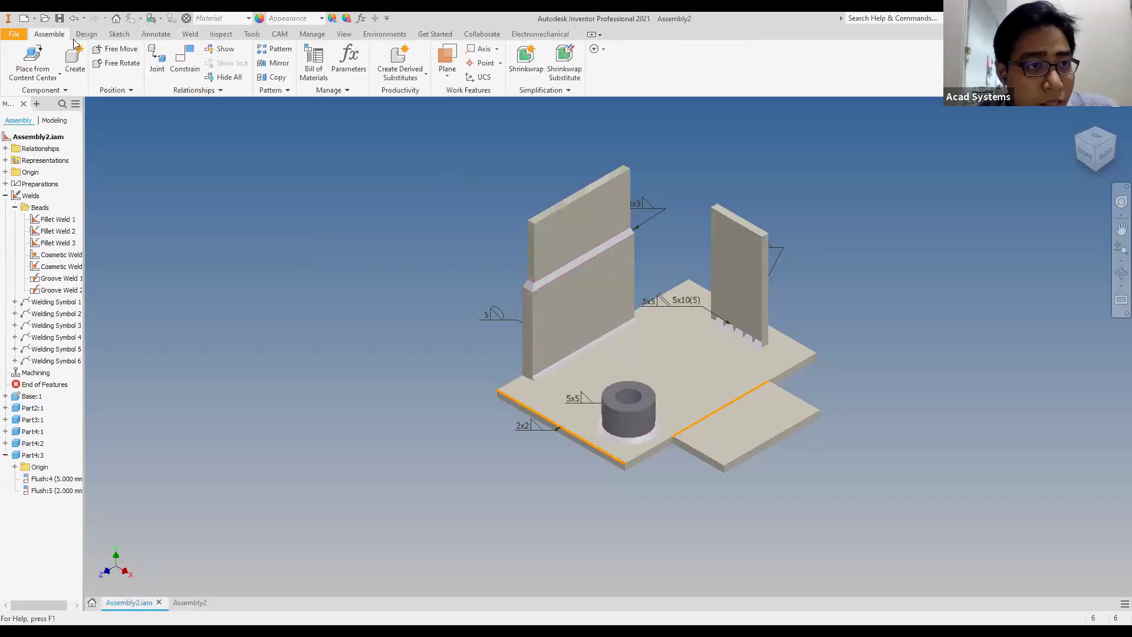
pyautogui.click(152, 34)
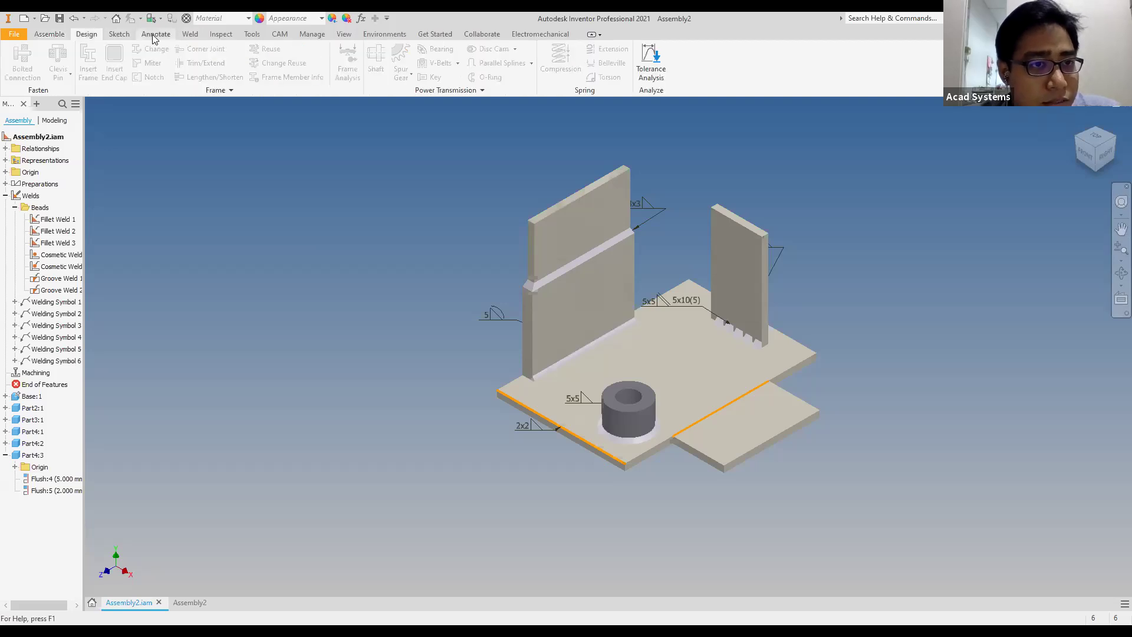
pyautogui.click(198, 33)
pyautogui.click(230, 34)
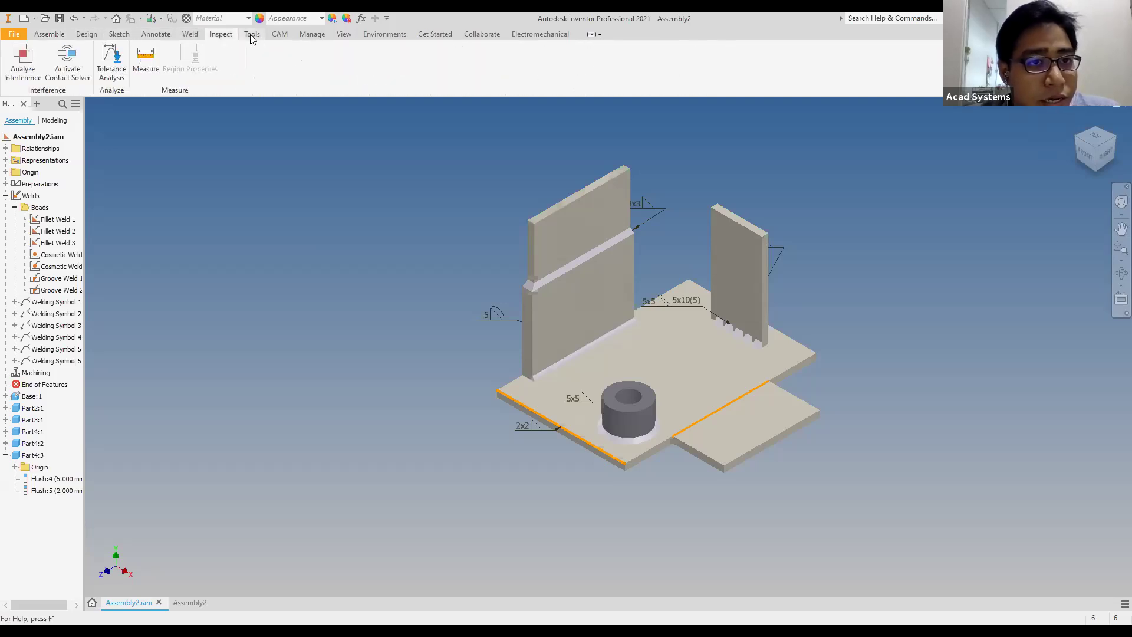
pyautogui.click(190, 33)
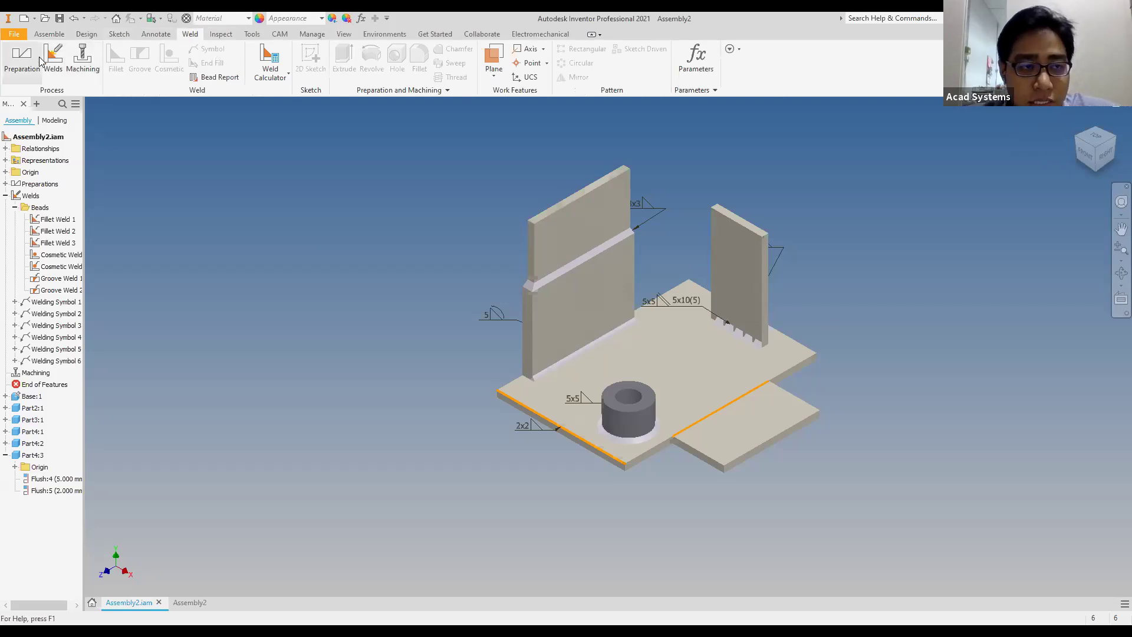
pyautogui.click(48, 33)
pyautogui.click(191, 34)
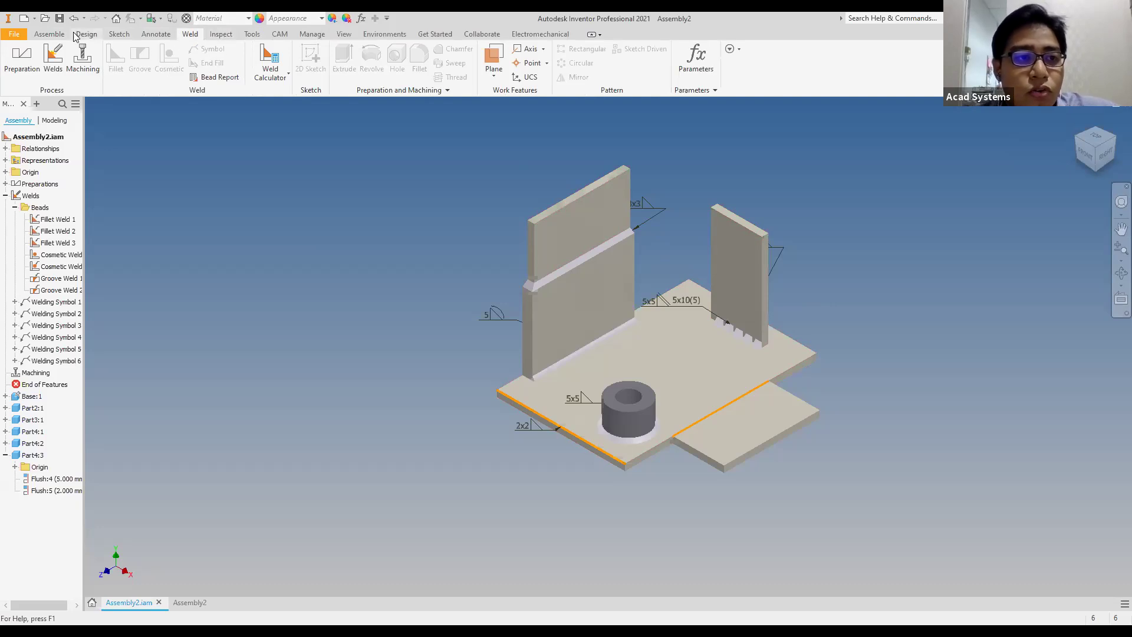
pyautogui.click(50, 33)
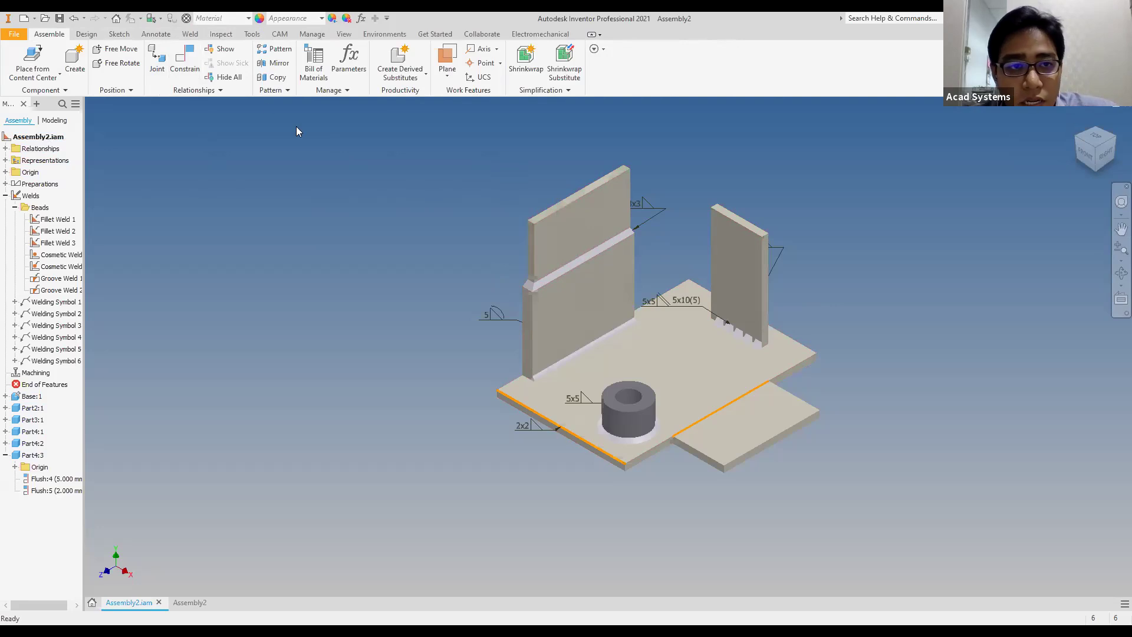
pyautogui.click(189, 34)
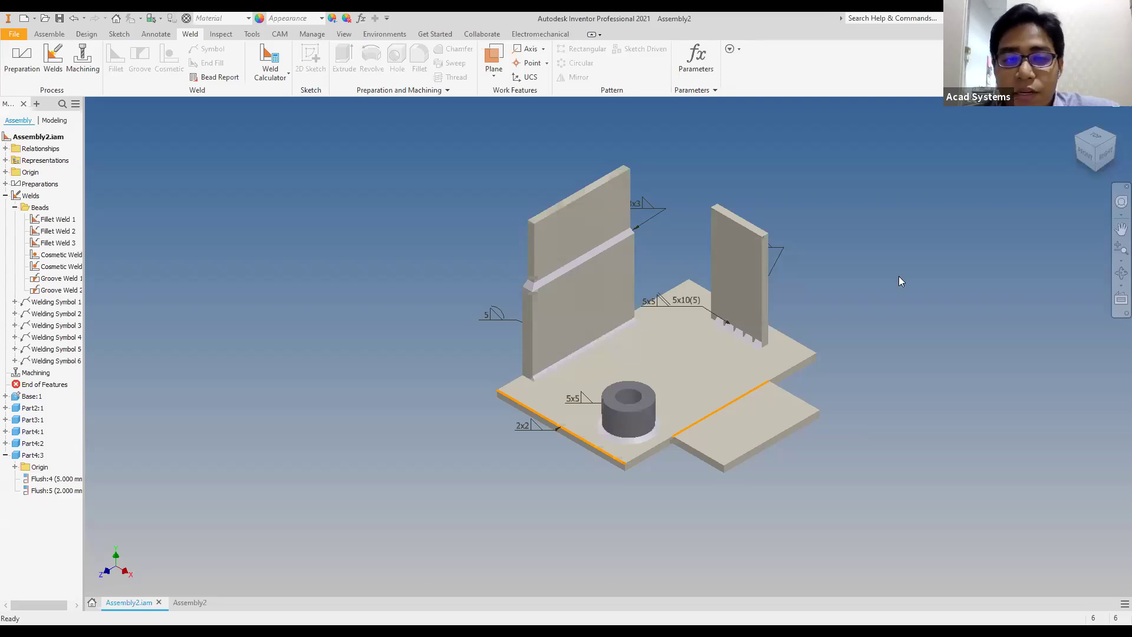
# Move the 3x3 welding symbol of the groove bead up to above the stacked plates in the model
pyautogui.moveTo(666, 207); pyautogui.dragTo(676, 143)
pyautogui.click(824, 287)
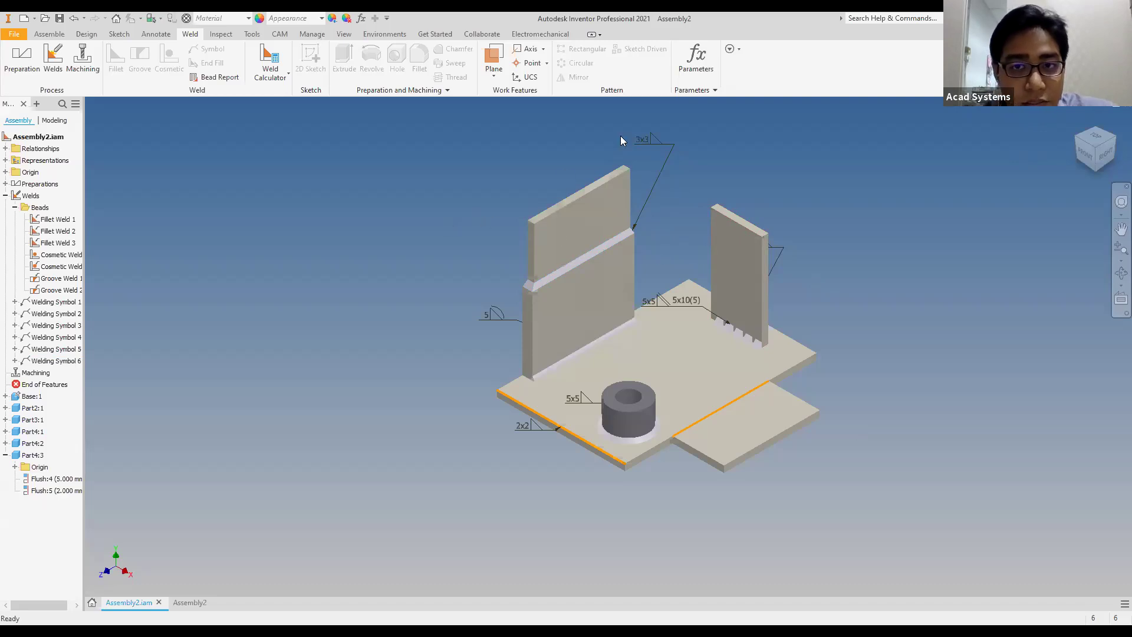
pyautogui.moveTo(605, 283); pyautogui.dragTo(532, 282, button='middle')
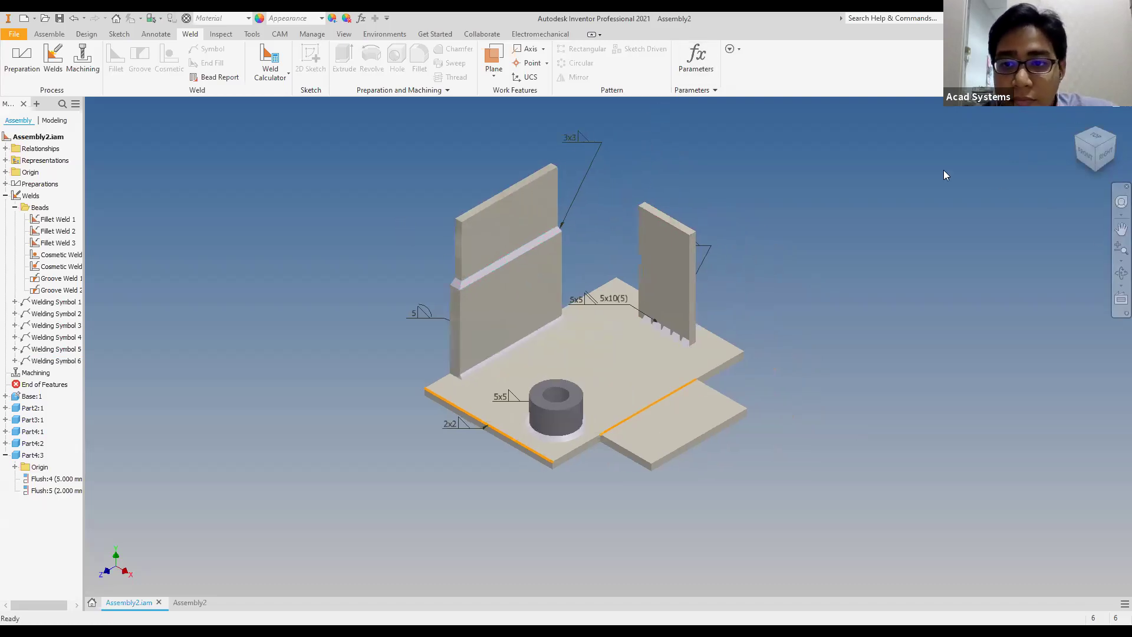